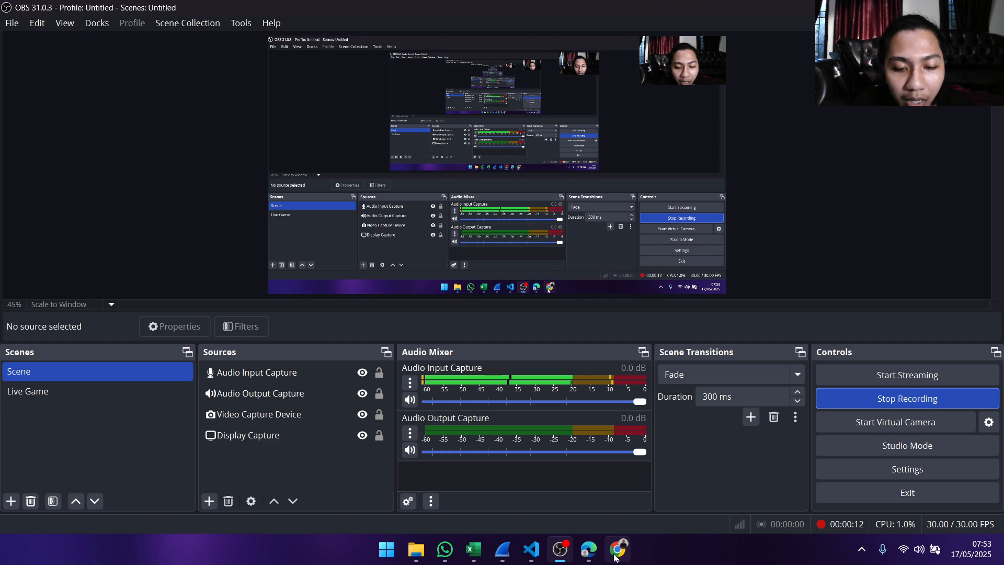
- Review the TUGAS 3 assignment in Chrome, and examine the Informasi Website Lokal and Informasi Website Publik tables in the Excel workbook
left_click(617, 549)
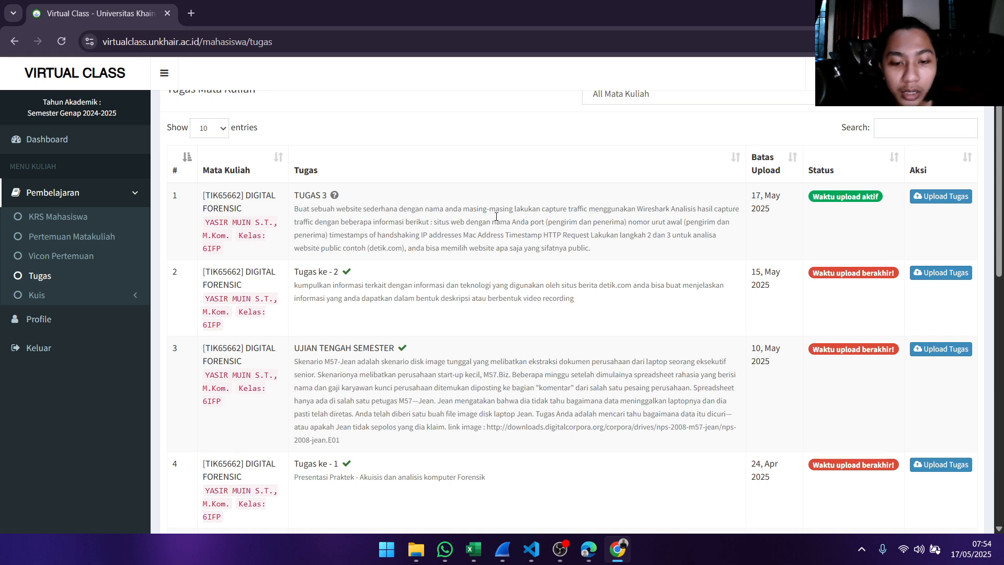
mouse_move(486, 547)
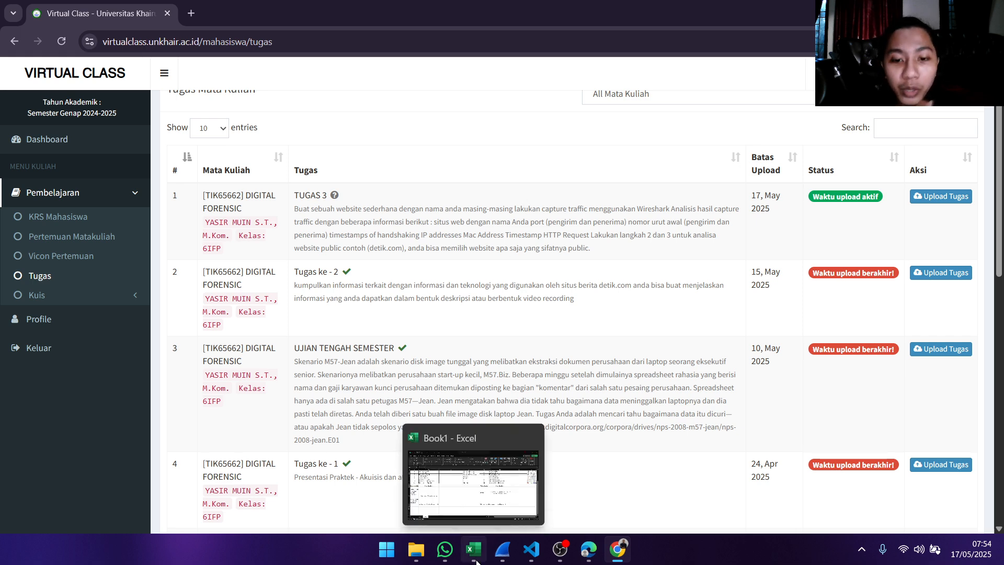
left_click(492, 483)
scroll(491, 407, "up", 2)
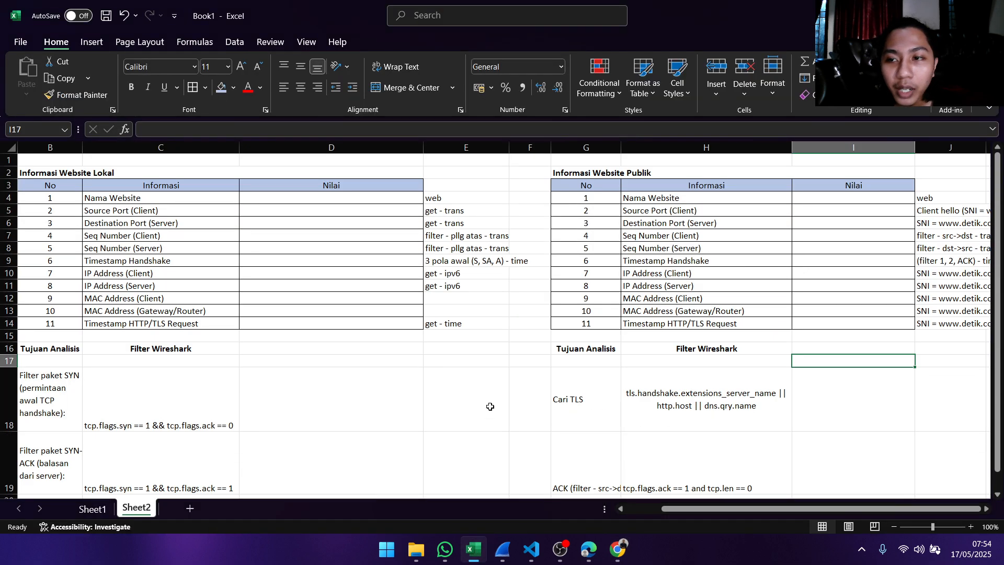
left_click(180, 200)
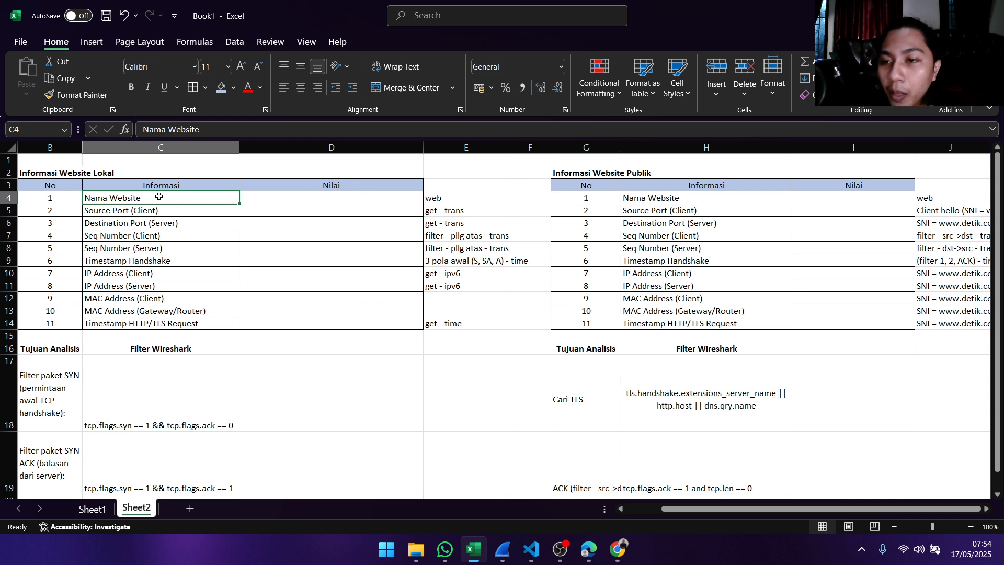
left_click_drag(159, 197, 167, 324)
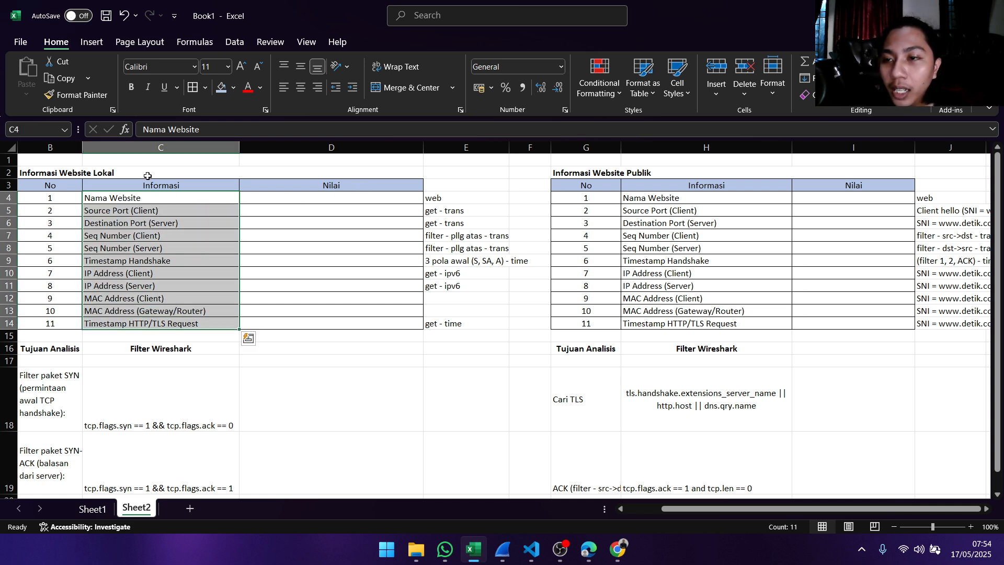
left_click(147, 175)
left_click(661, 173)
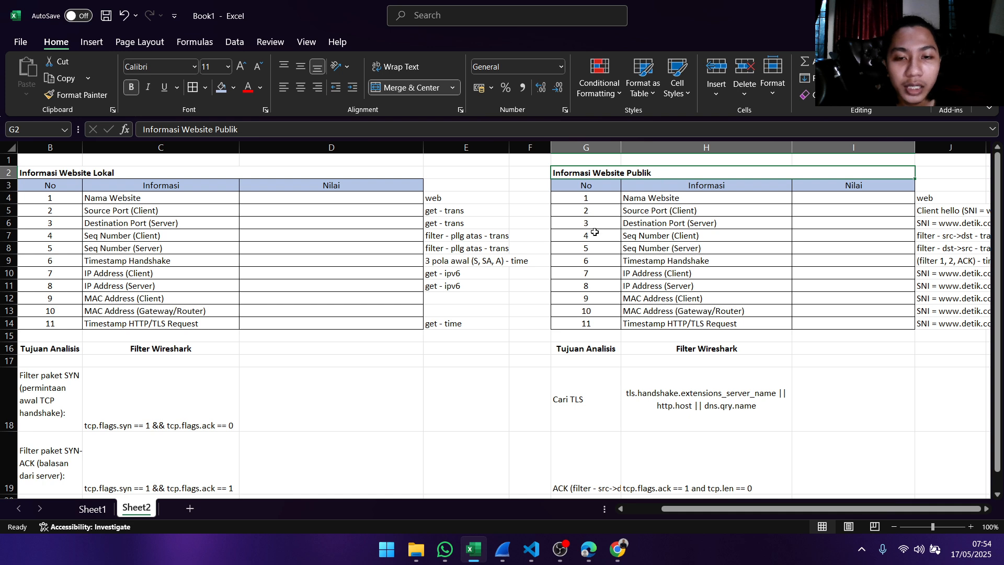
left_click(188, 201)
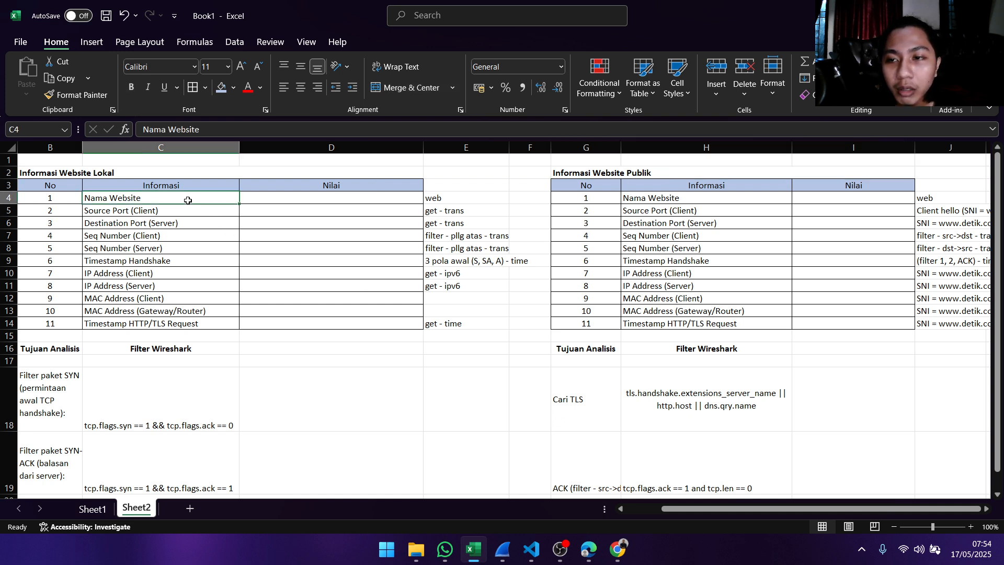
left_click(615, 177)
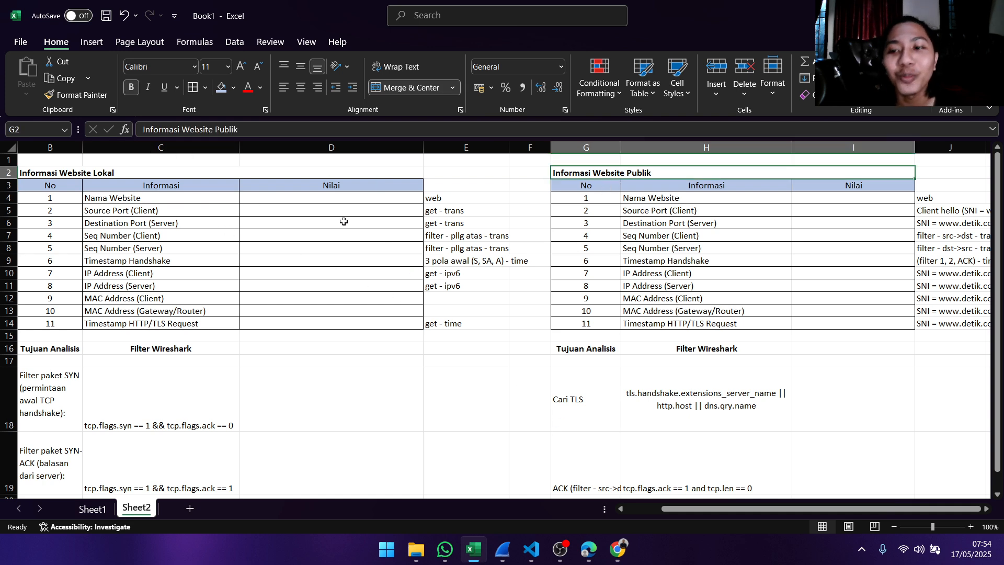
- Switch to Visual Studio Code and kill the terminal running the existing Python web server
left_click(584, 552)
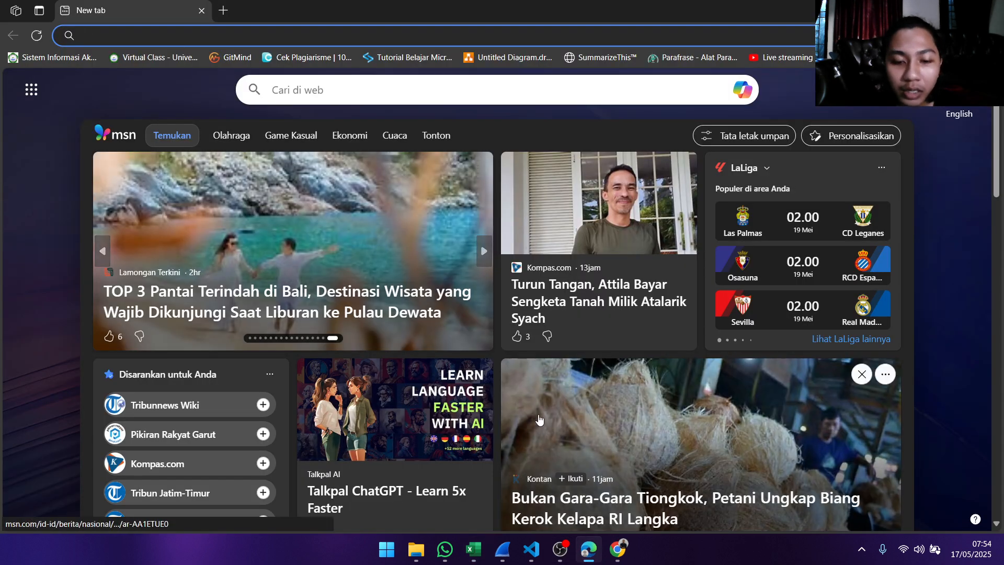
left_click(531, 549)
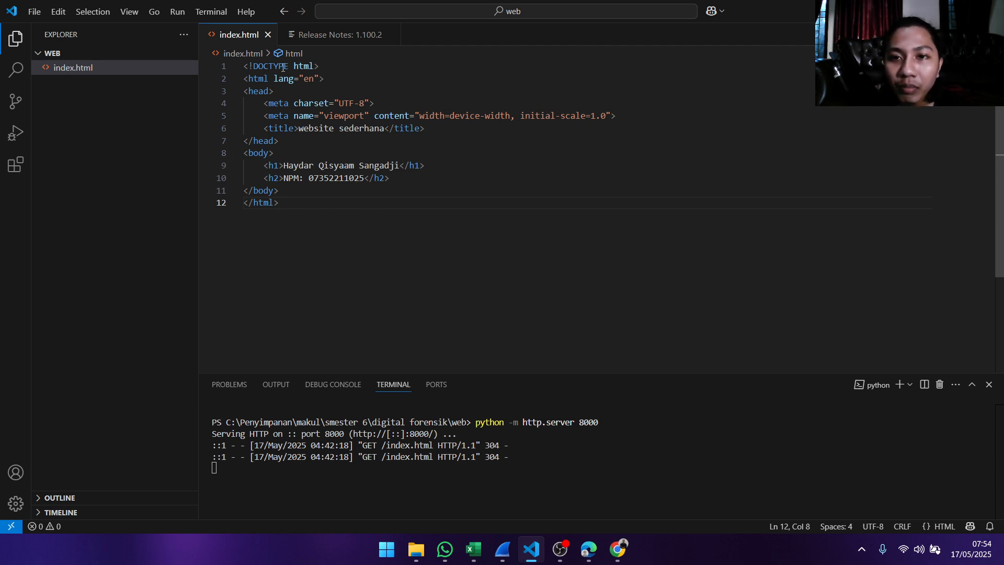
left_click(938, 385)
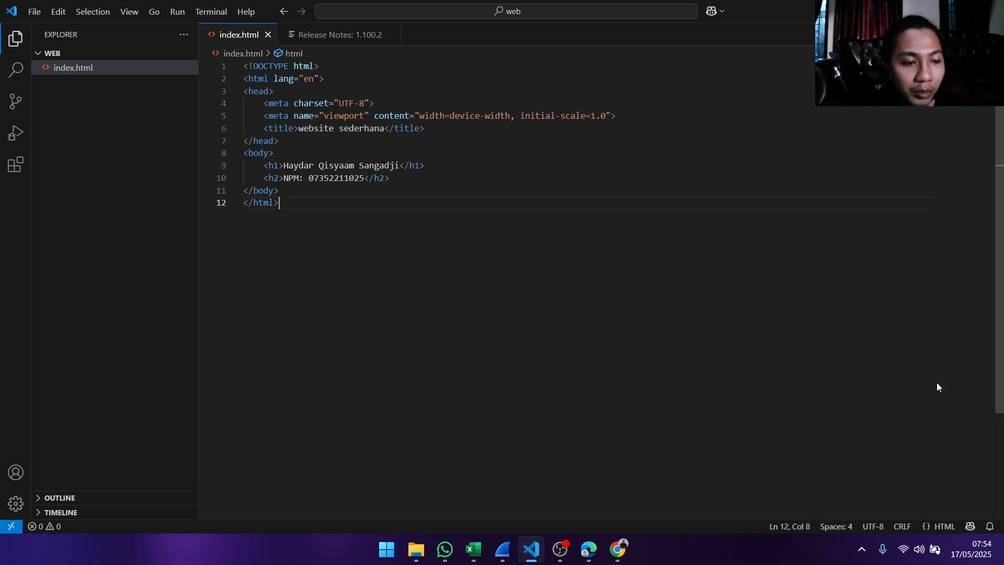
- Open a new terminal and start the local web server with python -m http.server 8000
left_click(205, 14)
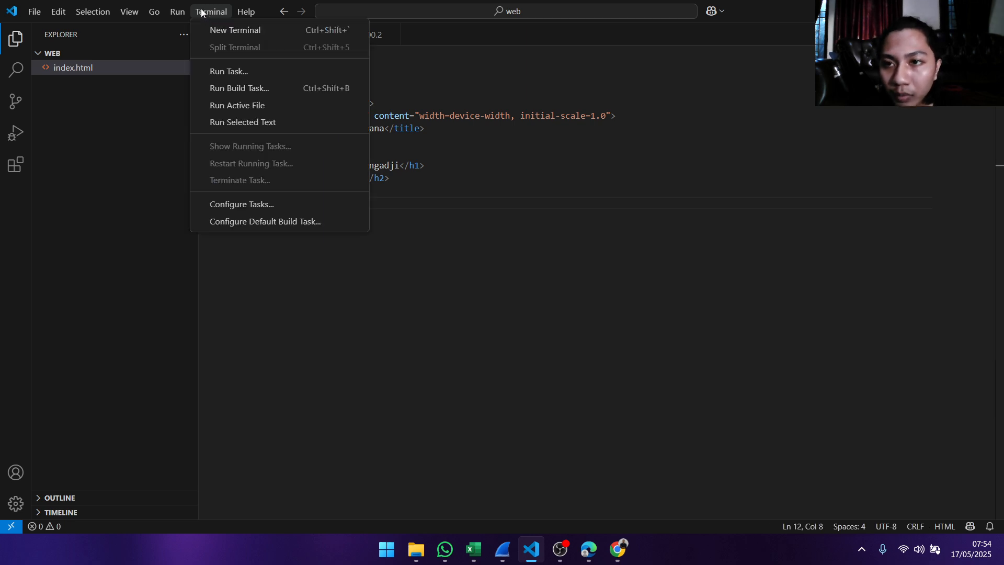
left_click(213, 30)
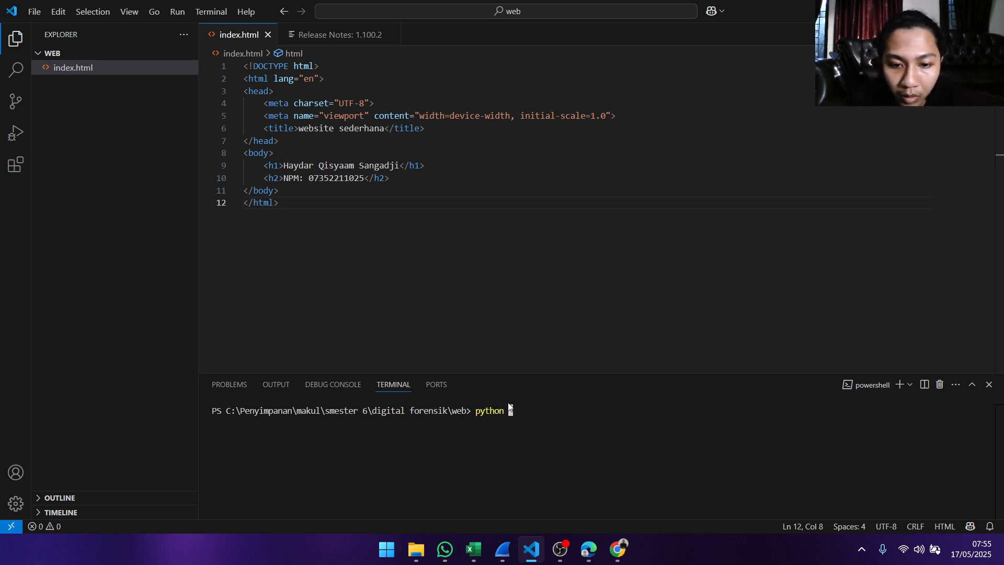
type("python -m ")
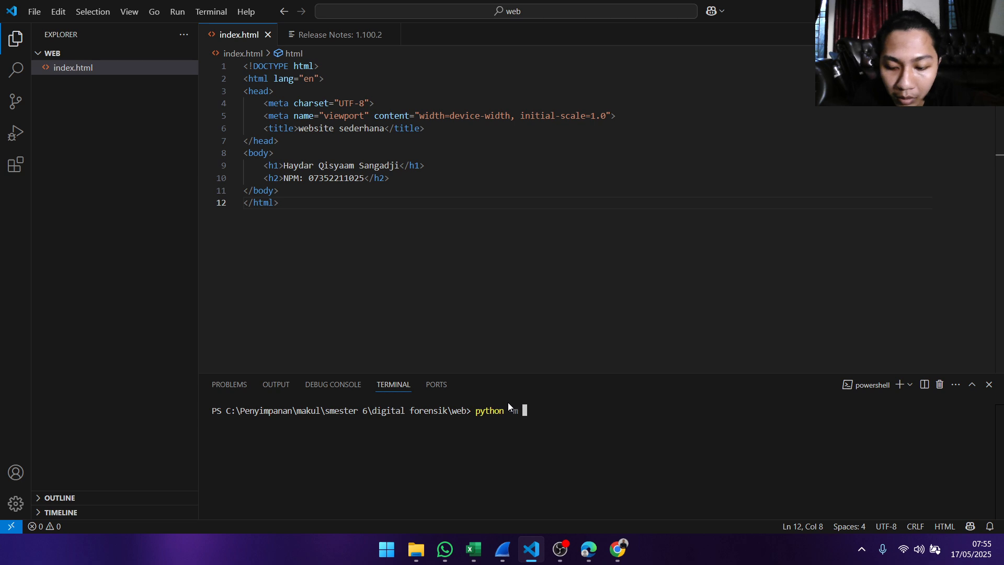
type("http")
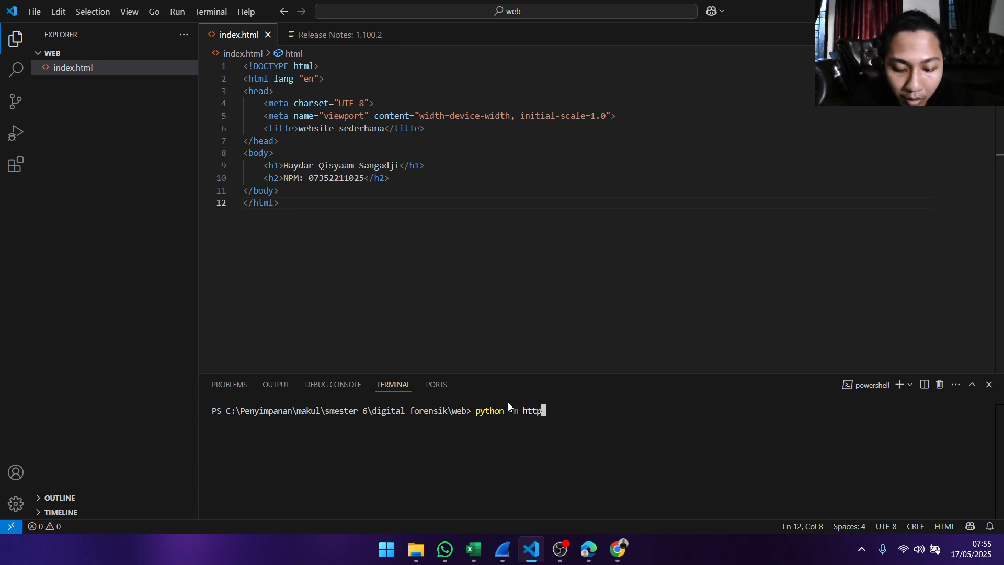
type(".ser")
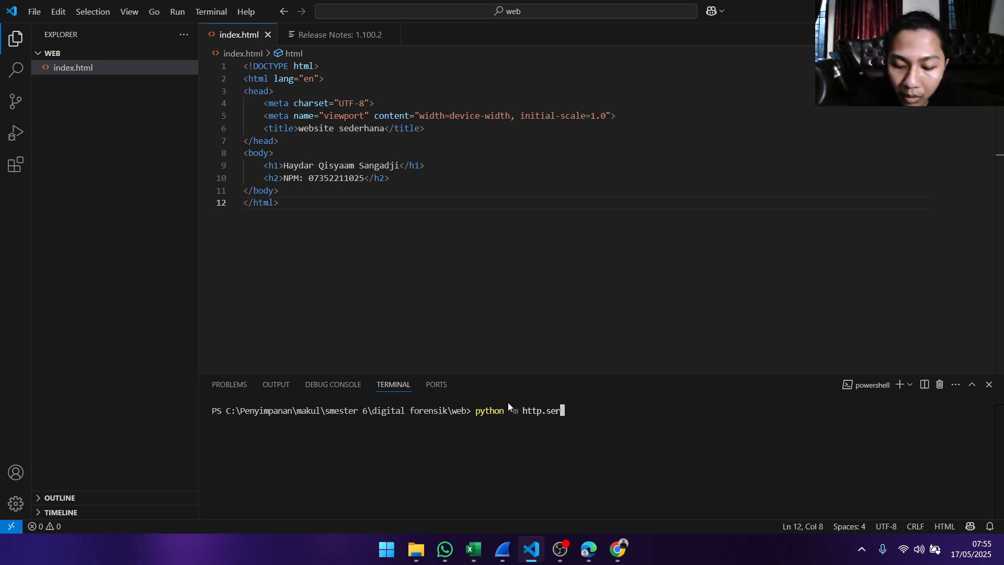
type("ver 8000")
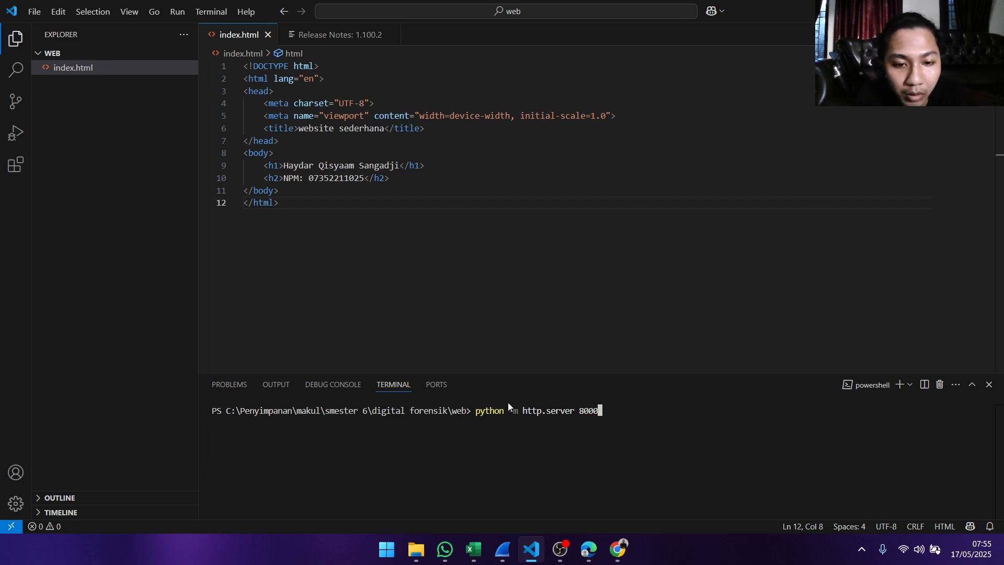
key("Return")
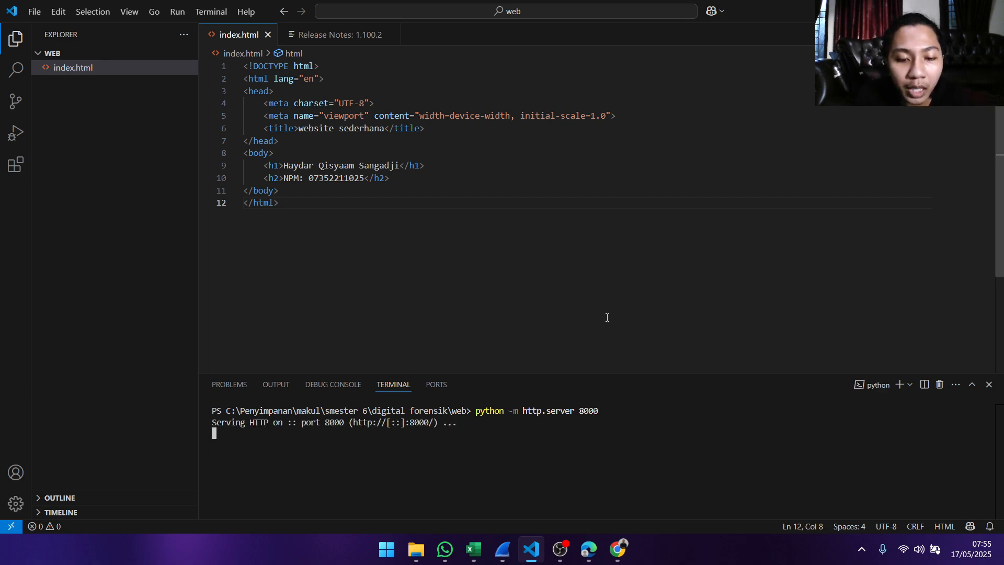
- Switch to Wireshark, close the old Wi-Fi capture without saving it, and select the Adapter for loopback traffic capture
left_click(502, 549)
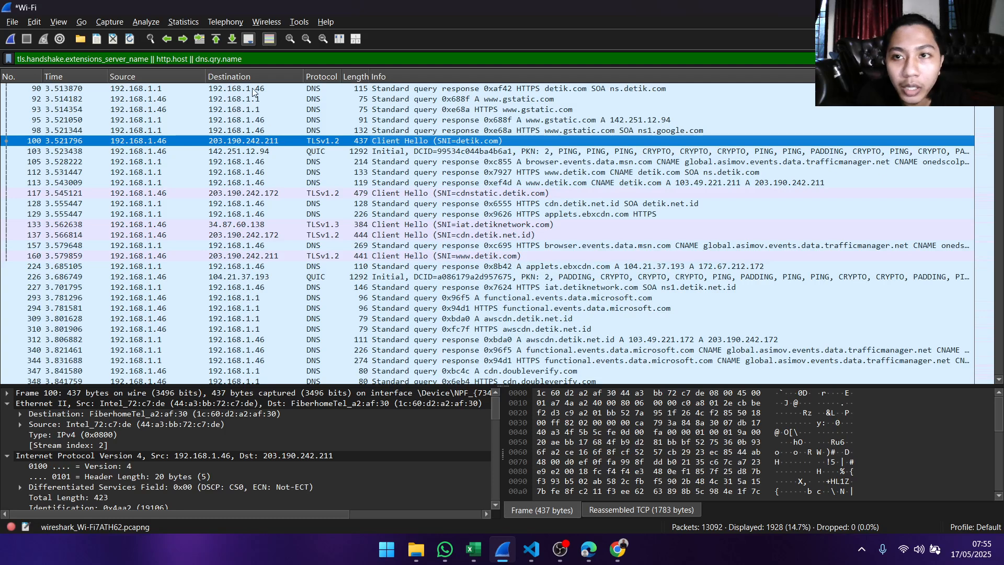
left_click(4, 21)
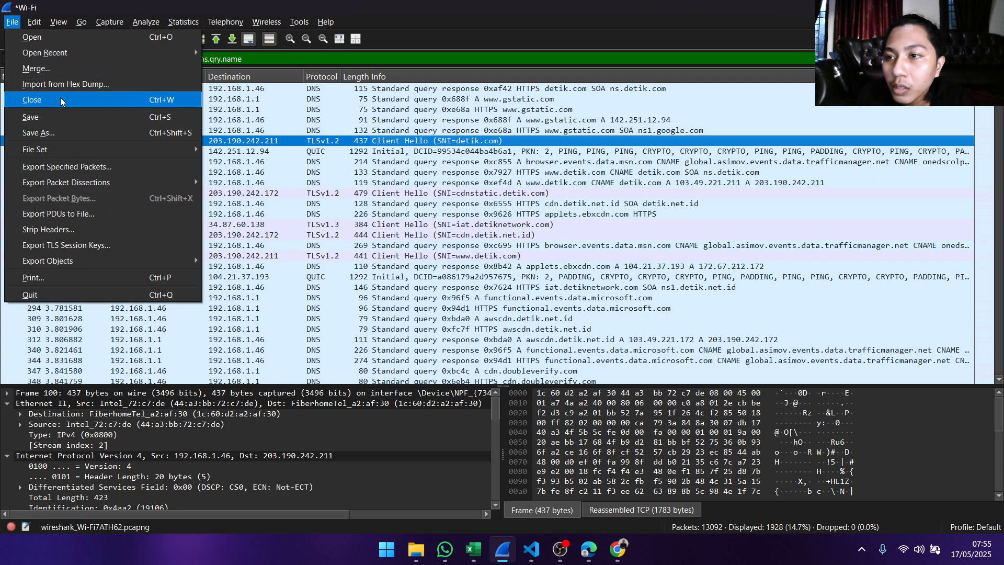
left_click(86, 99)
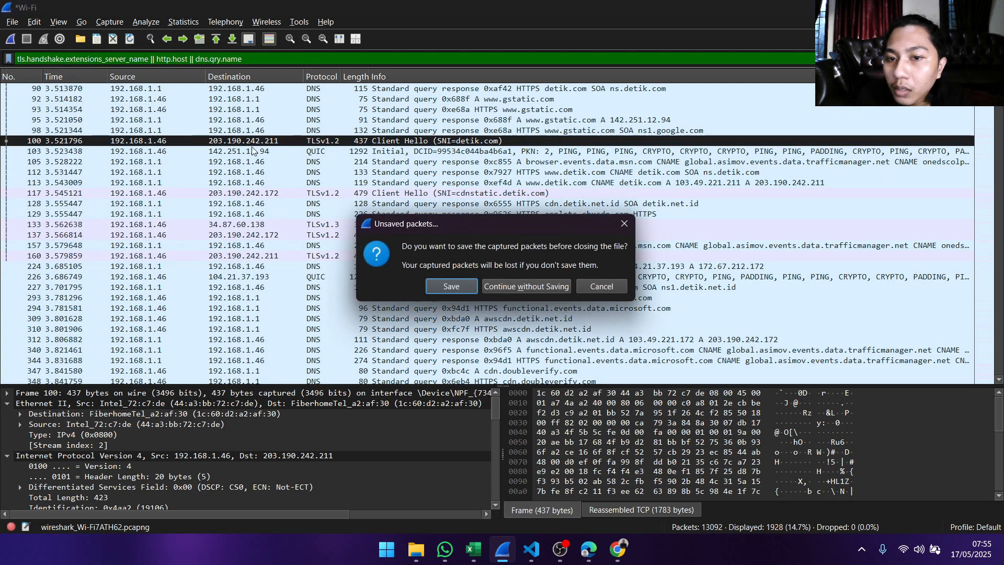
left_click(544, 289)
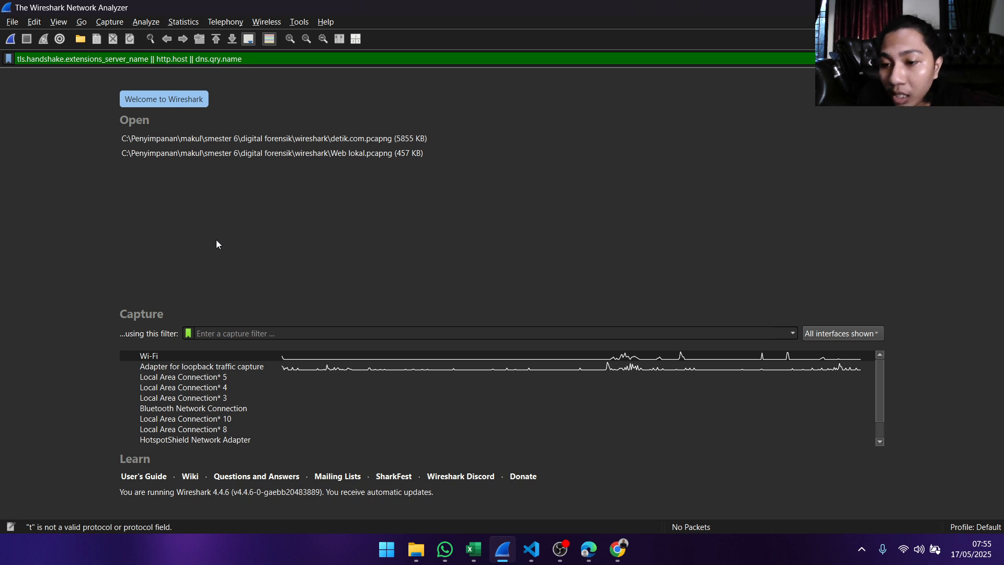
left_click(214, 367)
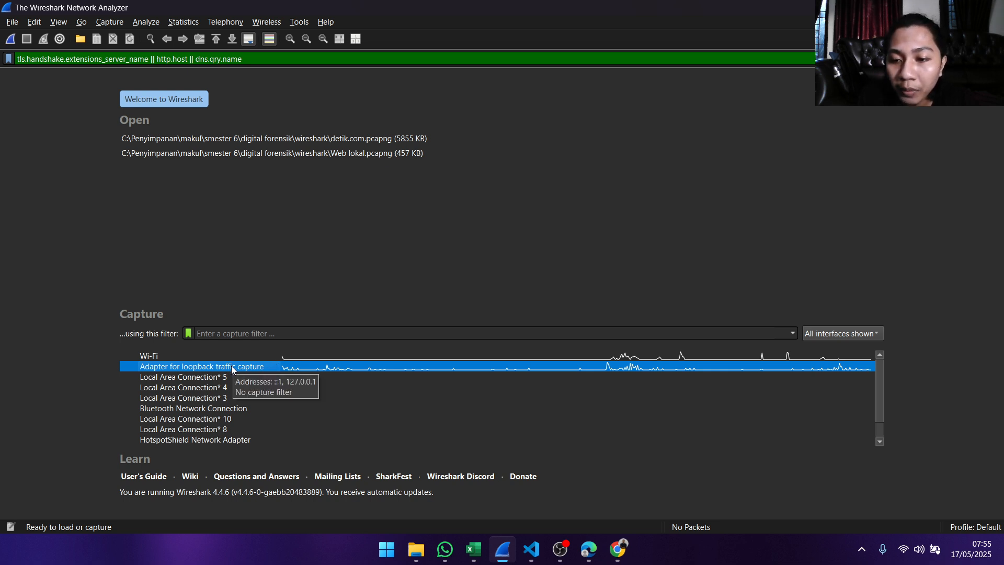
left_click(580, 550)
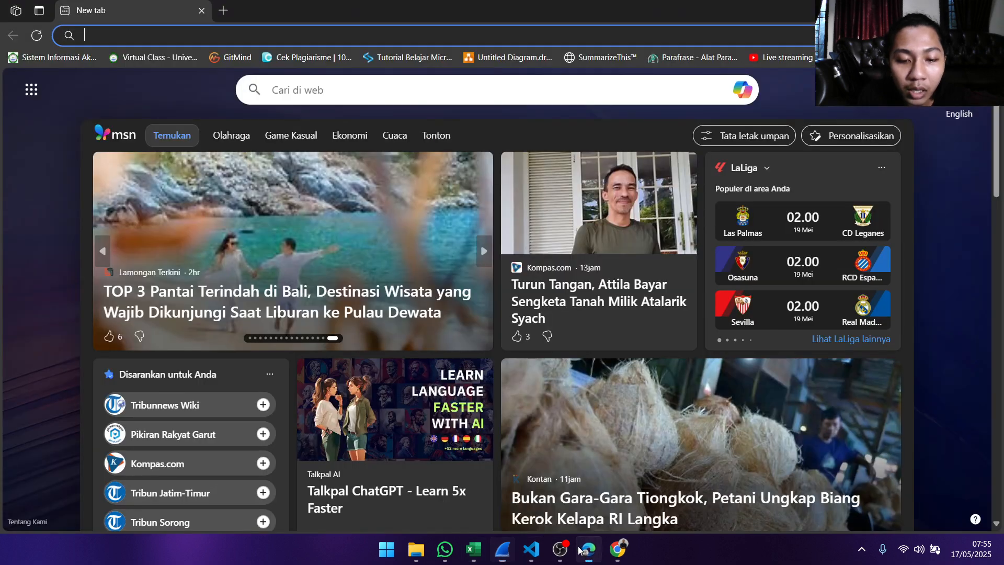
left_click(215, 42)
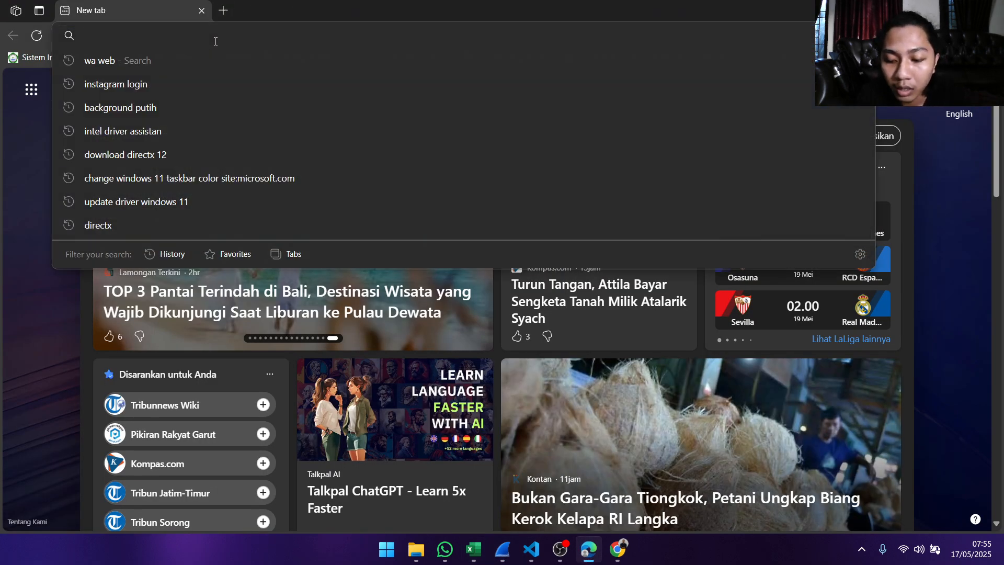
type("htt")
key("Return")
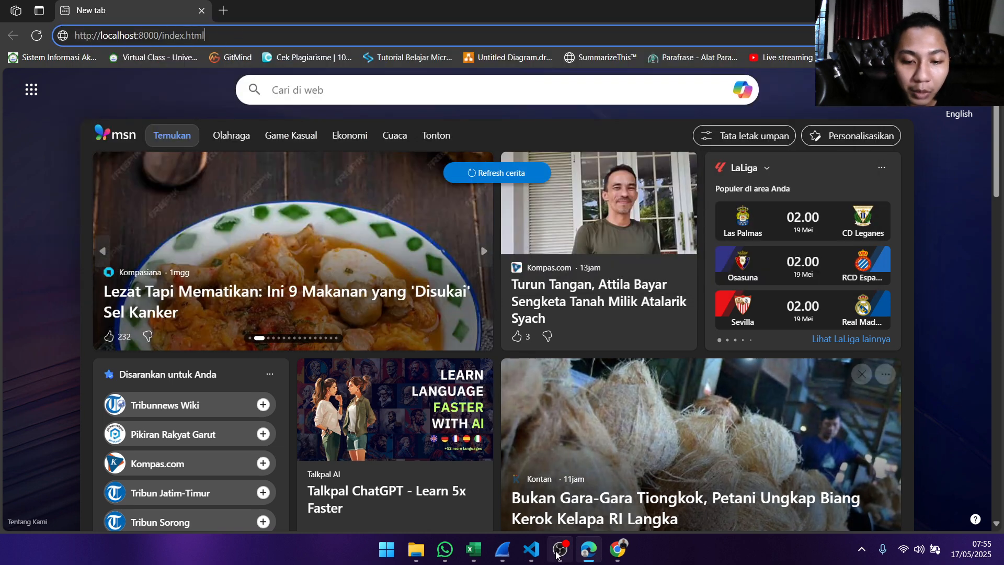
left_click(501, 553)
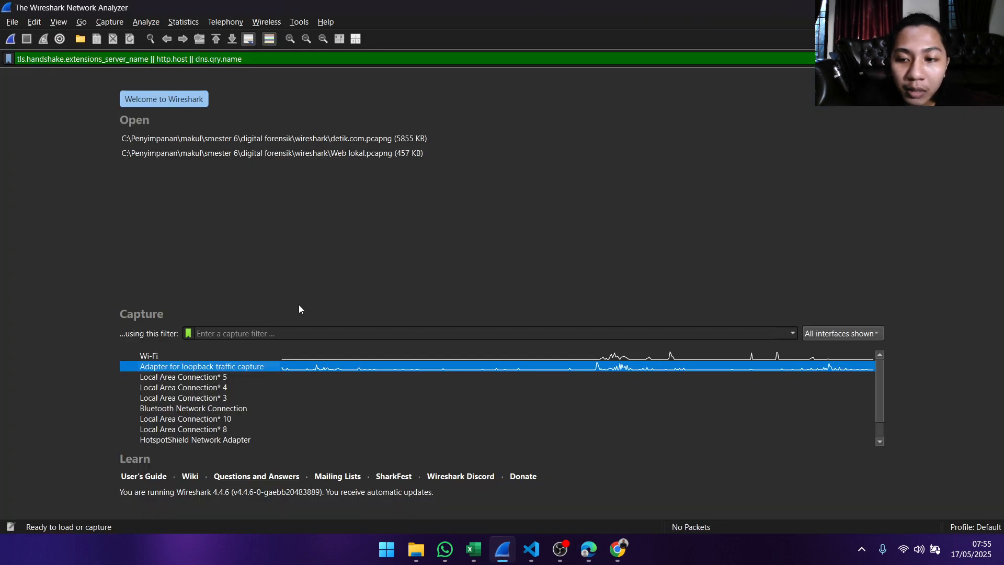
double_click(231, 365)
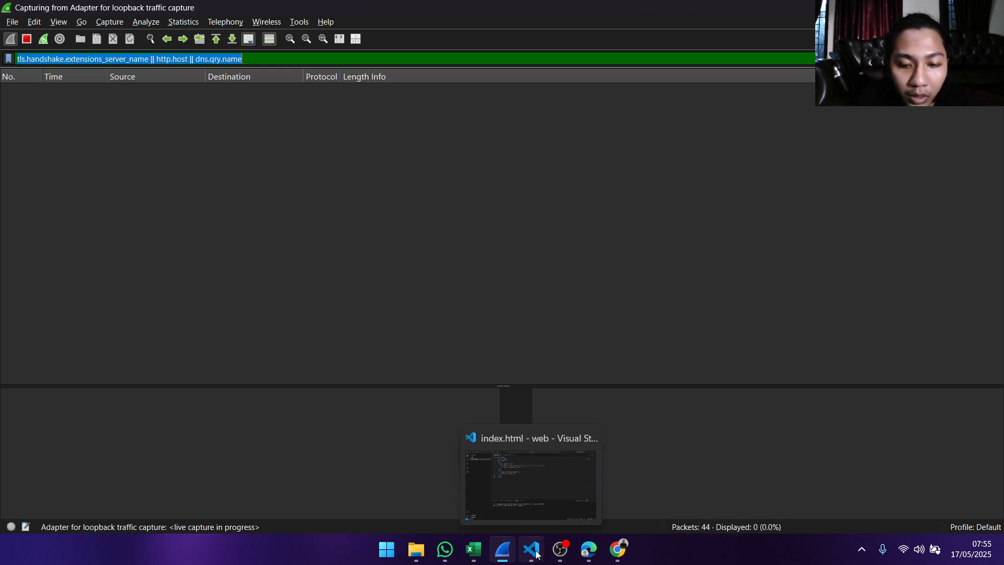
left_click(588, 550)
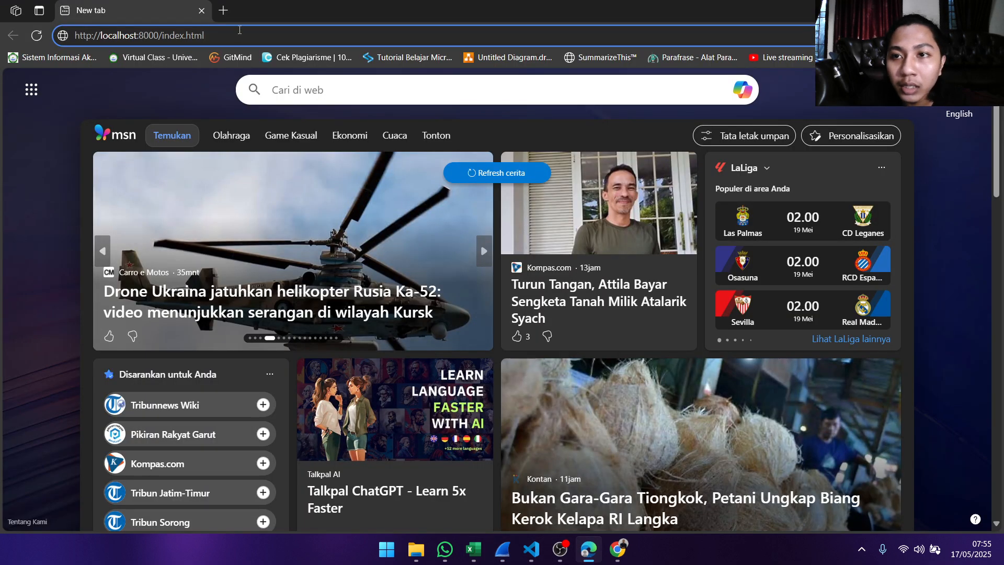
key("Return")
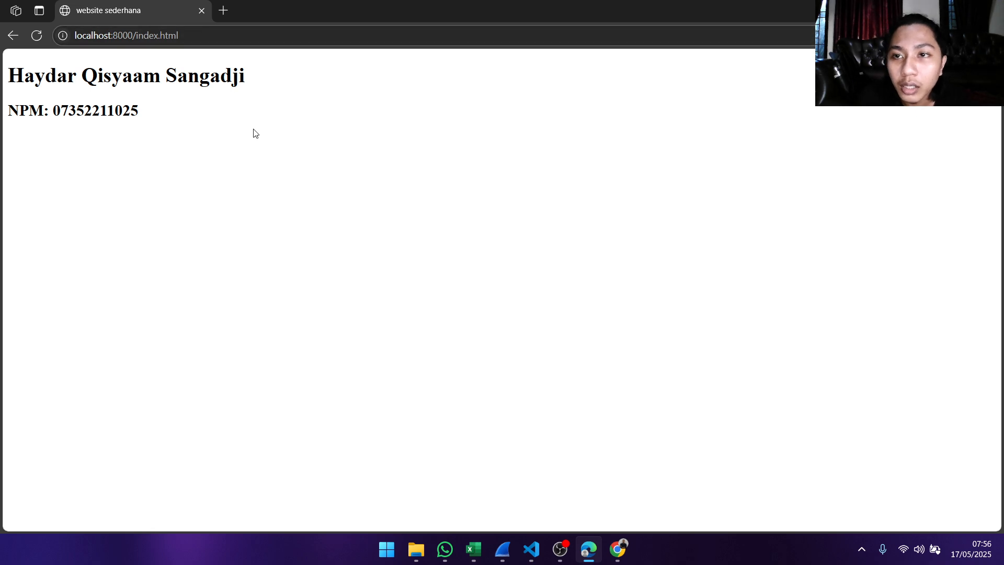
- Return to Wireshark, clear the display filter, and stop the loopback capture
mouse_move(529, 557)
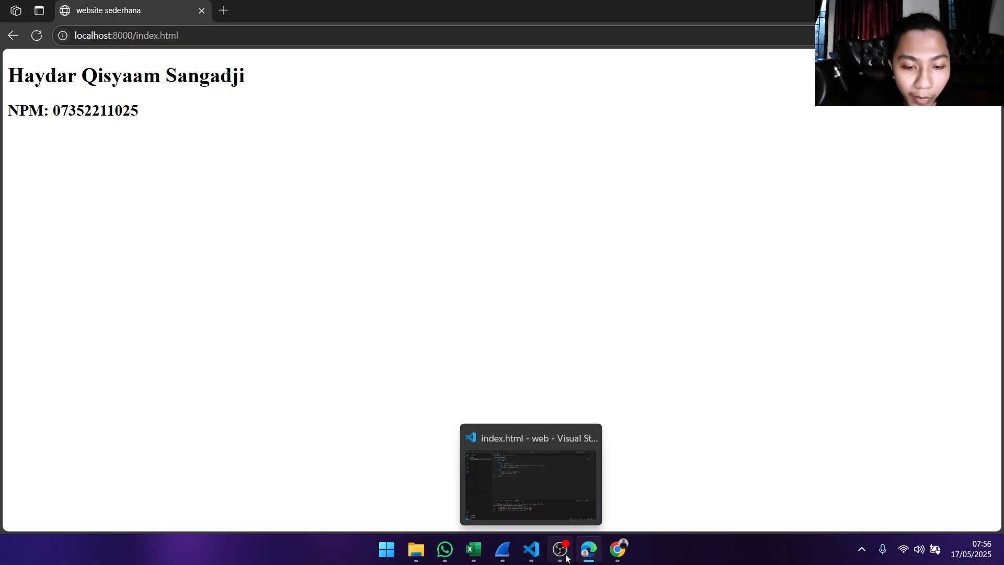
mouse_move(590, 555)
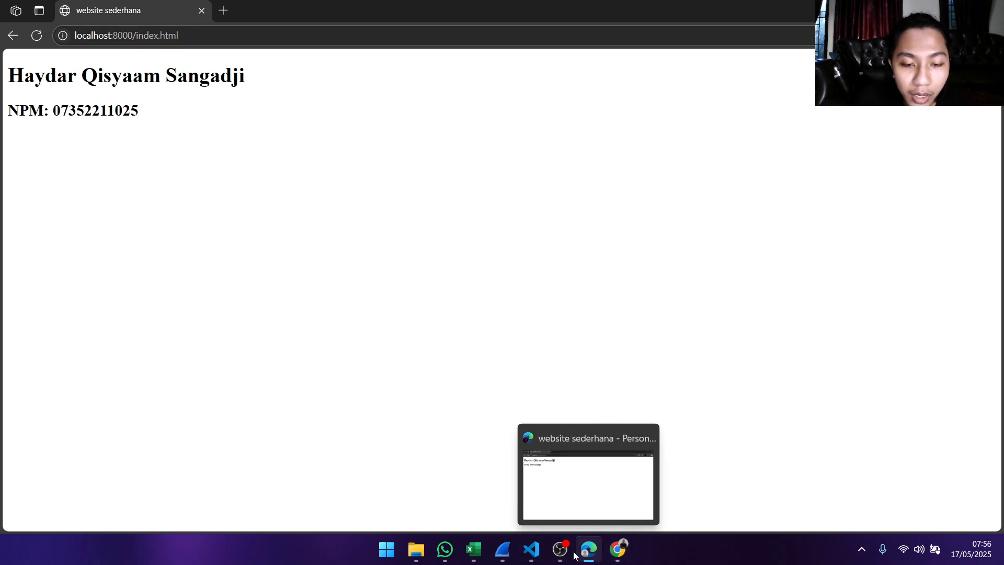
left_click(502, 549)
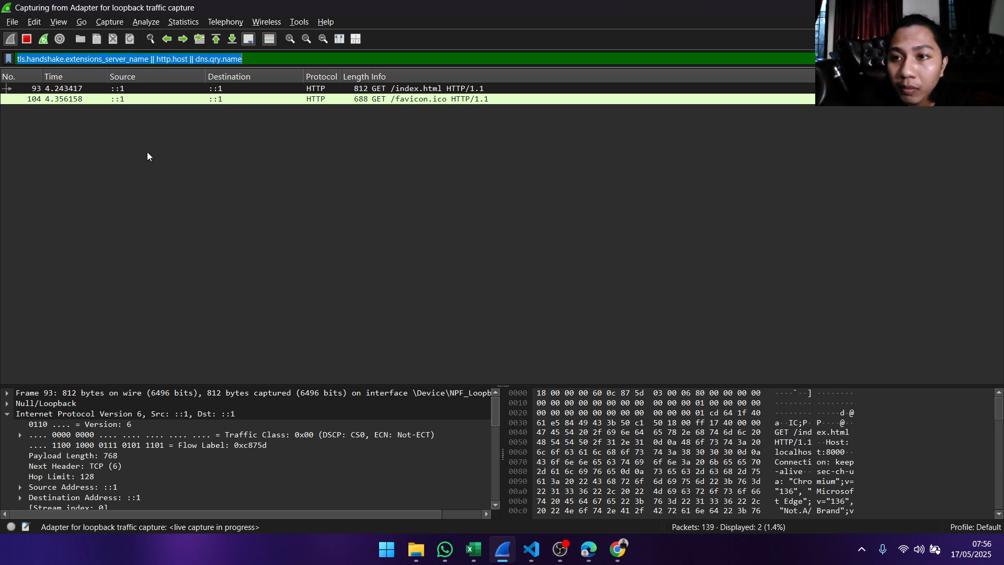
key("BackSpace")
key("Return")
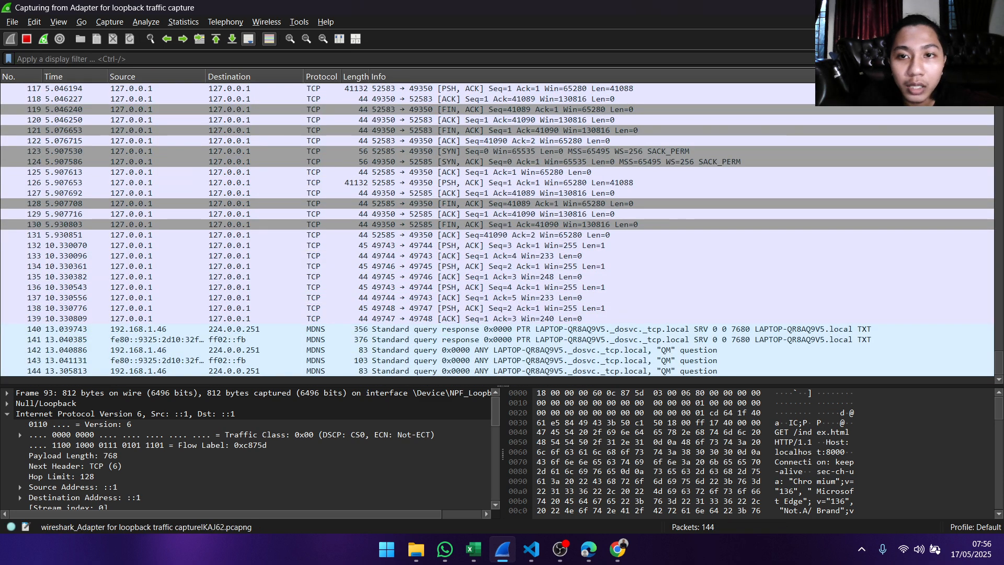
left_click(28, 38)
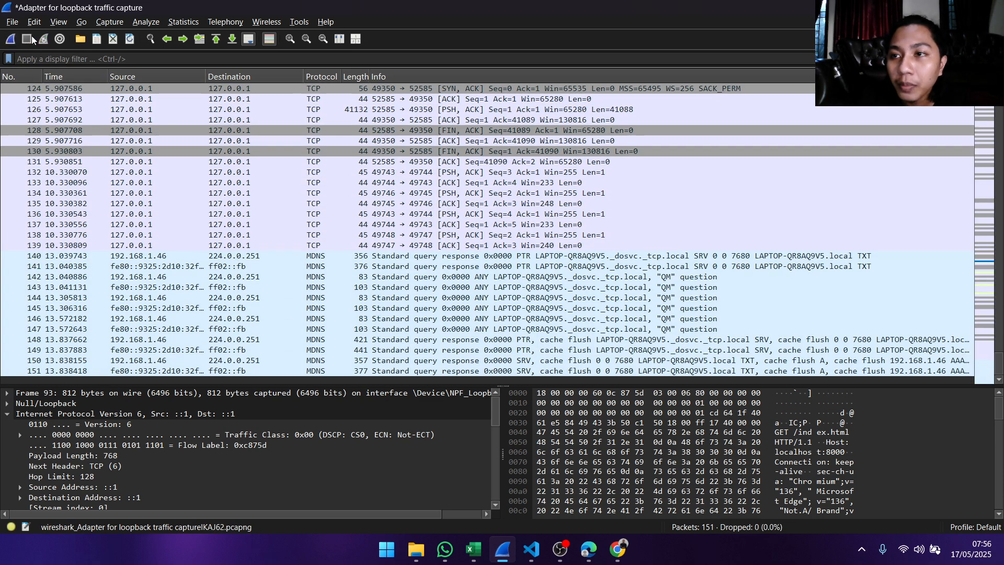
scroll(851, 349, "up", 10)
scroll(852, 345, "up", 10)
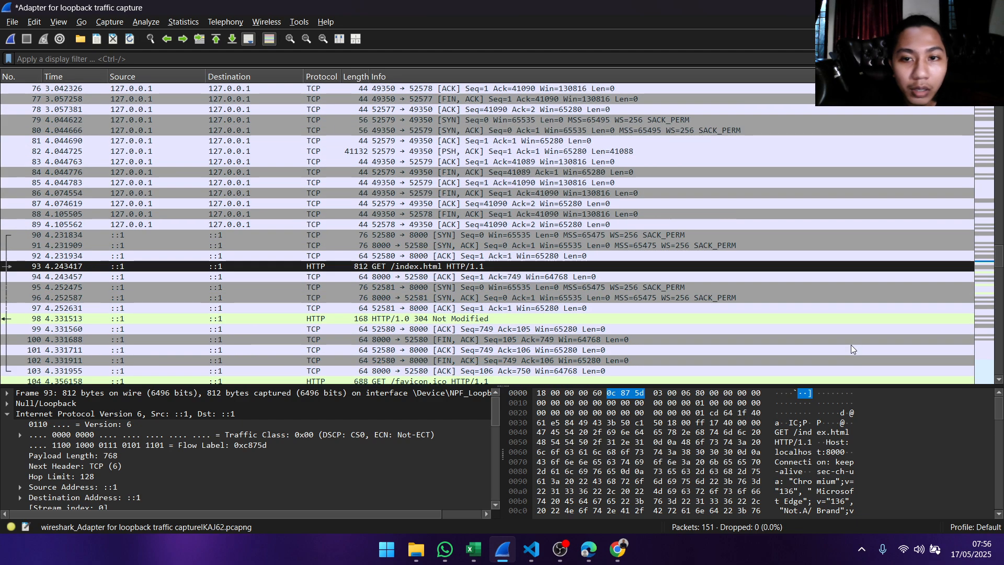
scroll(846, 337, "up", 20)
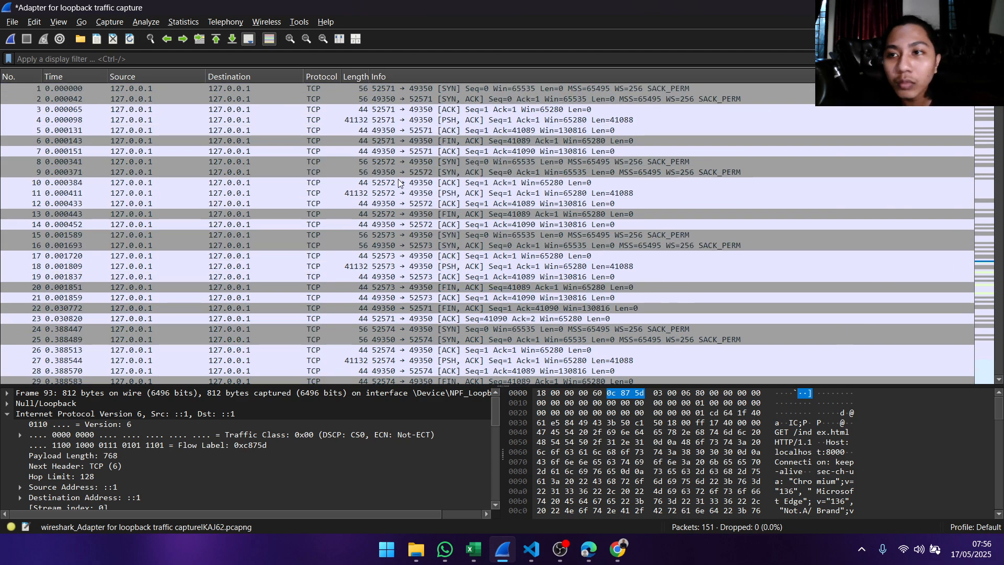
scroll(471, 201, "down", 11)
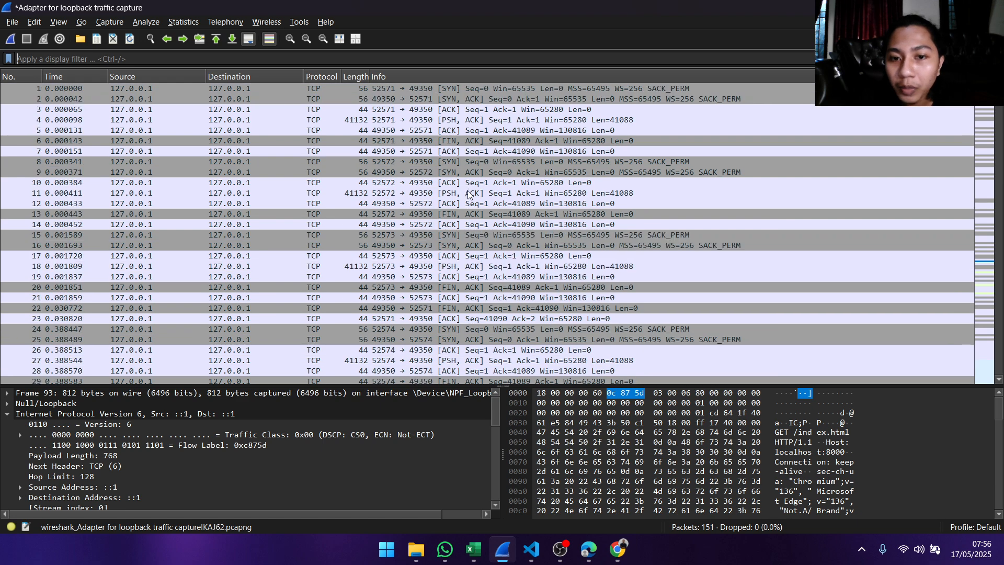
scroll(501, 210, "up", 11)
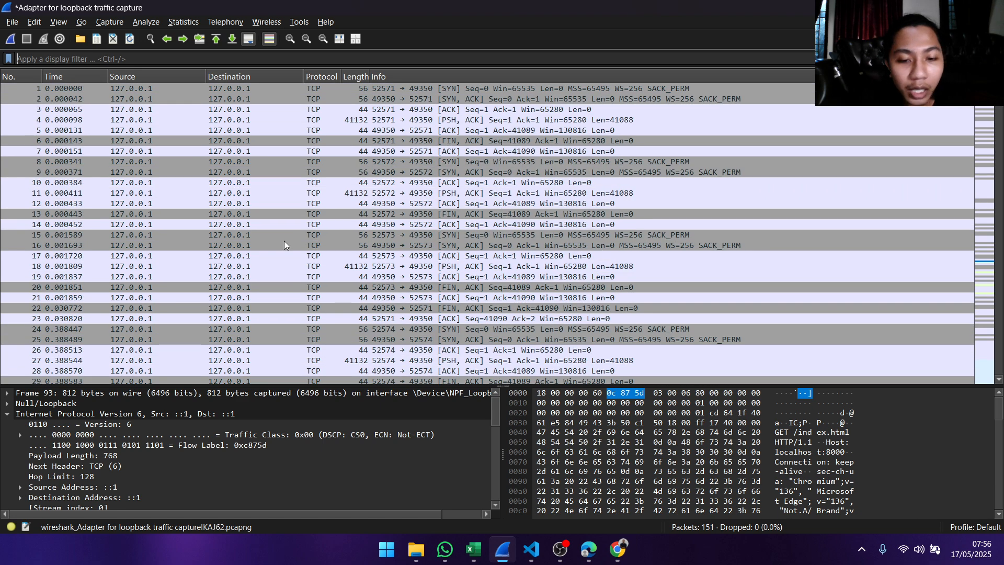
left_click(474, 548)
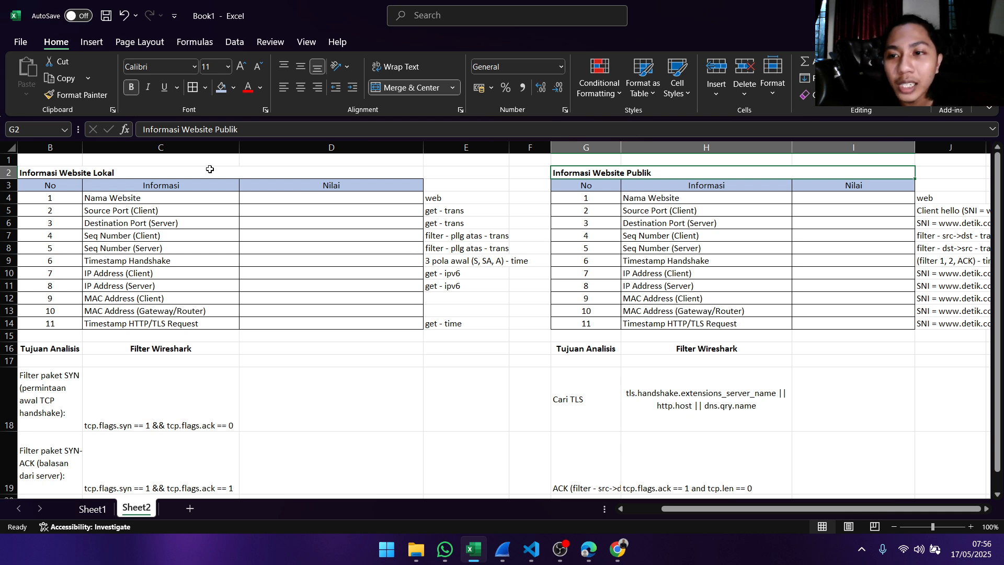
left_click(120, 206)
left_click(124, 197)
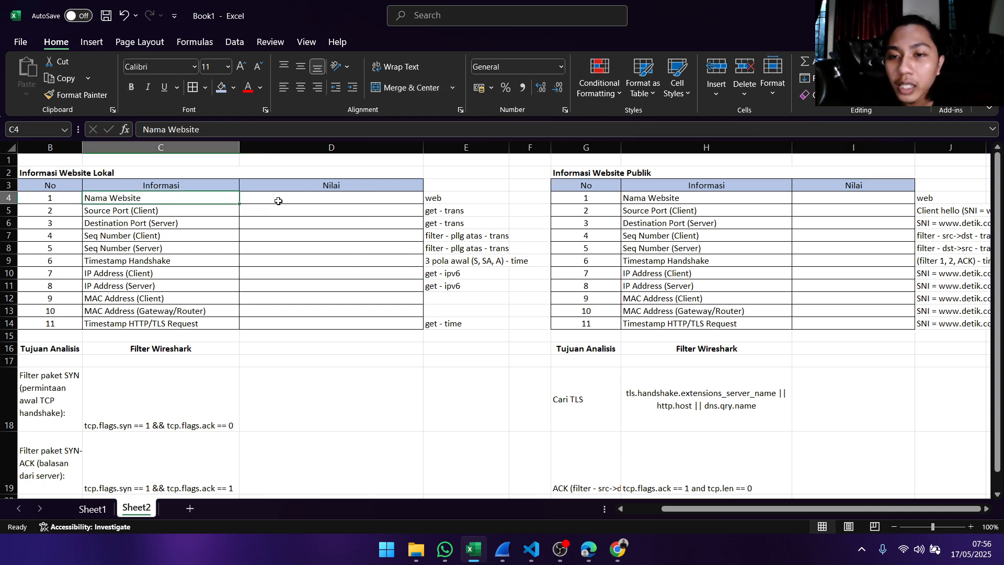
left_click(300, 199)
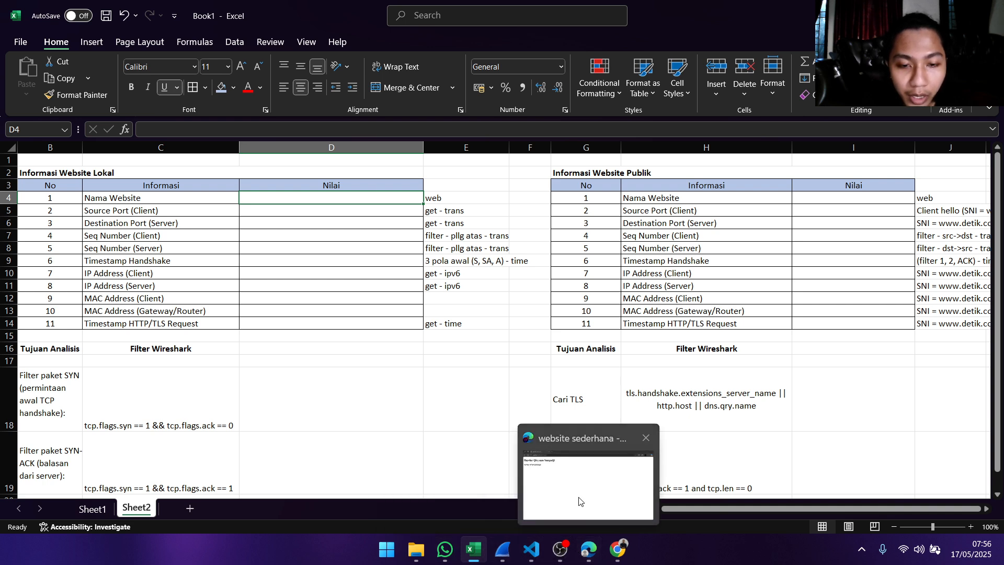
left_click(562, 468)
left_click(262, 38)
key("ctrl+c")
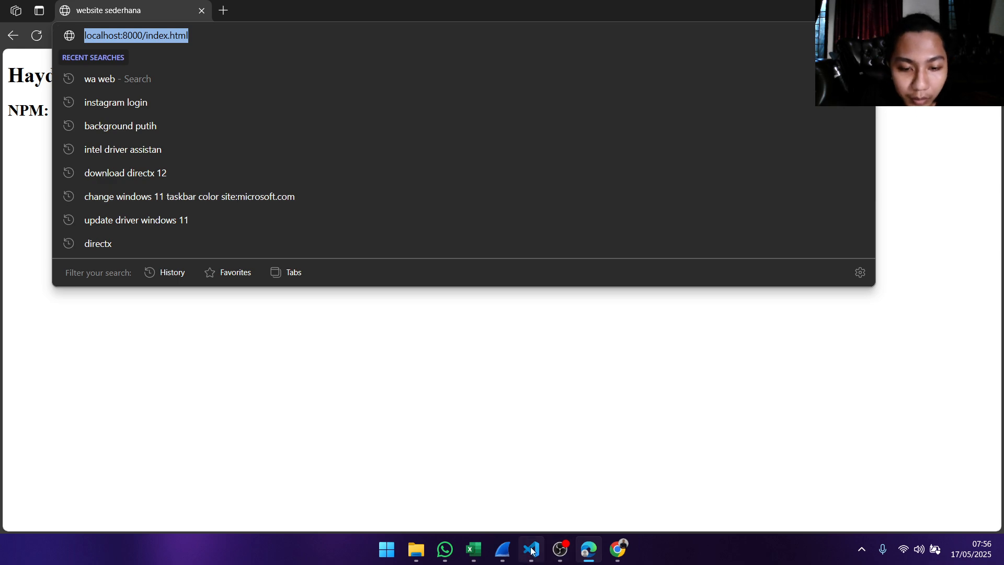
mouse_move(529, 551)
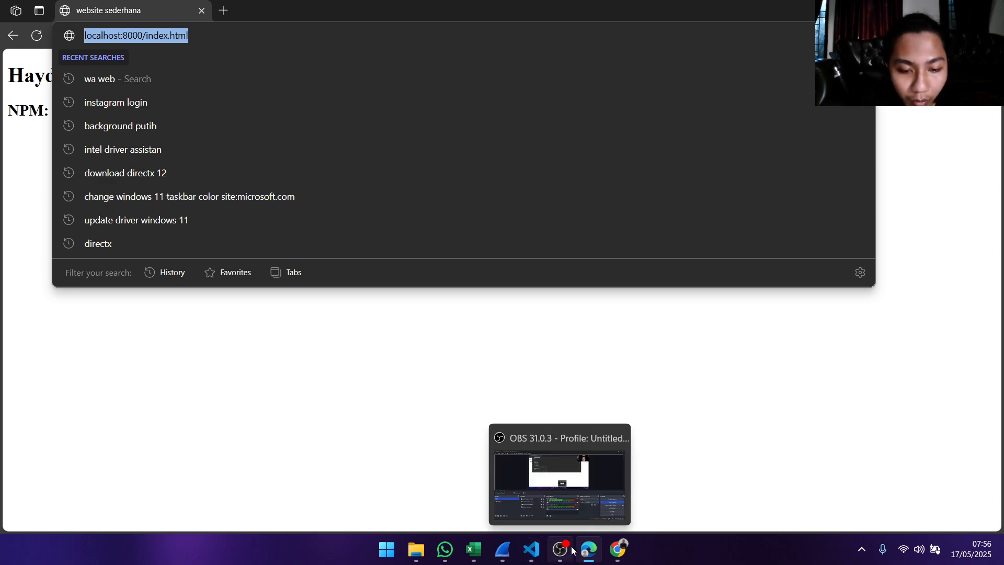
left_click(474, 549)
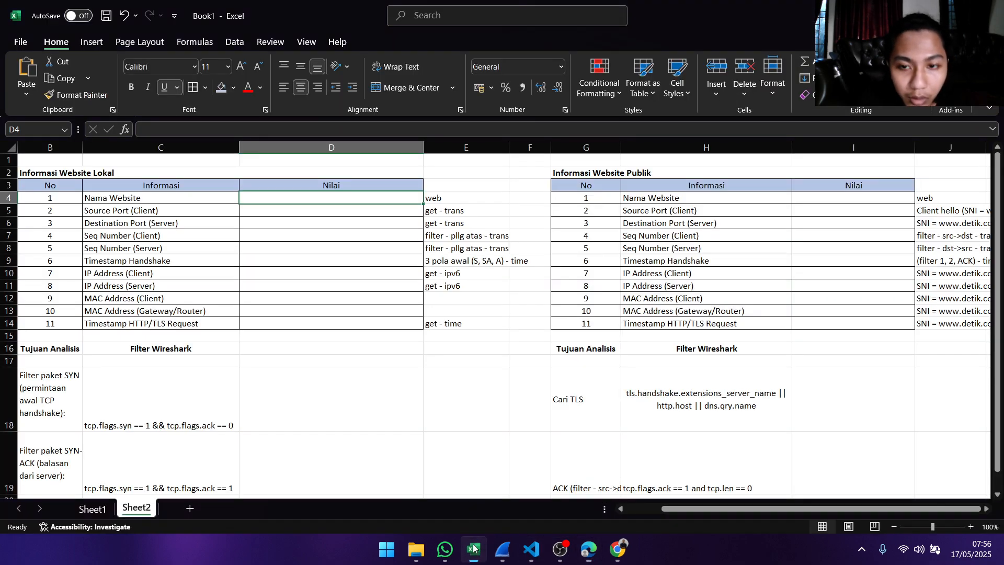
double_click(291, 198)
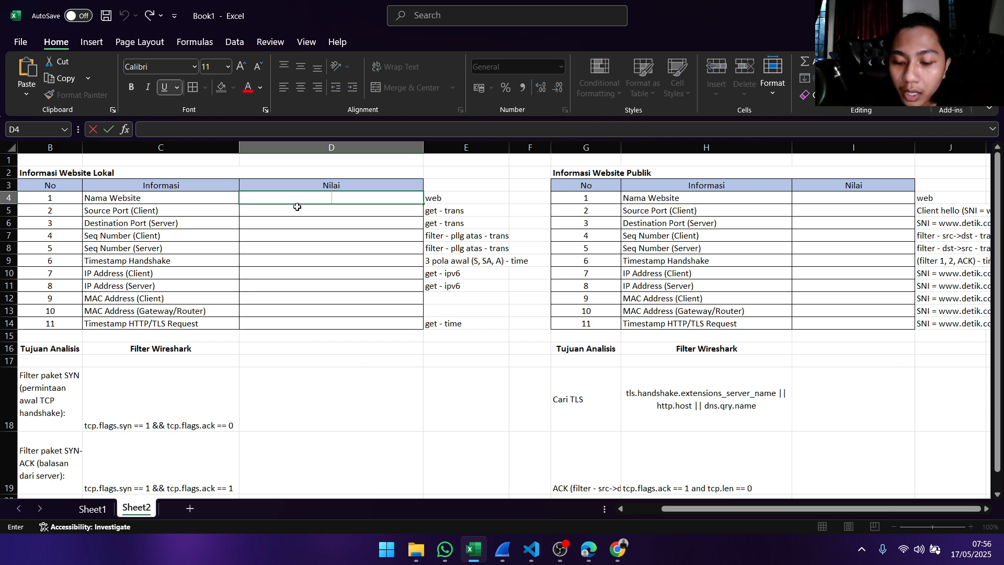
key("ctrl+v")
key("Return")
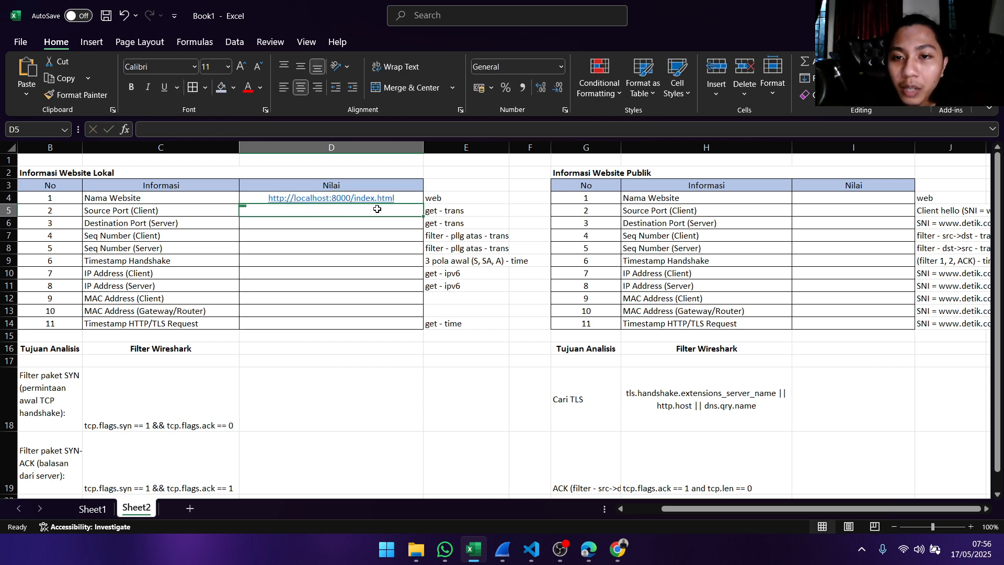
- Check the method notes beside the Source Port (Client) and Destination Port (Server) rows of the Informasi Website Lokal table
left_click(178, 218)
left_click(193, 210)
left_click(269, 212)
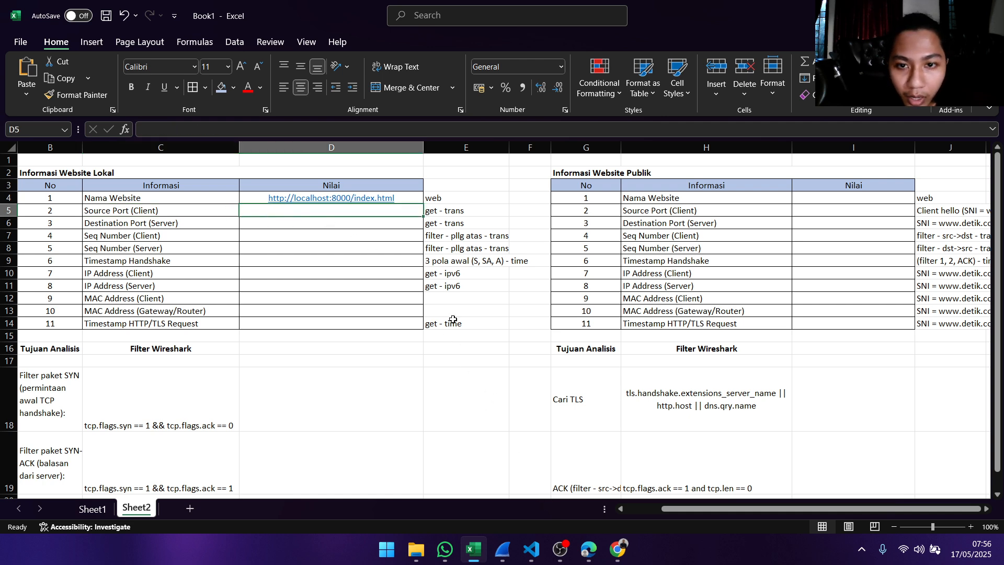
left_click(444, 198)
left_click(453, 209)
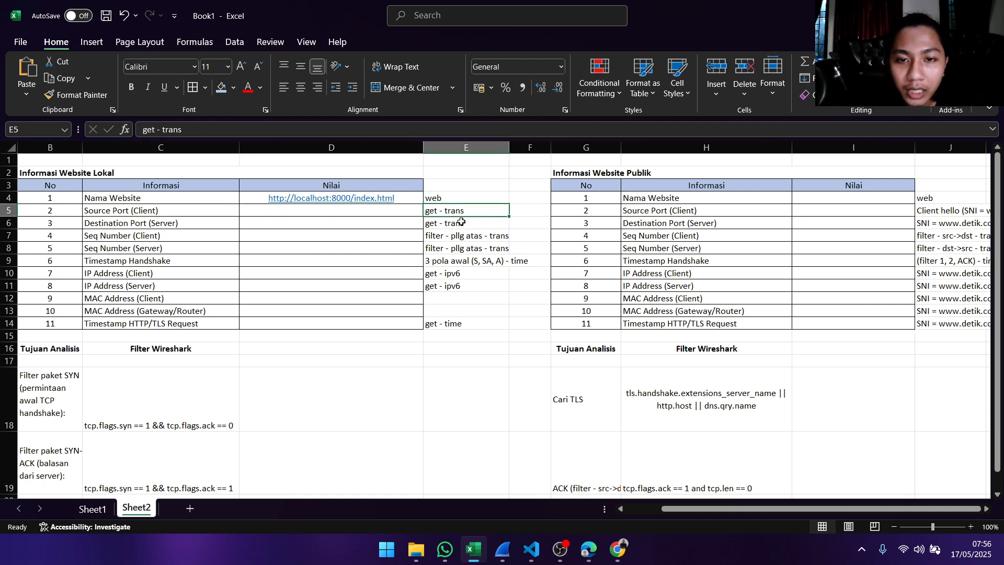
left_click(461, 221)
left_click(463, 212)
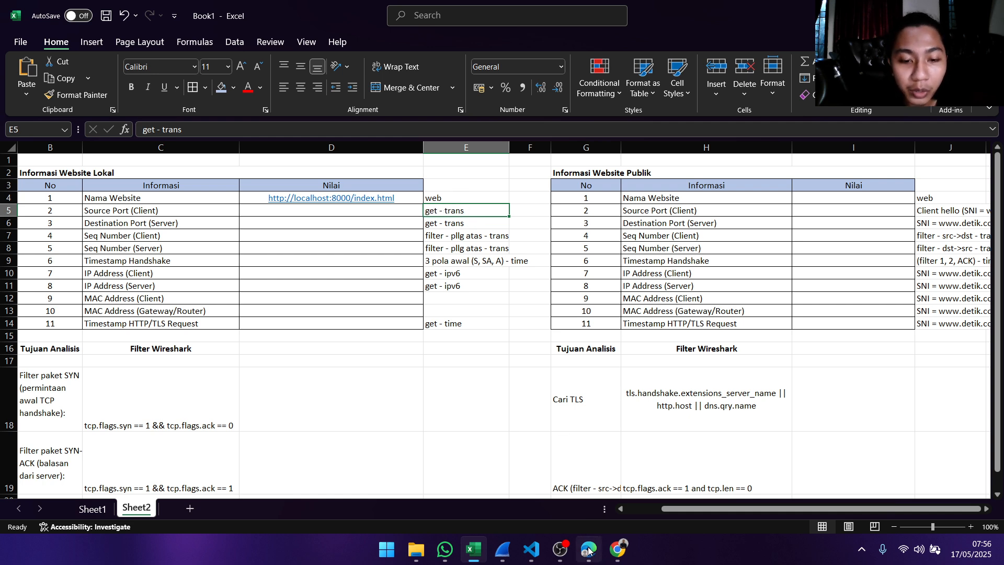
- Switch to Wireshark, find the GET /favicon.ico request in packet 104, and open it in a separate window
left_click(502, 549)
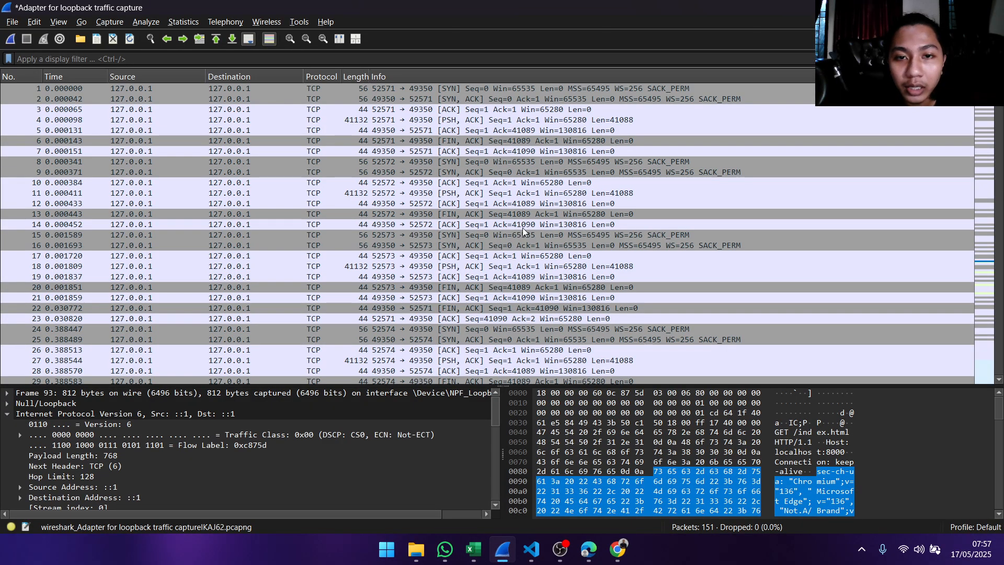
scroll(471, 115, "down", 3)
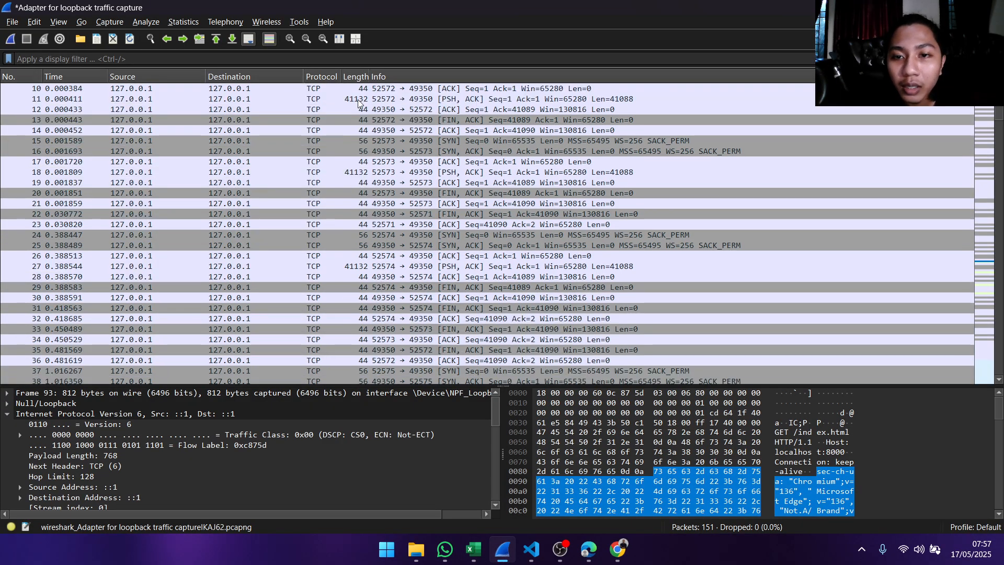
scroll(377, 94, "down", 15)
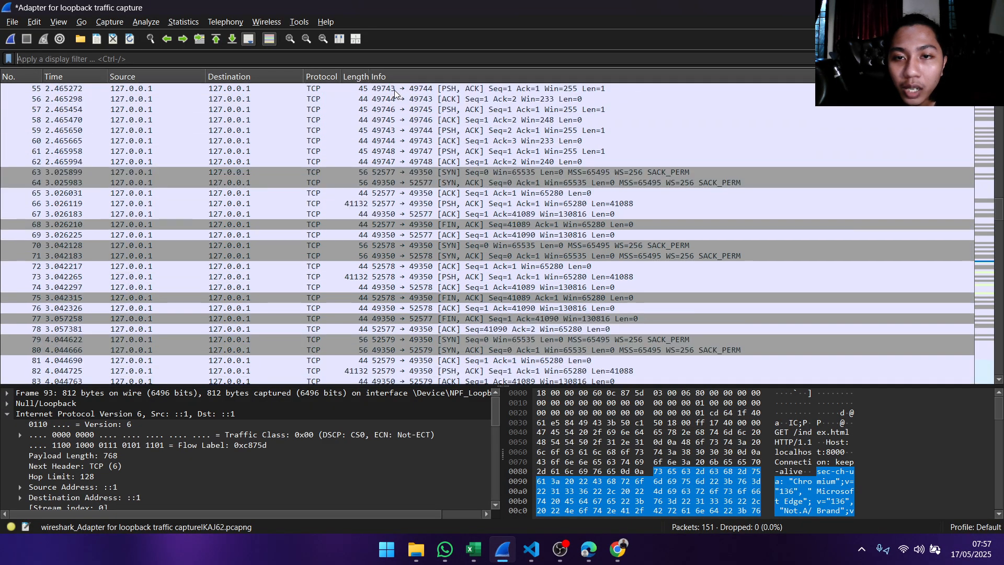
scroll(394, 90, "down", 12)
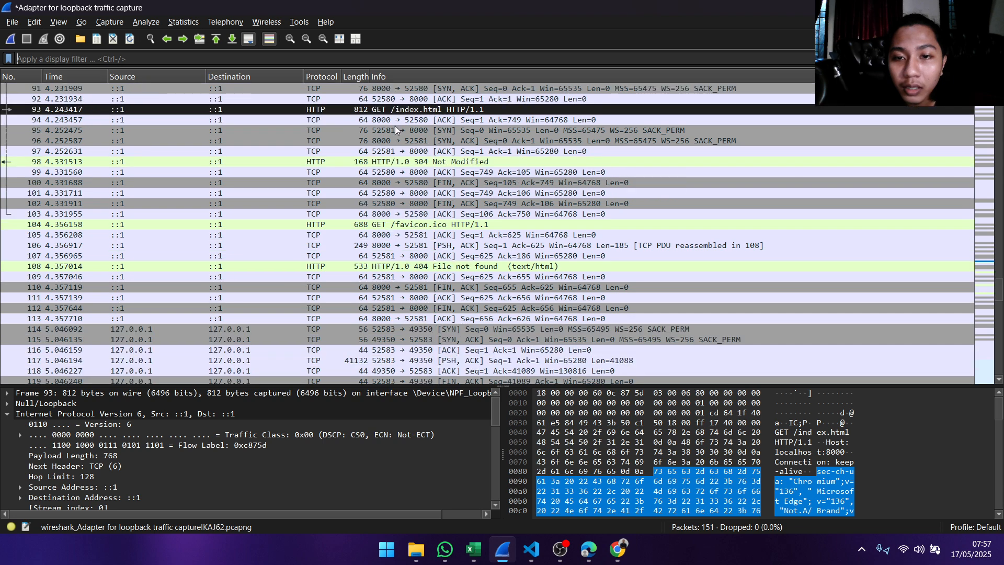
scroll(396, 128, "down", 1)
left_click(408, 193)
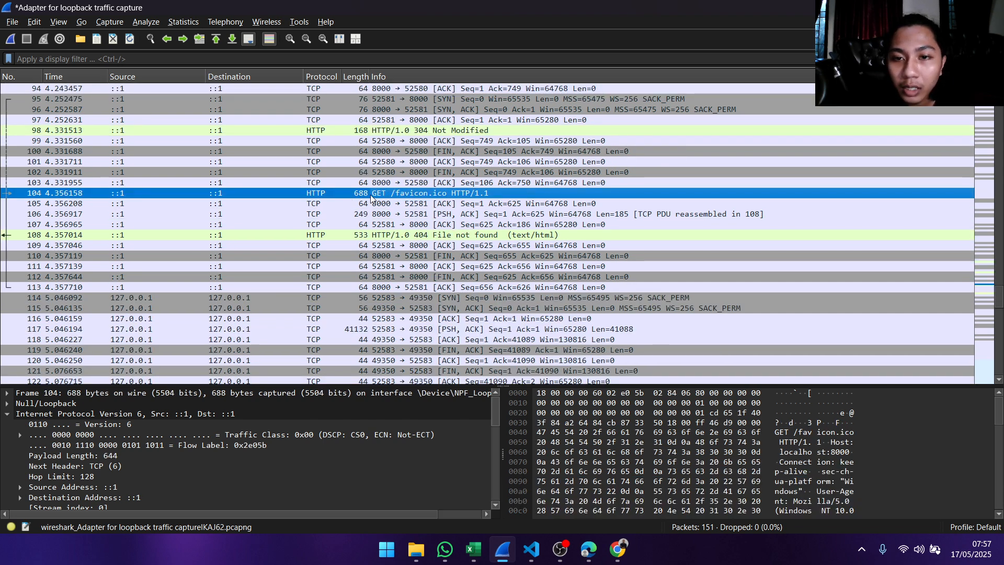
double_click(371, 195)
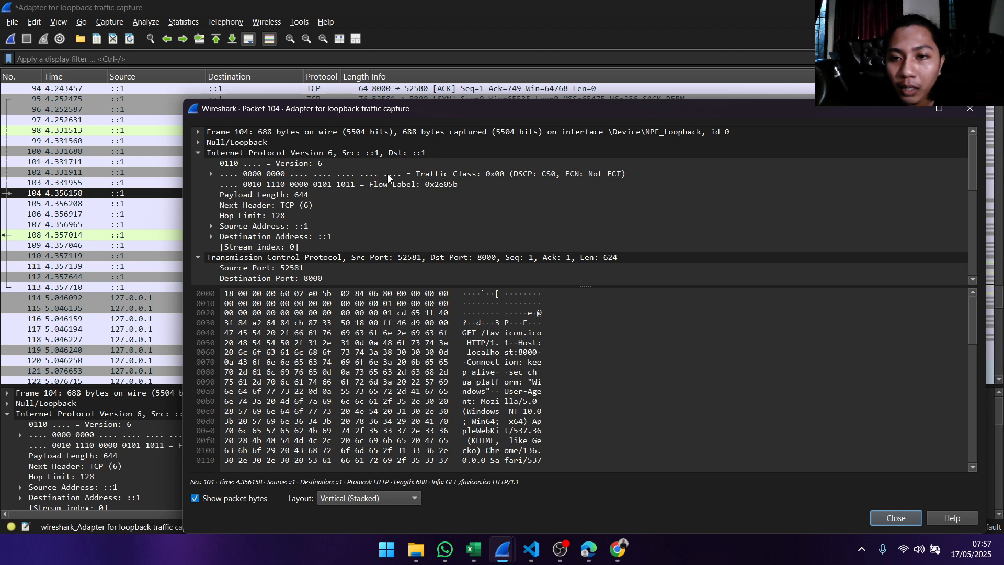
- Recheck the local website table in Excel and return to the packet 104 window in Wireshark
left_click(473, 550)
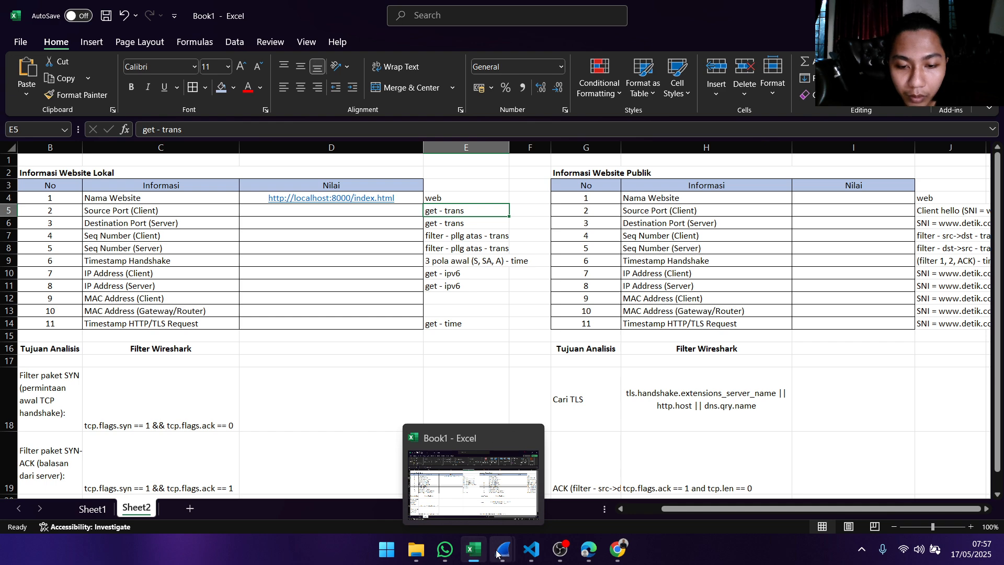
mouse_move(497, 553)
left_click(434, 470)
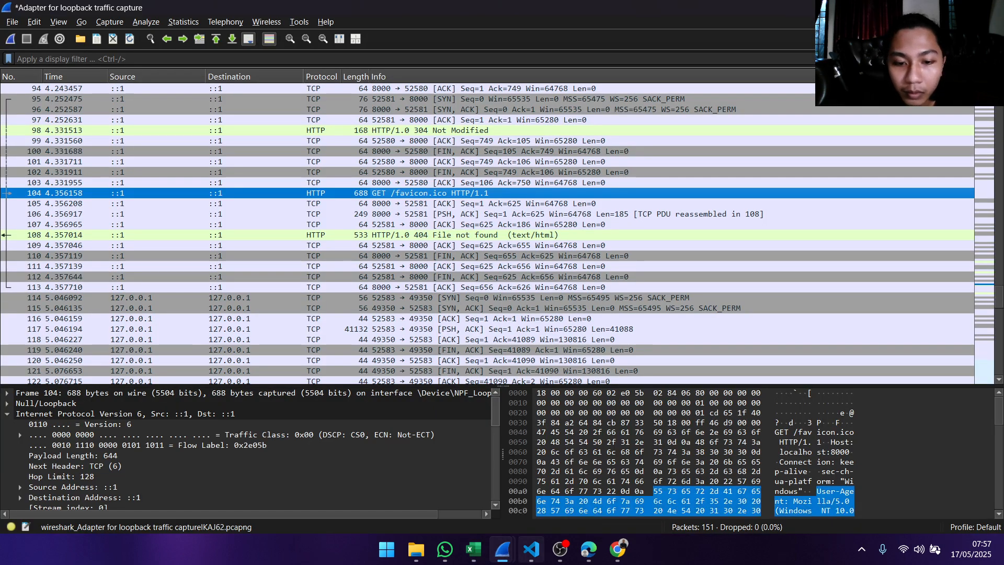
left_click(573, 481)
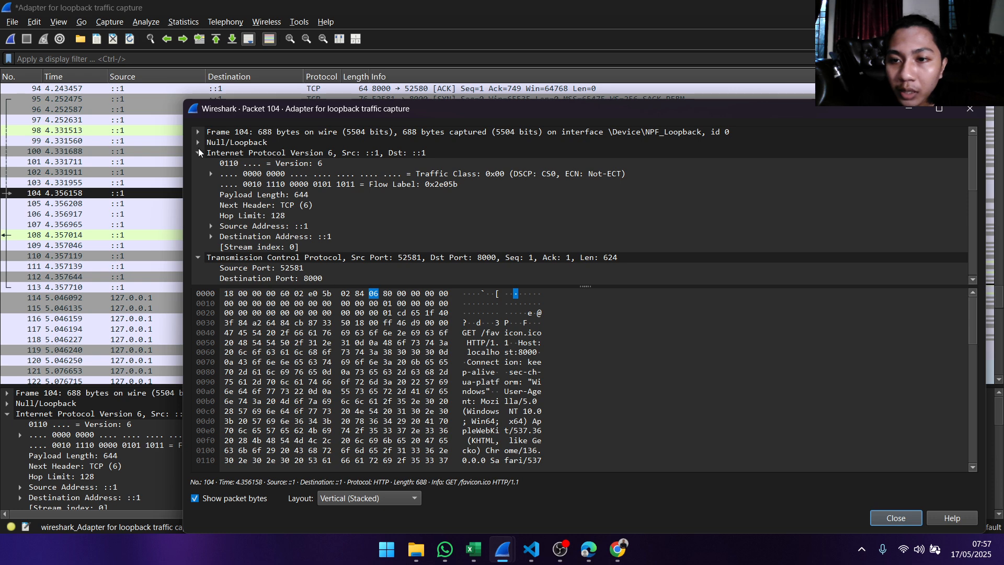
- Collapse the Internet Protocol Version 6 section of packet 104 and expand its Transmission Control Protocol section
left_click(199, 152)
left_click(202, 157)
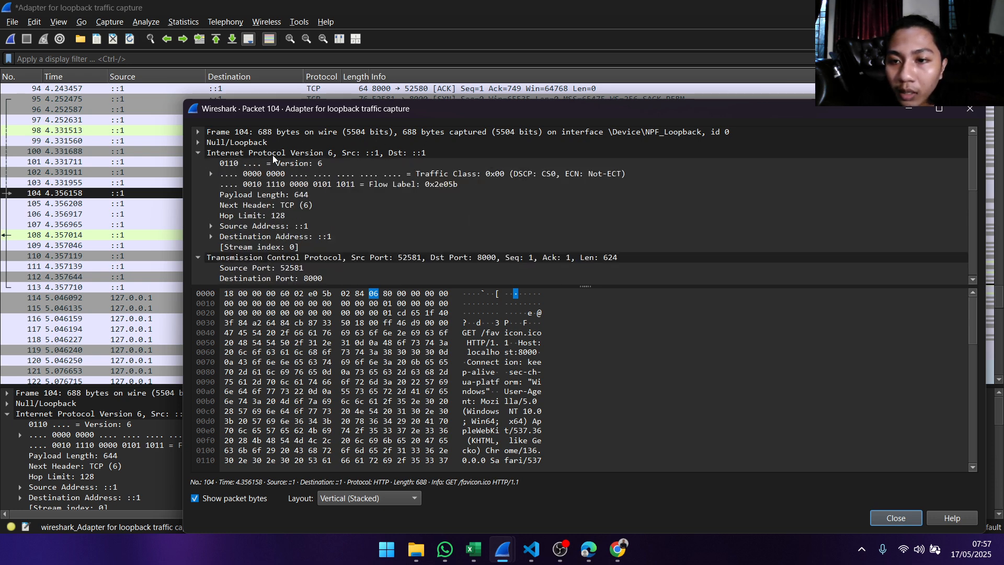
left_click(204, 157)
left_click(202, 160)
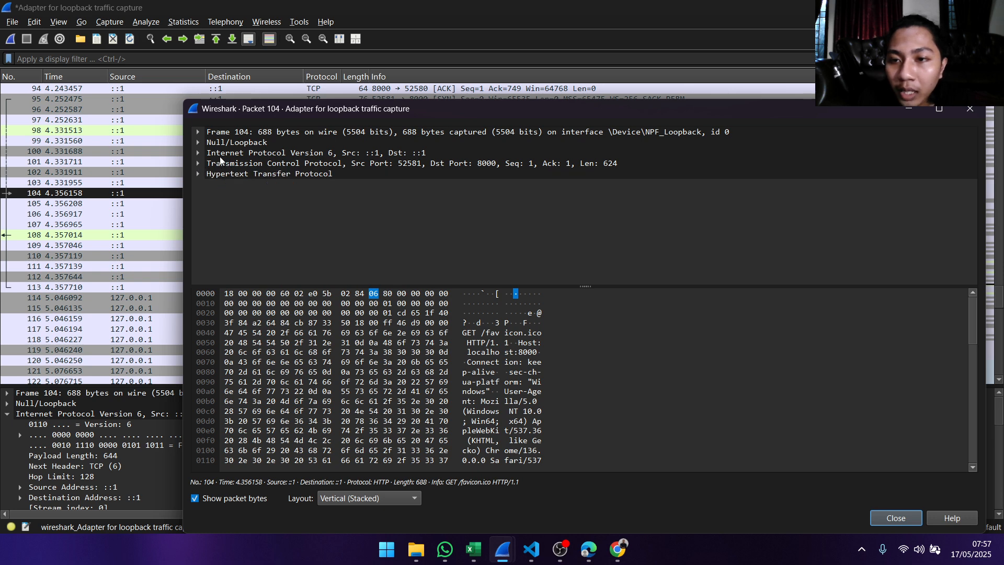
left_click(198, 163)
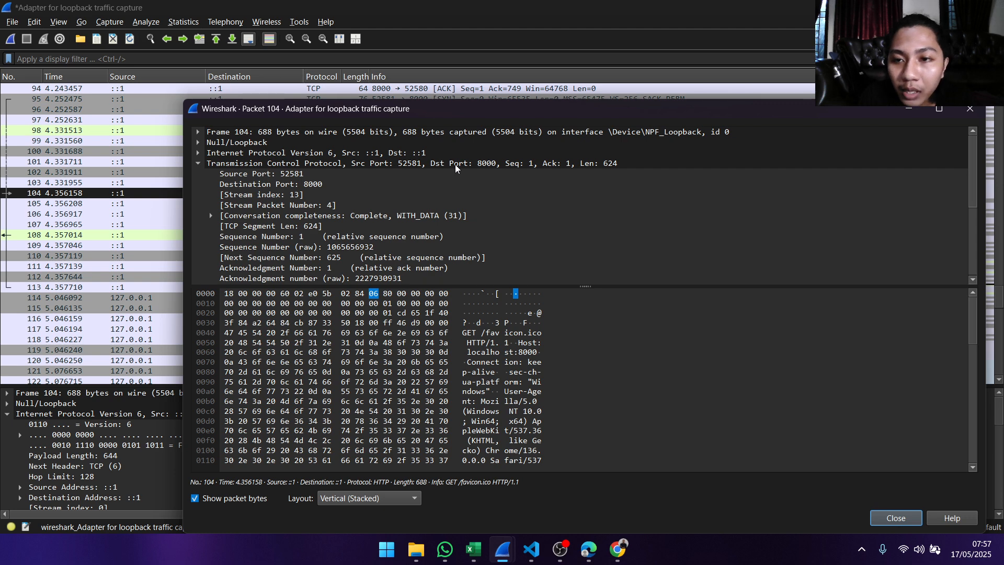
- Copy the Source Port value of packet 104 and enter 52581 in Excel cell D5 for Source Port (Client)
left_click(289, 176)
right_click(270, 176)
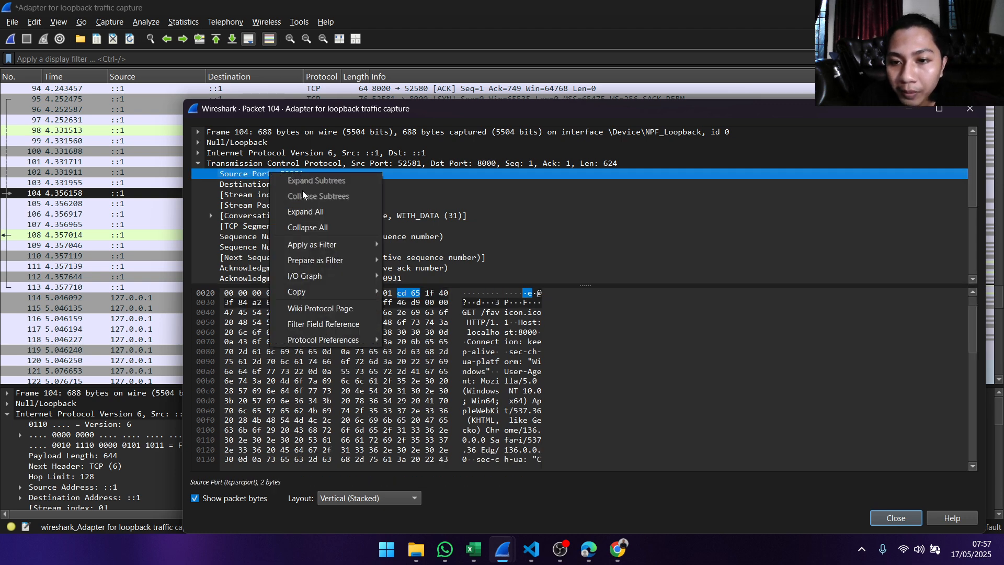
mouse_move(324, 301)
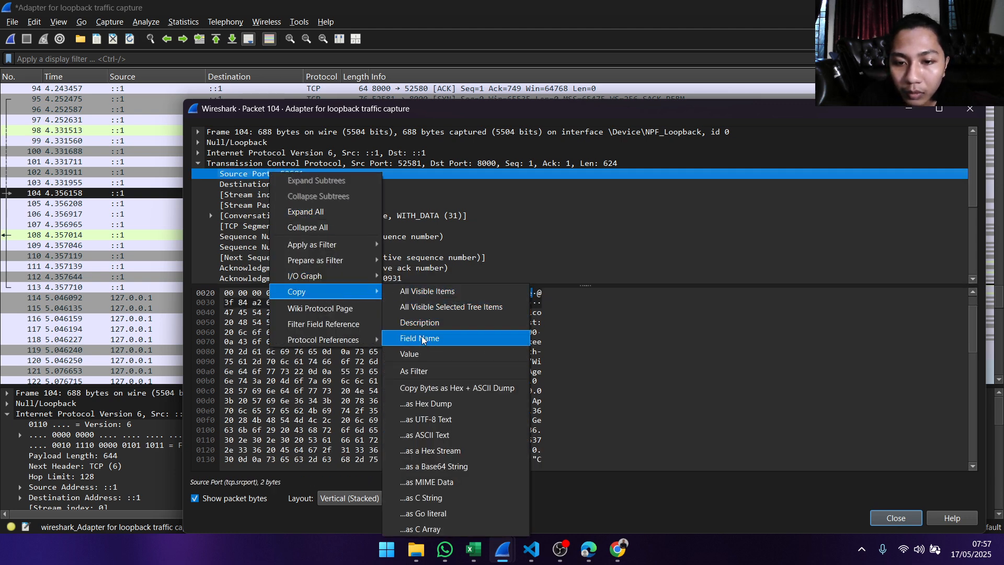
left_click(413, 354)
left_click(471, 549)
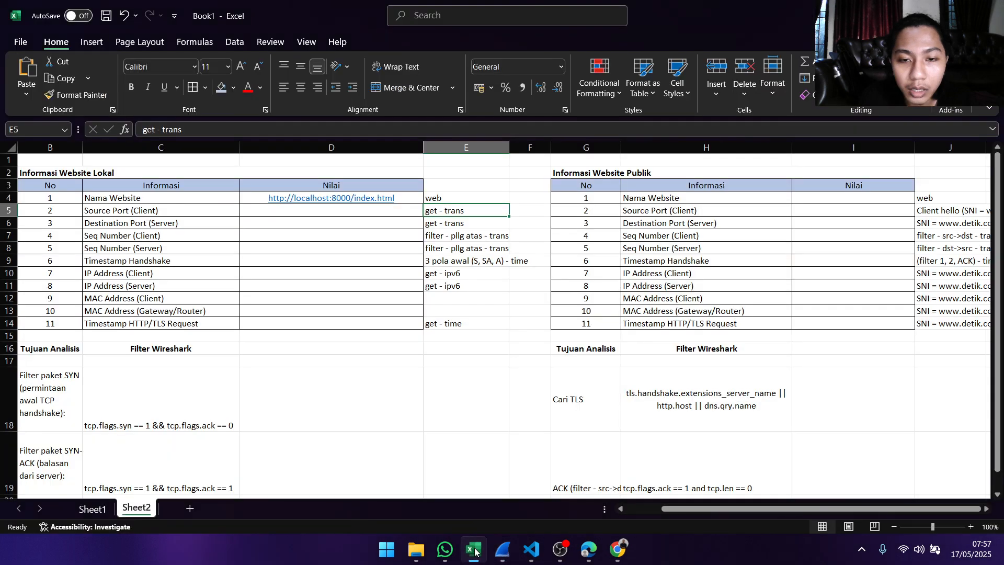
left_click(296, 210)
type("52581")
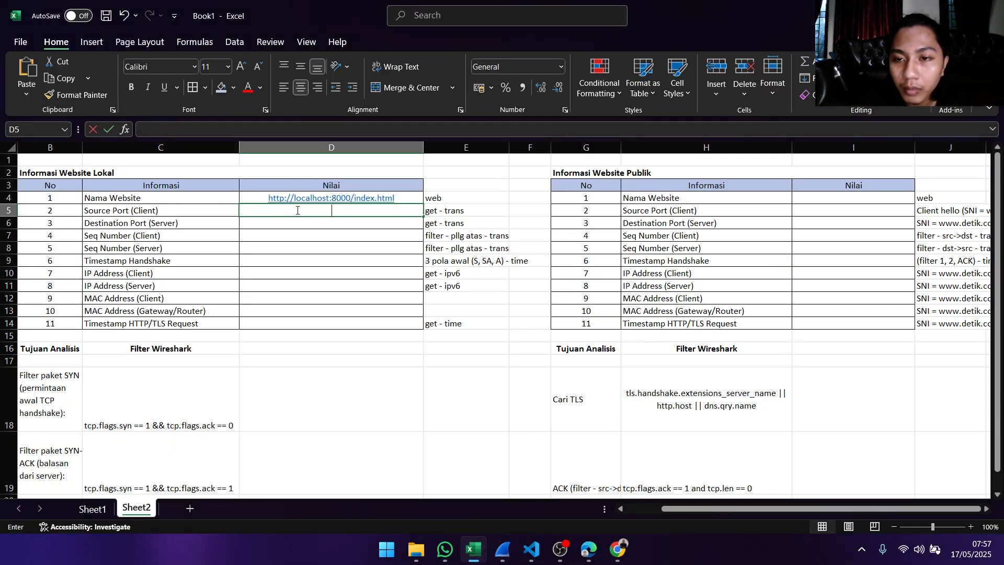
- Enter 8000 in cell D6 as the Destination Port (Server) of the local website
left_click(321, 223)
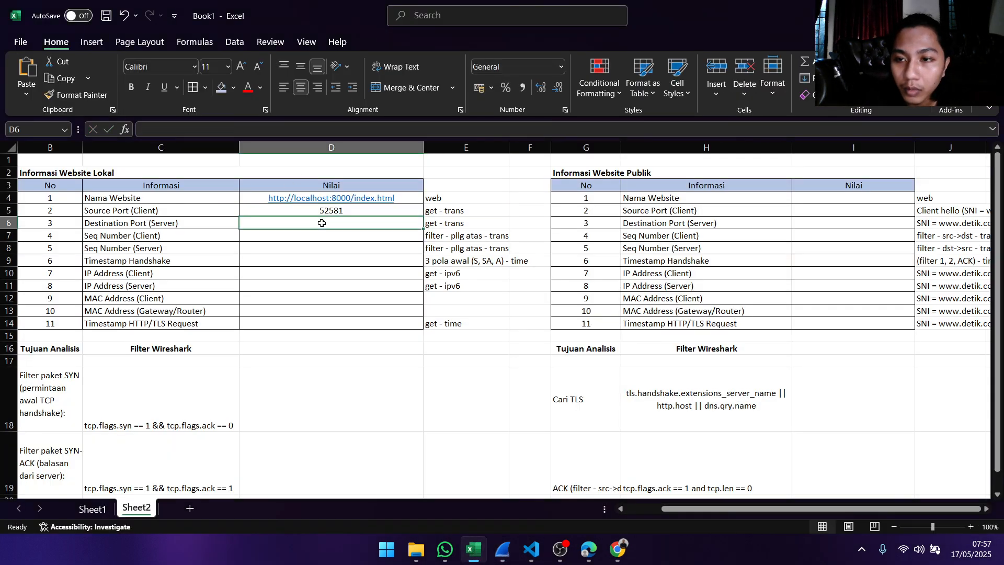
double_click(358, 222)
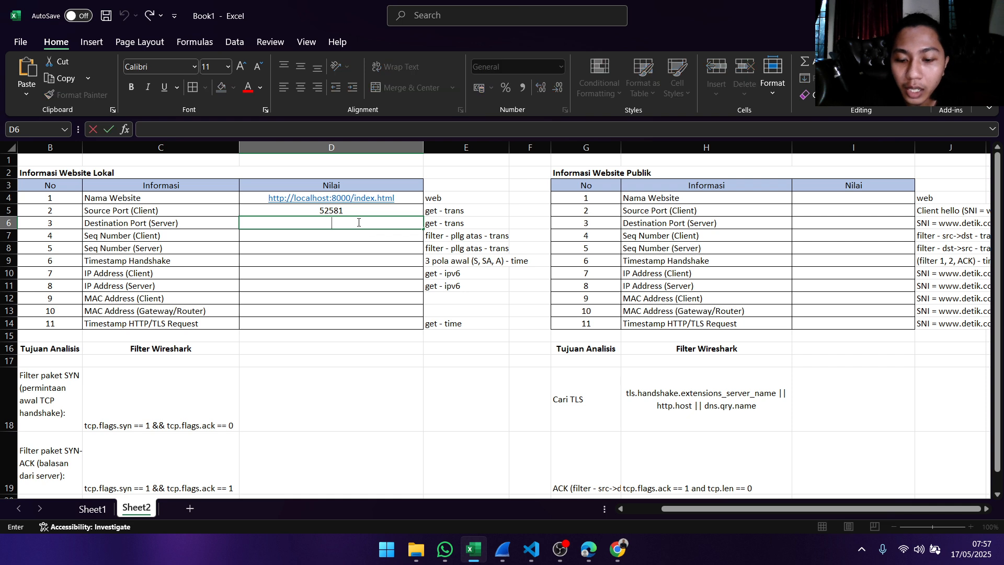
type("8000")
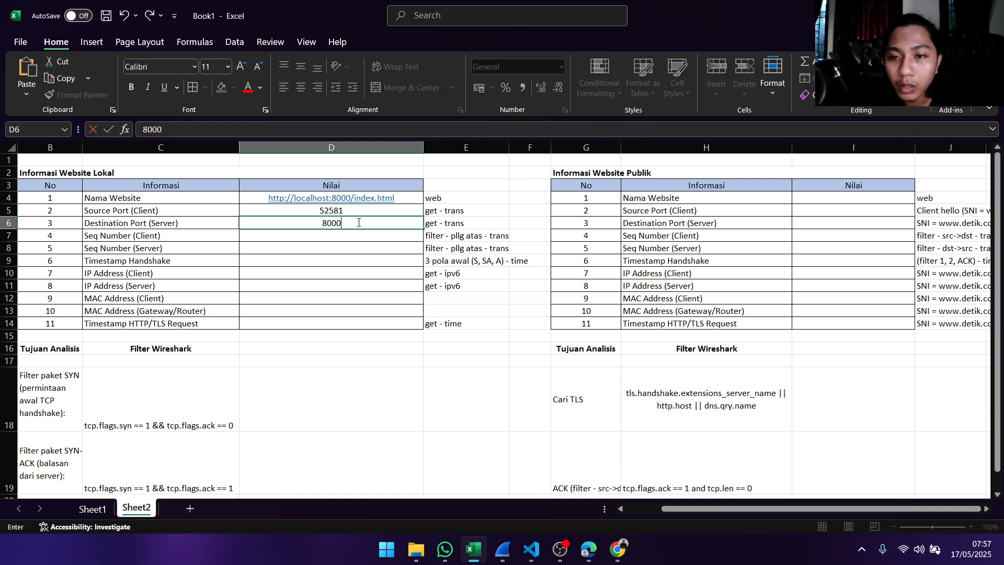
left_click(351, 234)
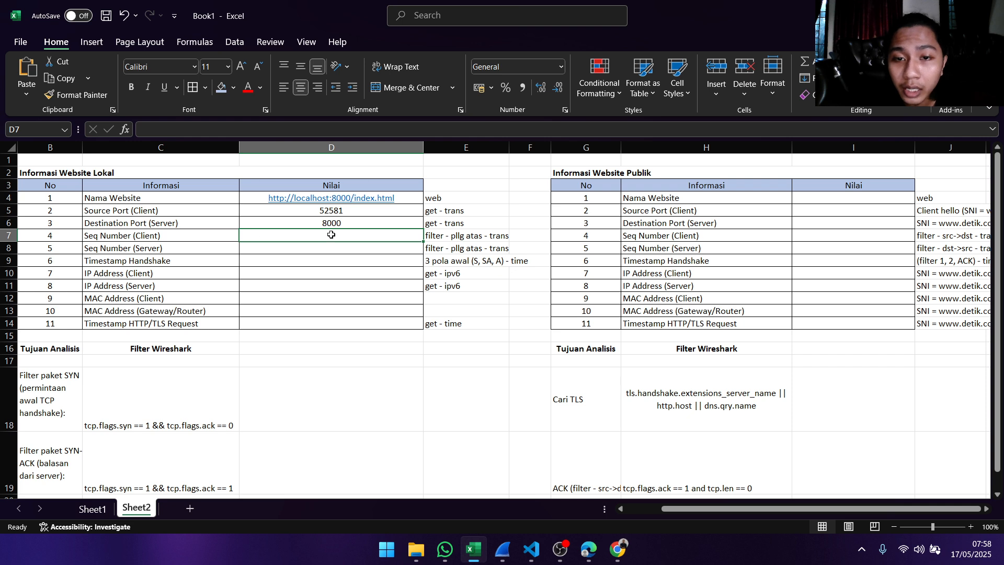
- Check the local website table's note for Seq Number (Client) and the matching SYN packet filter in Excel
left_click(437, 236)
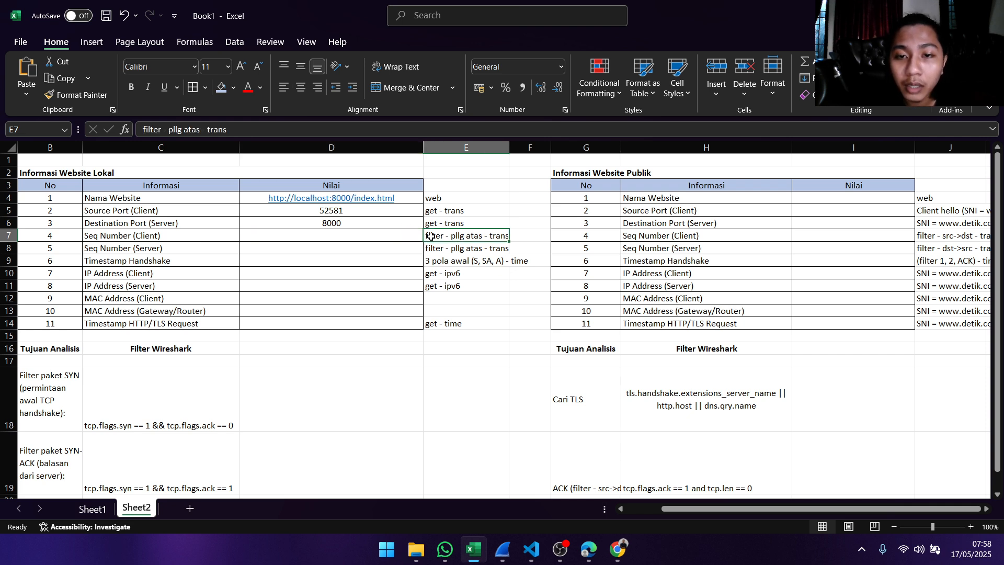
left_click(410, 232)
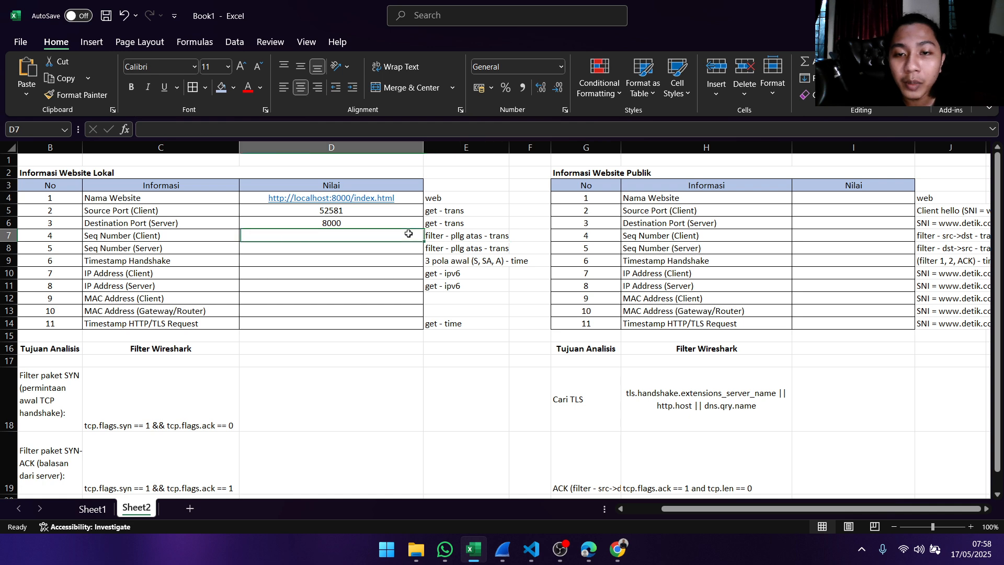
left_click(458, 234)
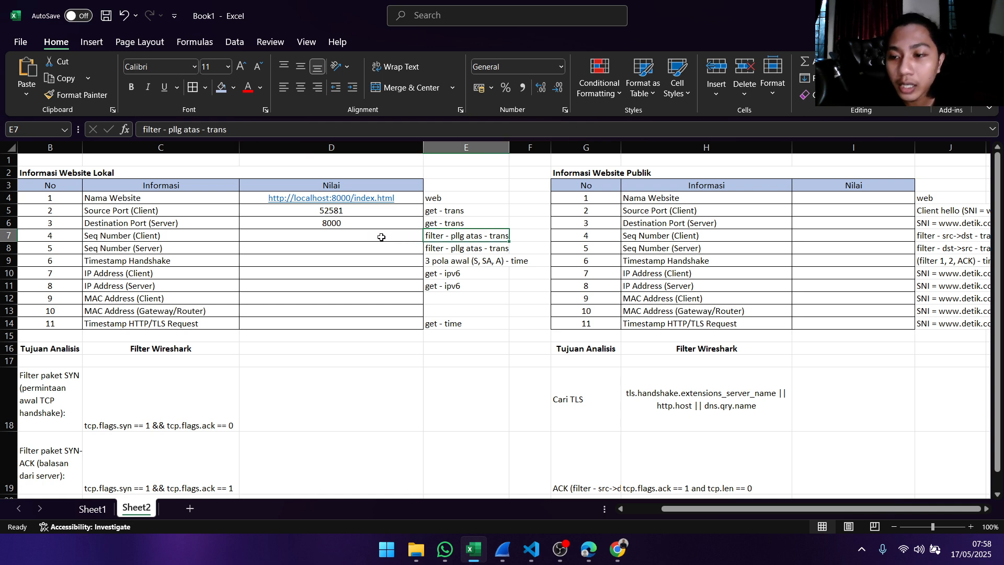
left_click(71, 399)
left_click(131, 236)
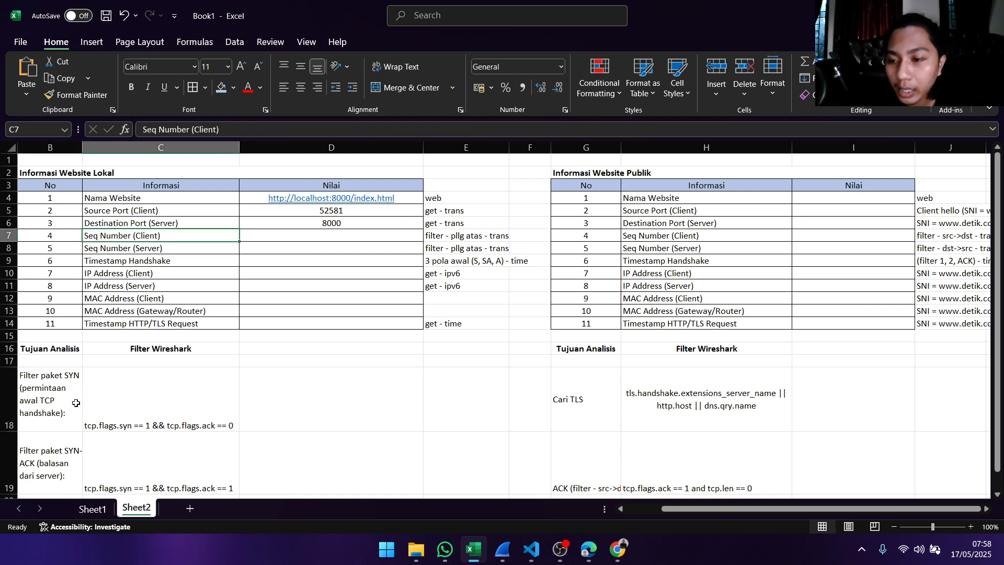
left_click(112, 399)
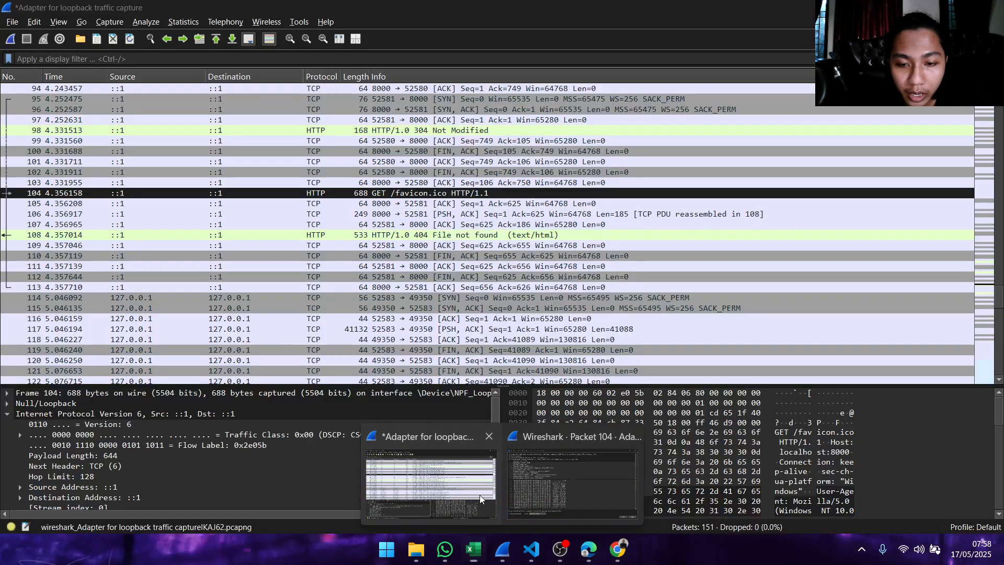
- Switch to the main Wireshark capture window and apply the display filter tcp.flags.syn == 1 && tcp.flags.ack == 0
left_click(480, 495)
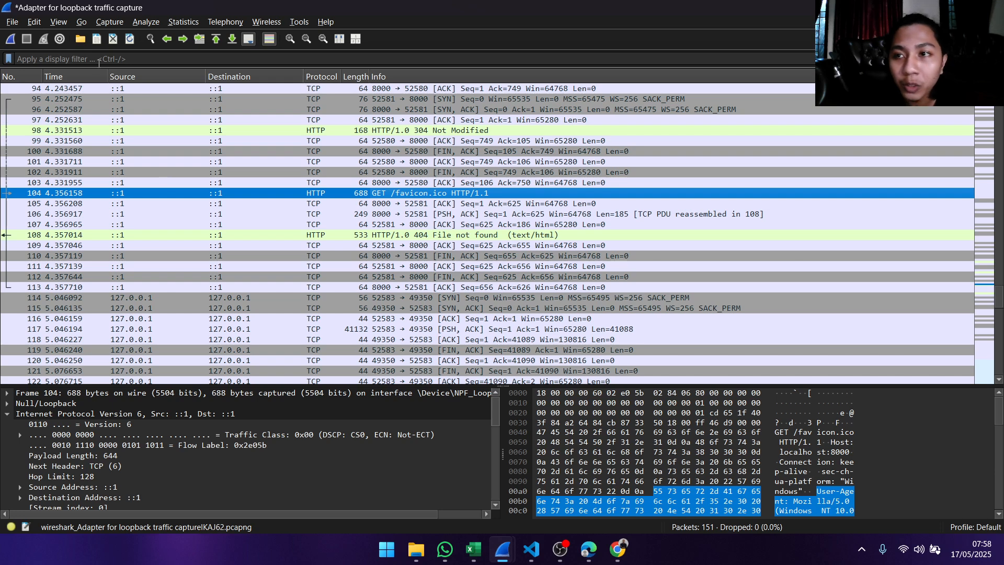
left_click(55, 59)
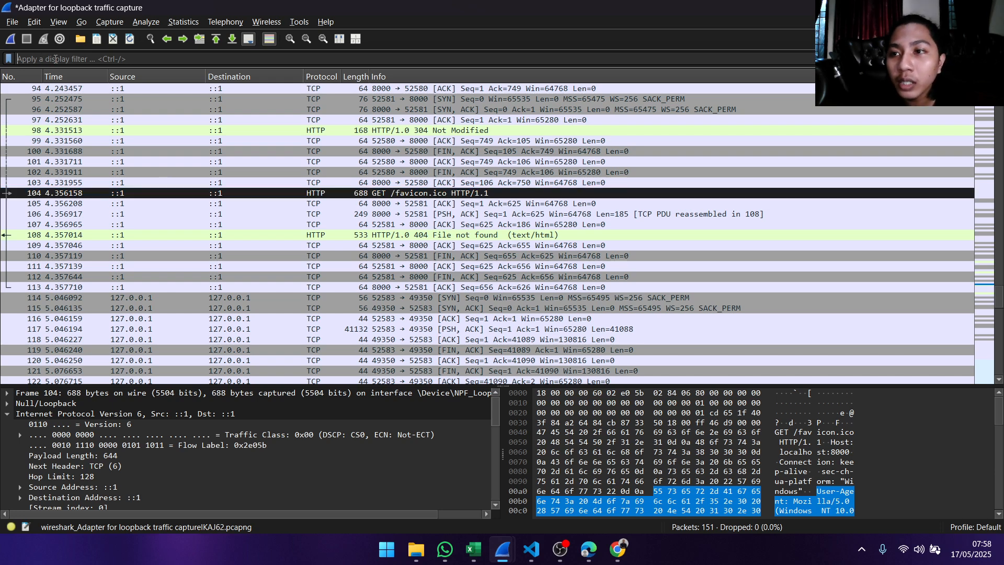
type("t")
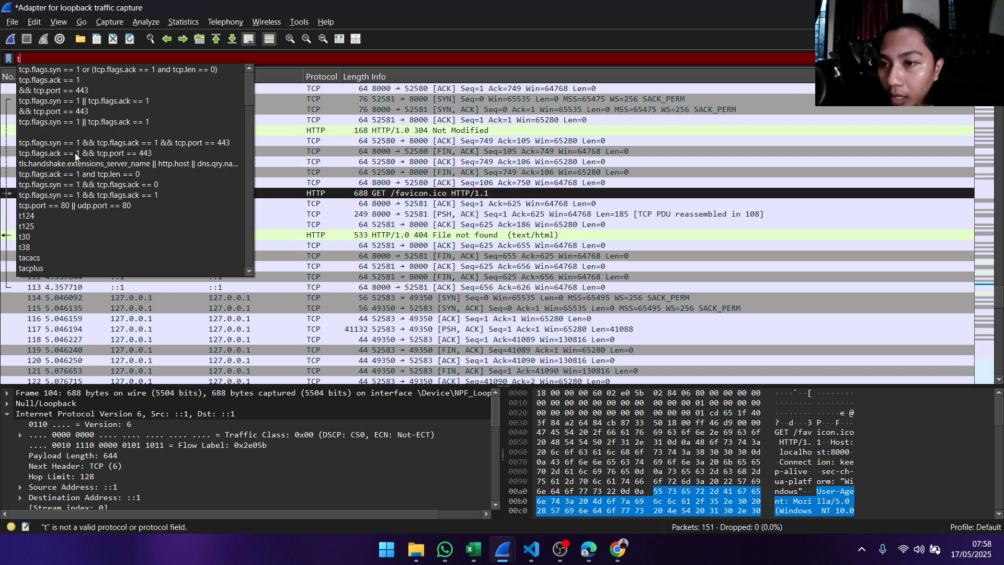
left_click(112, 184)
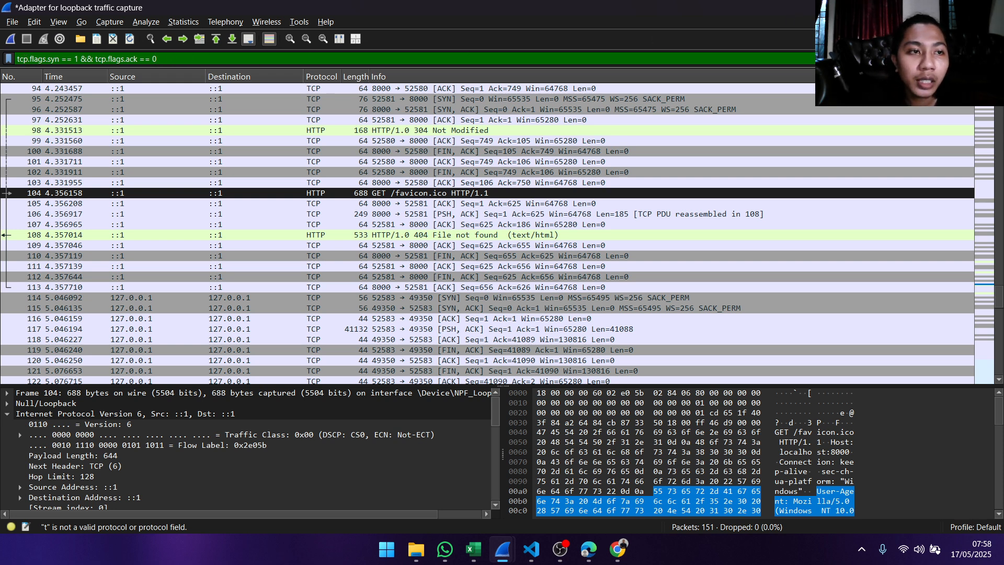
key("Return")
- Open the topmost filtered SYN packet in its own window and inspect the Sequence Number under its Transmission Control Protocol section
left_click(464, 89)
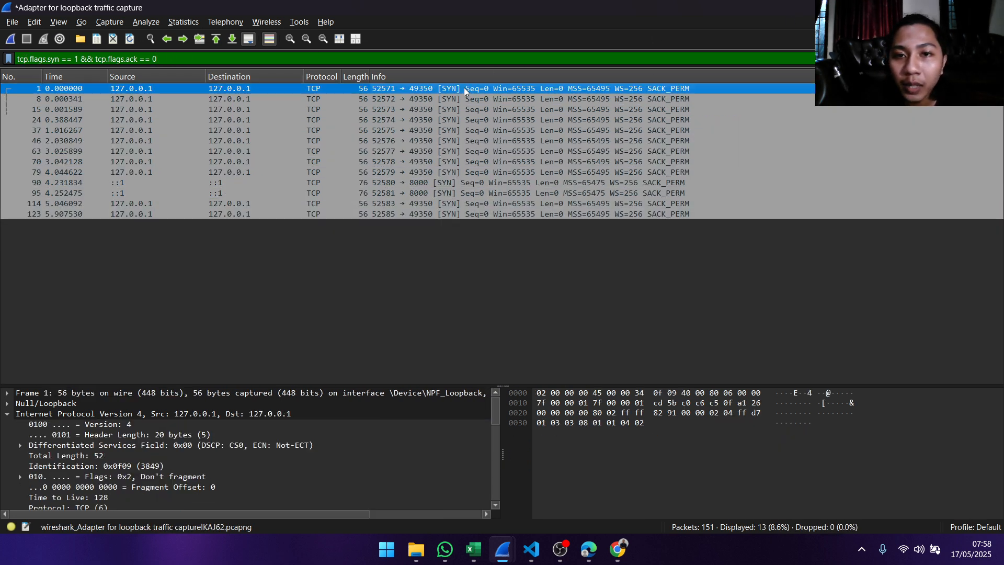
double_click(347, 89)
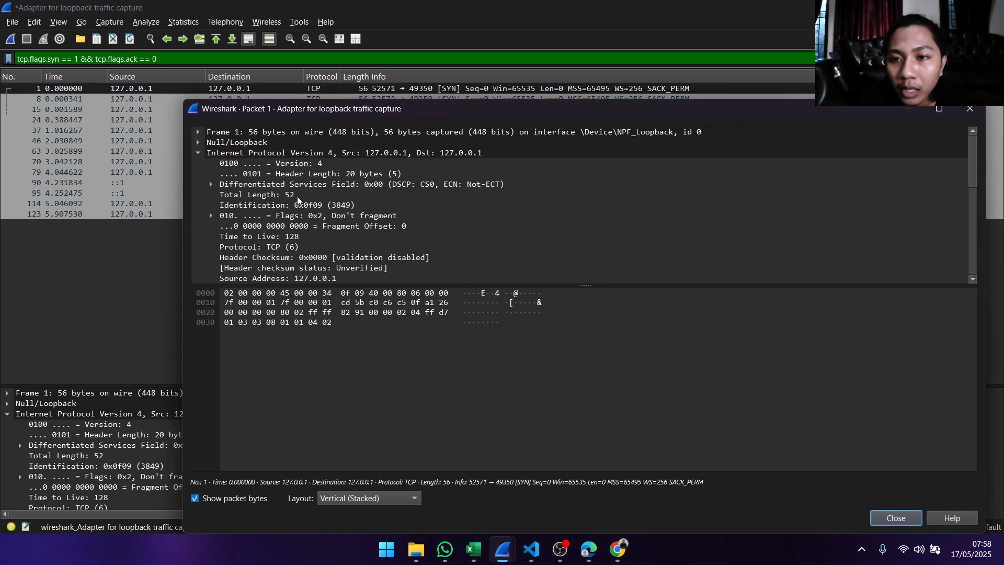
scroll(287, 178, "down", 2)
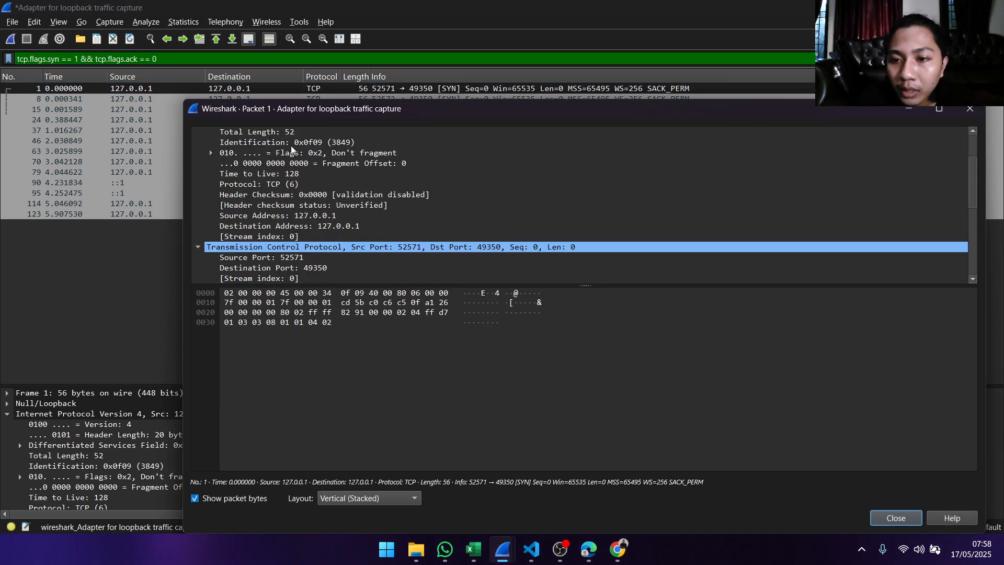
scroll(291, 150, "down", 2)
scroll(389, 152, "up", 4)
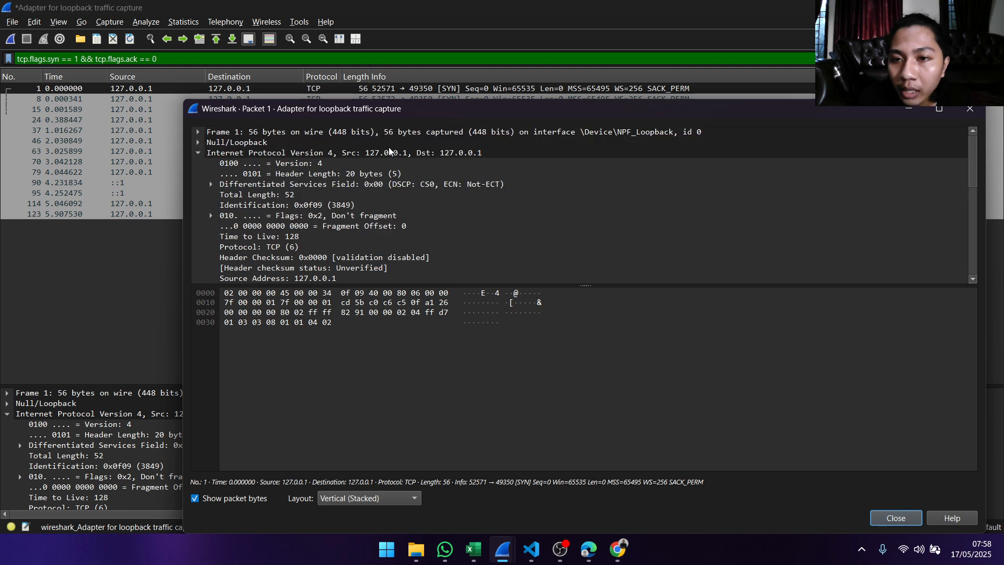
scroll(325, 166, "down", 1)
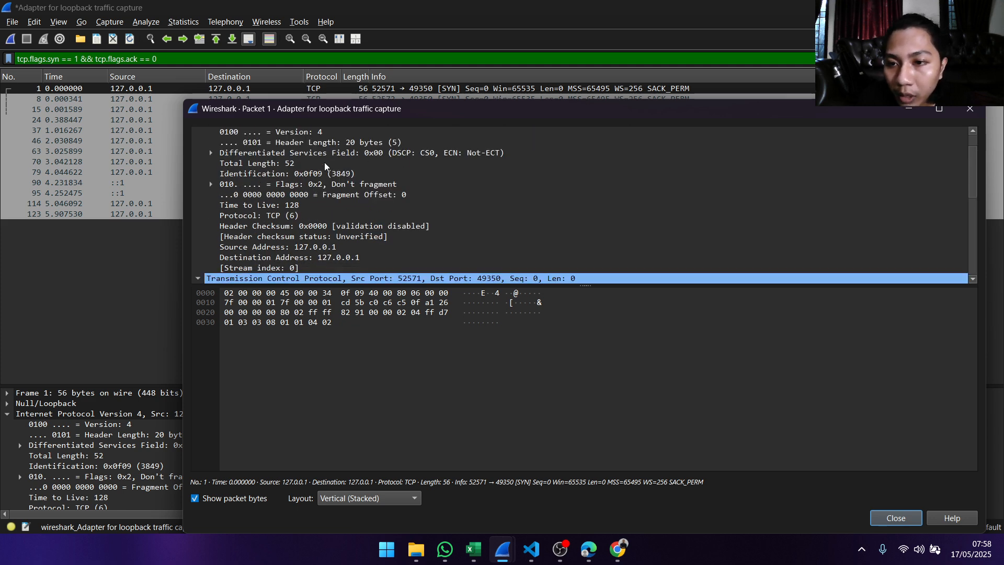
scroll(278, 156, "down", 2)
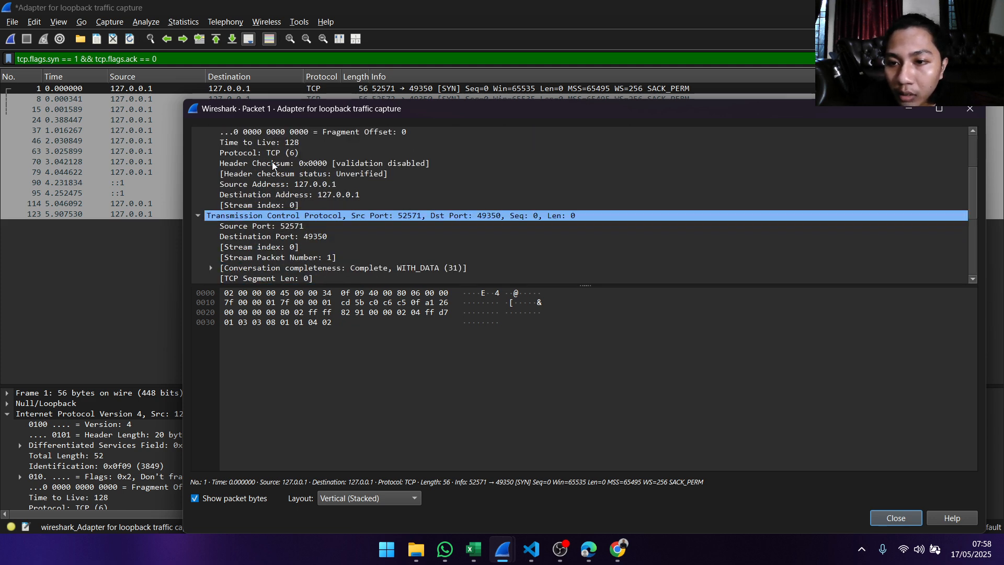
scroll(281, 186, "down", 2)
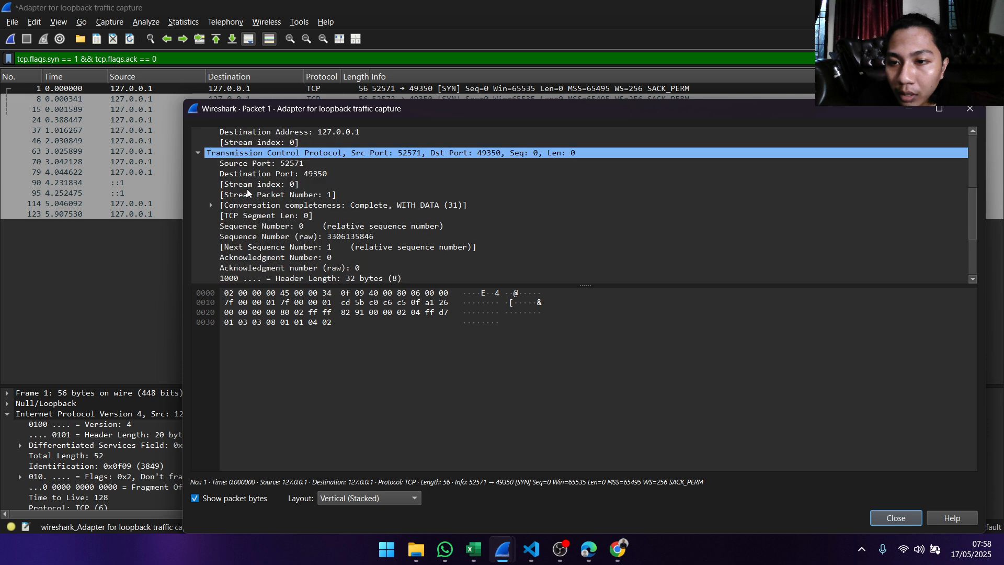
scroll(249, 194, "down", 1)
left_click(296, 198)
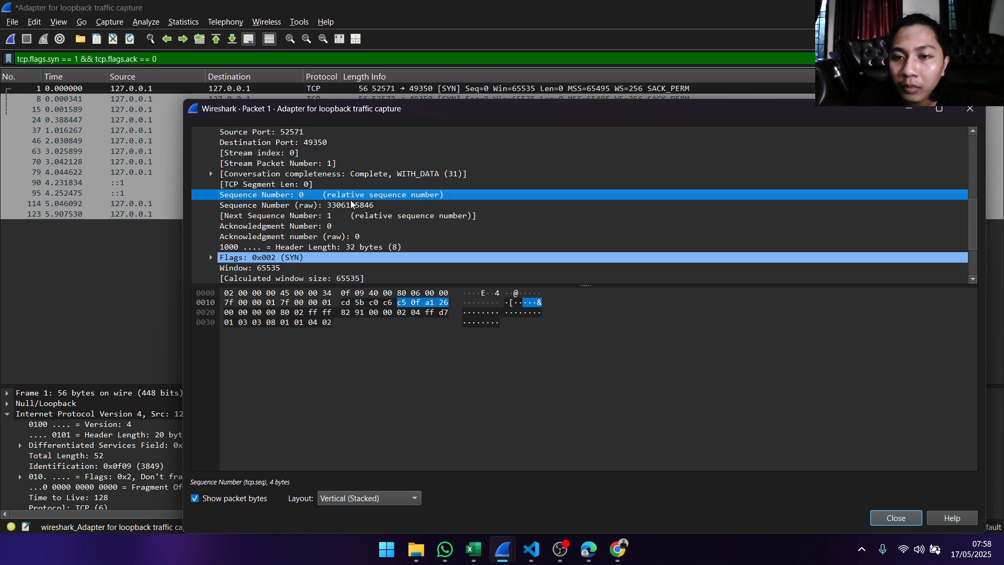
- Copy the value of the Sequence Number (raw) field of packet 1
left_click(351, 208)
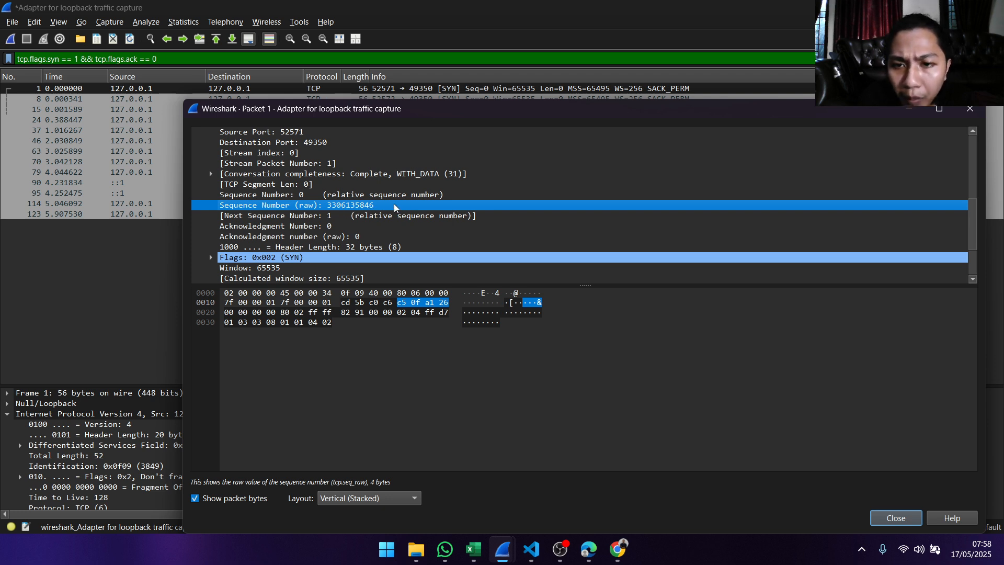
right_click(348, 207)
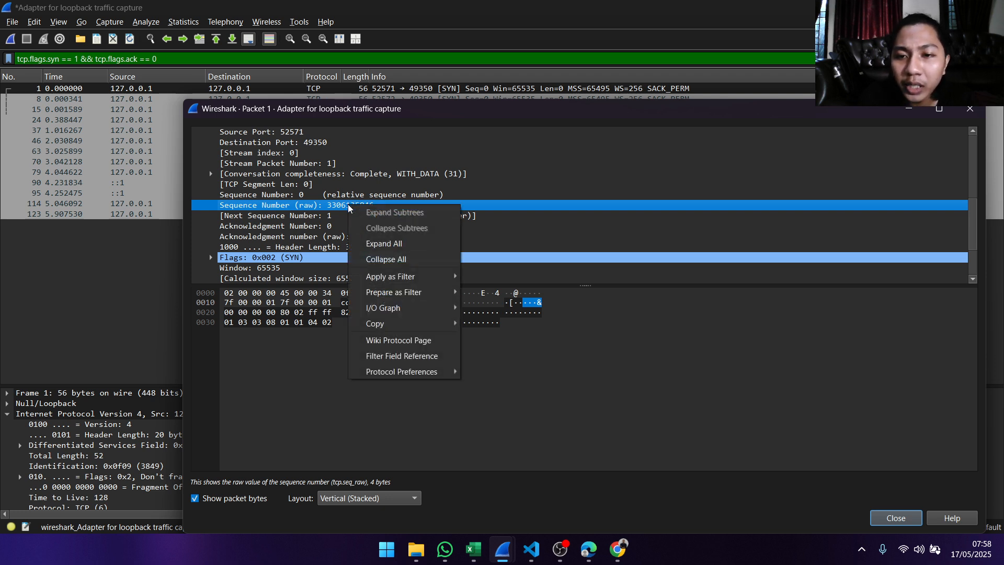
mouse_move(439, 323)
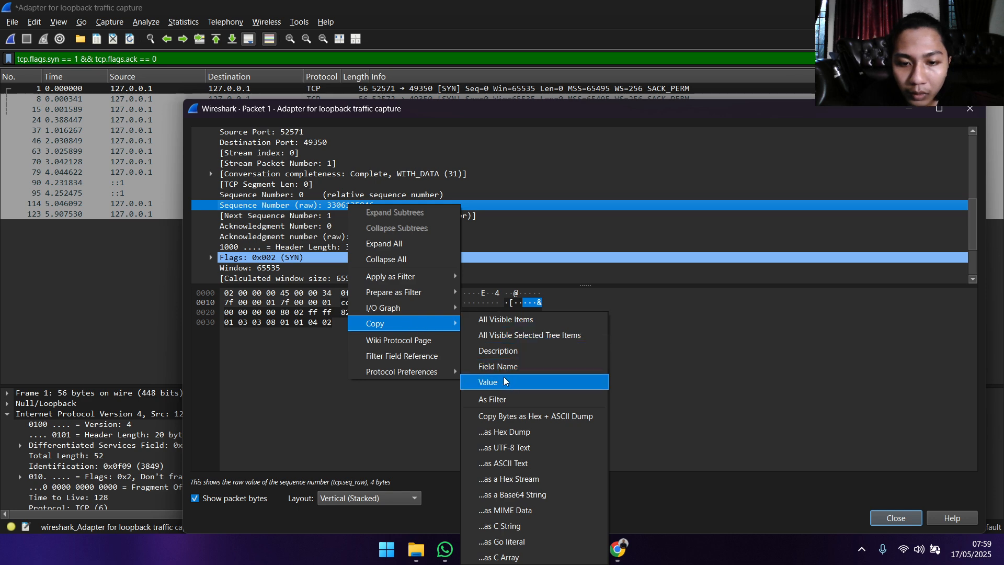
left_click(492, 382)
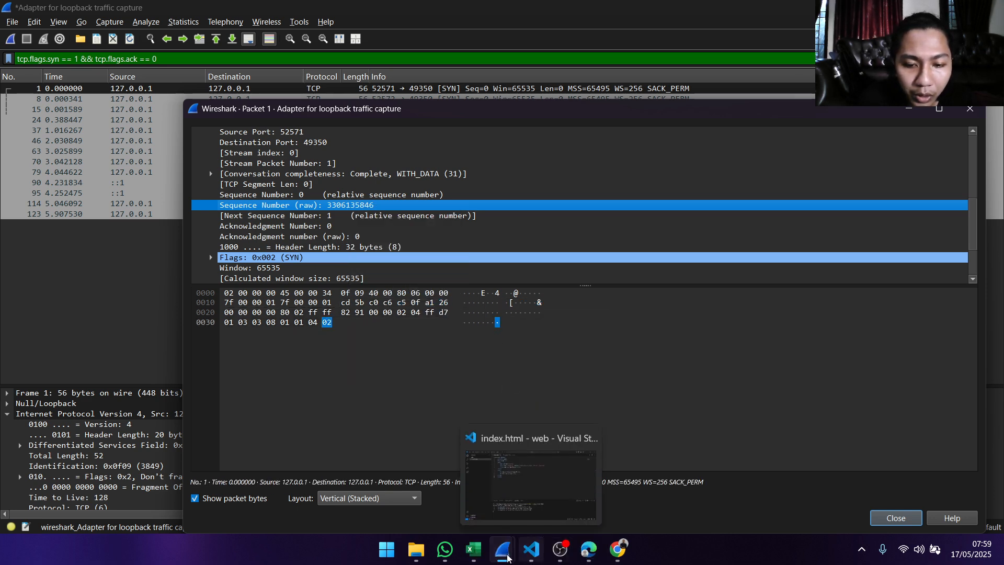
left_click(474, 549)
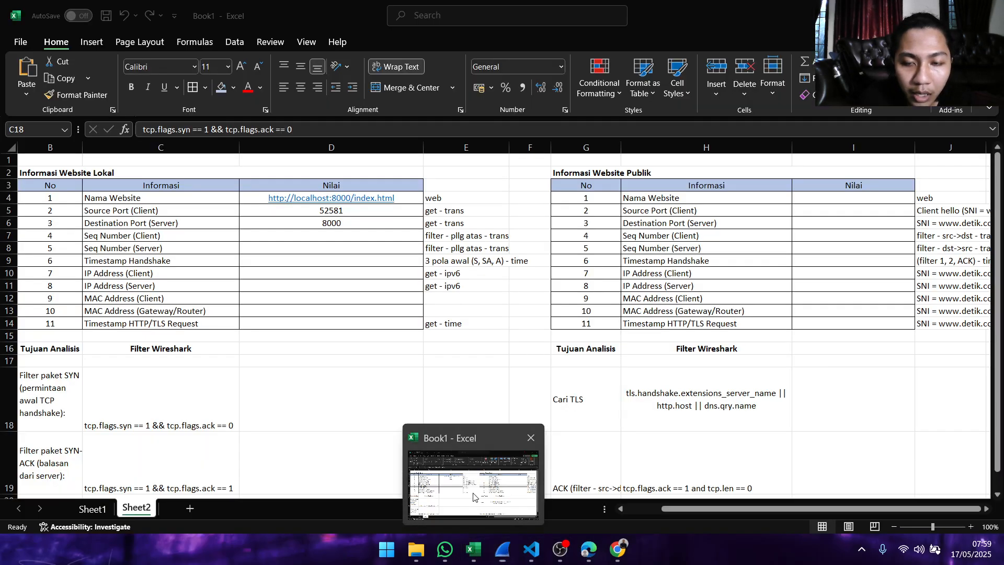
double_click(308, 238)
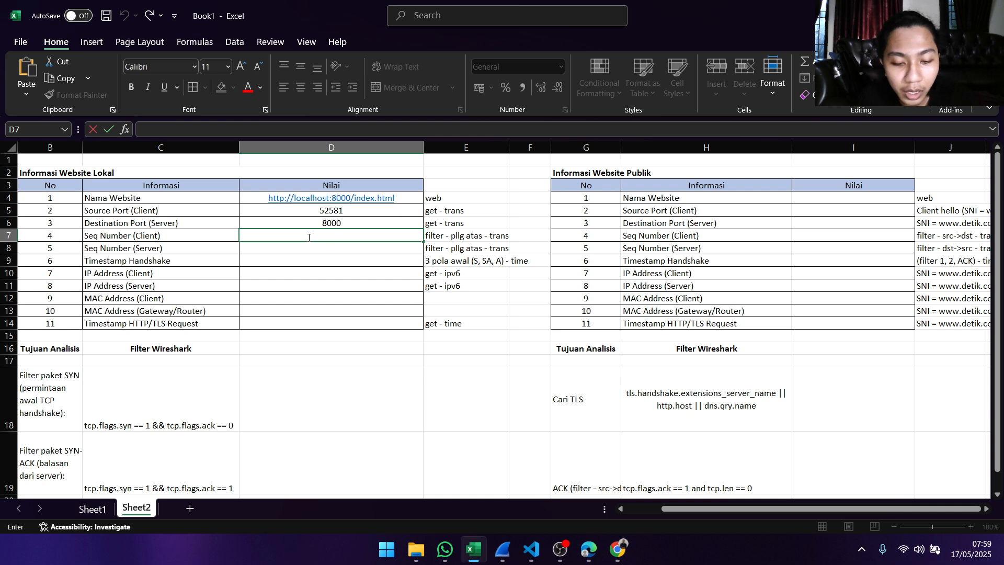
type("0")
type("/")
key("ctrl+v")
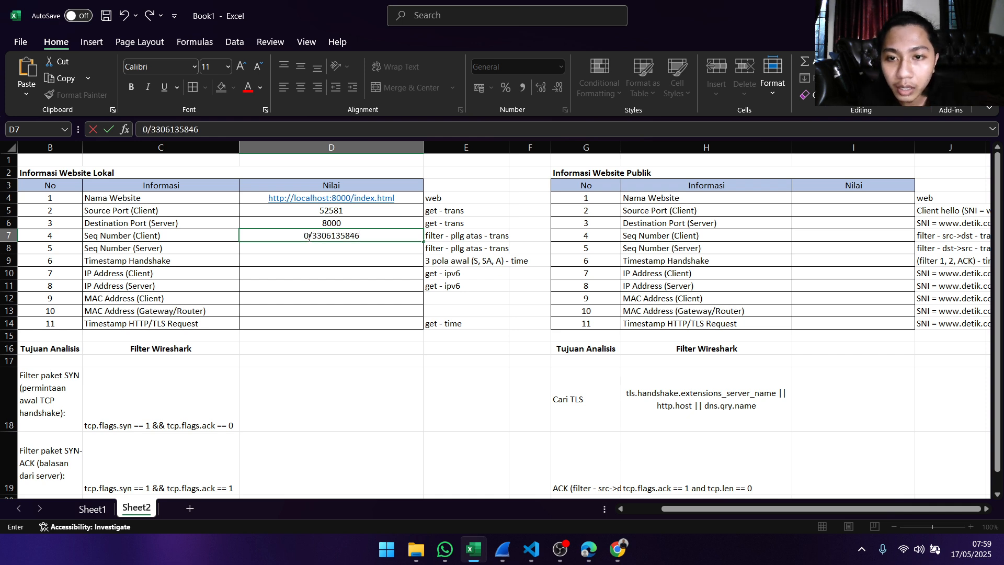
left_click(356, 247)
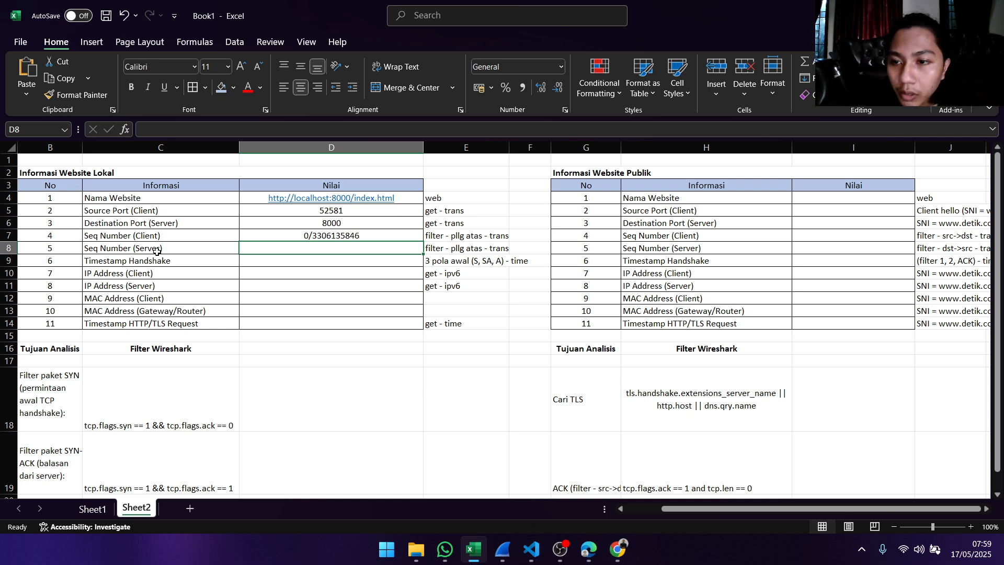
- Look up the note for Seq Number (Server) and the SYN-ACK packet filter in the Excel sheet
mouse_move(481, 555)
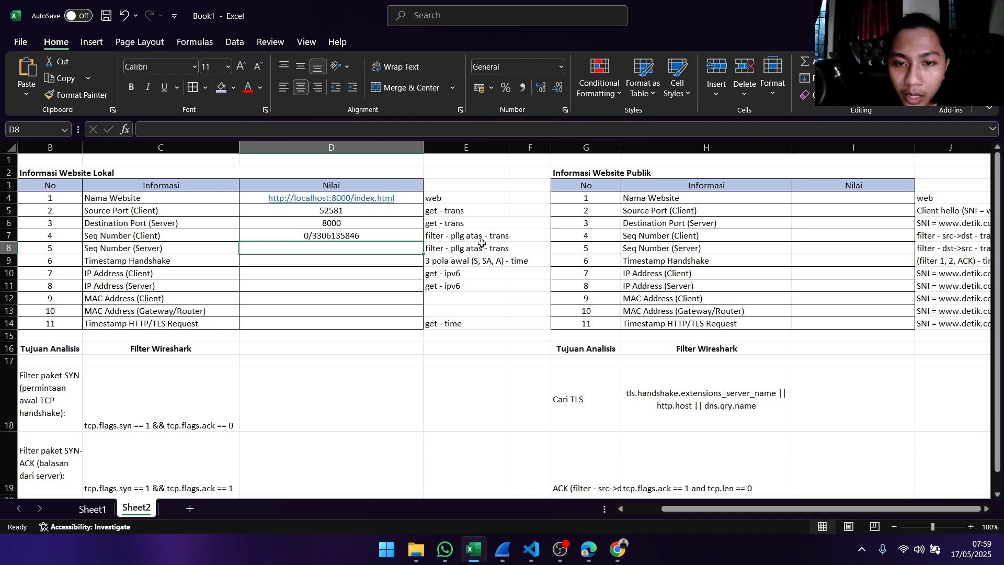
left_click(74, 444)
scroll(84, 431, "down", 1)
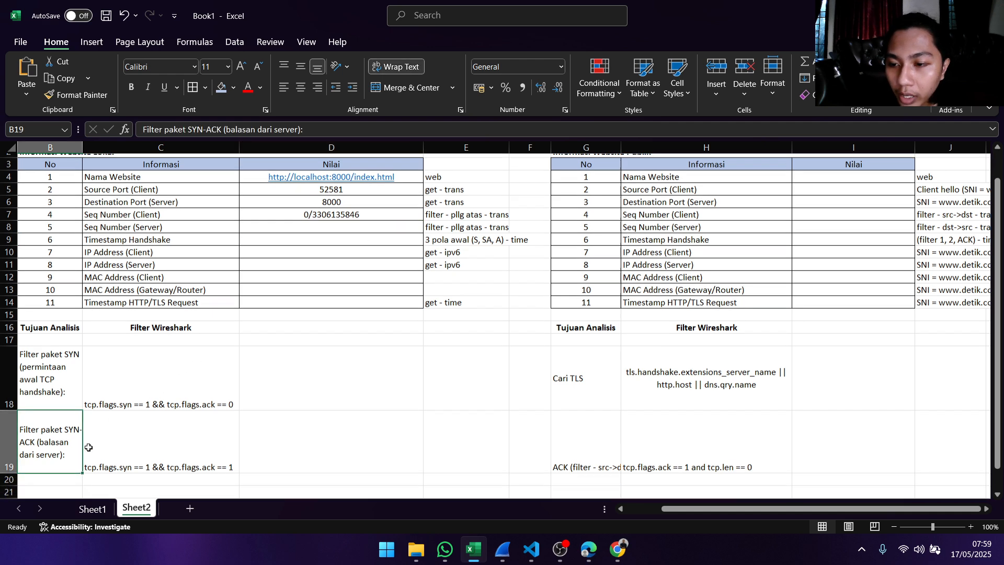
left_click(86, 430)
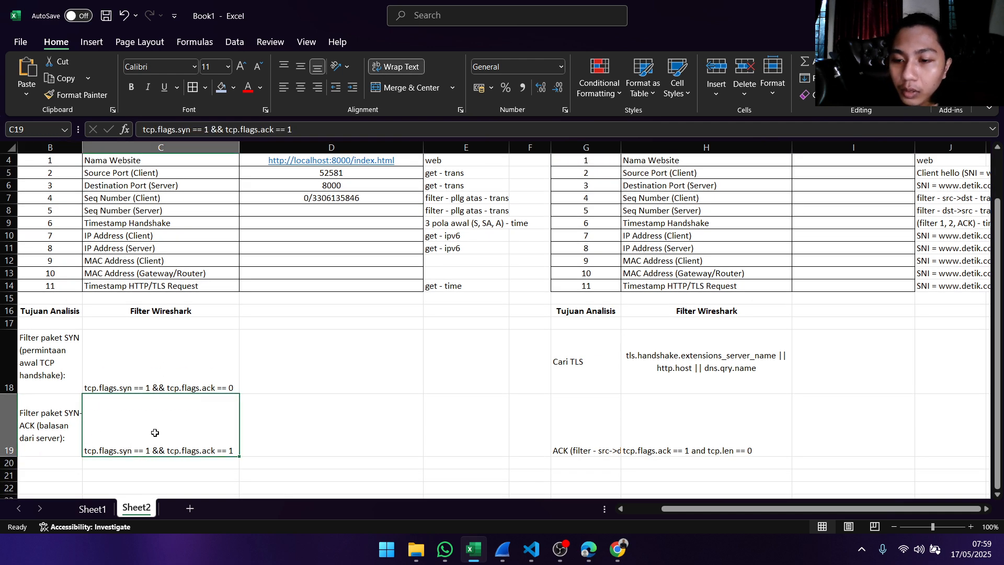
scroll(109, 417, "up", 1)
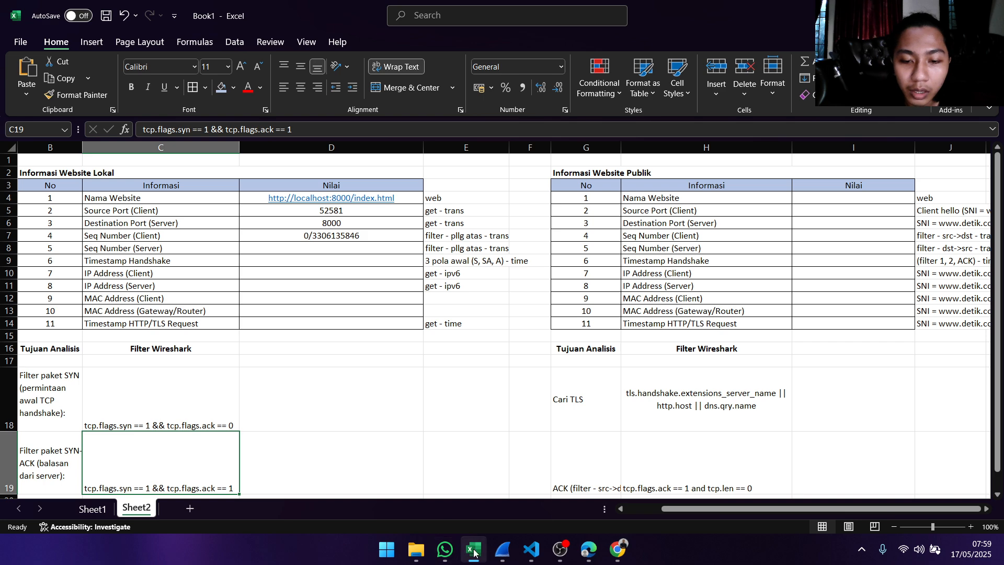
- Return to Wireshark's main capture window and replace the display filter with tcp.flags.syn == 1 && tcp.flags.ack == 1
mouse_move(504, 553)
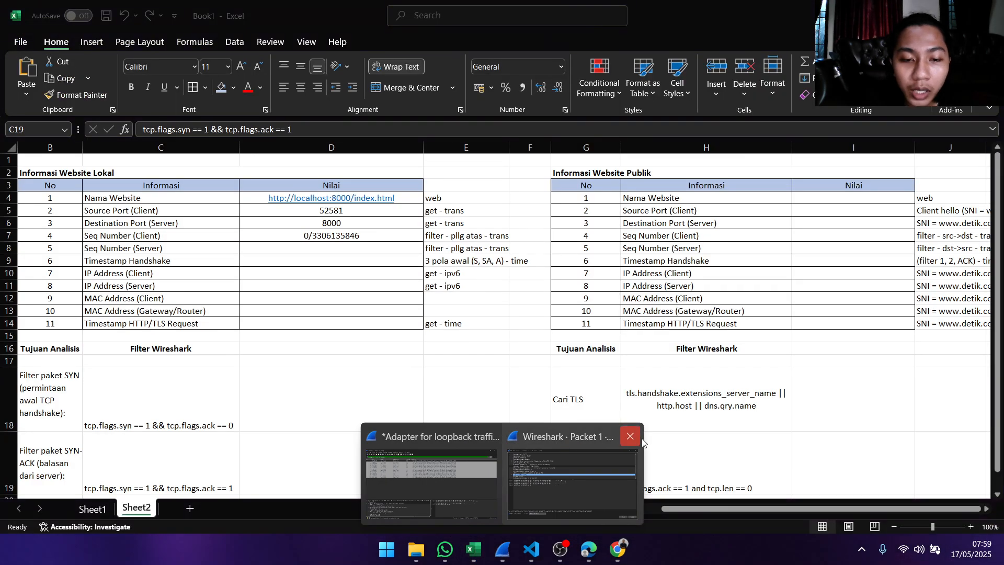
left_click(630, 436)
left_click(490, 466)
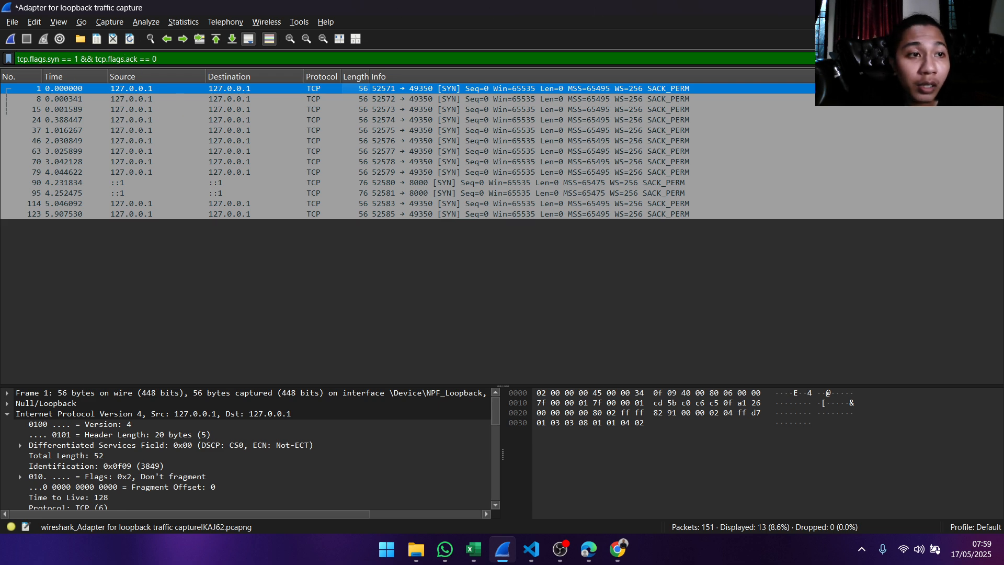
left_click(953, 59)
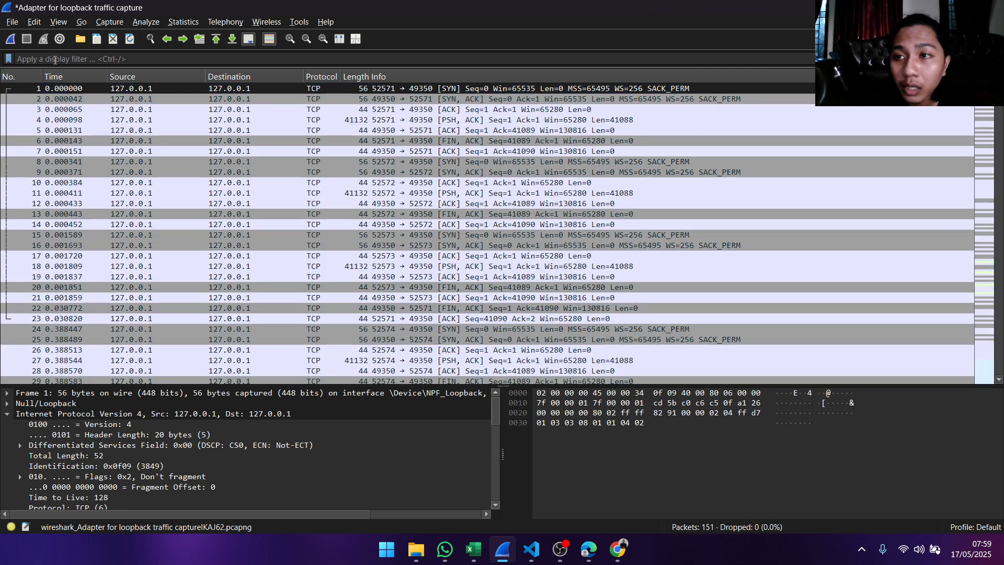
type("t")
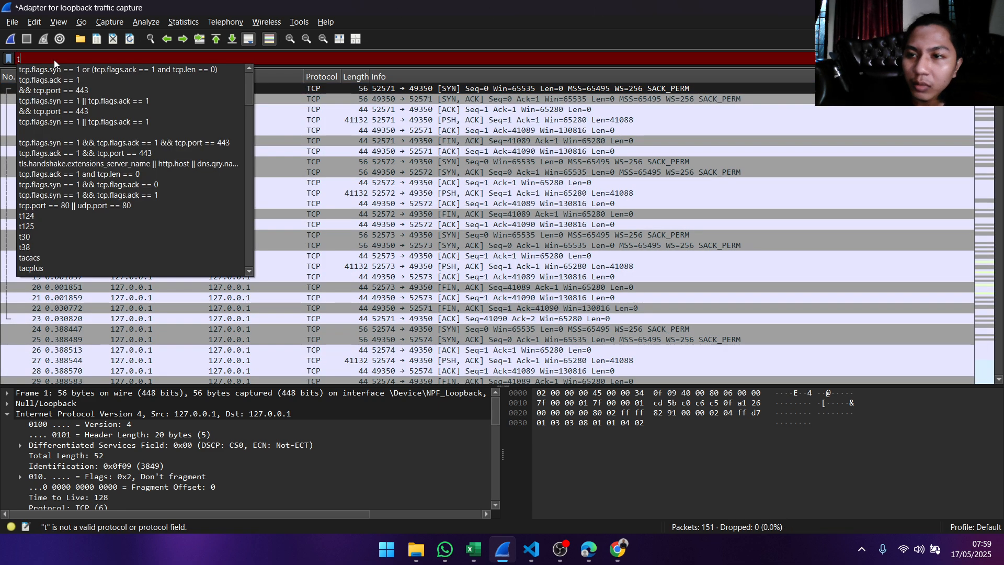
left_click(120, 195)
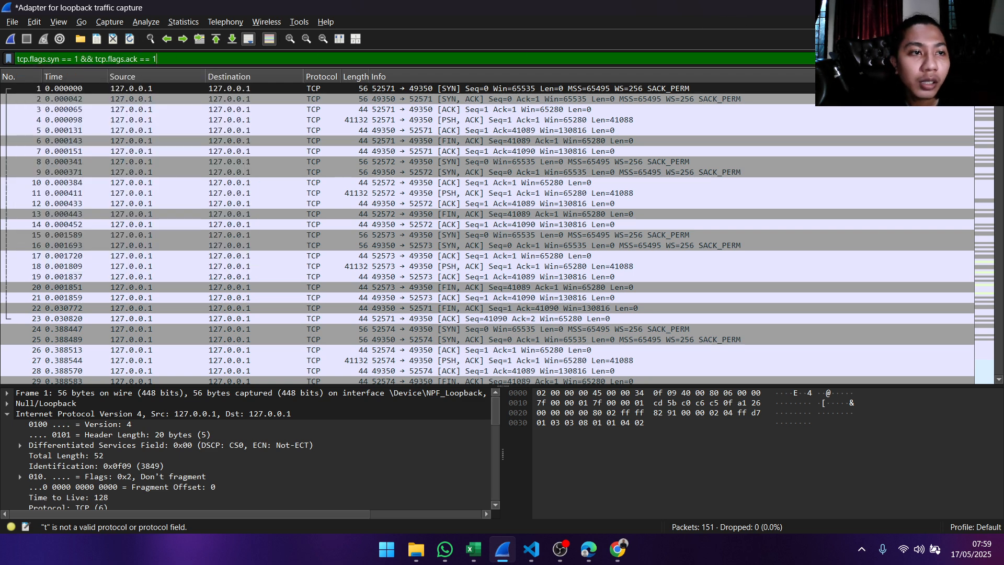
key("Return")
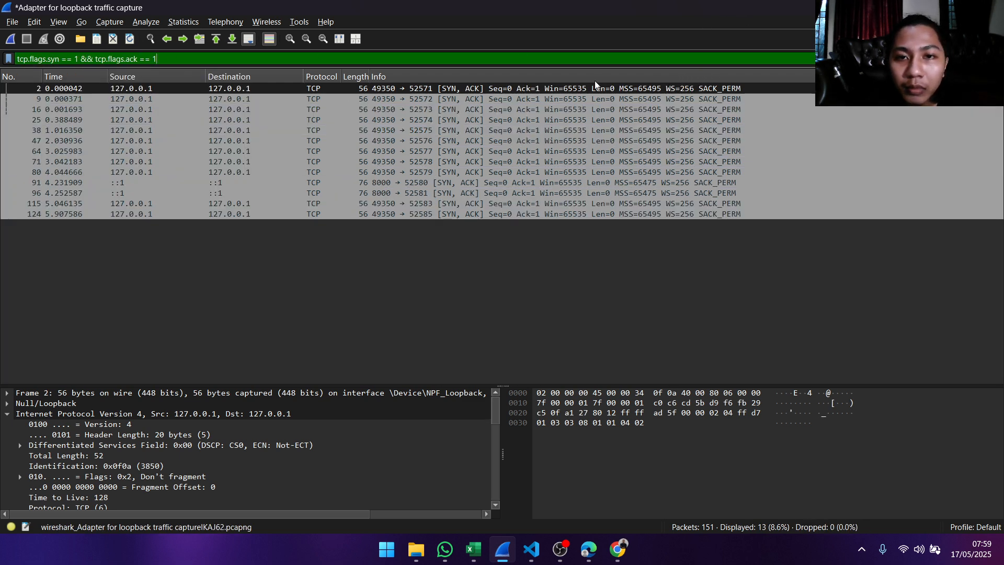
- Open the details of SYN-ACK packet 2 and copy the value of its Sequence Number (raw) field
double_click(406, 92)
scroll(280, 169, "down", 1)
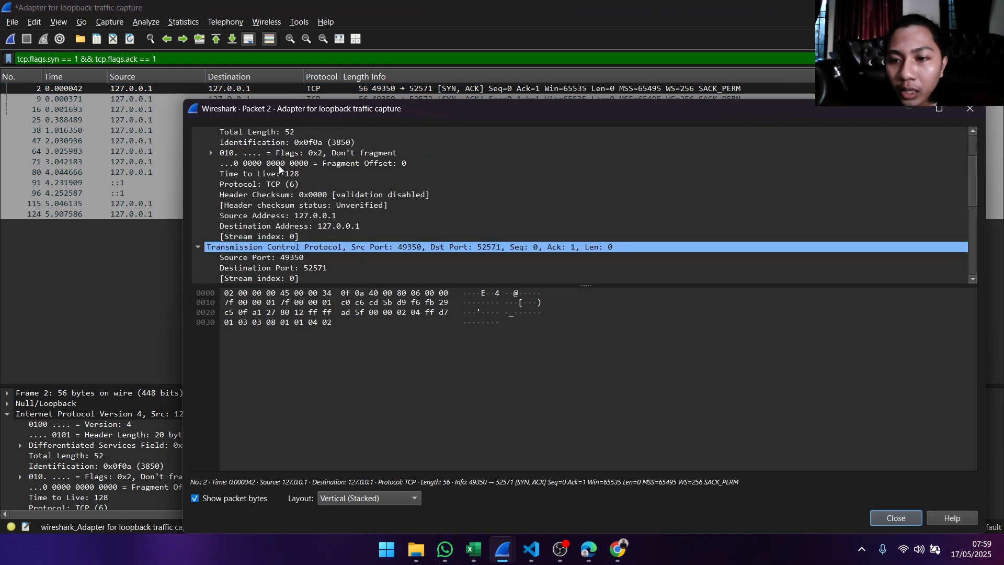
scroll(306, 178, "down", 4)
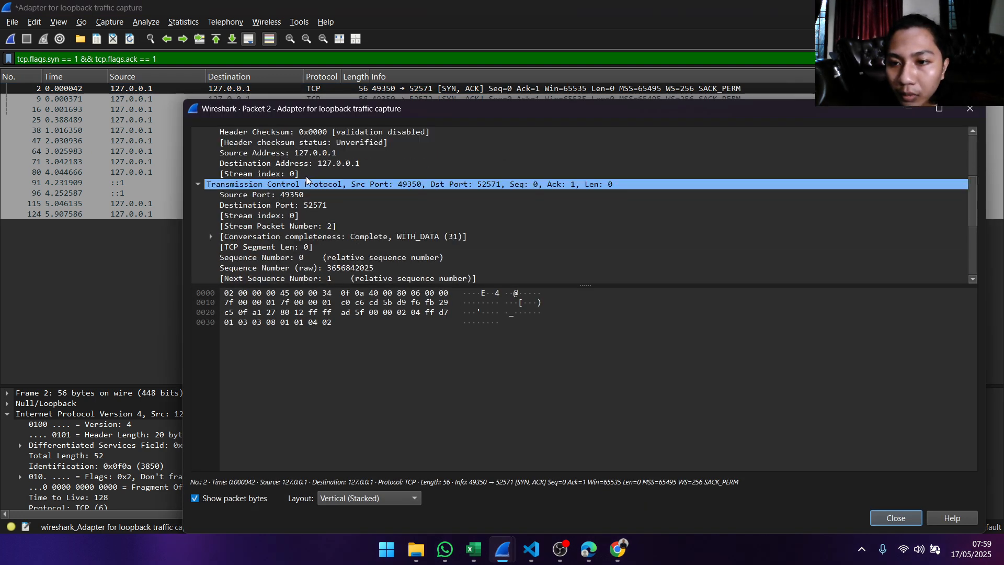
left_click(309, 196)
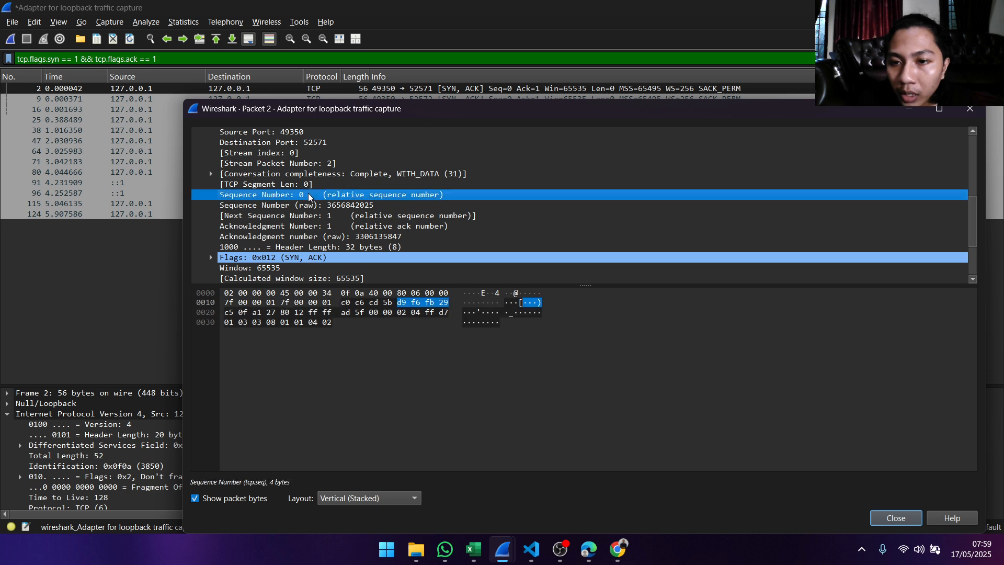
left_click(361, 206)
right_click(346, 208)
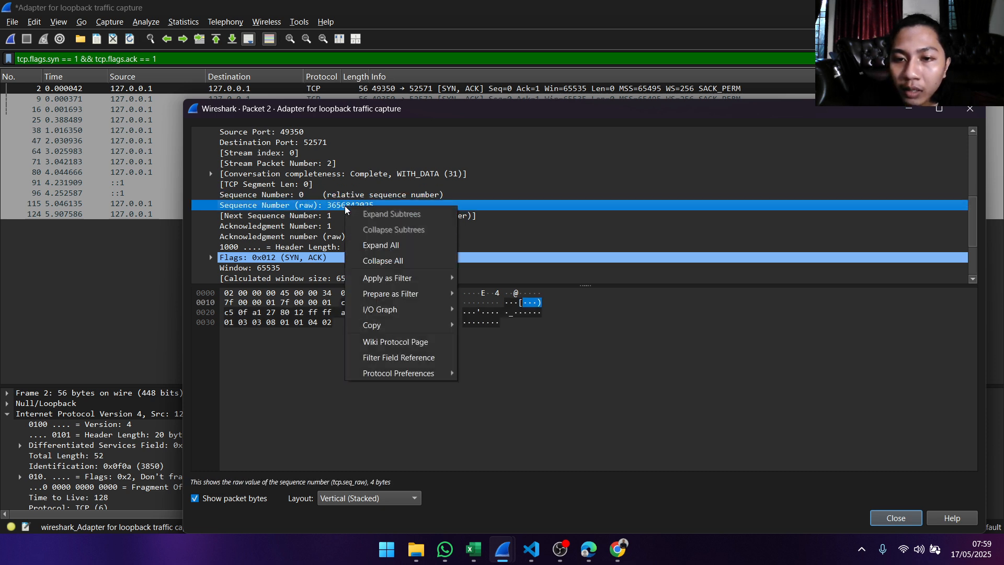
mouse_move(445, 326)
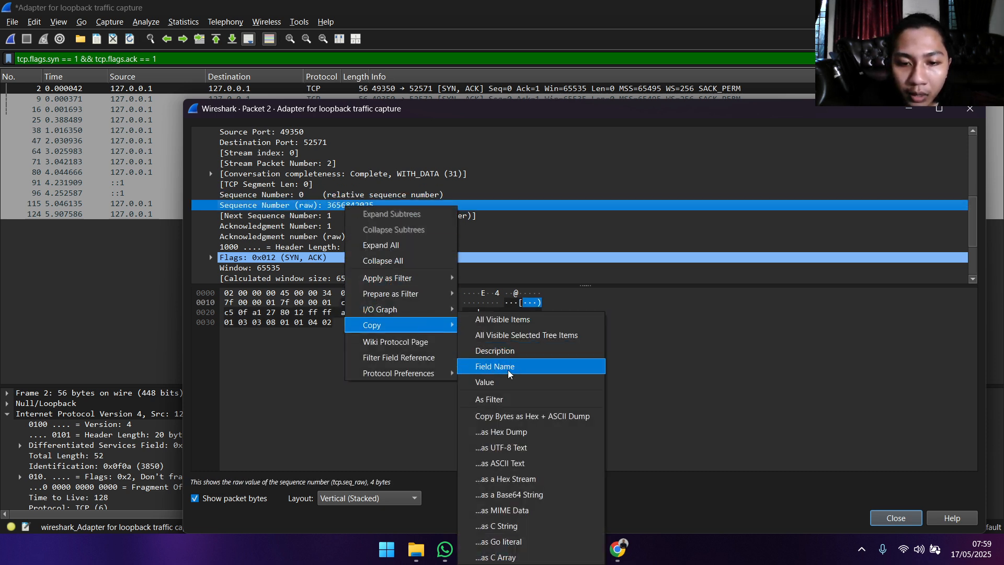
left_click(485, 382)
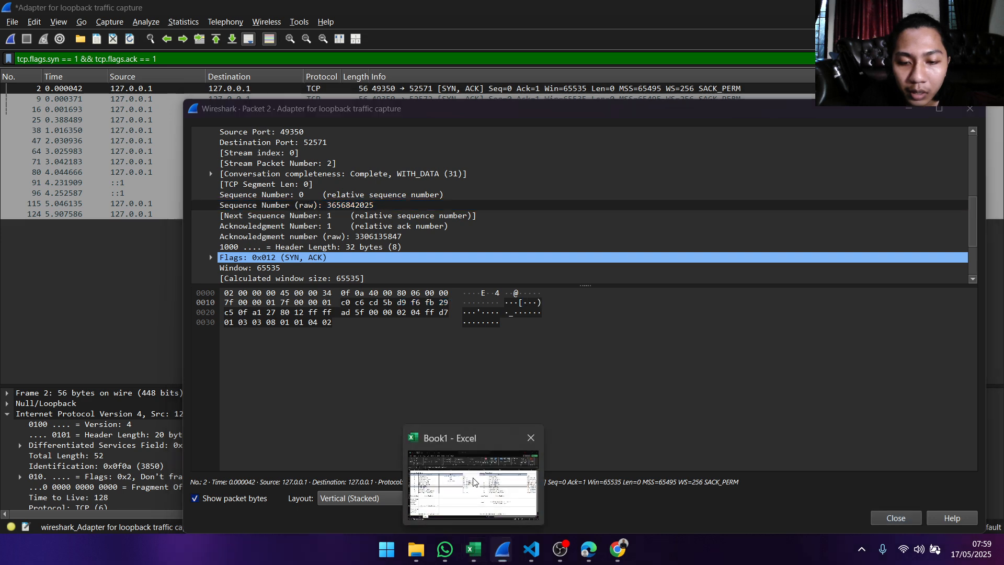
left_click(474, 551)
left_click(276, 250)
double_click(276, 250)
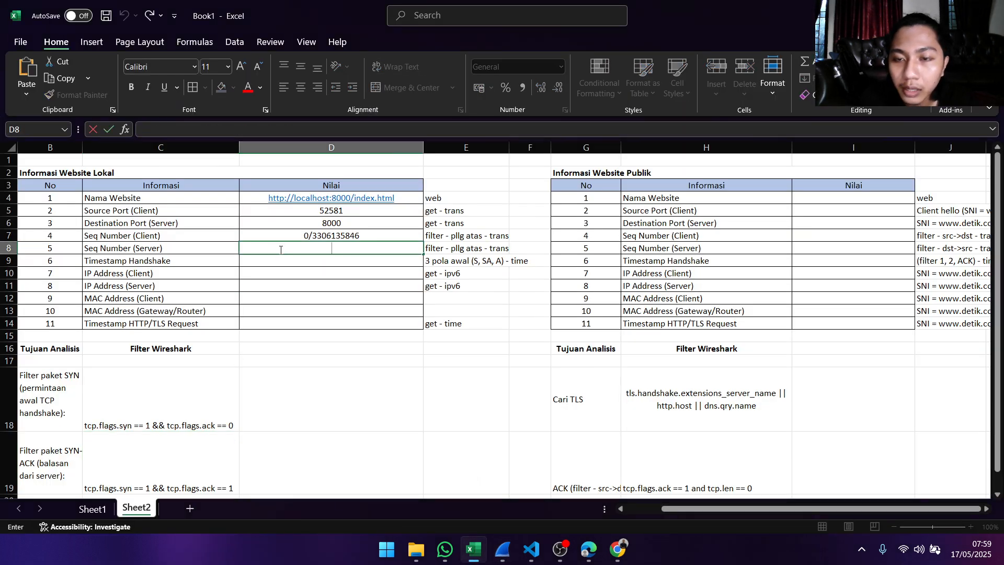
type("0/")
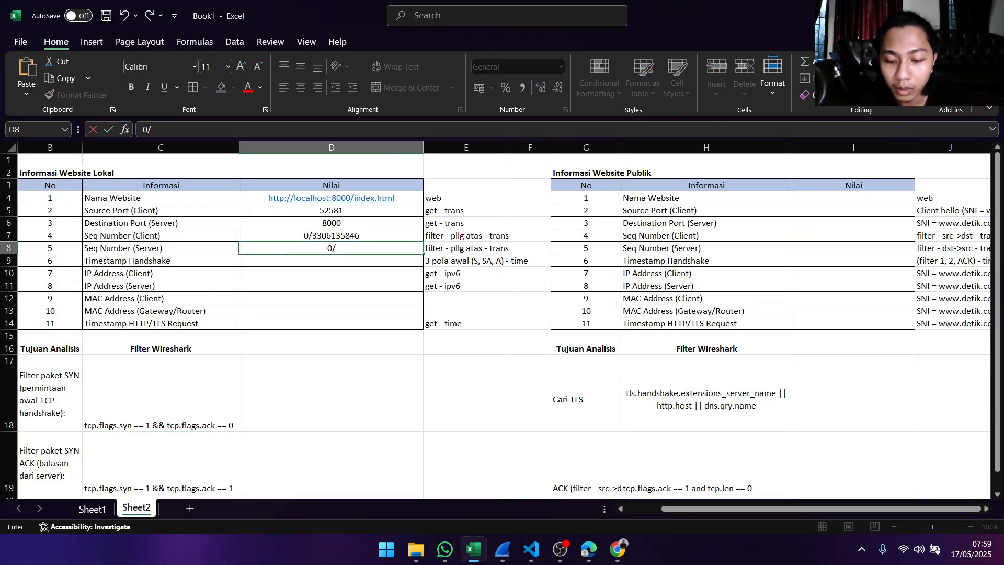
key("ctrl+v")
key("Return")
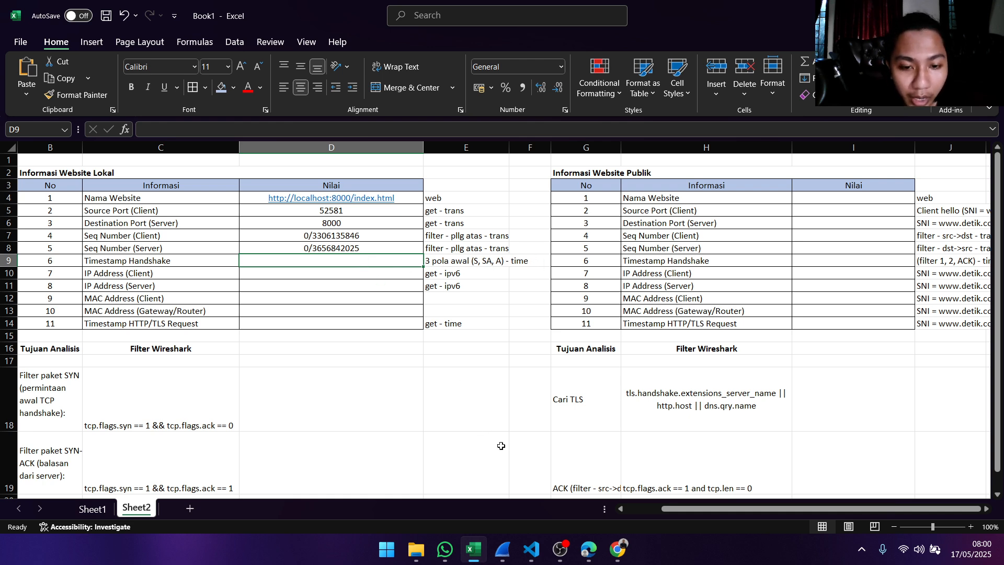
- Return to Wireshark's main capture window and clear the display filter
mouse_move(502, 549)
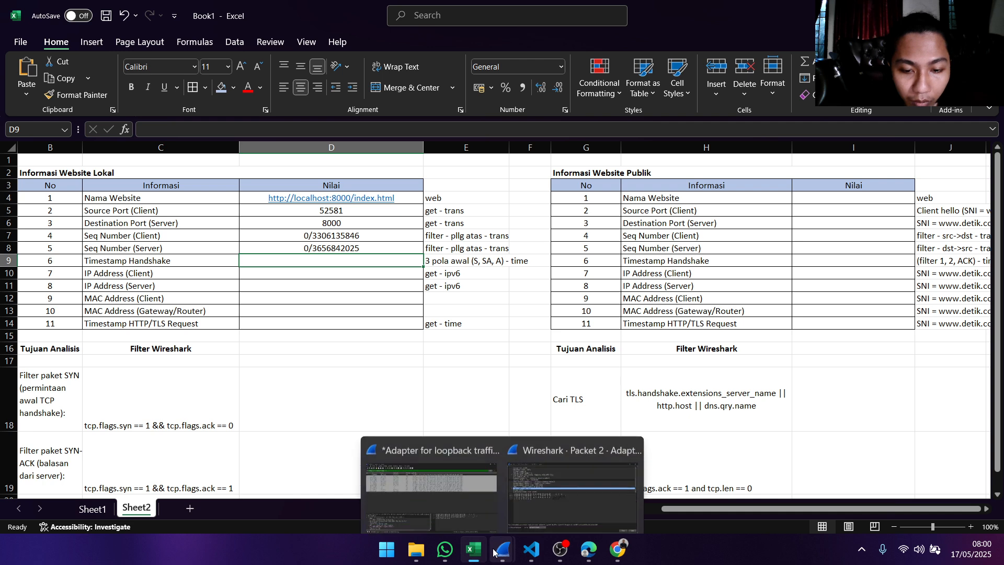
left_click(495, 496)
left_click(955, 59)
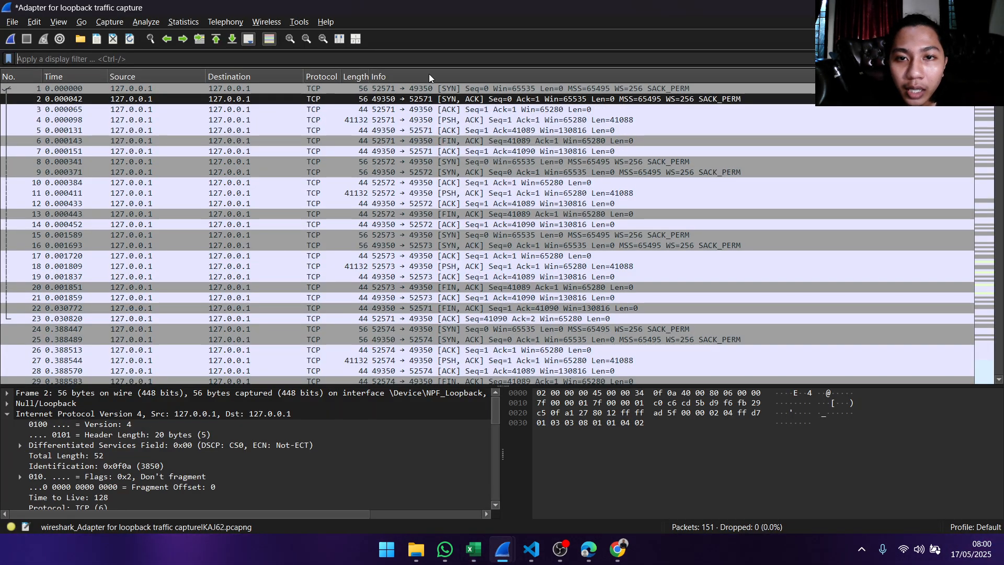
- Open the details of SYN packet 1 and copy the value of its time since first frame in the TCP stream
left_click(460, 88)
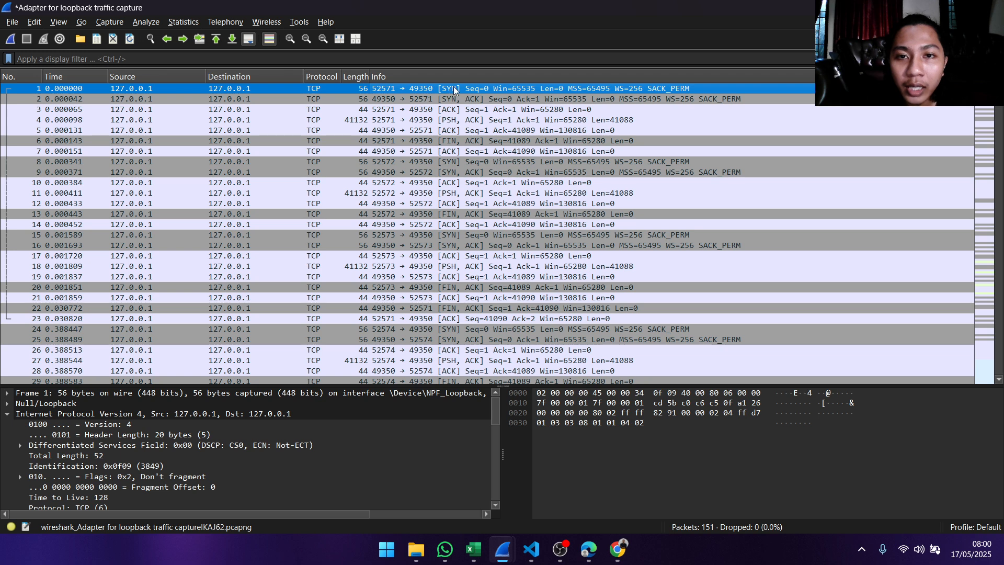
left_click(473, 111)
left_click(472, 93)
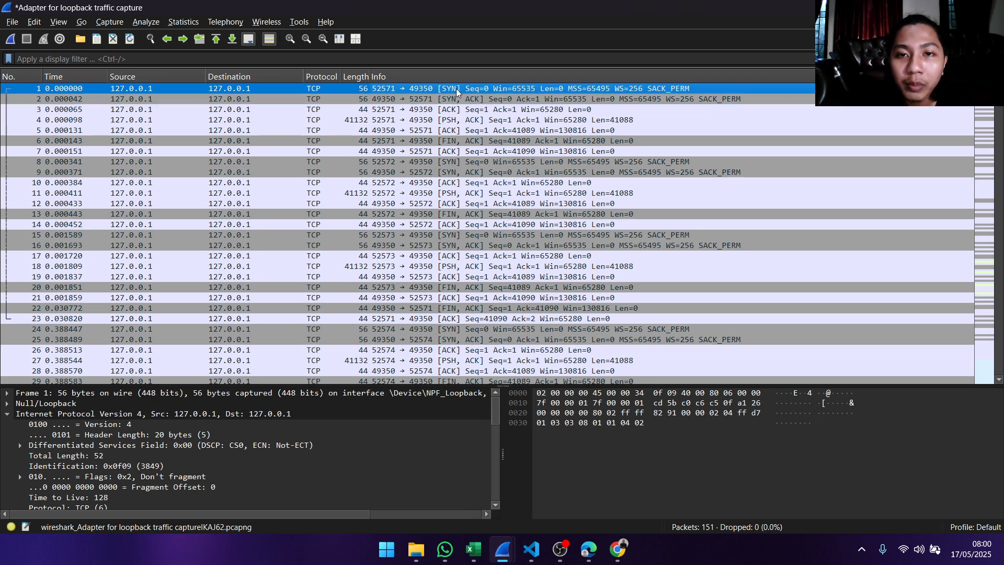
double_click(456, 89)
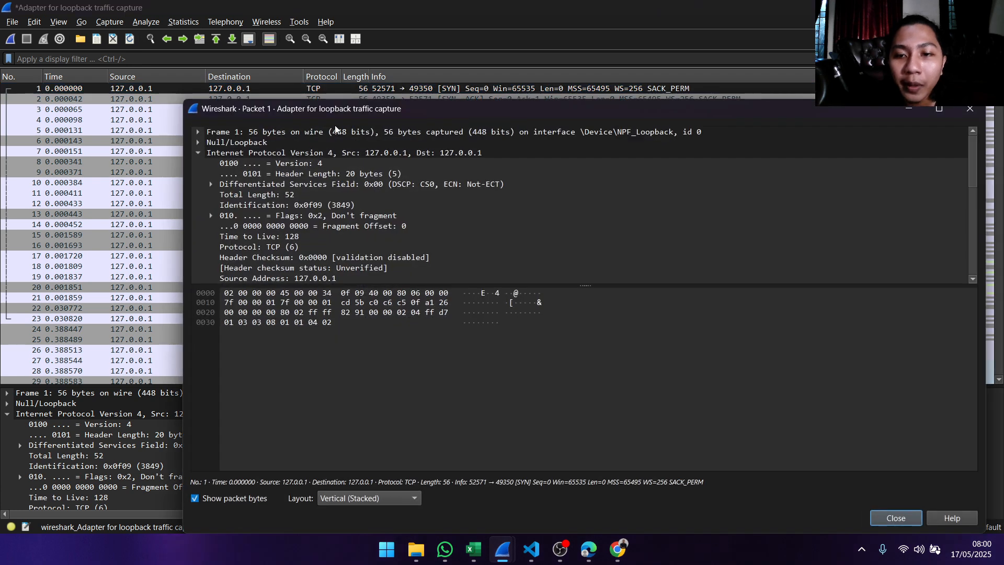
scroll(331, 189, "down", 8)
scroll(332, 188, "up", 2)
scroll(331, 192, "down", 2)
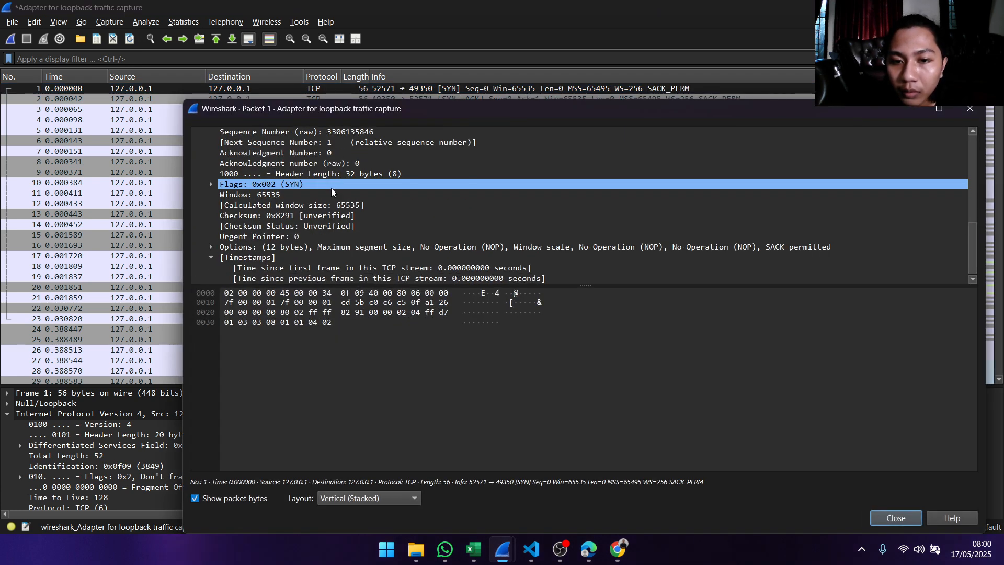
left_click(310, 271)
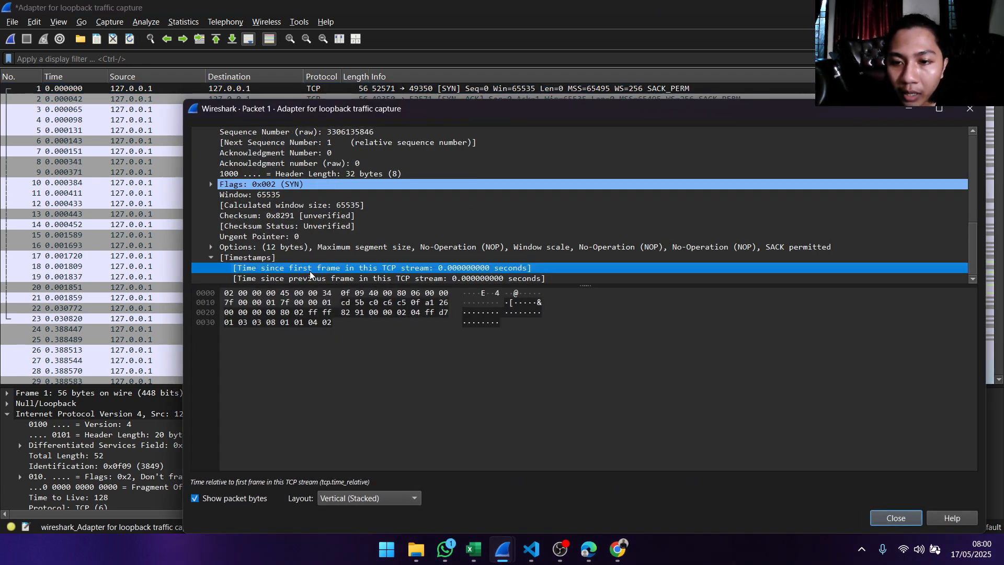
right_click(472, 271)
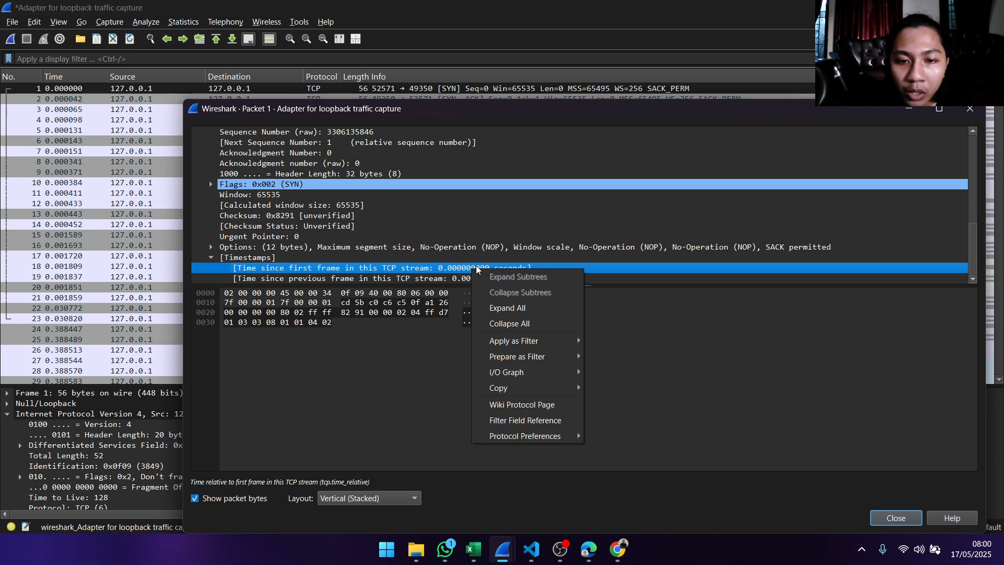
mouse_move(525, 390)
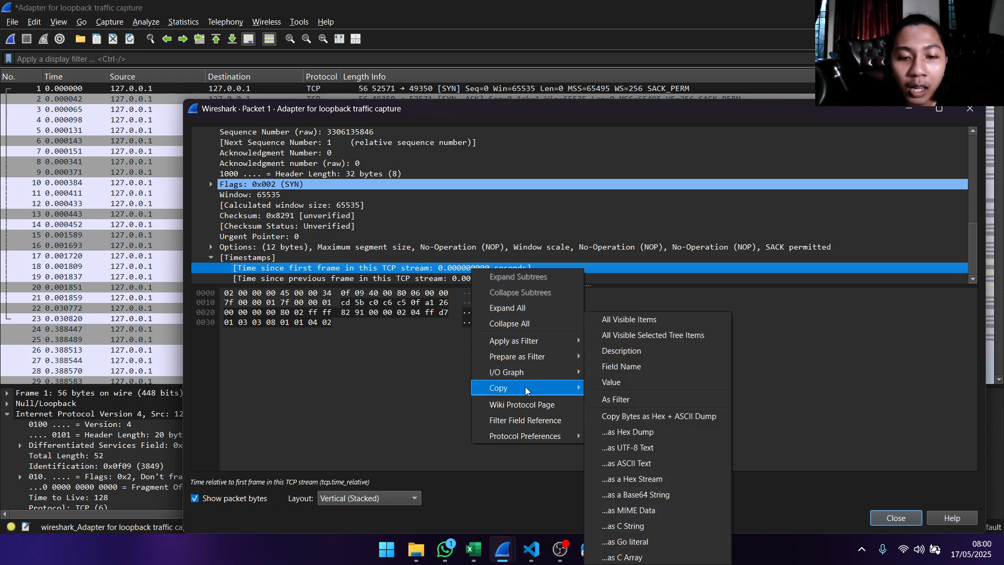
left_click(622, 388)
- Switch to Excel and enter 0.000000000 followed by a comma in cell D9 as the first Timestamp Handshake value
left_click(473, 549)
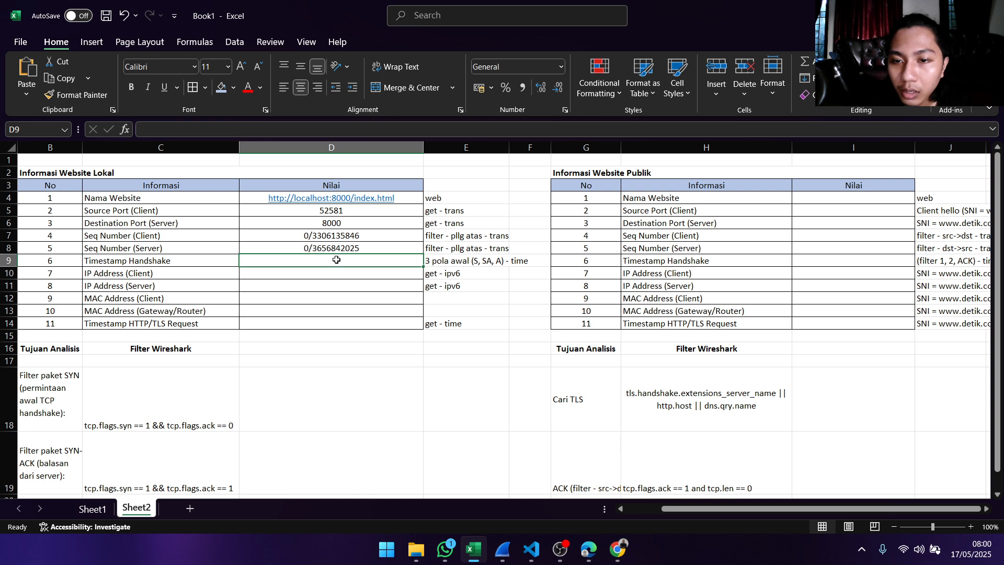
double_click(336, 259)
type("0.000000000")
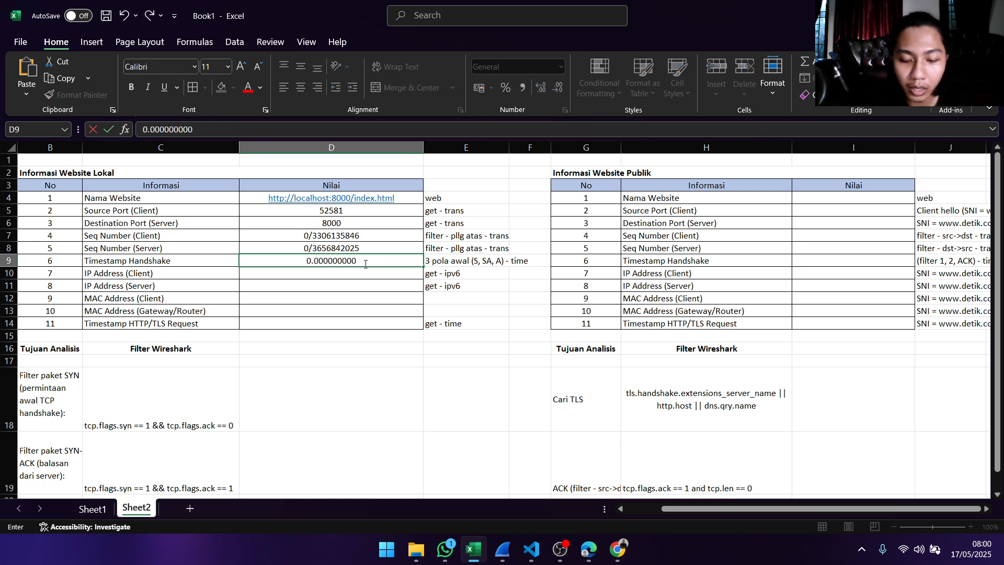
type(",")
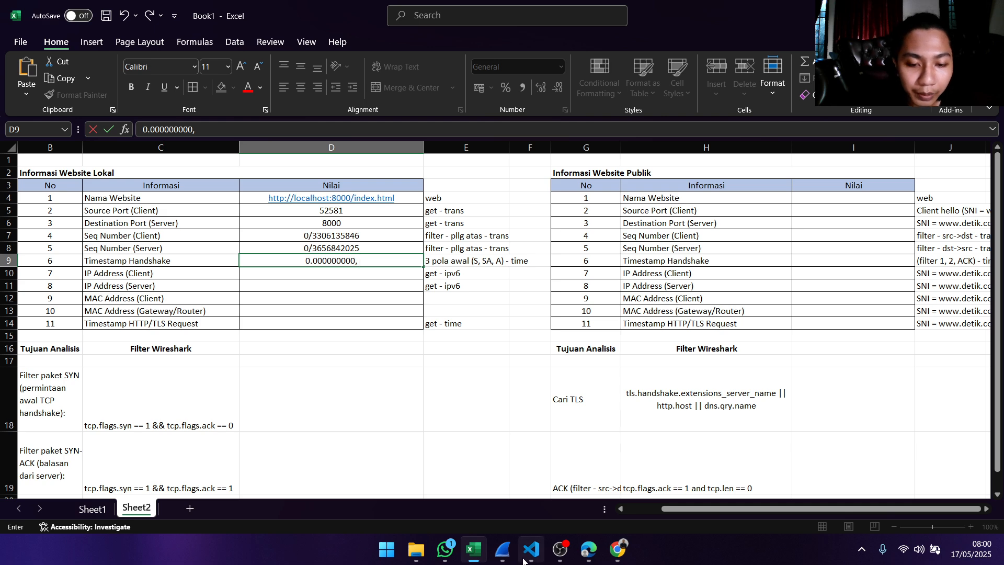
- Close the detail windows of packets 2 and 1 and return to Wireshark's main capture window
mouse_move(503, 558)
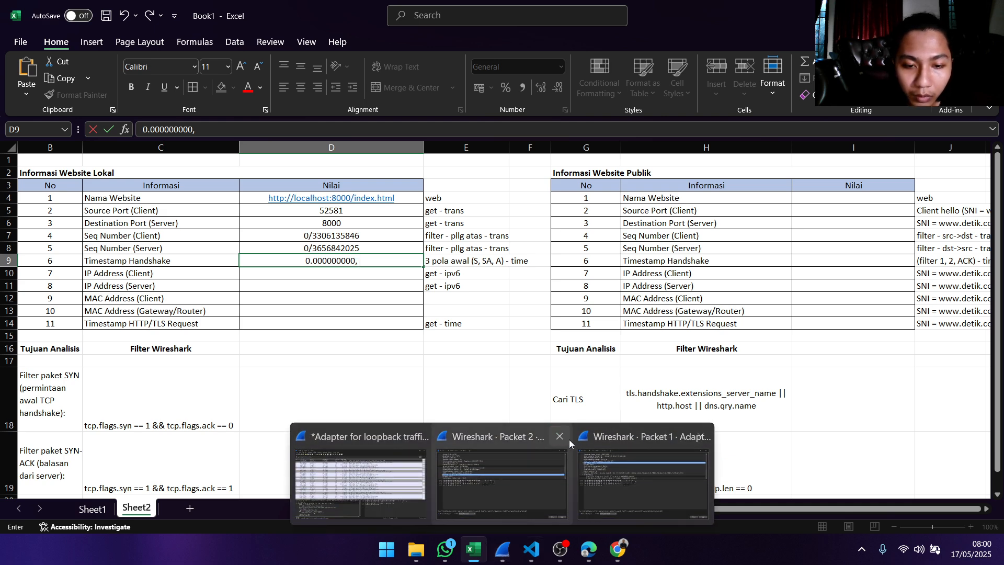
left_click(561, 436)
left_click(630, 437)
left_click(529, 461)
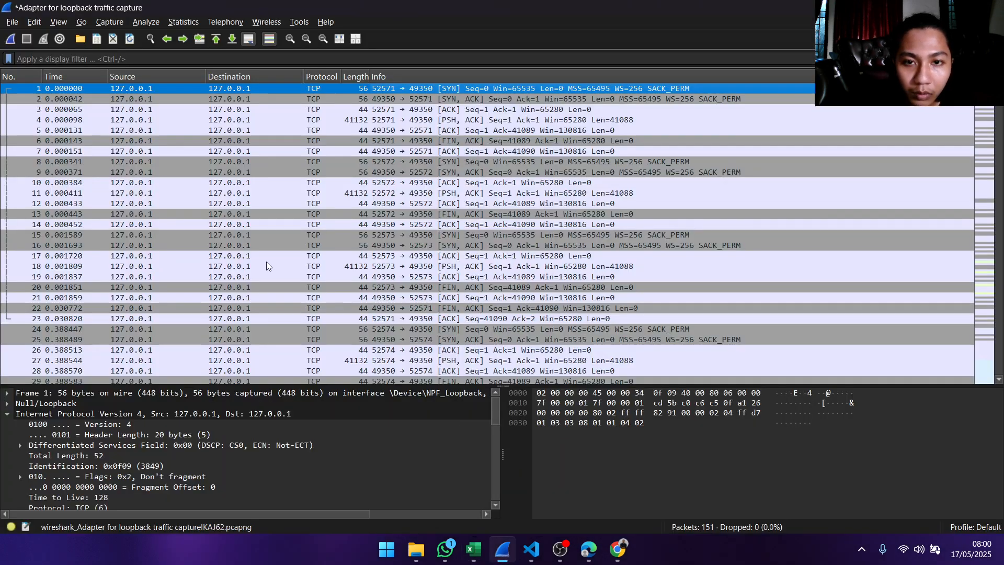
- Open the details of SYN-ACK packet 2 and copy the value of its time since first frame in the TCP stream
left_click(476, 99)
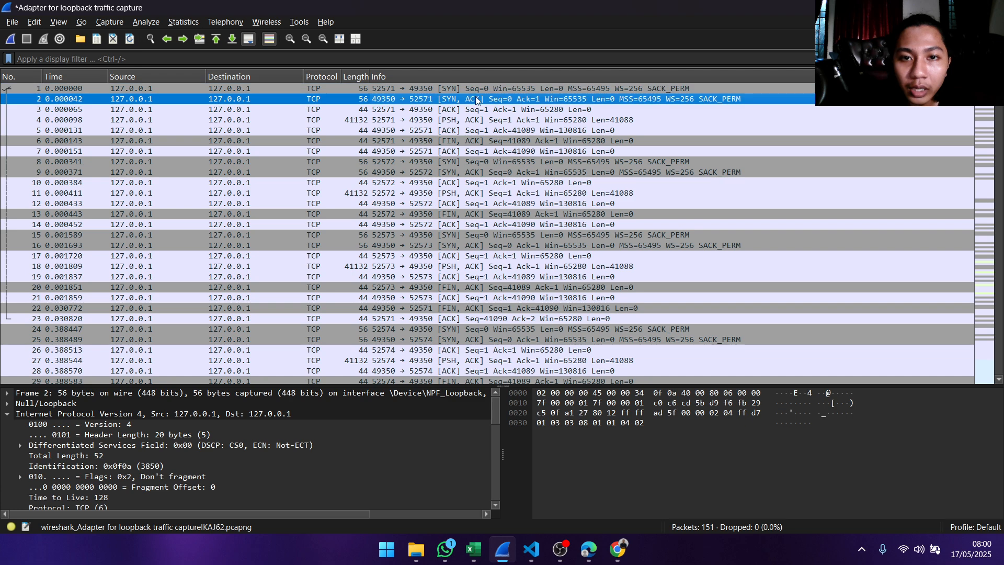
double_click(519, 102)
scroll(359, 204, "down", 10)
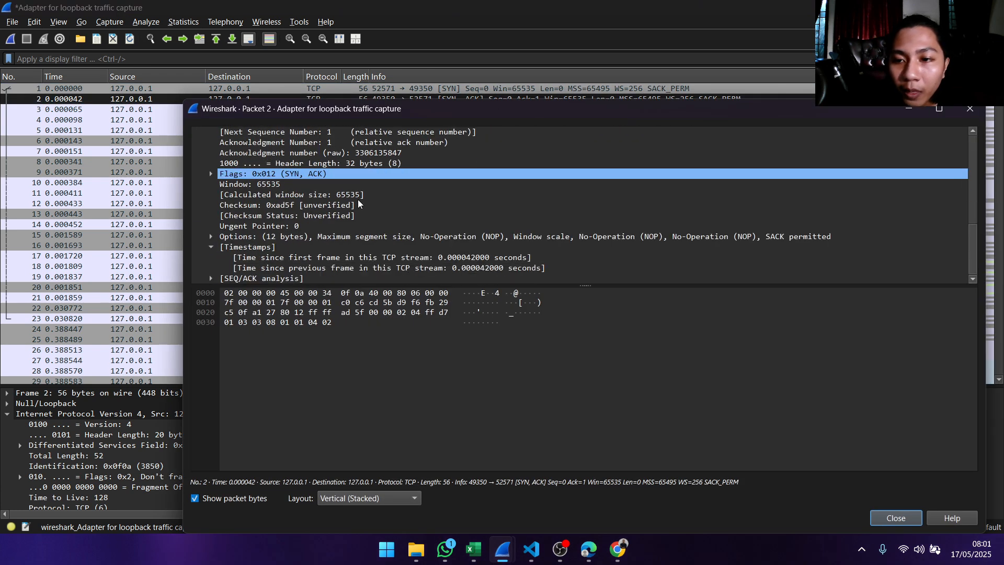
left_click(333, 259)
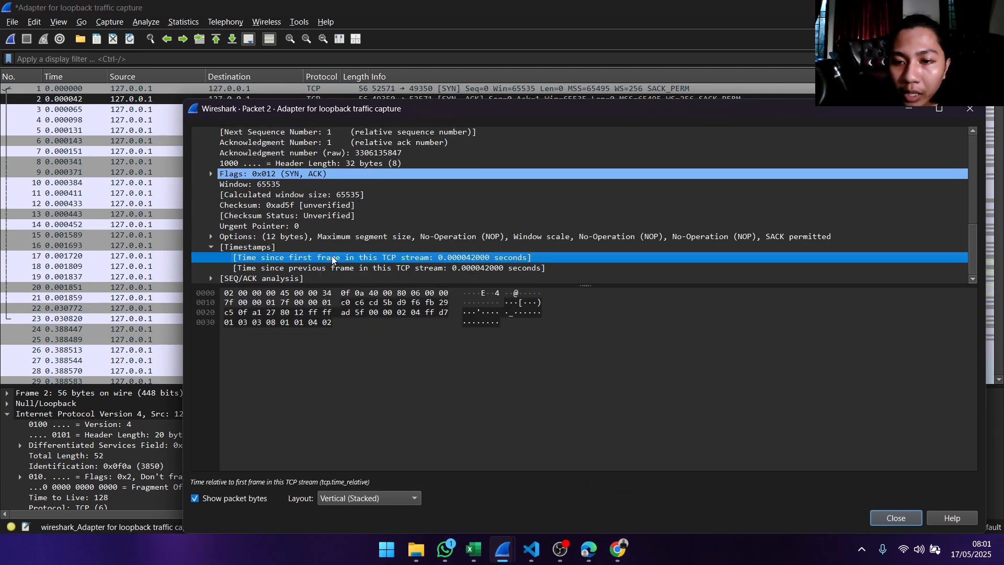
right_click(472, 259)
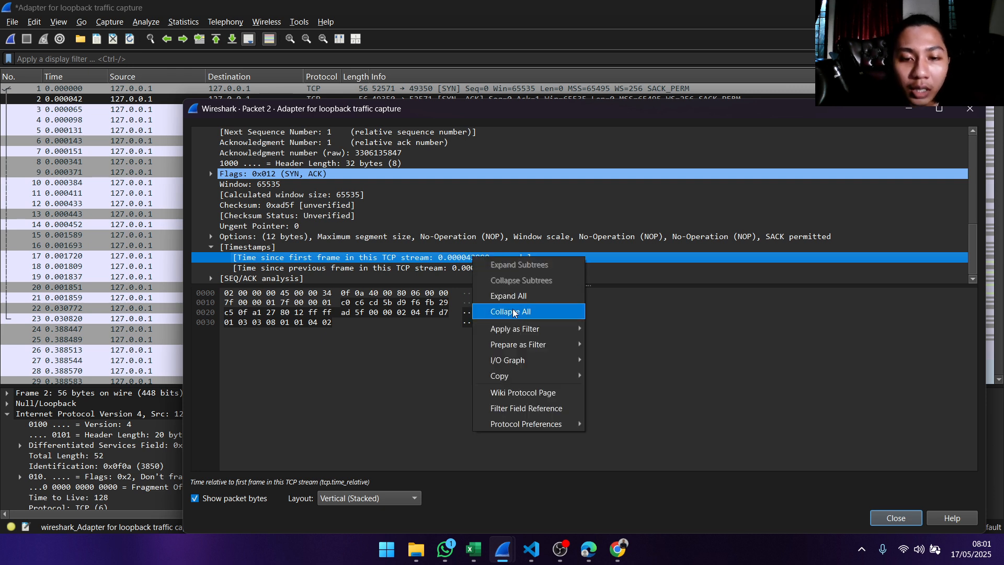
mouse_move(549, 376)
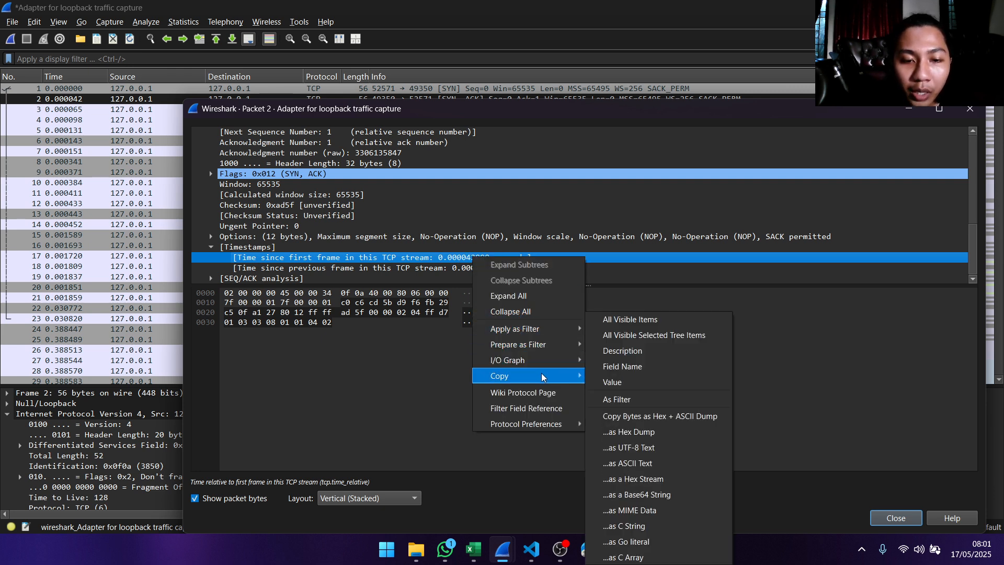
left_click(605, 392)
- Switch to Excel and append 0.000042000 and a comma to the Timestamp Handshake entry in cell D9
left_click(473, 549)
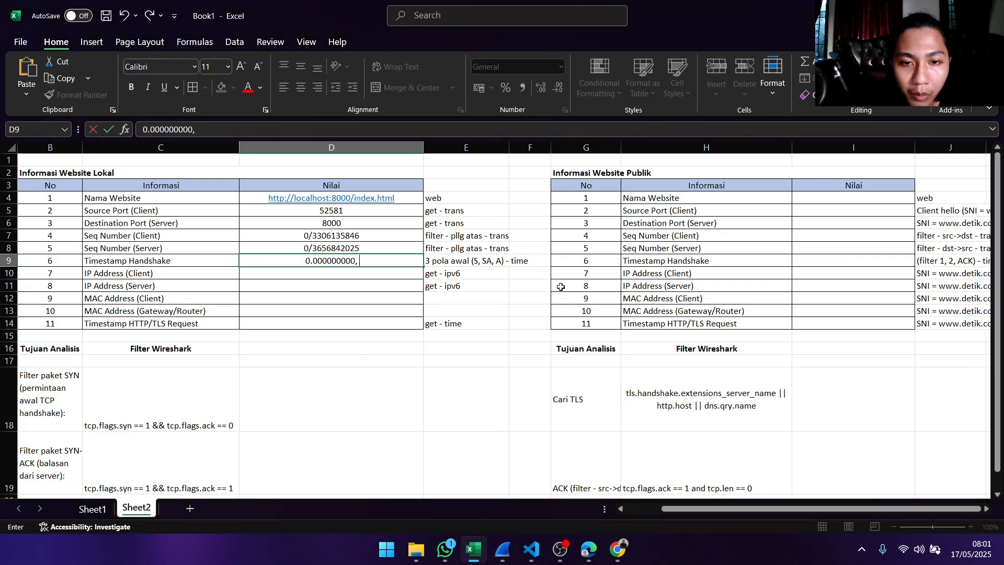
type("0.000042000")
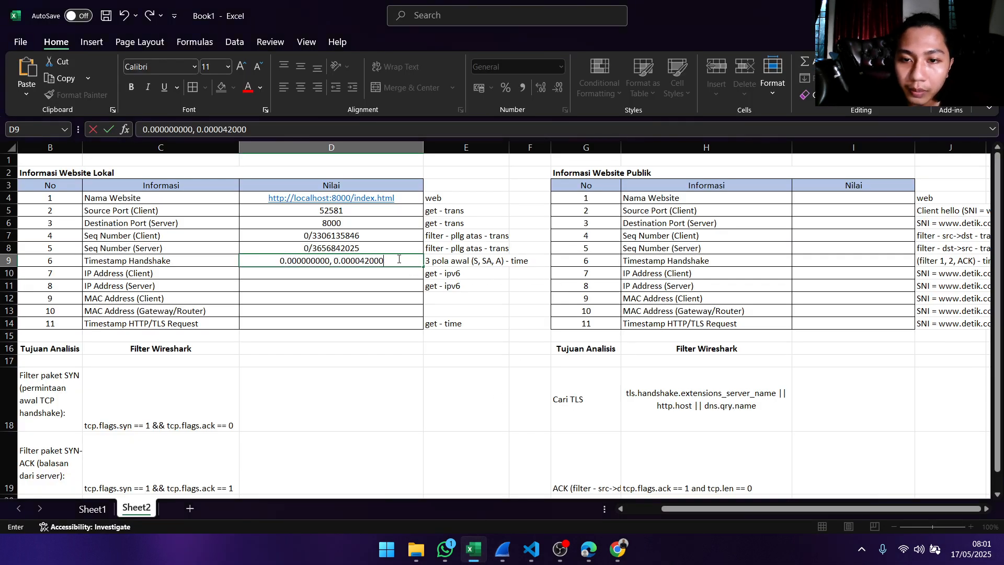
type(",")
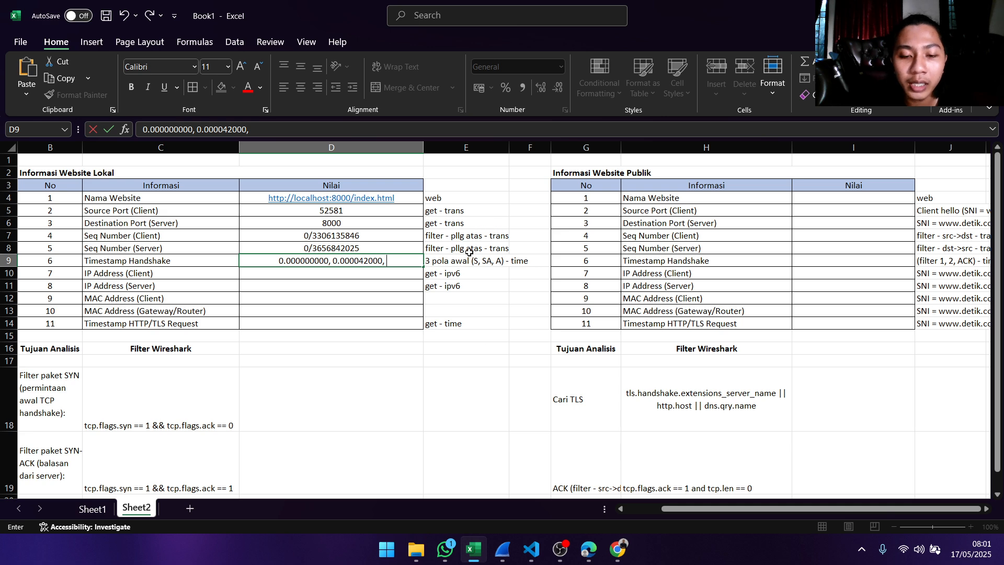
- Switch to Wireshark's main capture window, open the details of ACK packet 3 and copy the value of its time since first frame
mouse_move(514, 550)
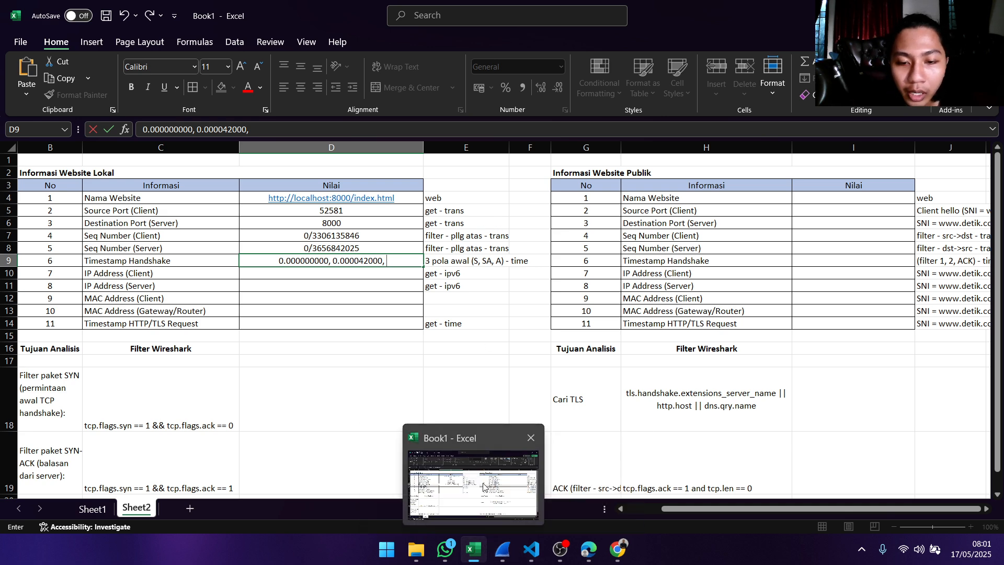
left_click(524, 451)
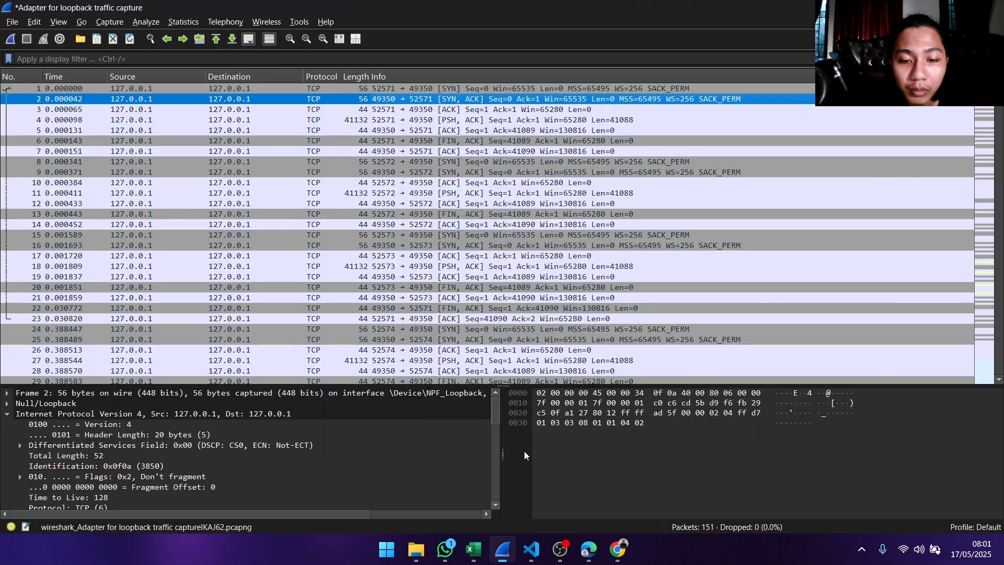
left_click(413, 110)
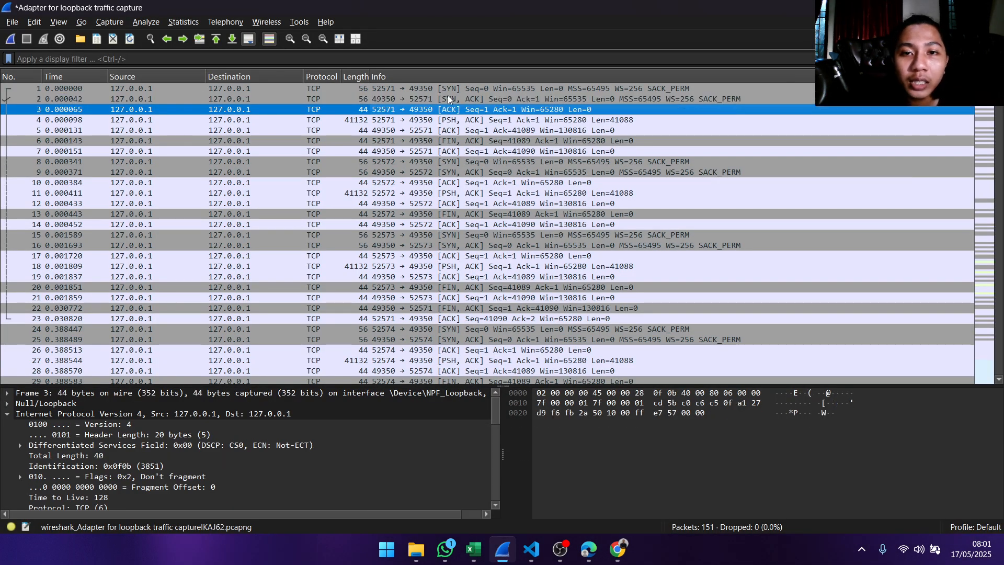
double_click(481, 109)
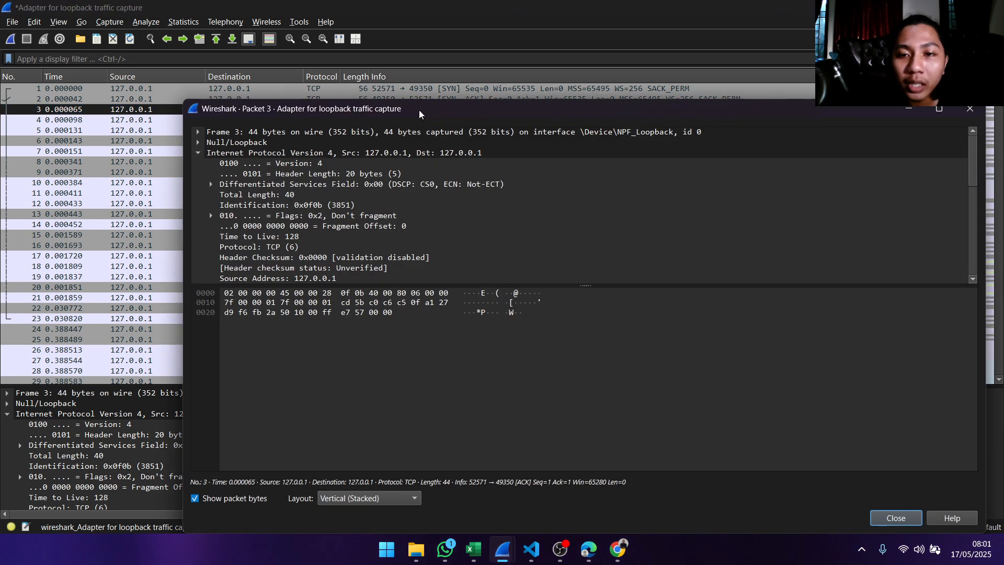
scroll(371, 232, "down", 7)
scroll(371, 233, "down", 1)
left_click(389, 257)
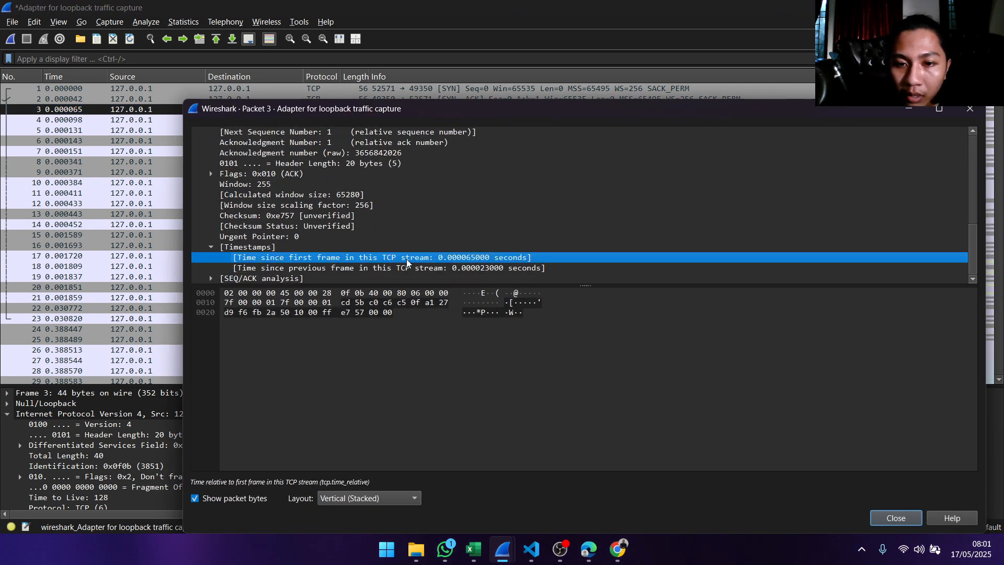
right_click(401, 256)
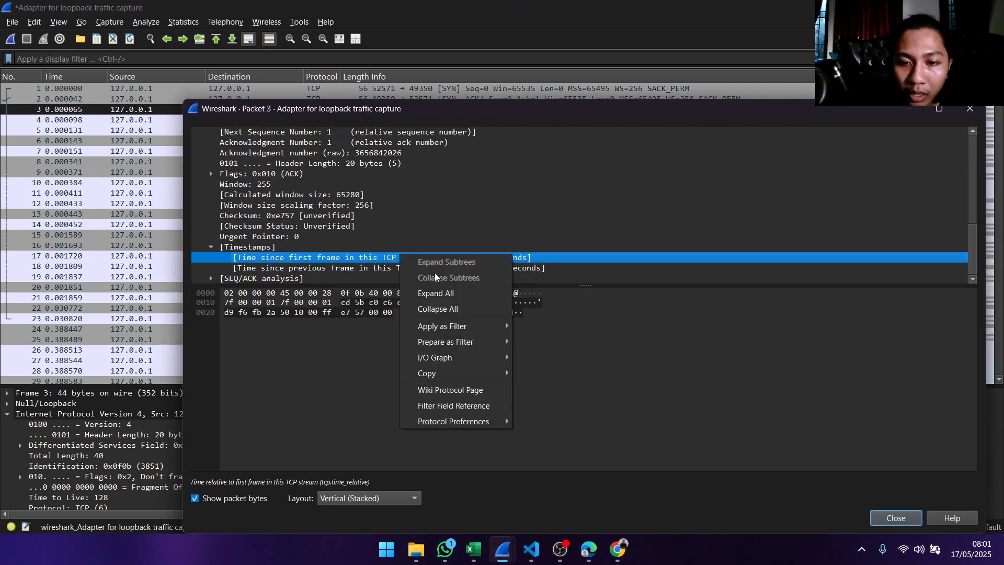
mouse_move(460, 373)
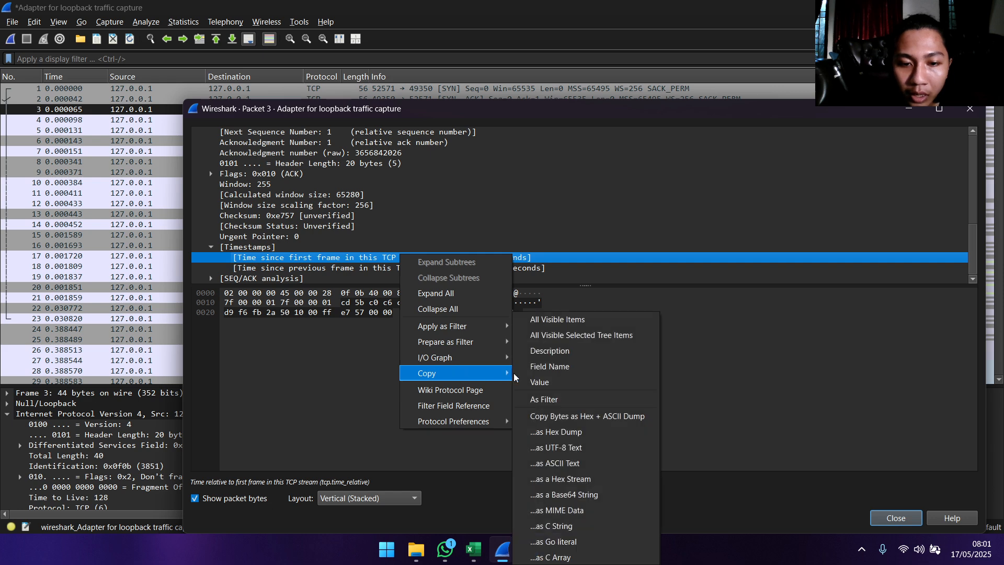
left_click(536, 381)
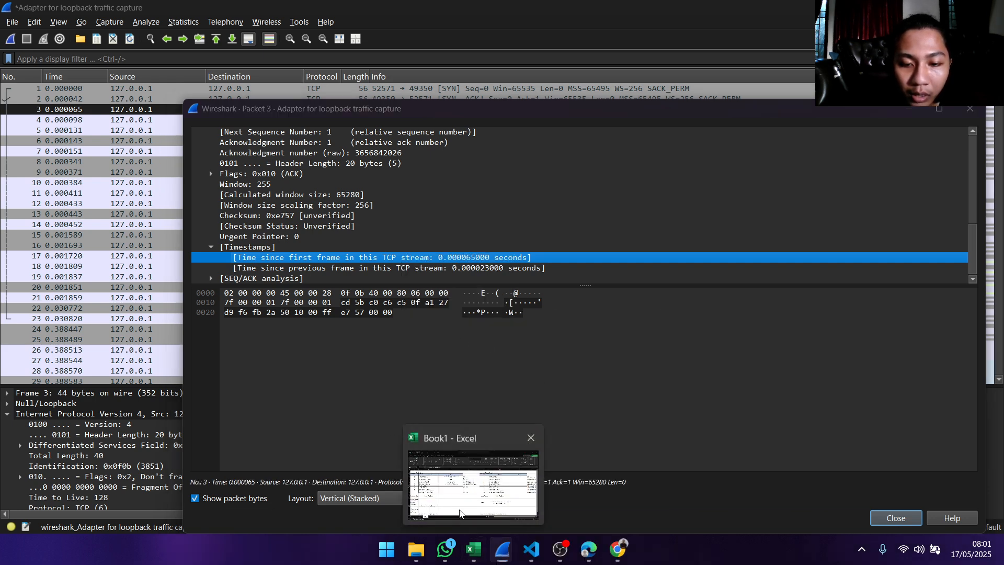
- Switch to Excel and complete the Timestamp Handshake entry in cell D9 by appending 0.000065000
left_click(473, 550)
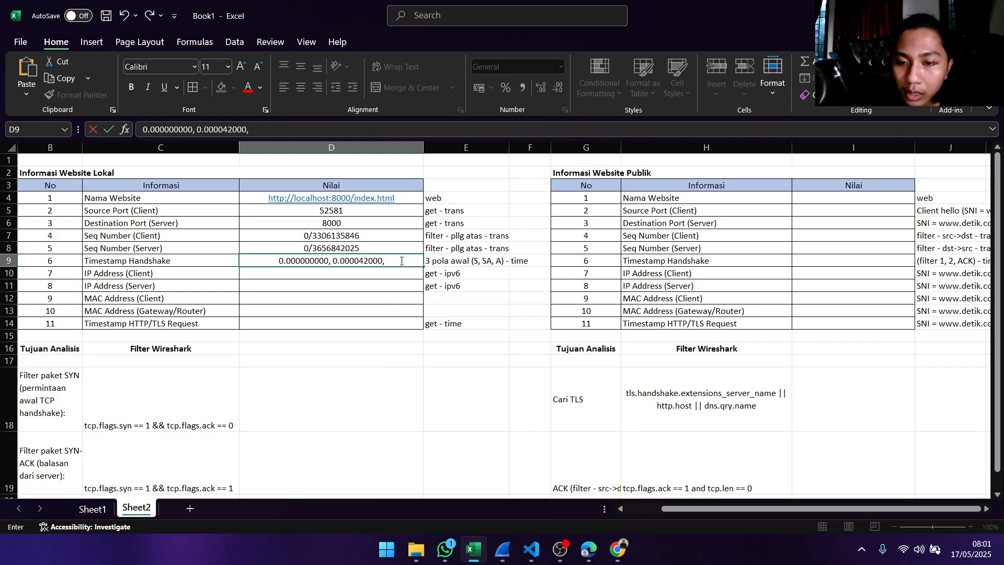
key("ctrl+v")
key("Return")
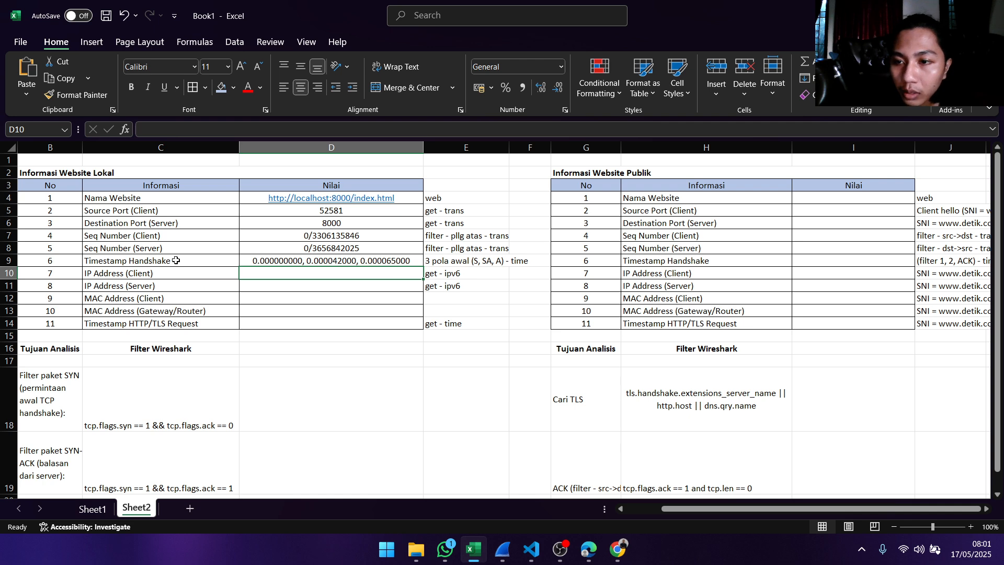
left_click(343, 260)
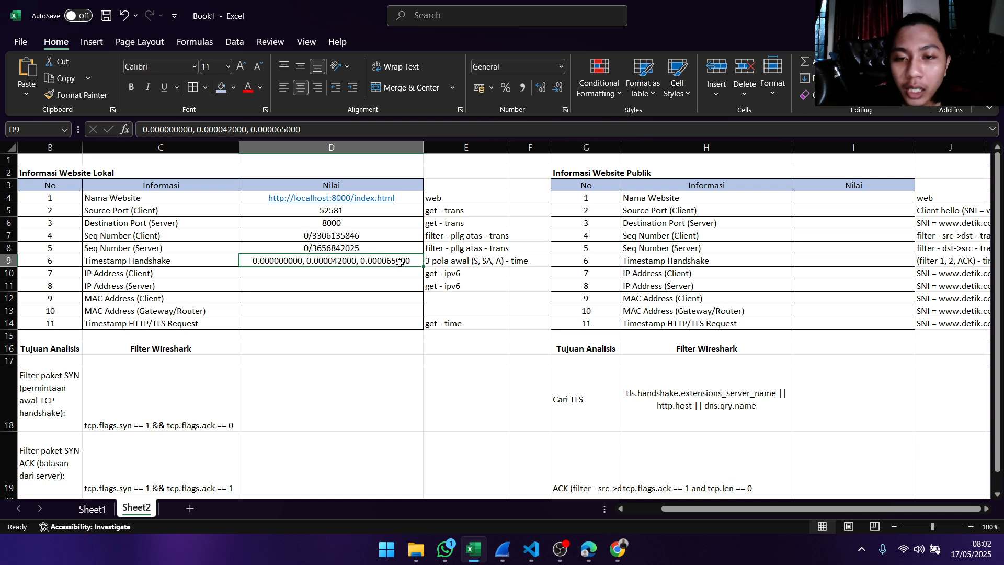
left_click(303, 270)
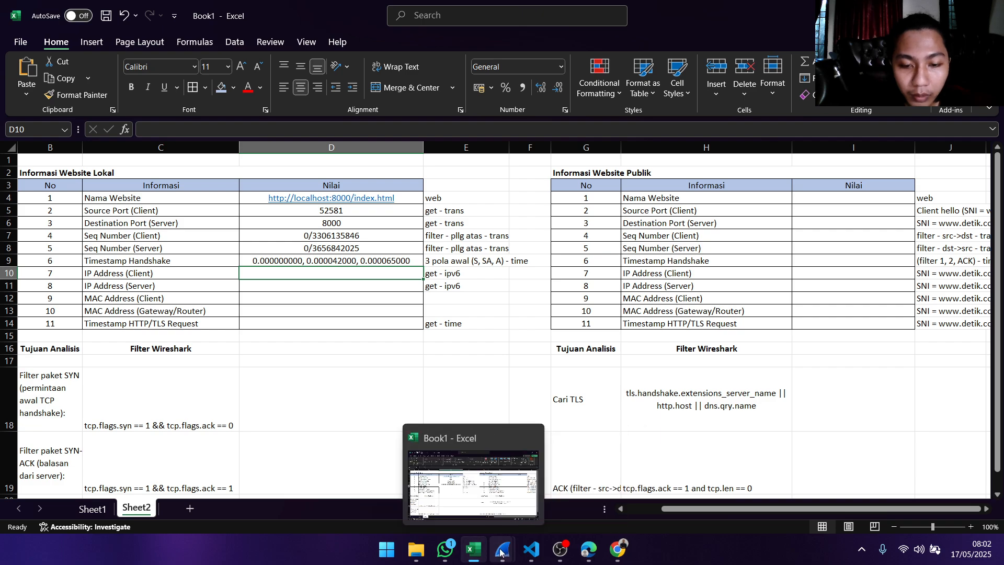
- Close Wireshark's packet 3 detail window and select the GET /index.html packet 93 in the main capture list
mouse_move(503, 550)
left_click(631, 437)
left_click(569, 471)
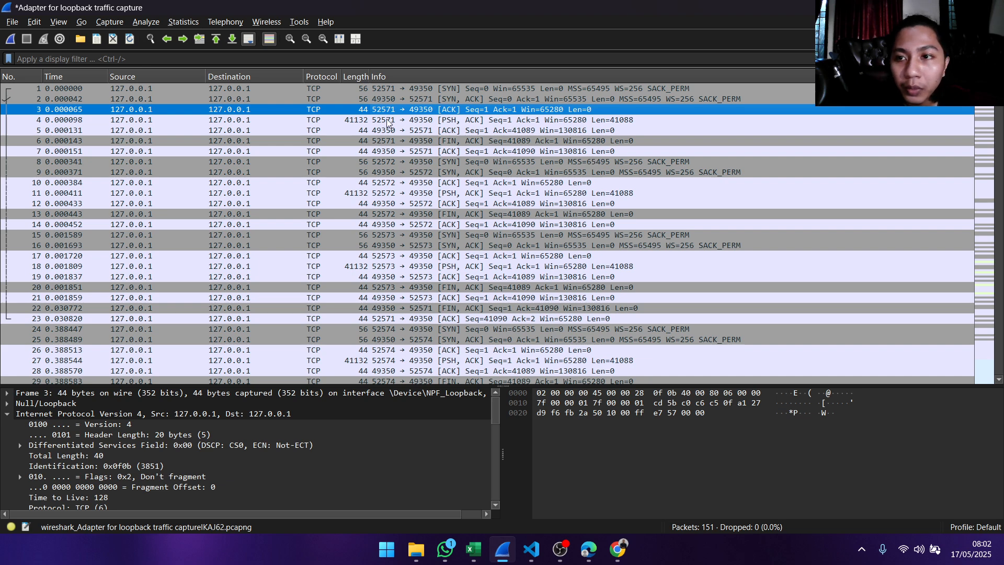
scroll(527, 99, "down", 8)
scroll(527, 100, "down", 19)
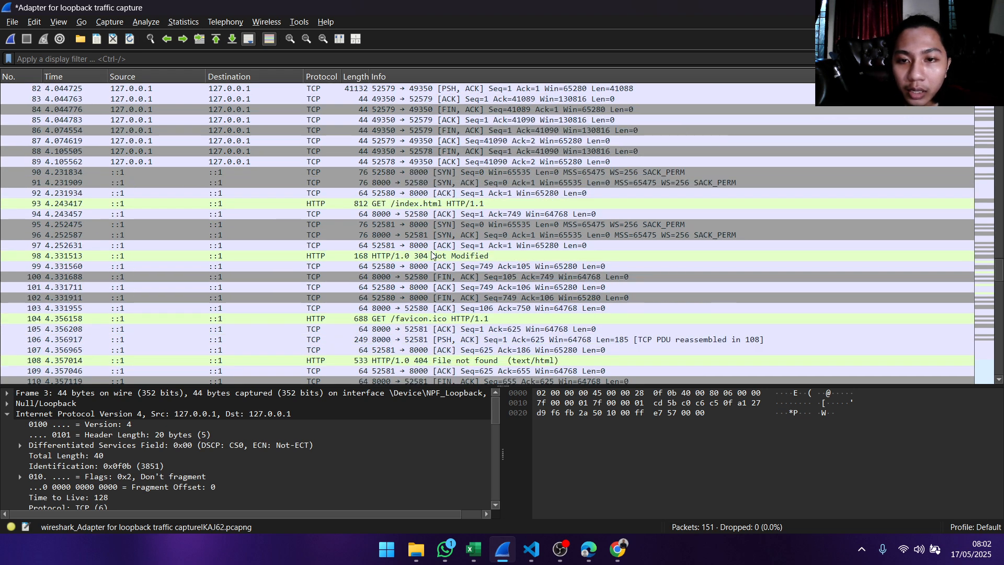
left_click(415, 205)
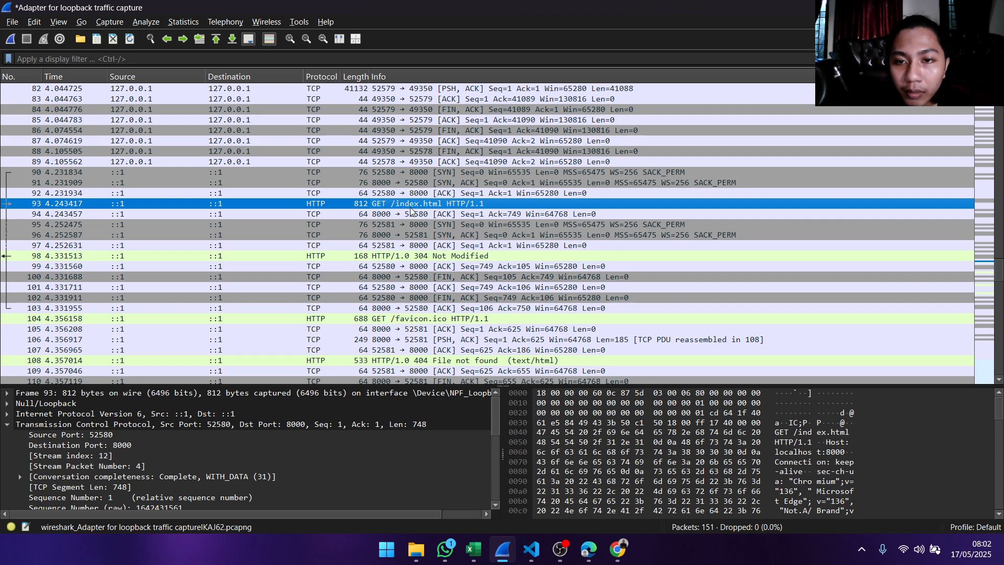
double_click(412, 205)
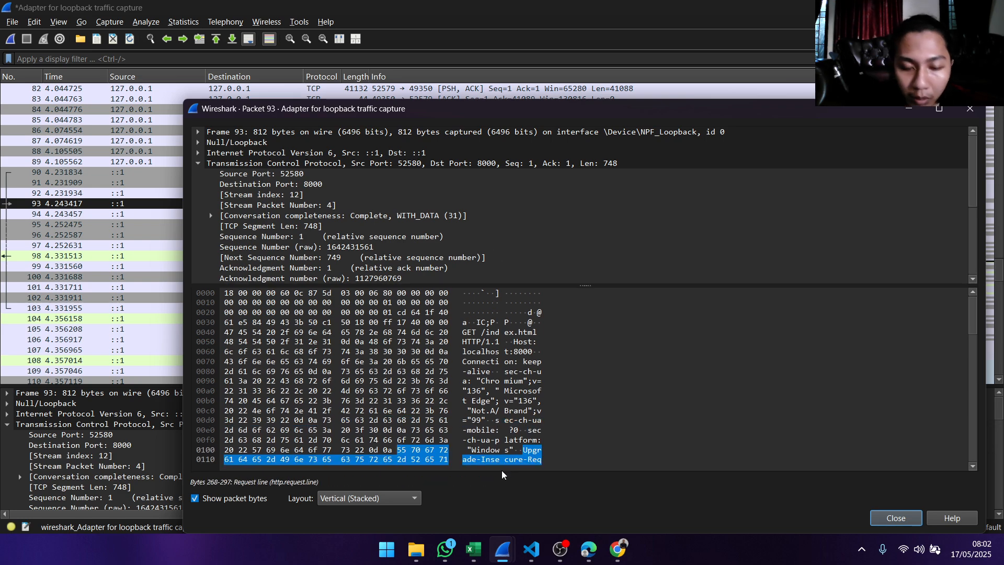
left_click(481, 552)
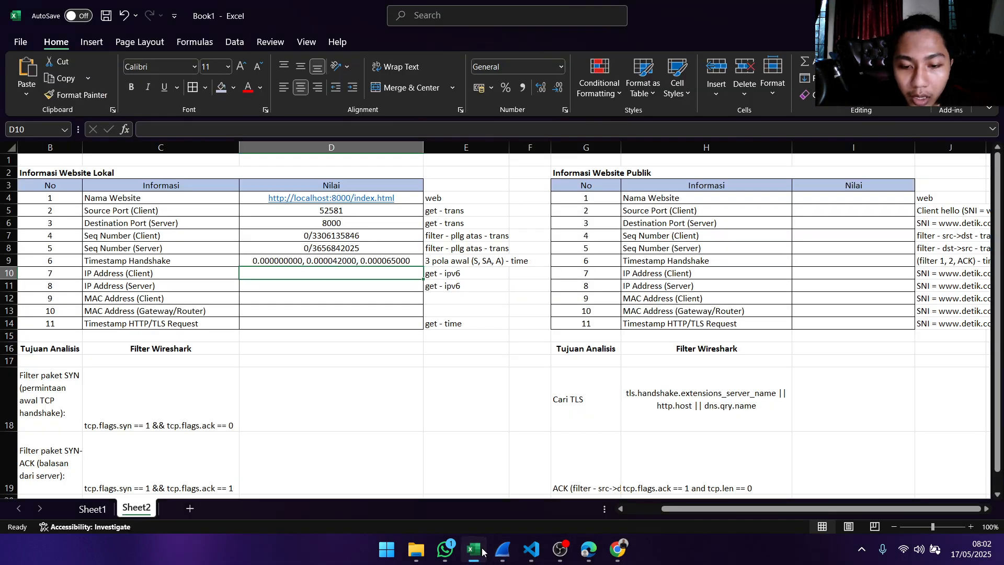
left_click(480, 551)
left_click(970, 109)
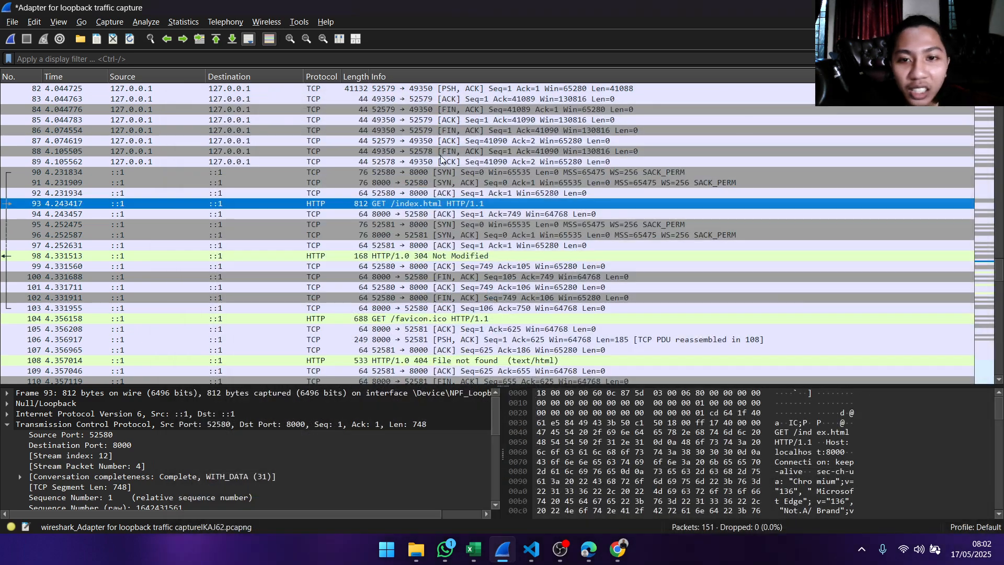
scroll(420, 163, "up", 2)
left_click(420, 163)
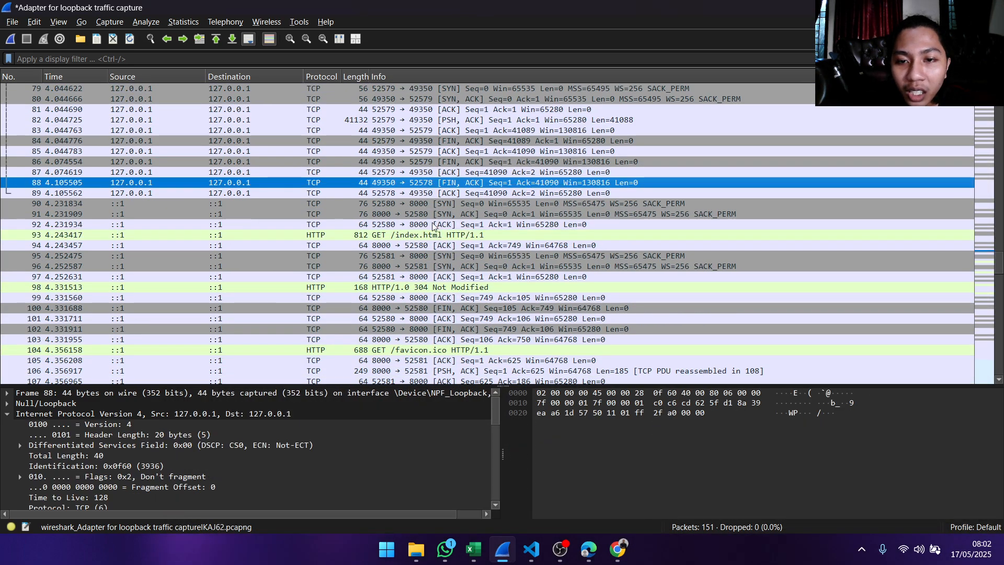
left_click(432, 239)
scroll(405, 241, "down", 1)
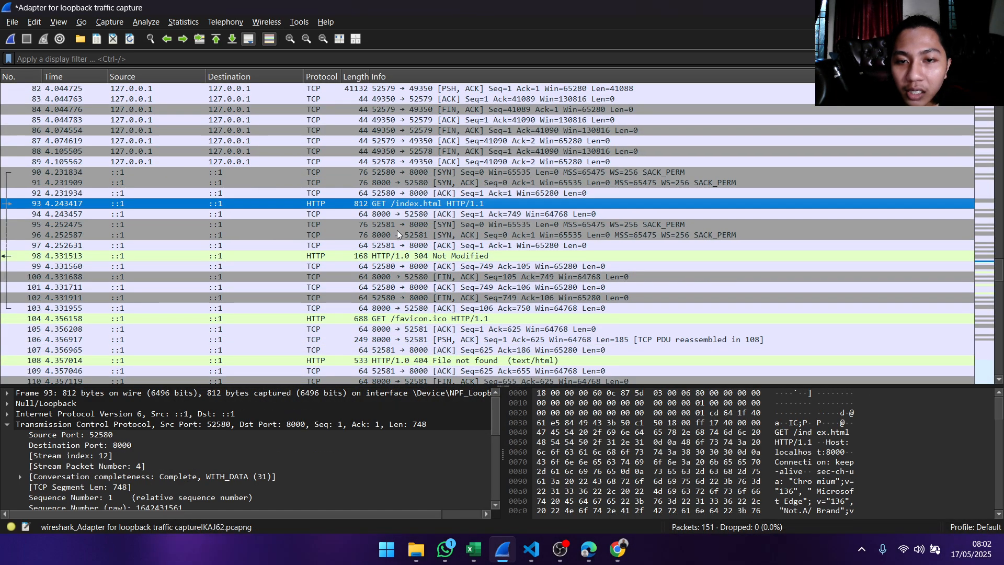
- Check the source port in the details of GET packet 93, and correct Source Port (Client) in Excel cell D5 to 52580
double_click(422, 204)
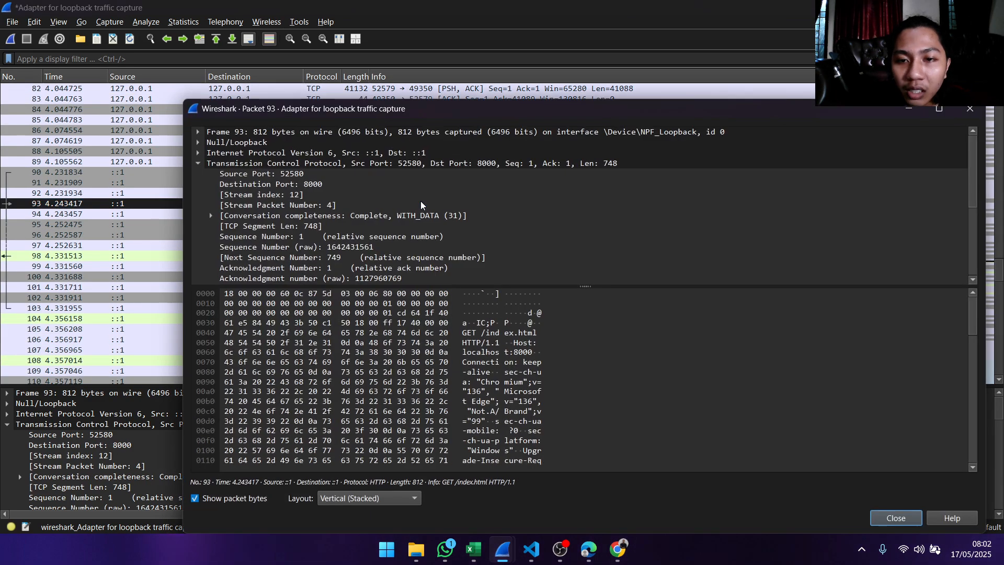
left_click(400, 165)
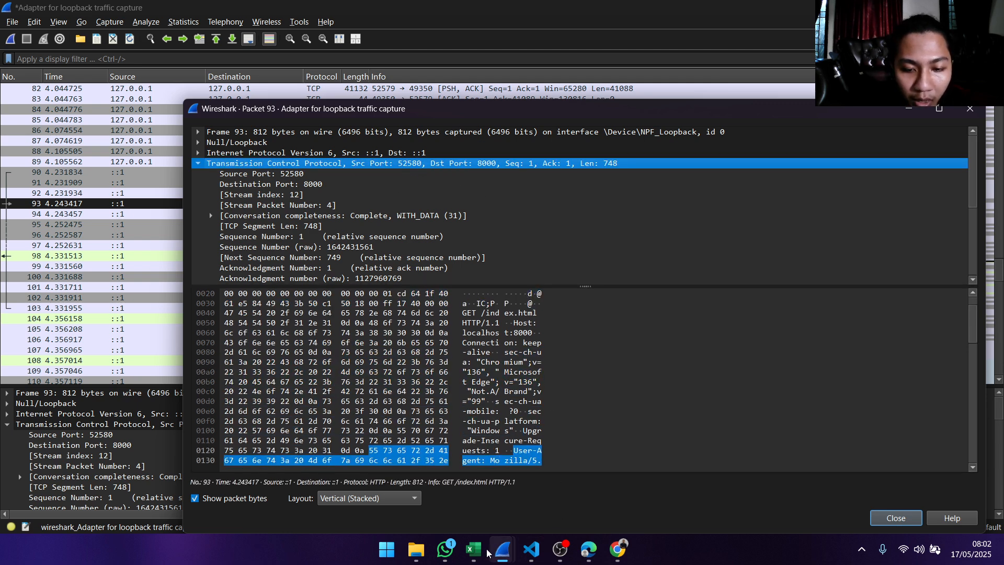
left_click(474, 549)
double_click(368, 210)
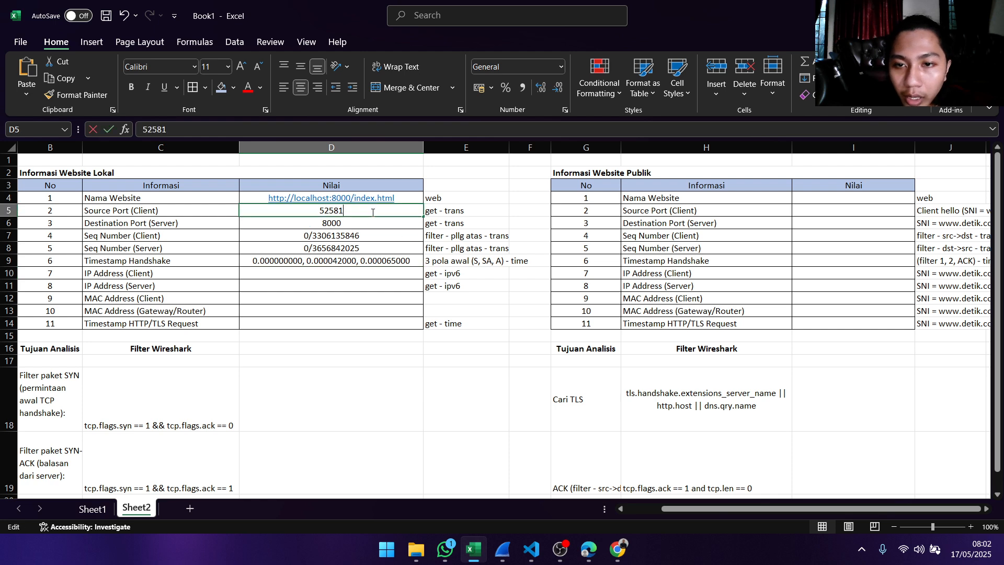
key("BackSpace")
type("0")
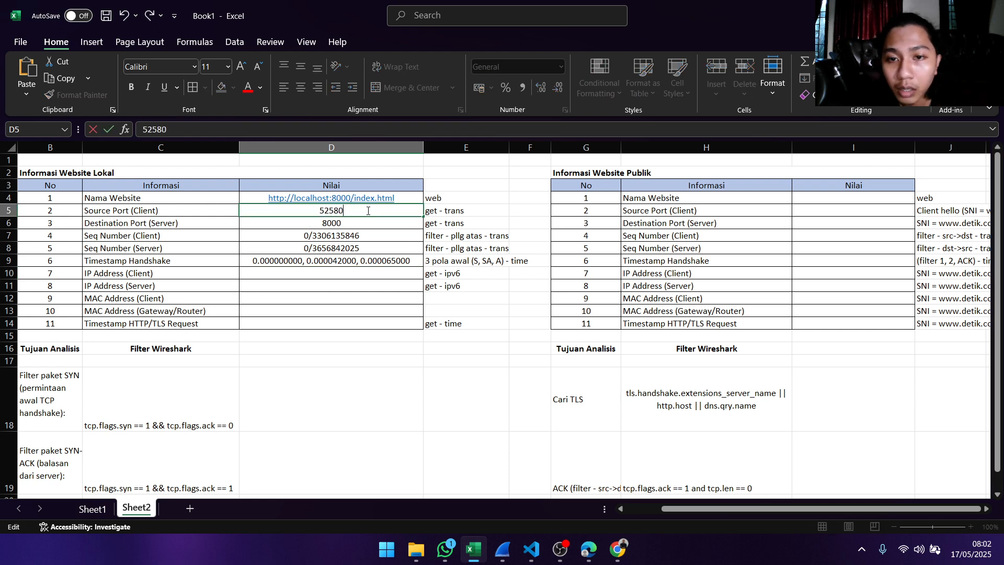
key("Return")
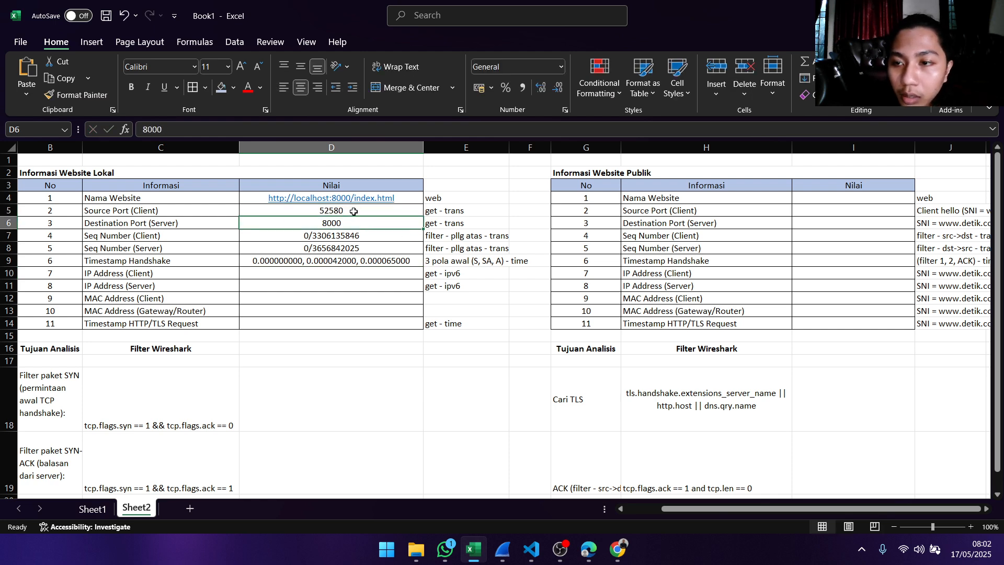
- Return to Wireshark's packet 93 details and expand the Internet Protocol Version 6 section to examine the source and destination addresses
left_click(344, 272)
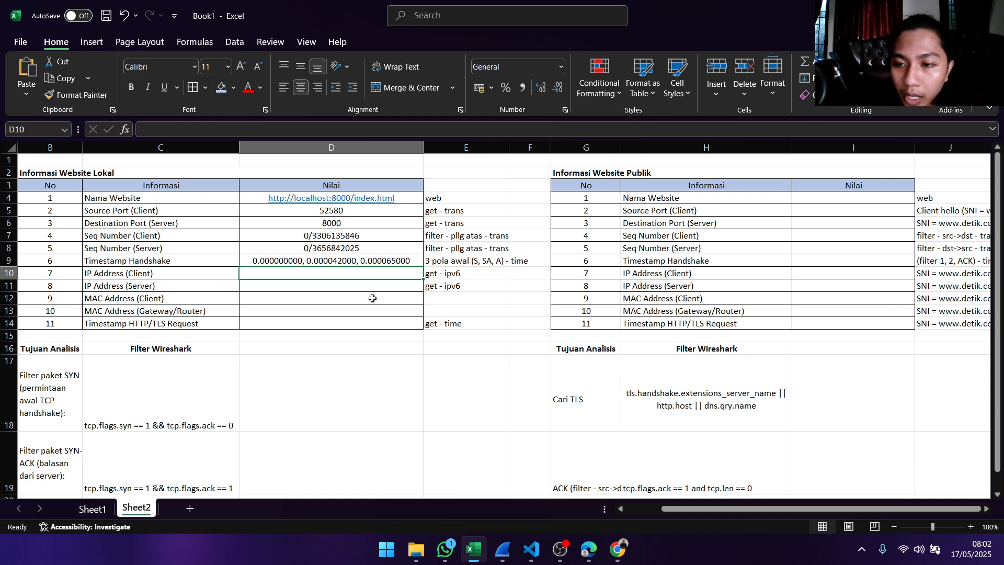
mouse_move(502, 549)
left_click(535, 477)
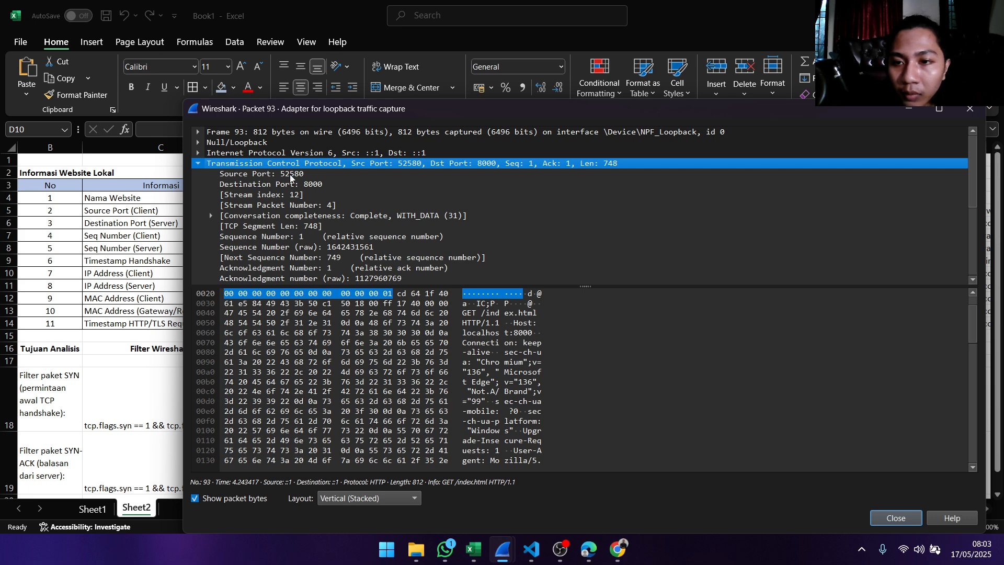
left_click(198, 152)
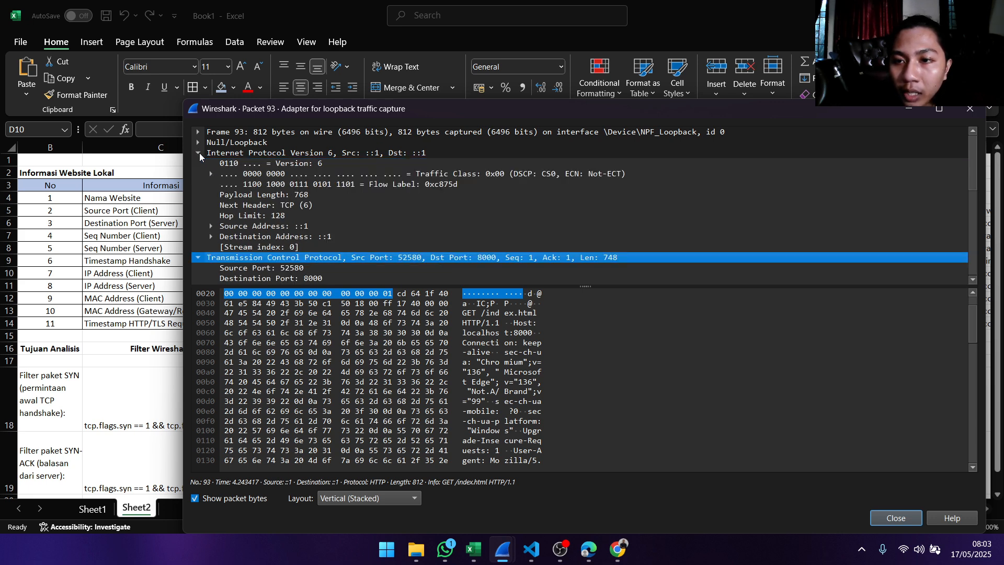
left_click(355, 174)
left_click(335, 165)
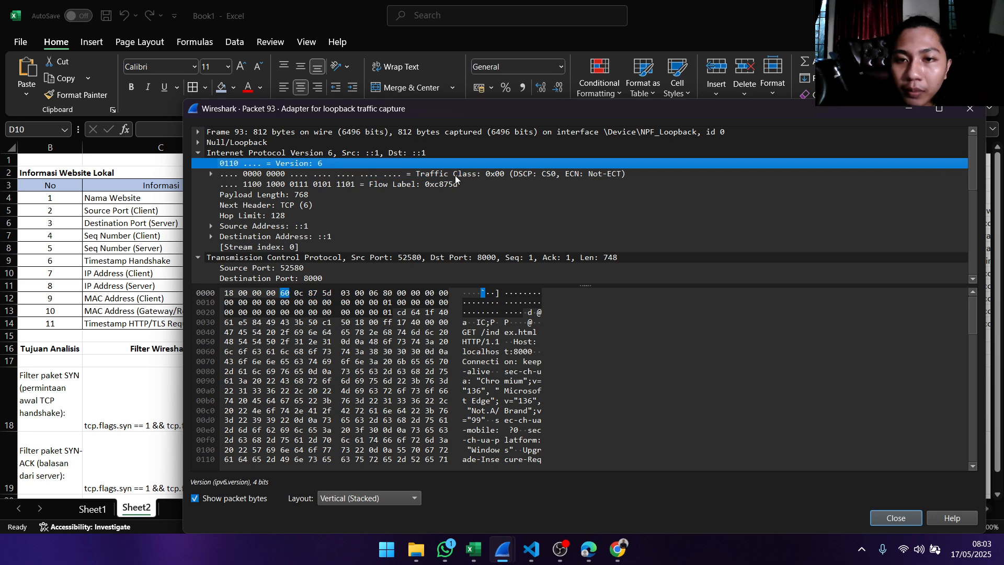
left_click(369, 154)
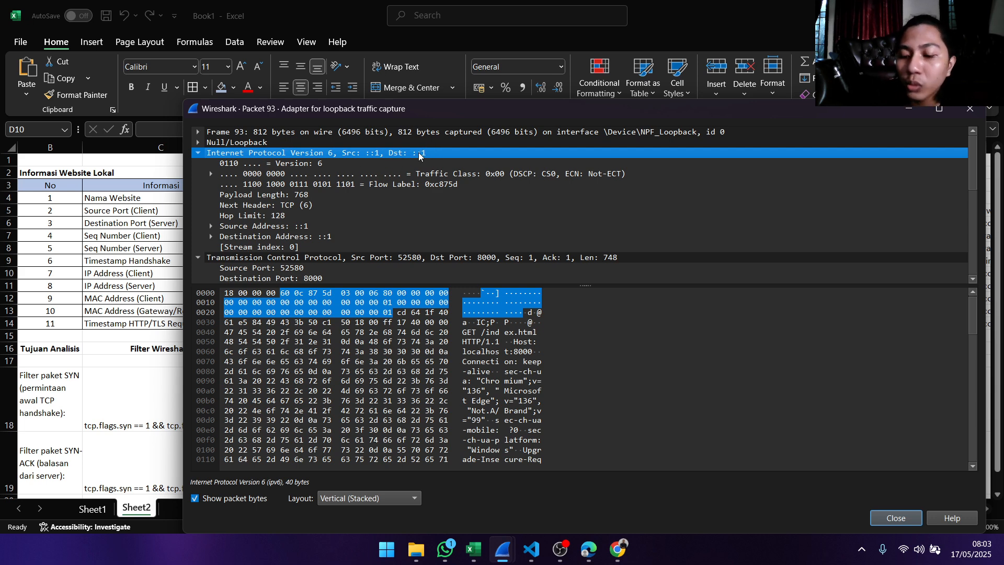
- Switch to Excel and enter 1 for both IP Address (Client) in D10 and IP Address (Server) in D11
left_click(473, 549)
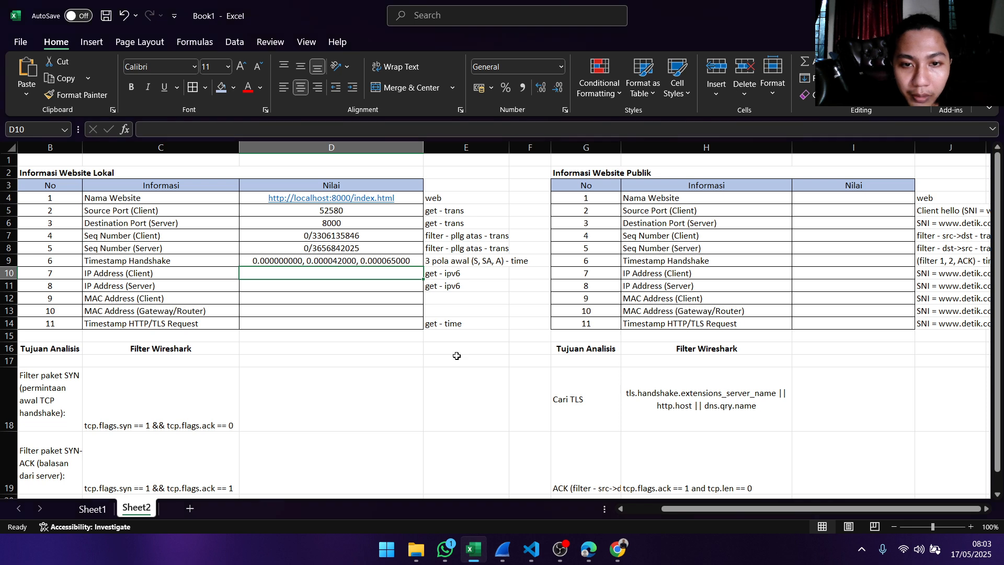
double_click(368, 271)
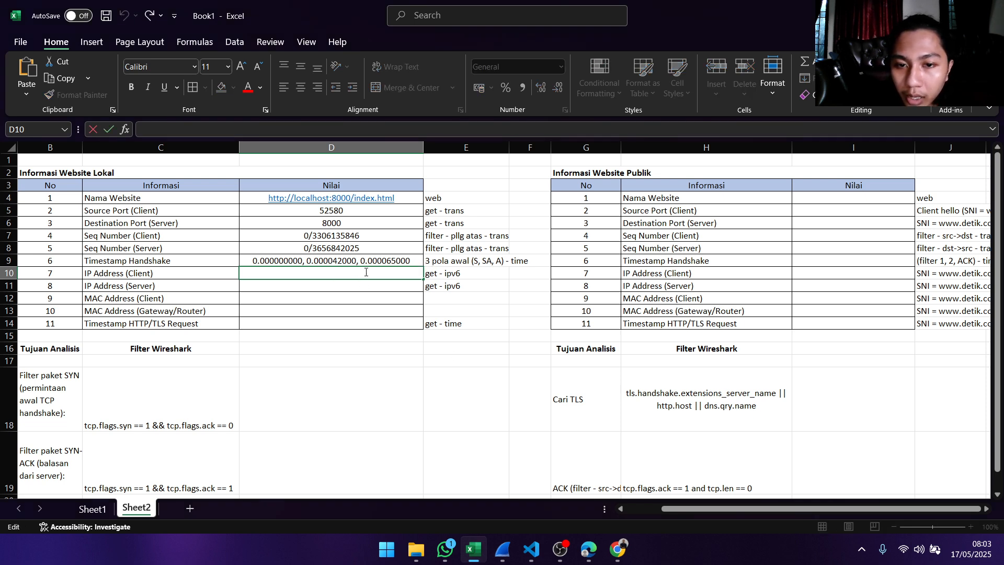
type("1")
key("Return")
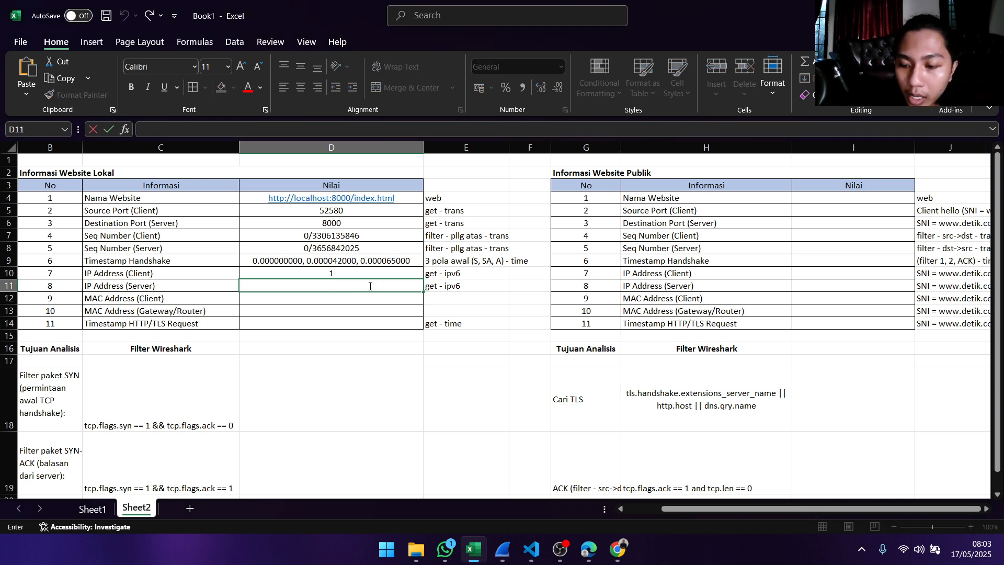
type("1")
key("Return")
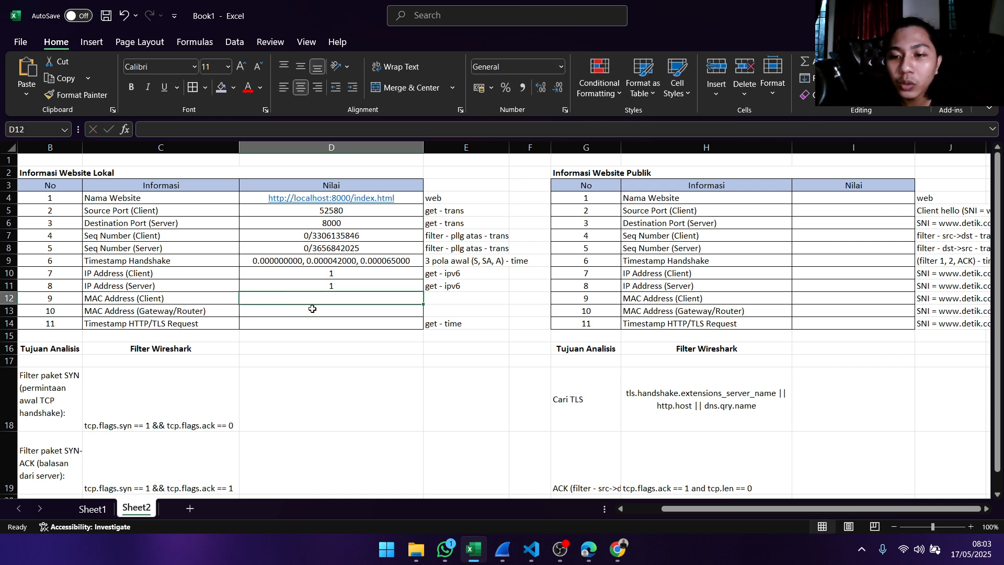
key("Return")
left_click(326, 300)
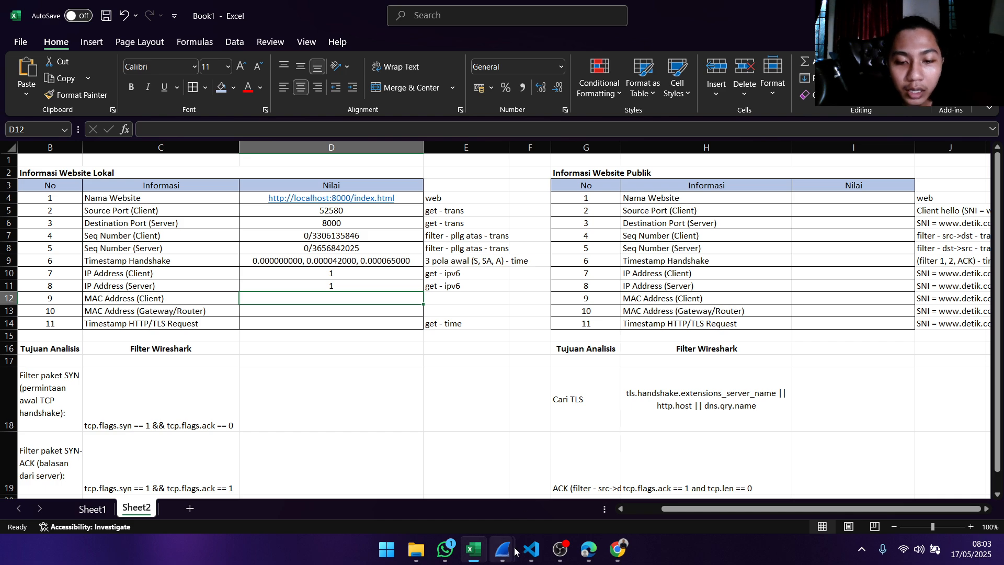
- Check packet 93's details in Wireshark for client and gateway MAC addresses, and return to Excel
mouse_move(503, 549)
left_click(553, 484)
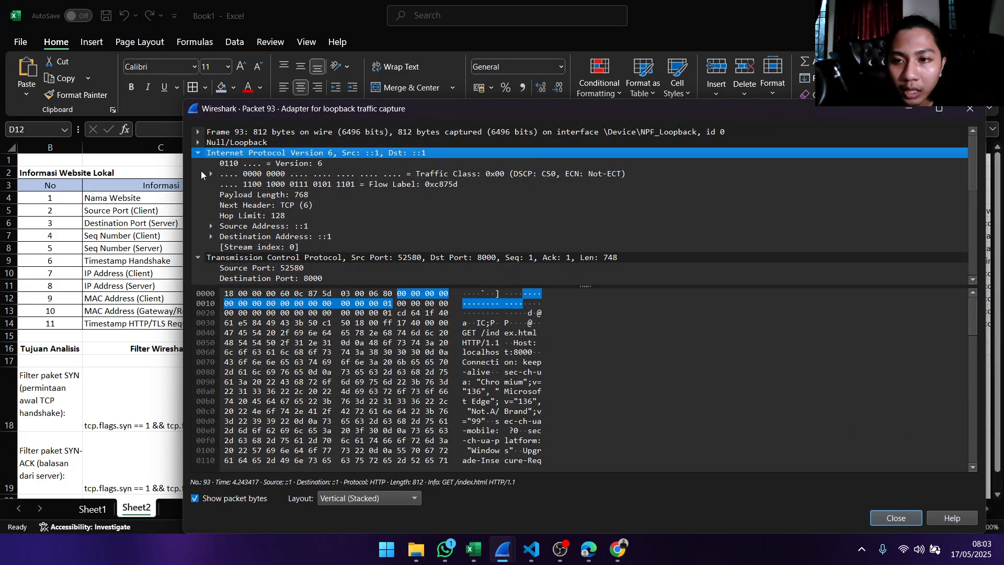
left_click(474, 549)
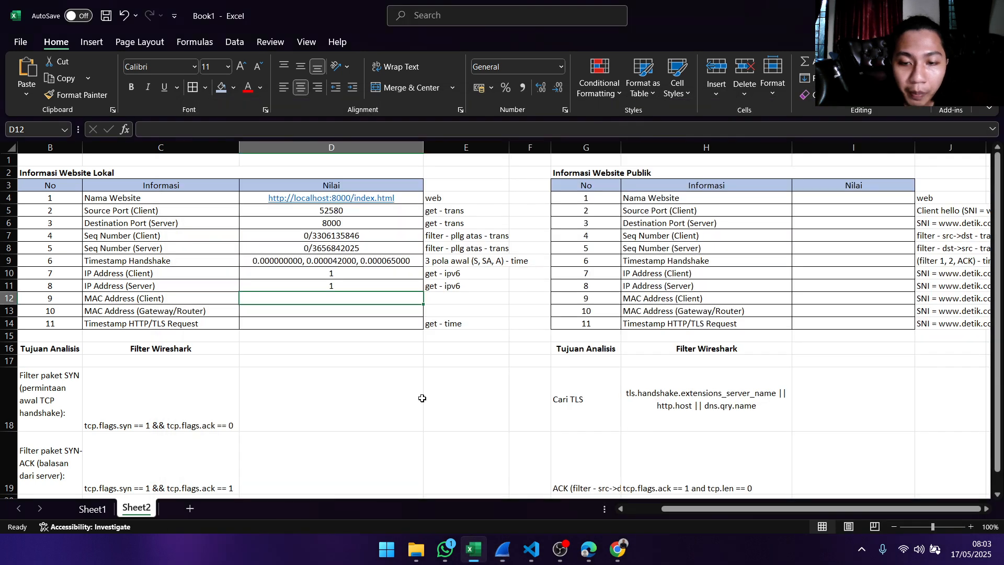
double_click(341, 300)
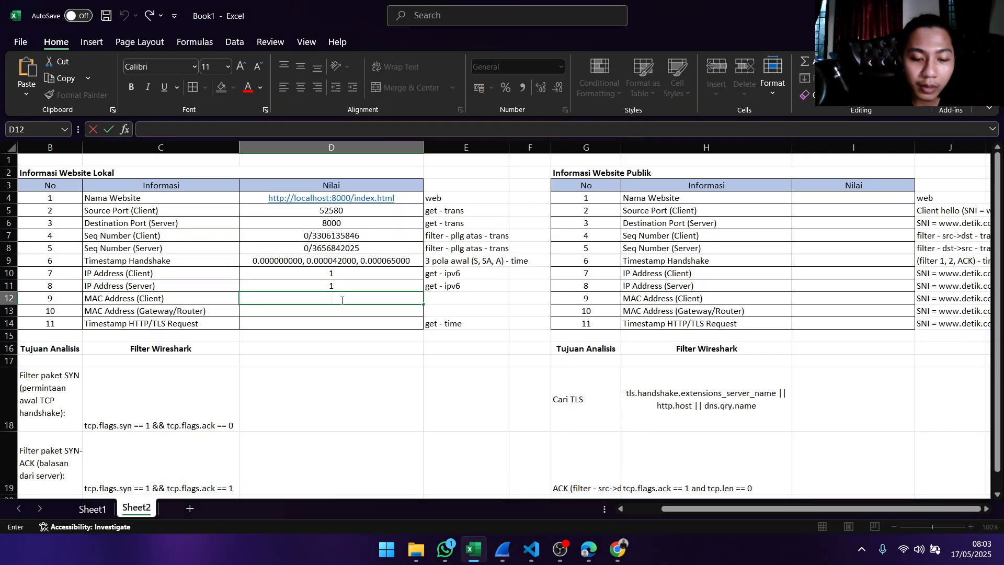
type("-")
key("Down")
key("Down")
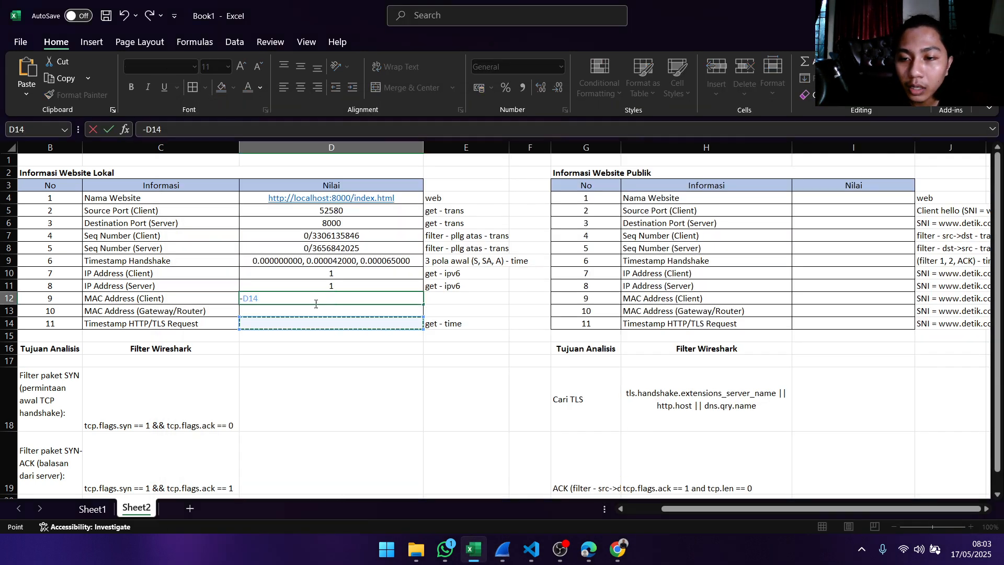
double_click(314, 300)
key("Escape")
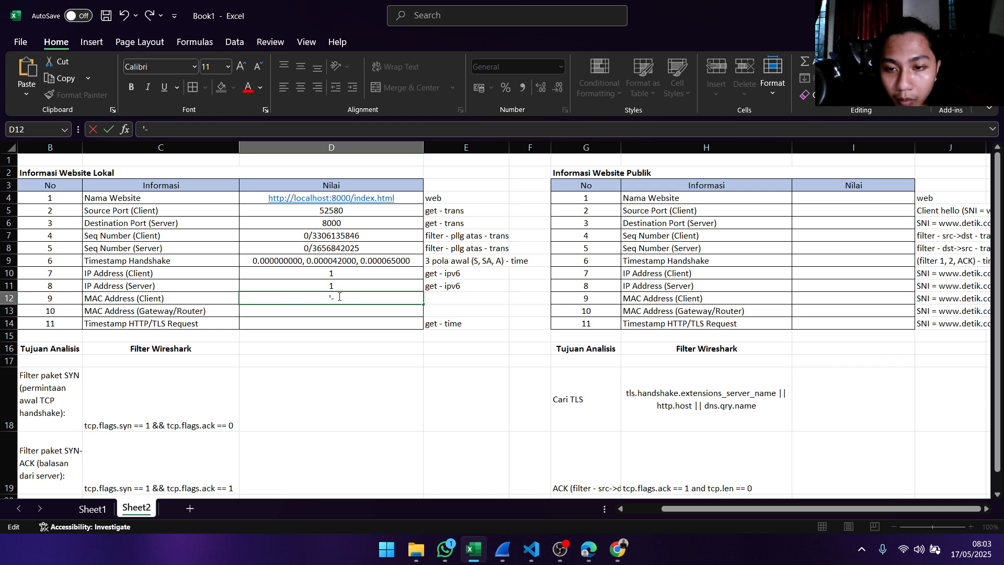
- Enter a text hyphen for MAC Address (Client) in D12 and MAC Address (Gateway/Router) in D13
left_click_drag(338, 298, 301, 296)
key("Return")
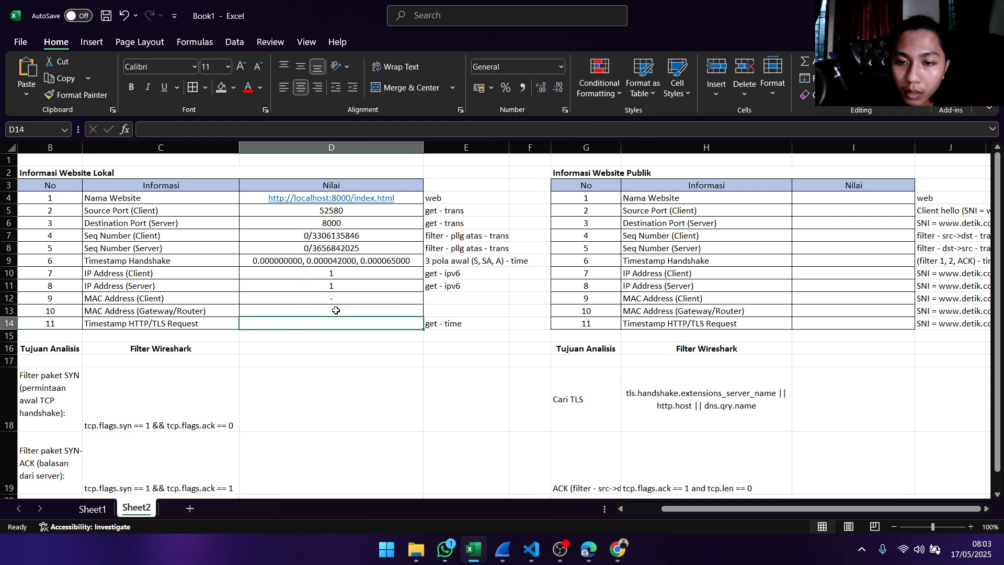
type("'-")
key("Return")
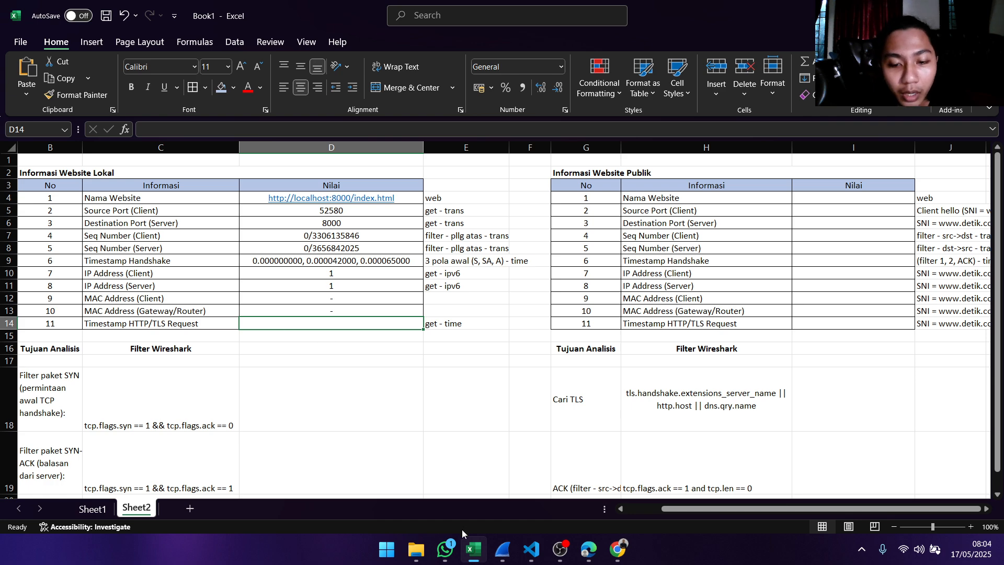
- In Wireshark's packet 93 details, expand the TCP Timestamps and copy the value of the time since first frame in this stream
mouse_move(505, 548)
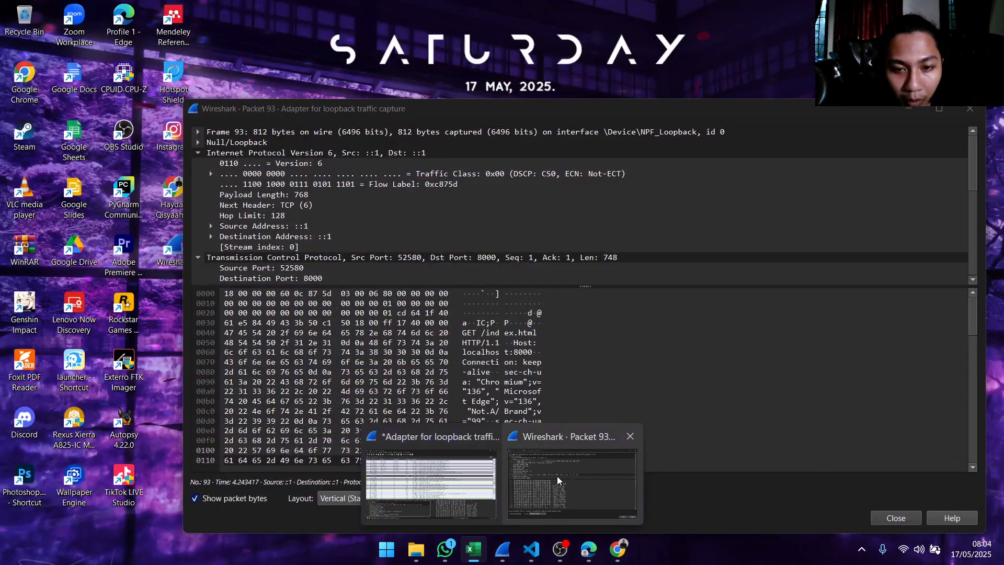
left_click(557, 476)
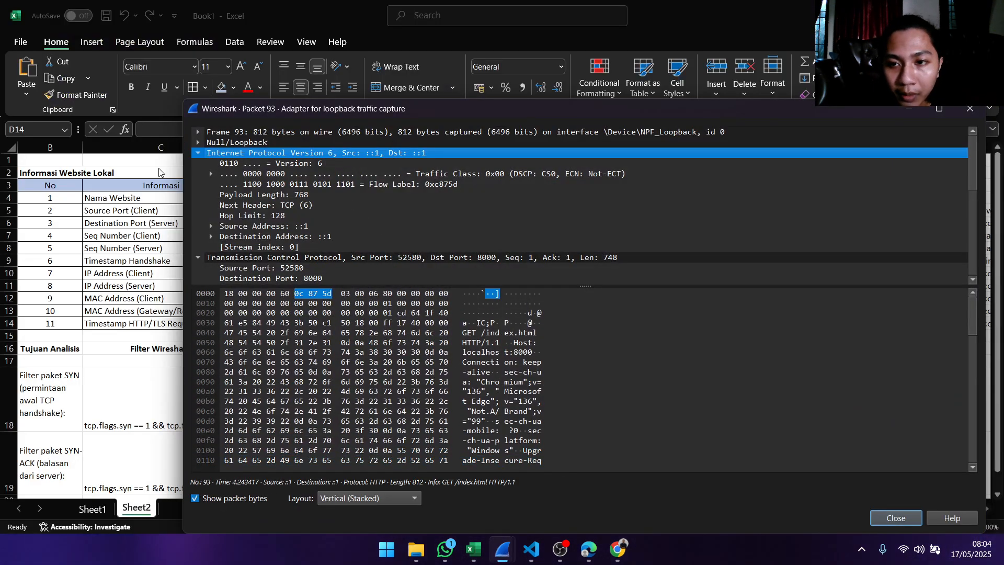
scroll(271, 245, "down", 9)
scroll(397, 226, "up", 9)
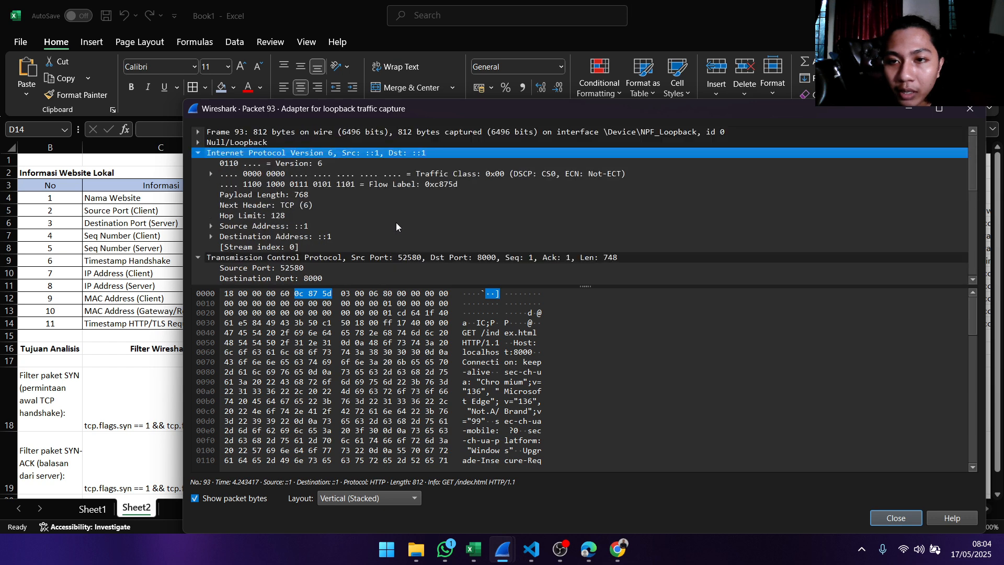
scroll(392, 178, "down", 7)
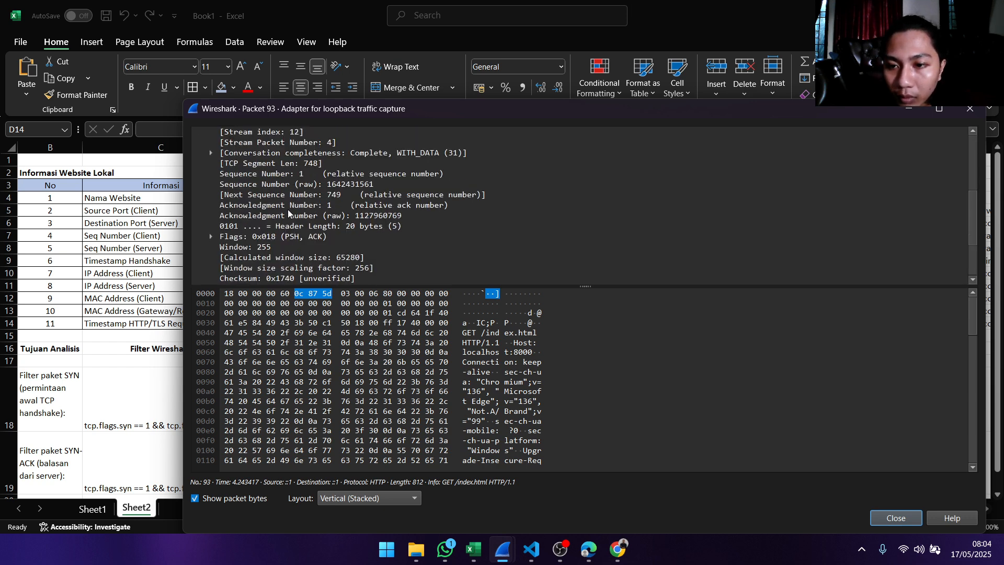
left_click(287, 237)
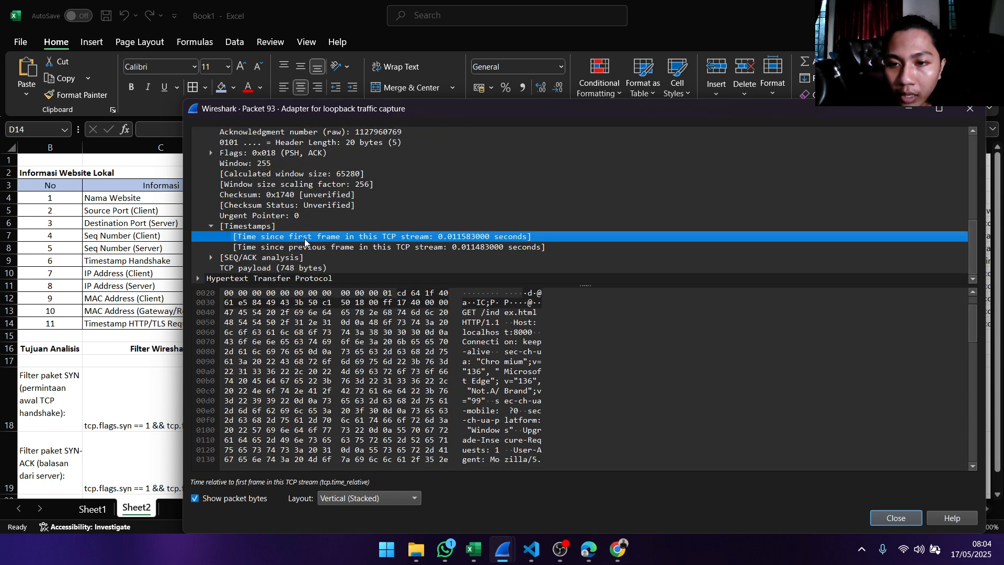
right_click(464, 241)
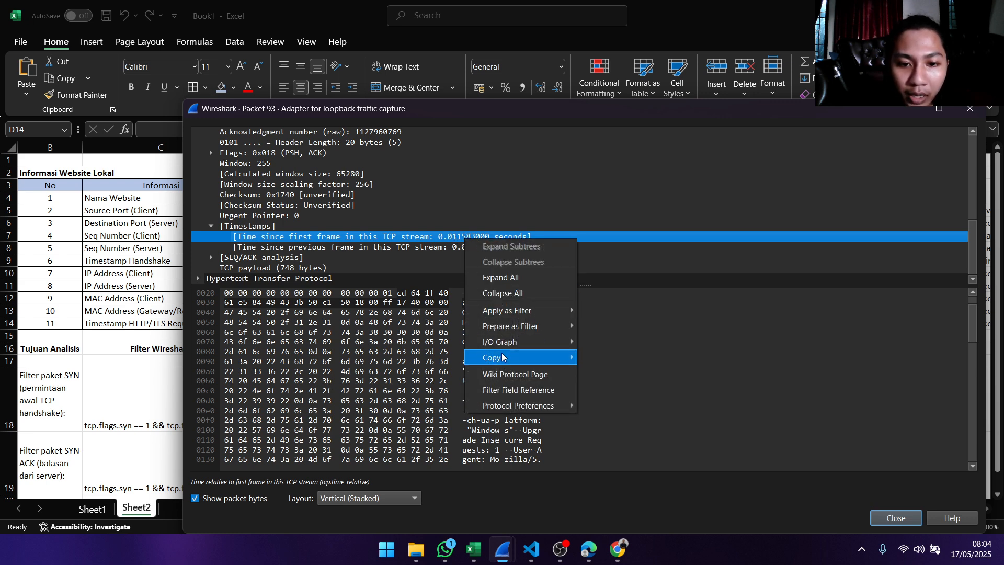
mouse_move(505, 361)
left_click(614, 382)
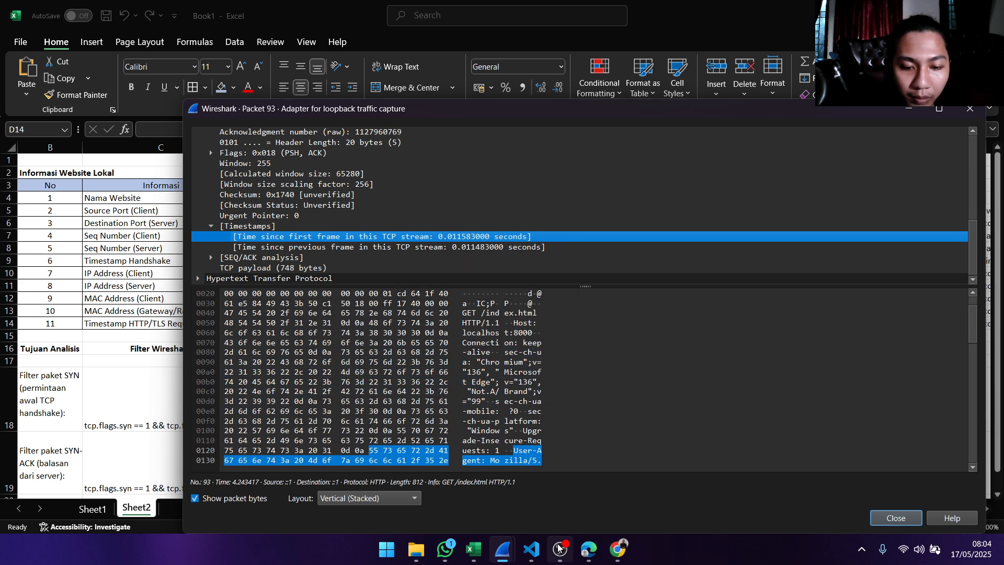
- Switch to Excel and paste 0.011583000 into Timestamp HTTP/TLS Request in D14, followed by a hyphen separator
left_click(473, 549)
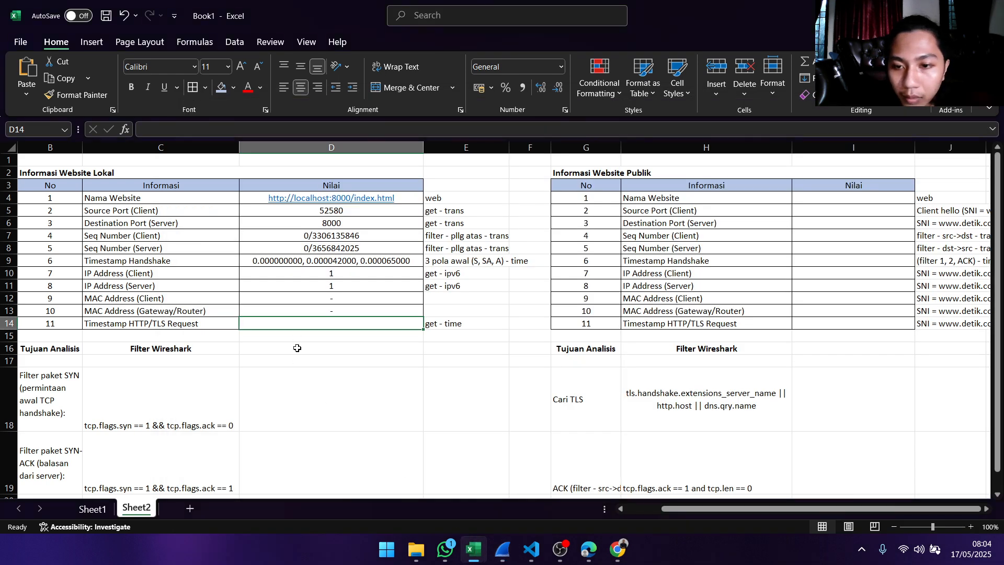
double_click(302, 321)
key("ctrl+v")
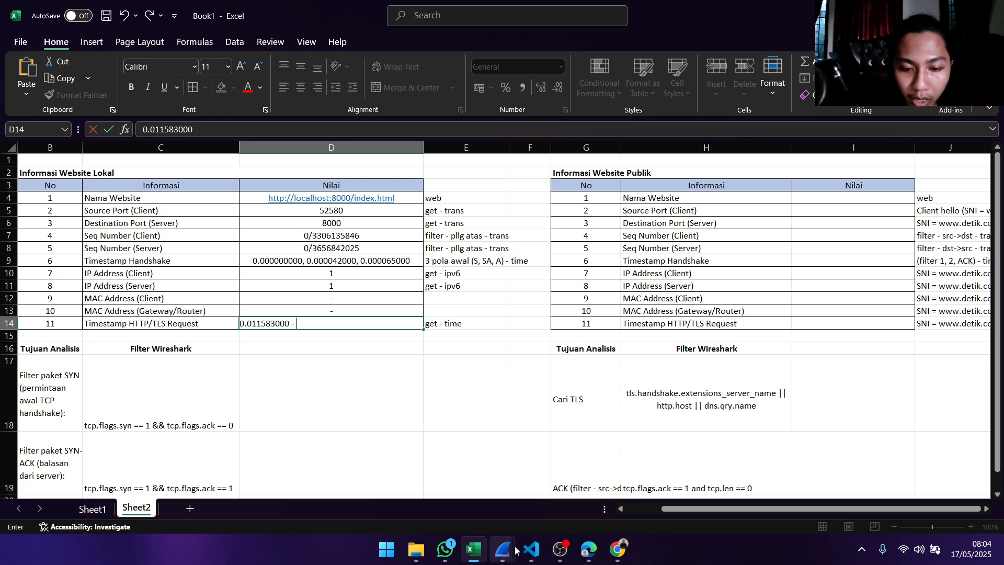
- Return to Wireshark's packet 93 details and copy the value of the time since previous frame in this TCP stream
mouse_move(462, 548)
mouse_move(502, 549)
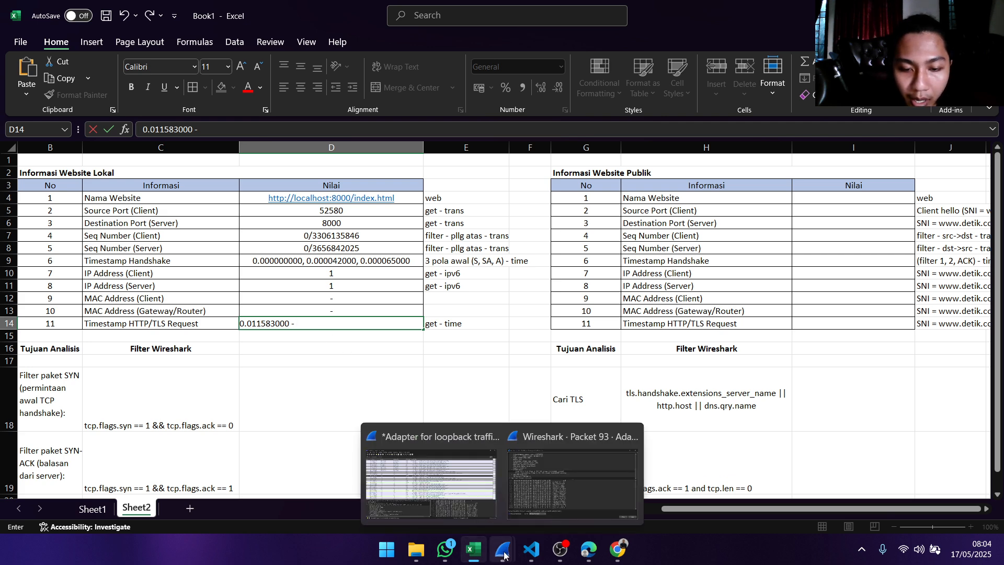
left_click(519, 495)
left_click(414, 247)
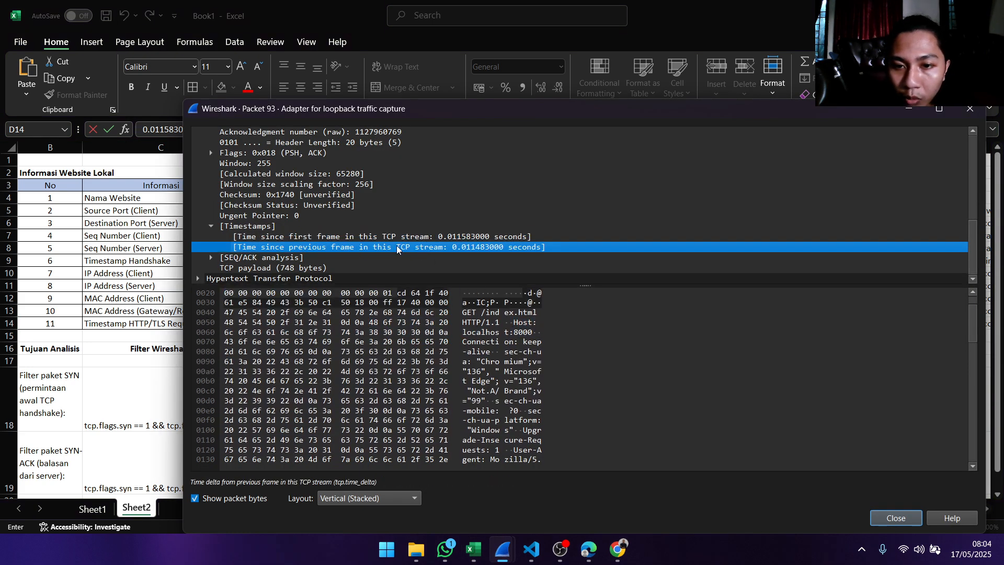
right_click(475, 248)
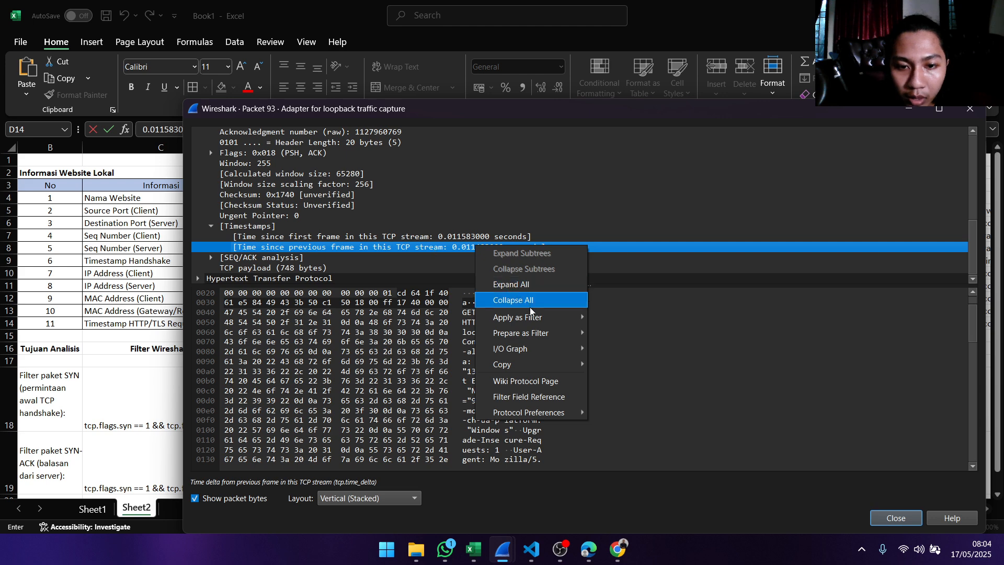
mouse_move(543, 372)
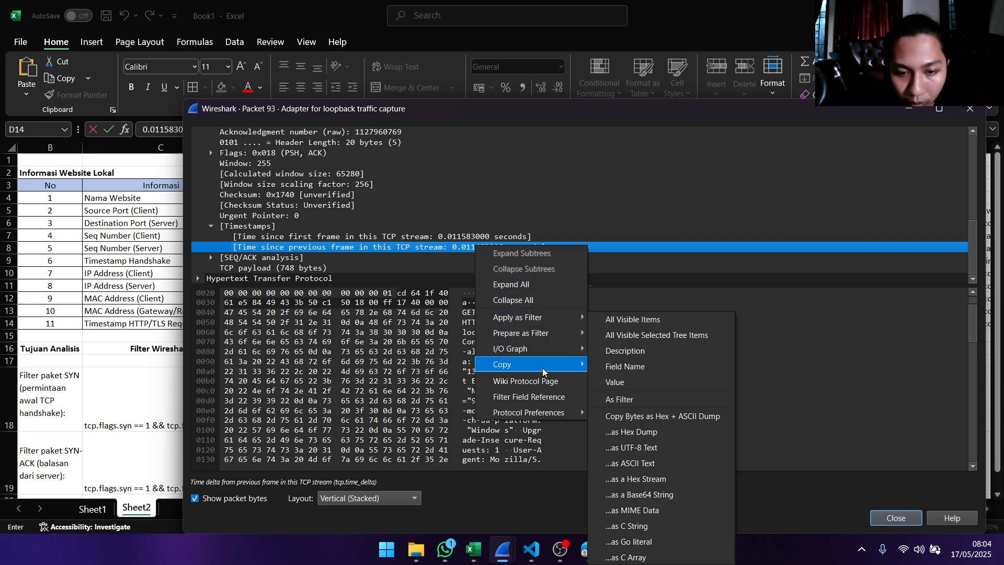
left_click(615, 382)
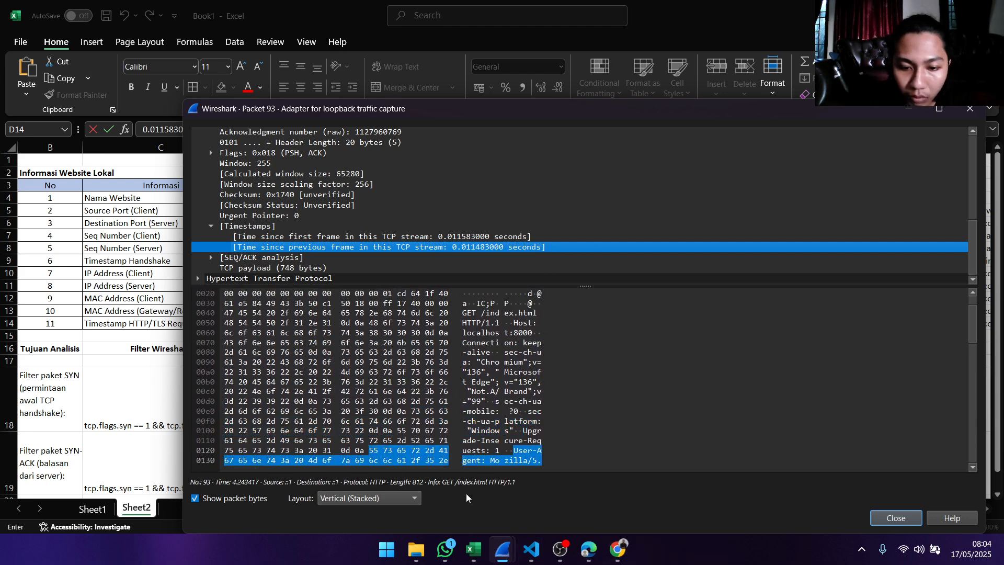
- Switch to Excel and complete the D14 timestamp entry by pasting 0.011483000 after the hyphen
left_click(473, 549)
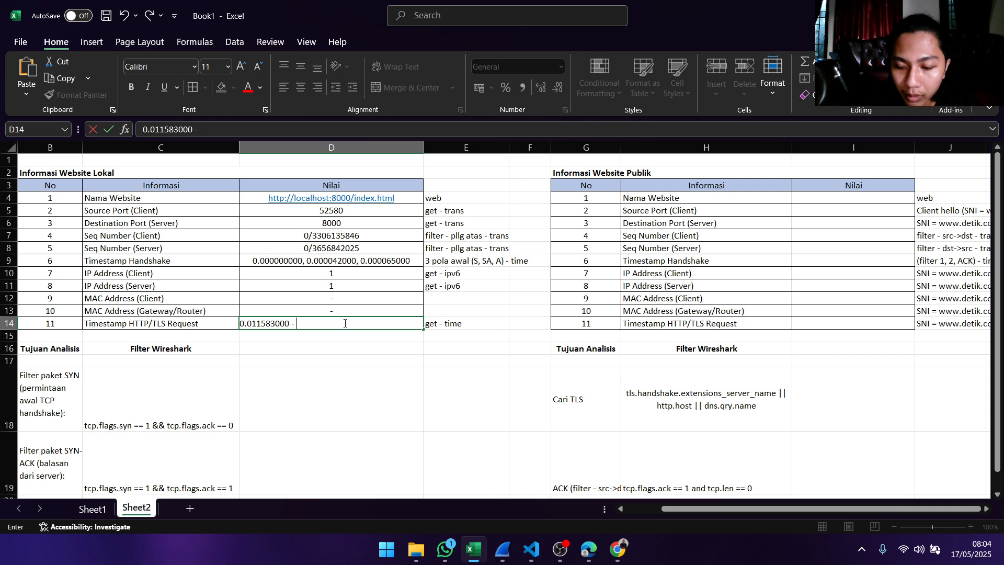
key("ctrl+v")
key("Return")
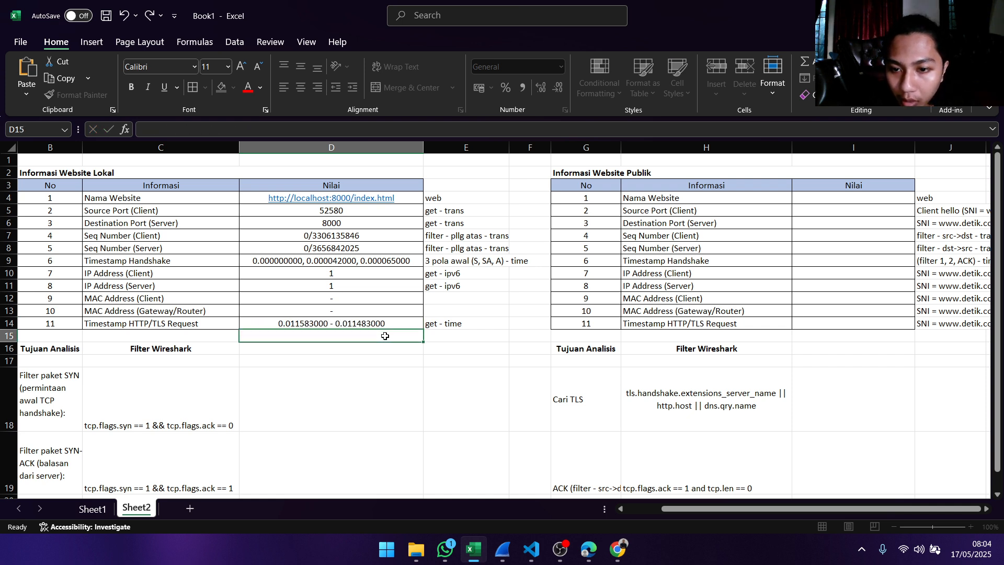
left_click(386, 326)
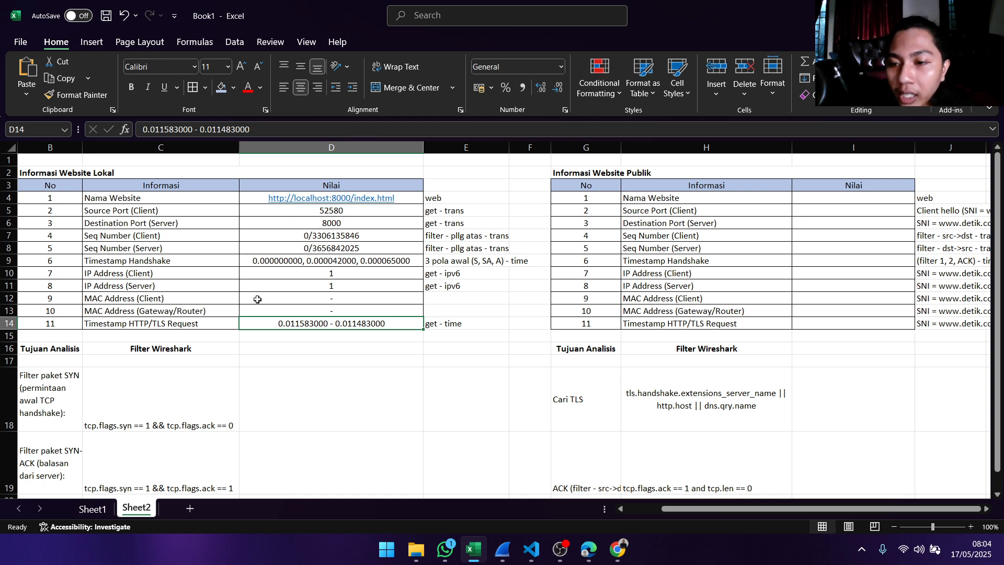
left_click(318, 309)
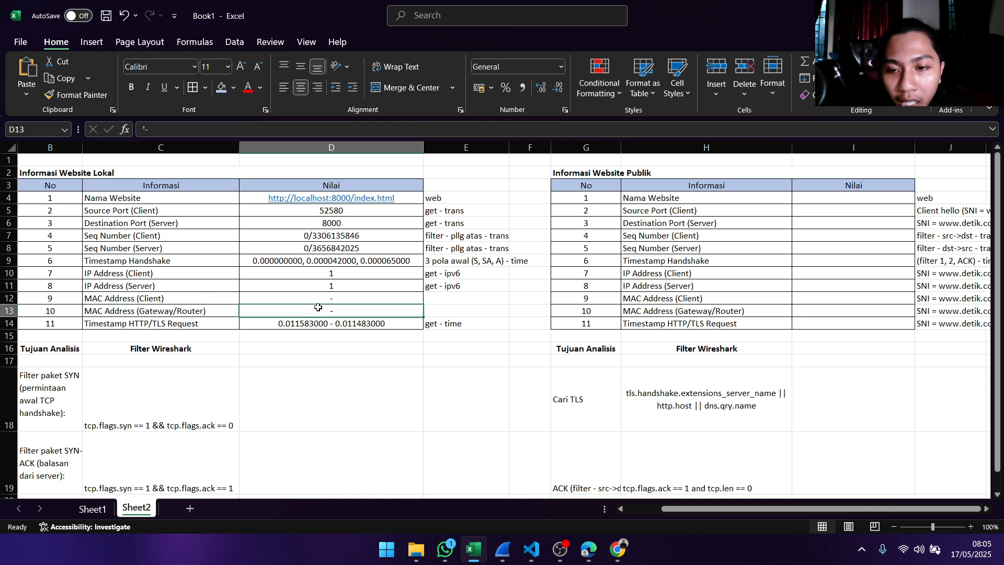
left_click(333, 296)
left_click(176, 297)
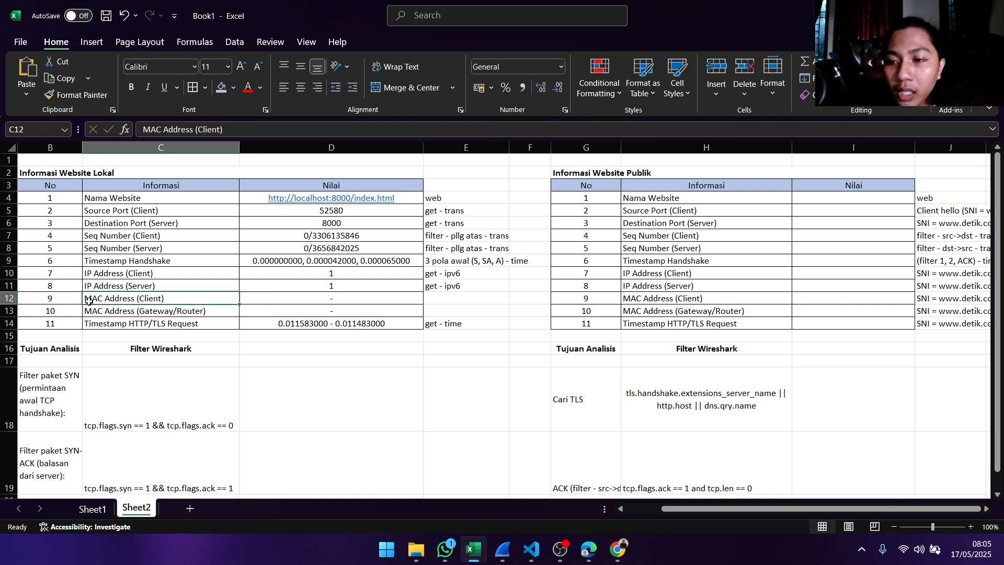
left_click_drag(64, 300, 303, 309)
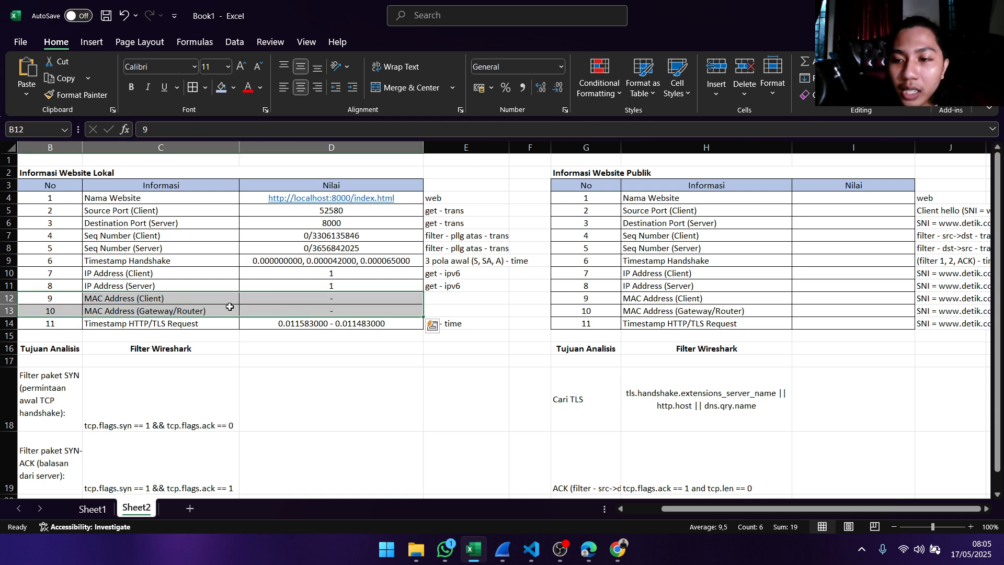
left_click(178, 302)
left_click(160, 311)
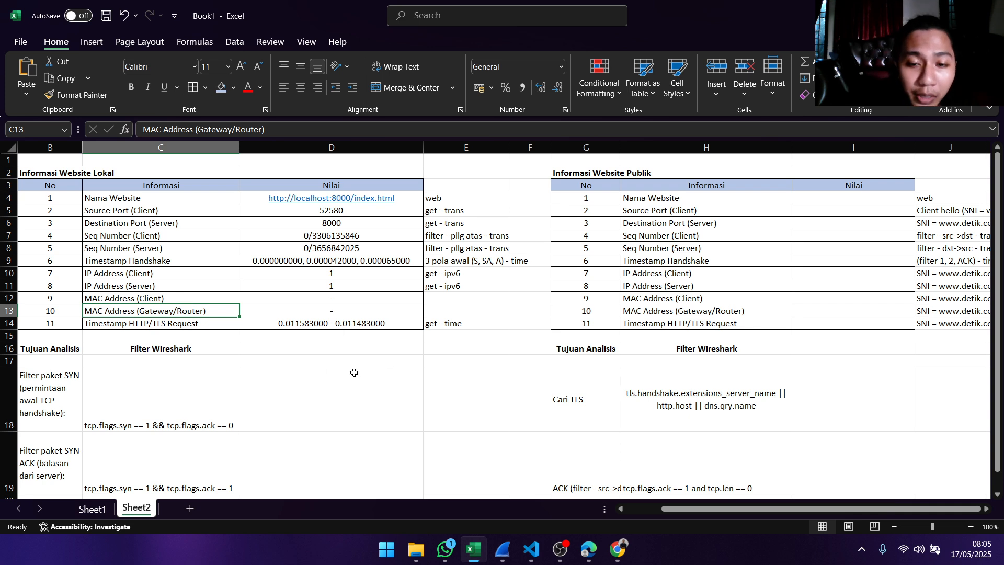
left_click(592, 174)
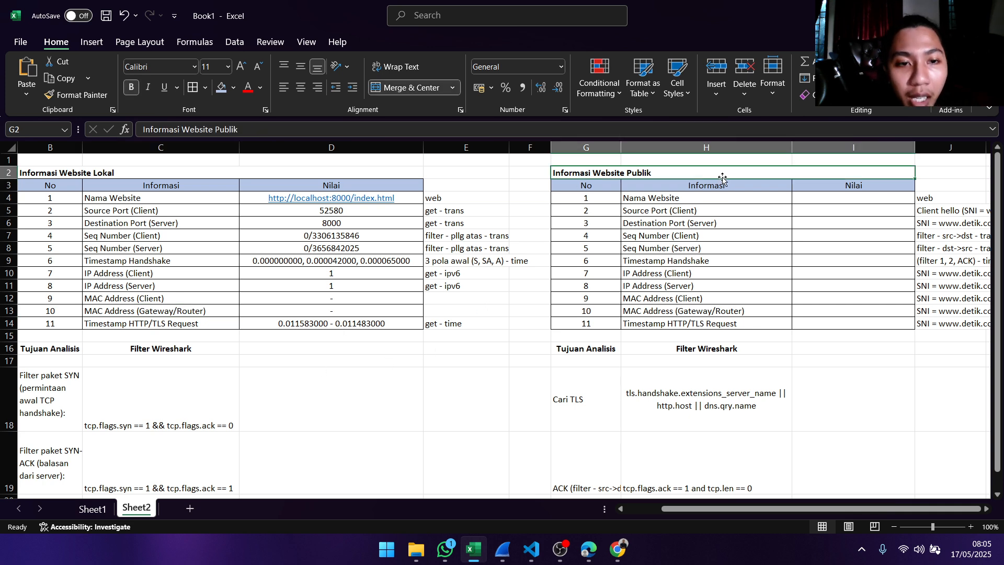
left_click(811, 197)
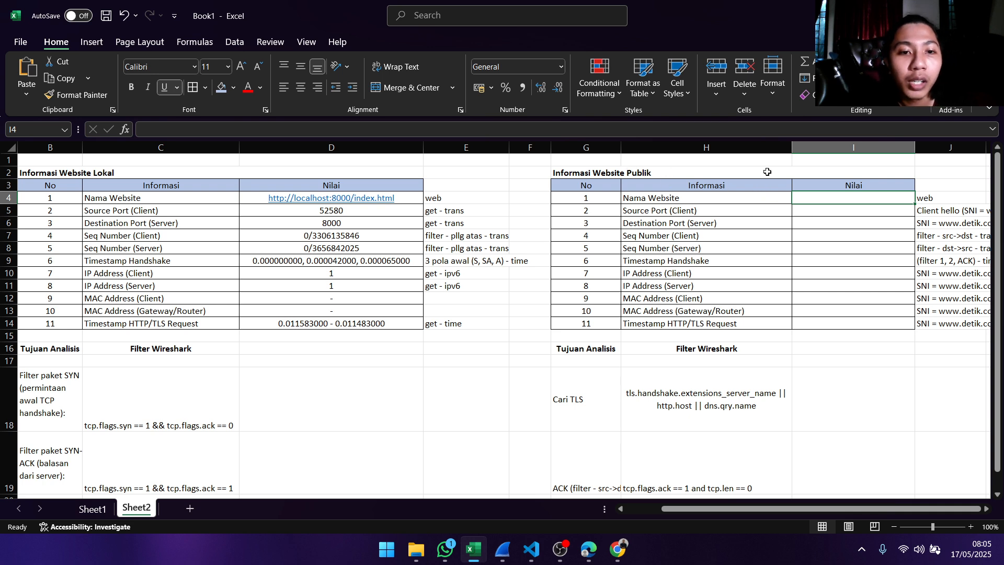
- Switch to Wireshark and save the loopback capture as web lokal2 in the wireshark folder
mouse_move(501, 554)
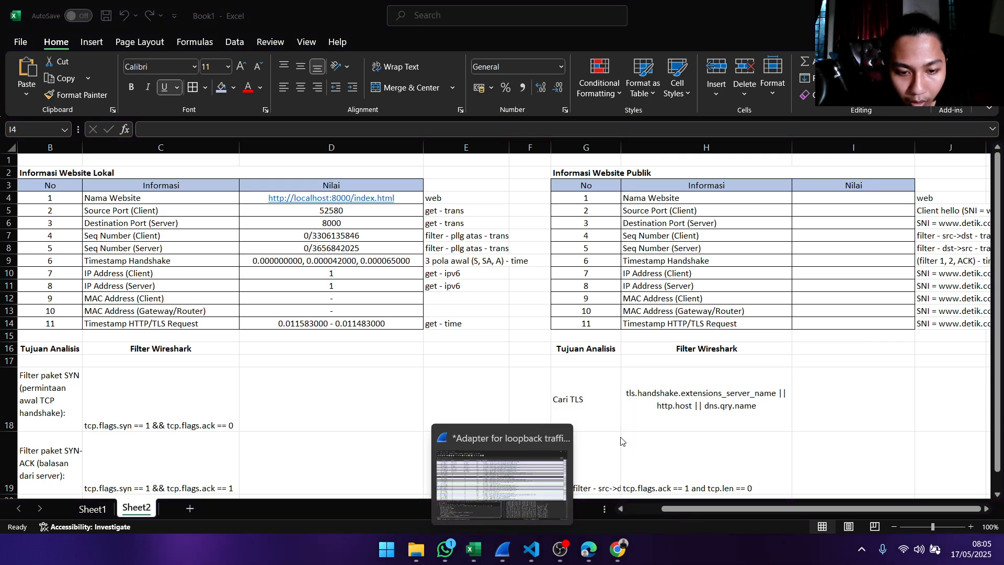
left_click(525, 468)
scroll(217, 226, "up", 2)
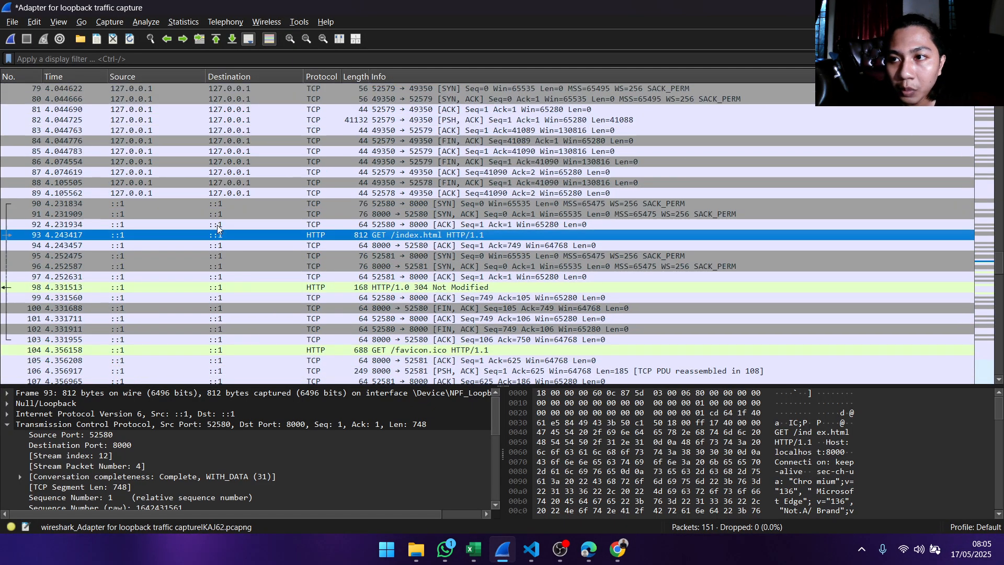
left_click(11, 21)
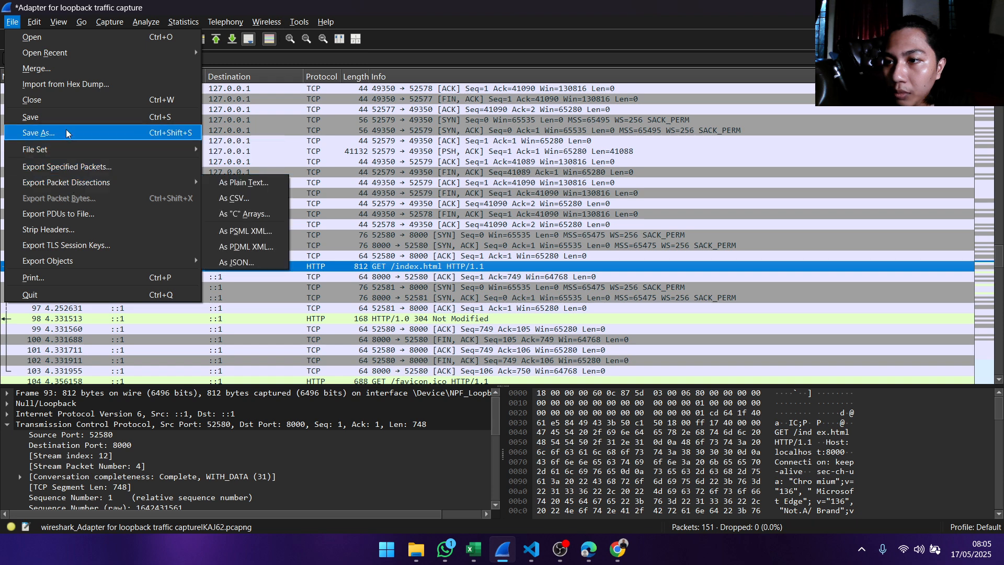
left_click(67, 133)
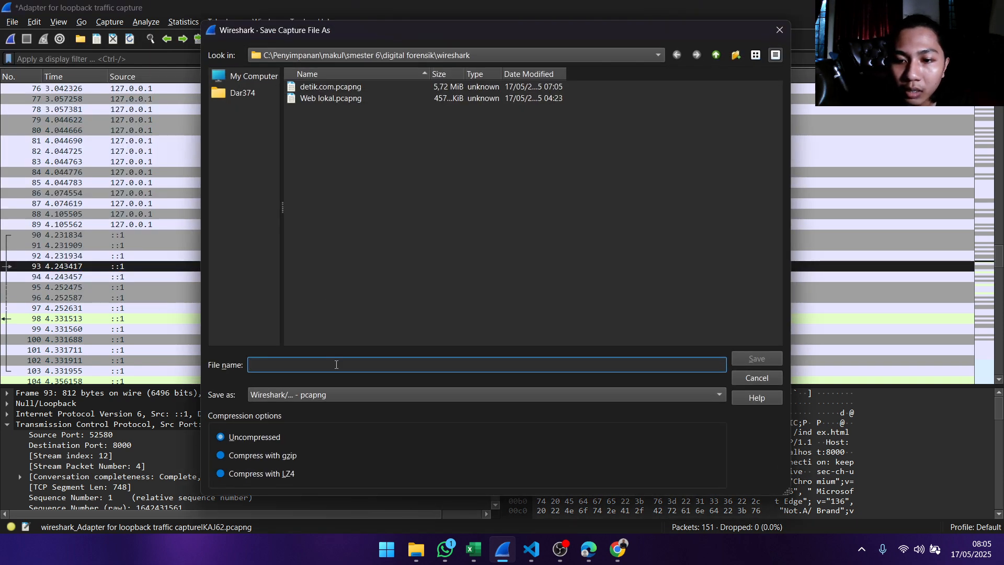
type("web")
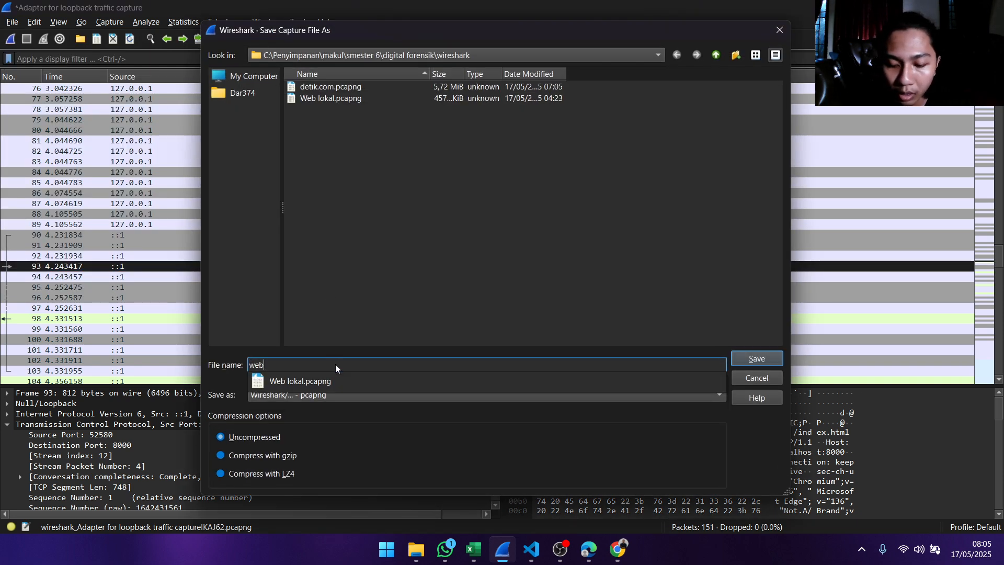
type(" lokal2")
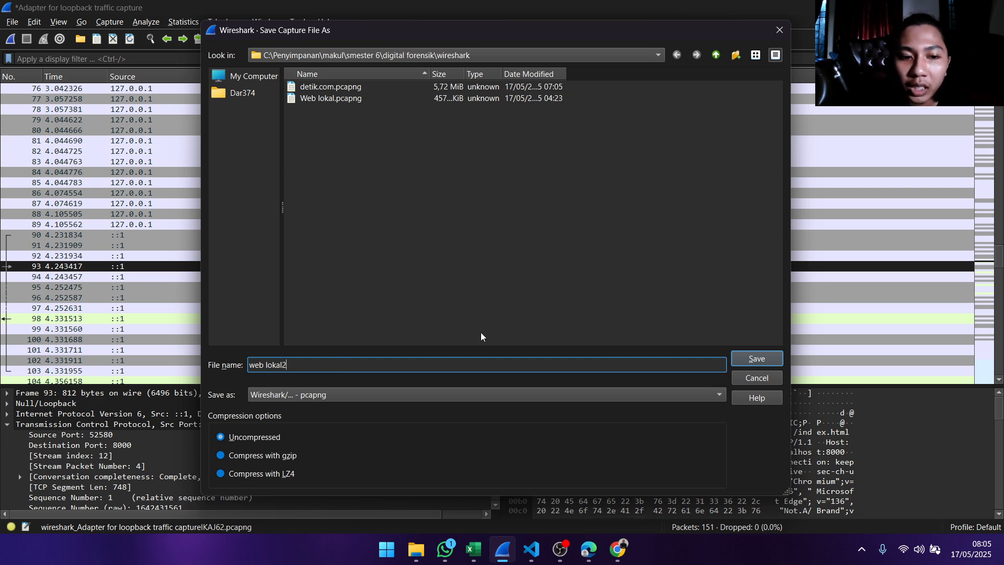
left_click(753, 359)
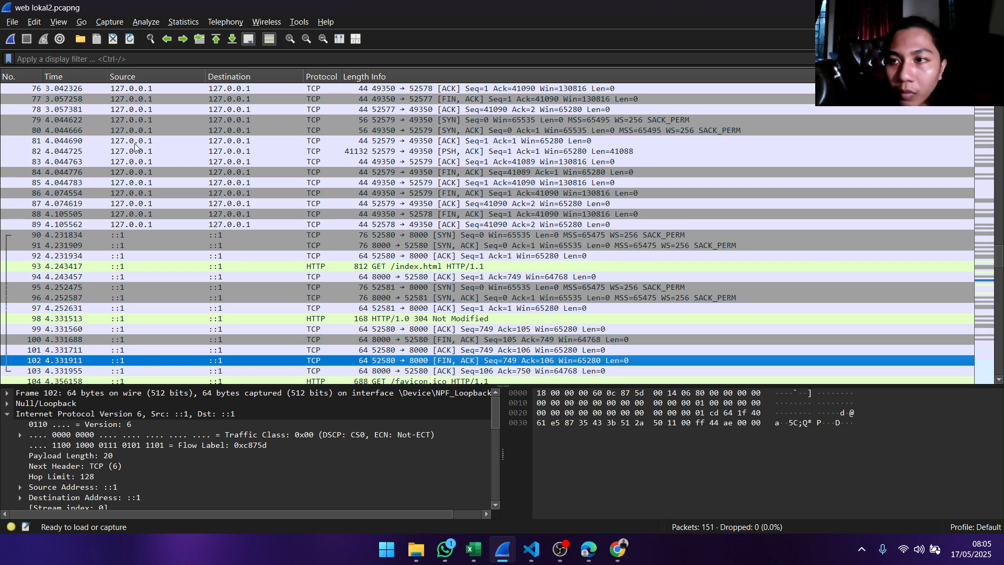
- Close the web lokal2 capture file and select the Wi-Fi interface for capturing
left_click(12, 22)
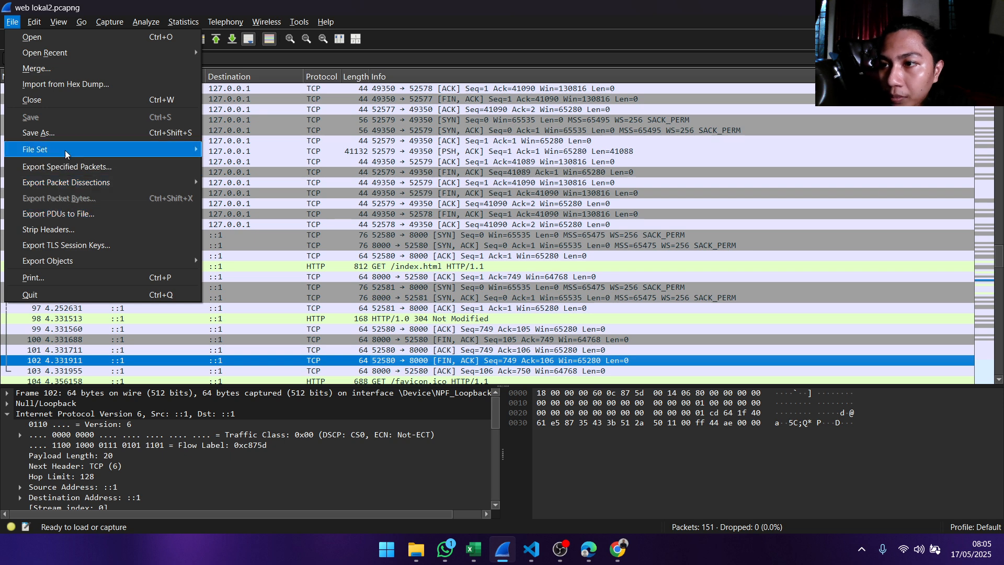
left_click(32, 100)
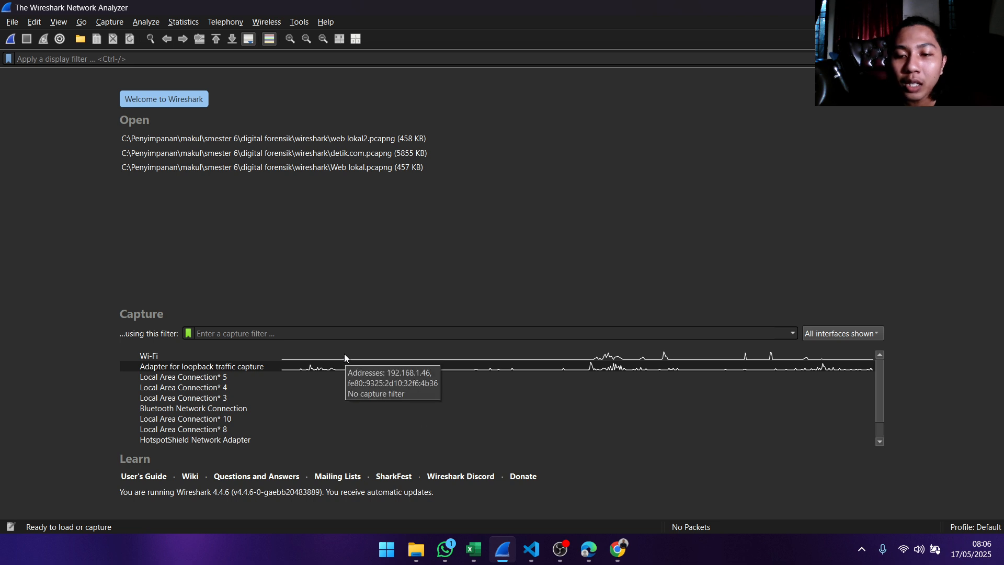
left_click(344, 356)
- Switch to Edge, replace the local website's page with a new tab, and enter detik.com as its address without loading it
mouse_move(455, 533)
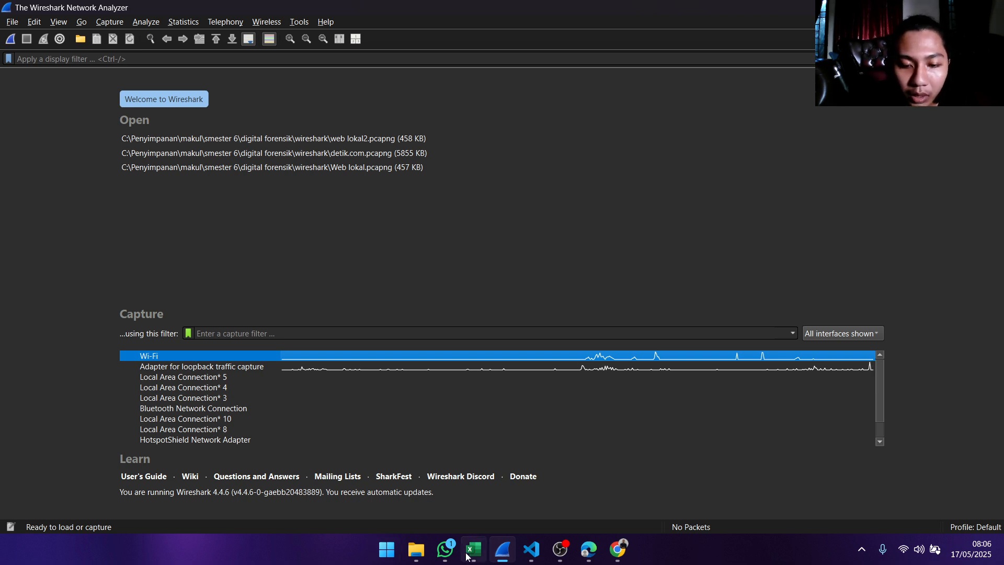
left_click(589, 555)
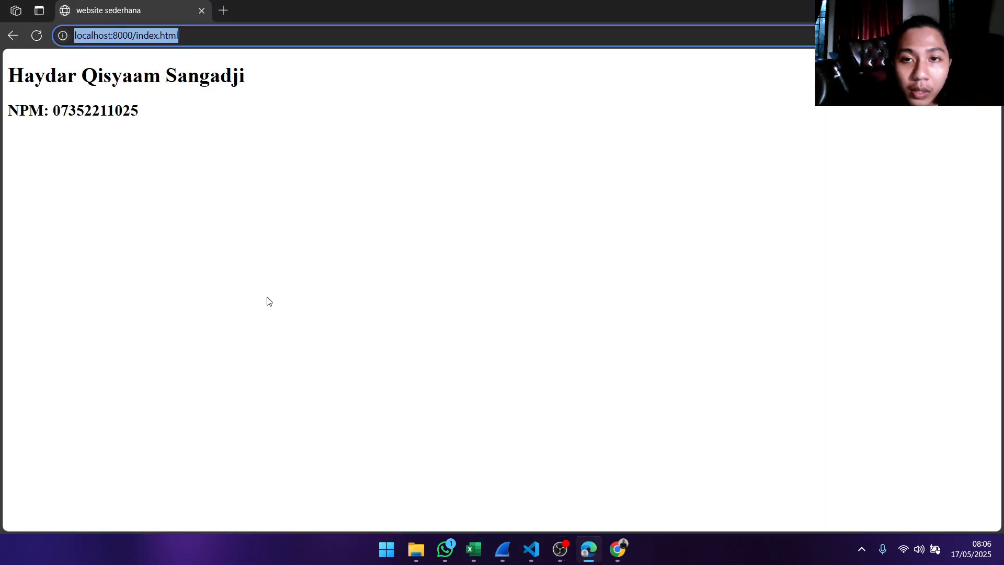
left_click(224, 11)
left_click(201, 11)
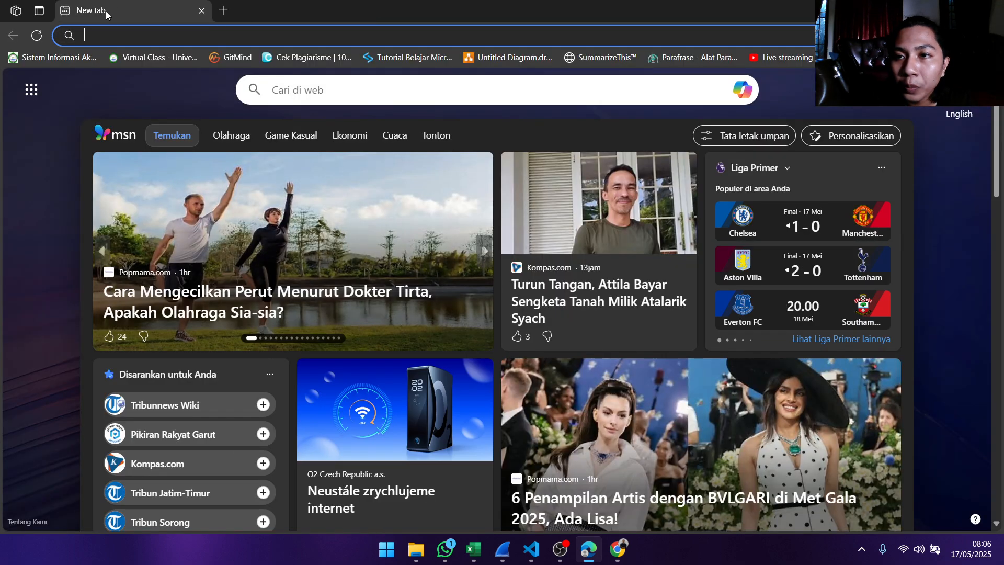
left_click(121, 37)
type("de")
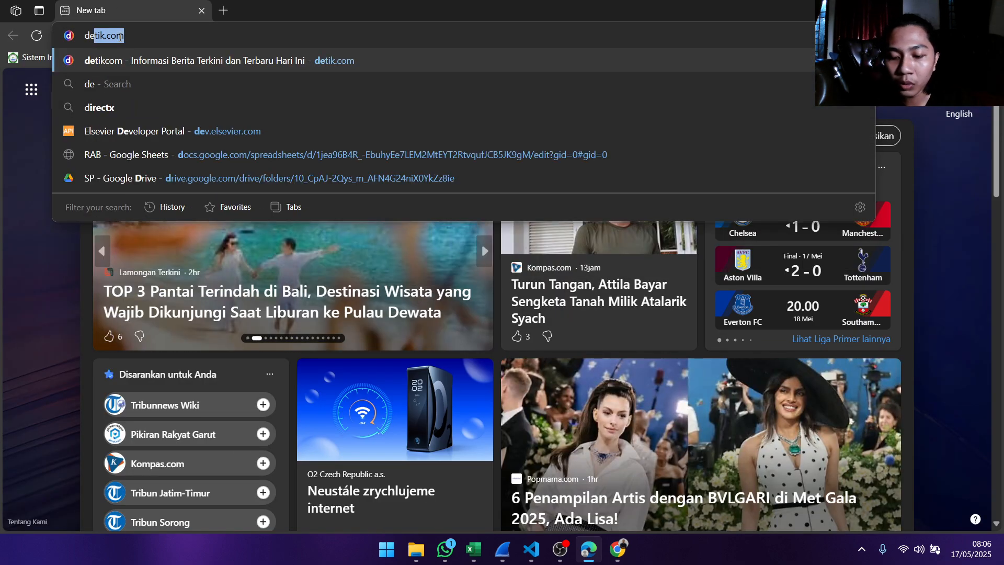
type("tik.com")
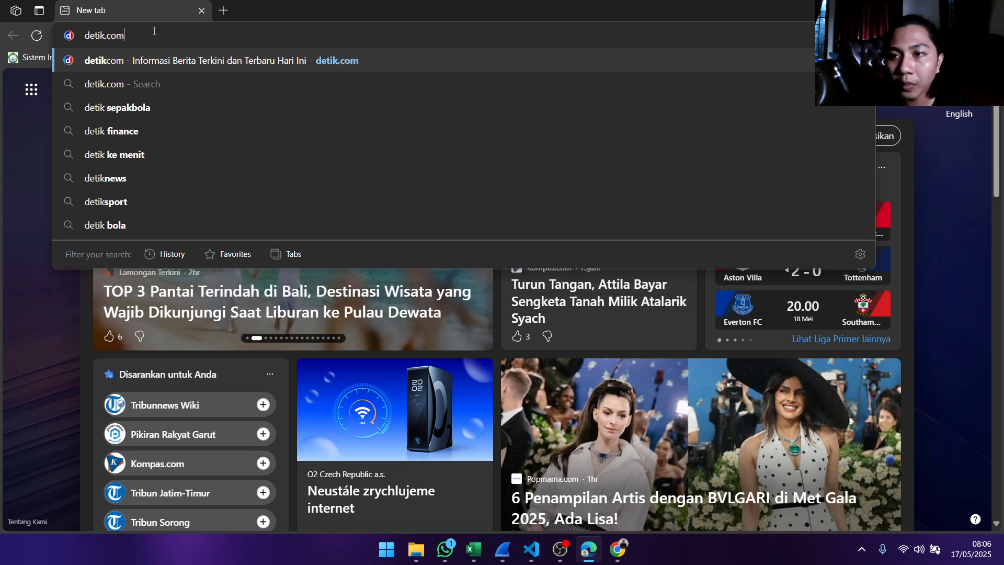
- Switch to Wireshark to start capturing on Wi-Fi, and load detik.com in Edge
left_click(504, 550)
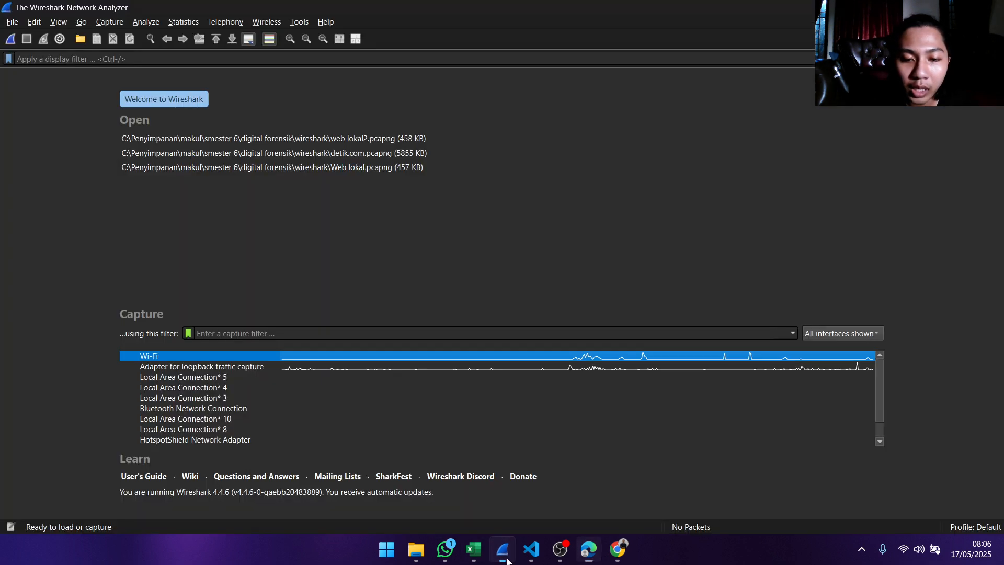
double_click(203, 355)
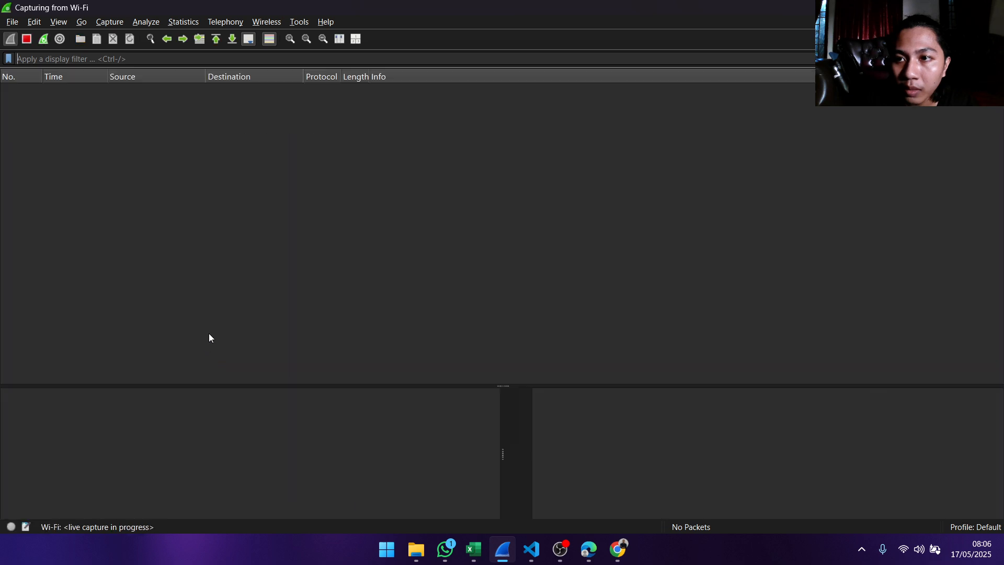
key("alt+Tab")
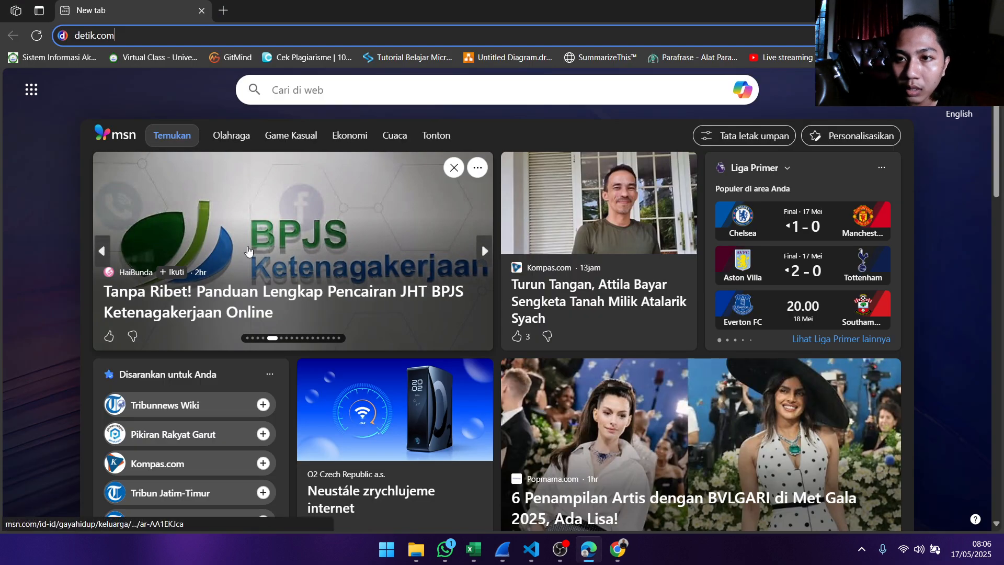
key("Return")
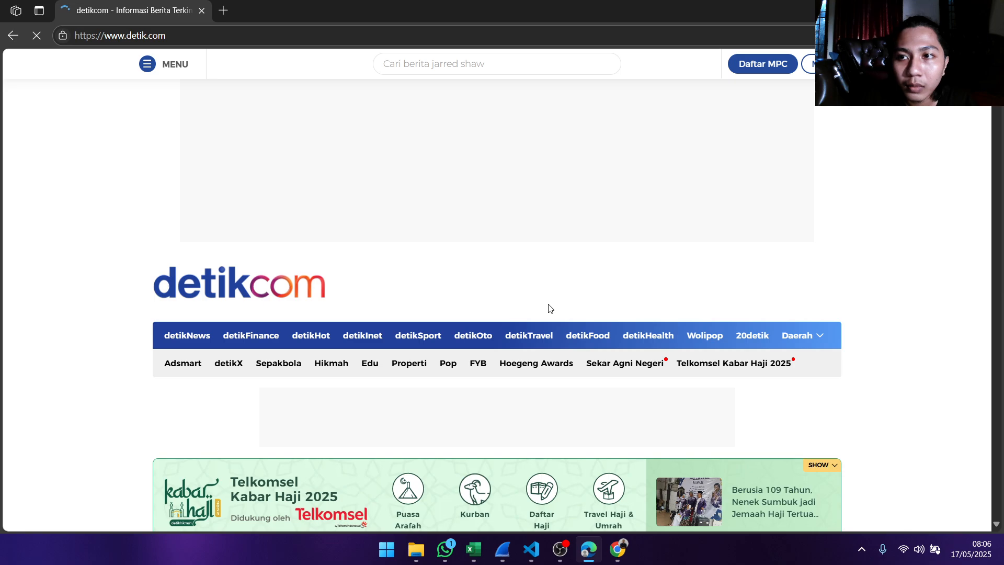
- Browse through the detik.com homepage to generate traffic, and switch to Wireshark to stop the Wi-Fi capture
scroll(551, 309, "down", 12)
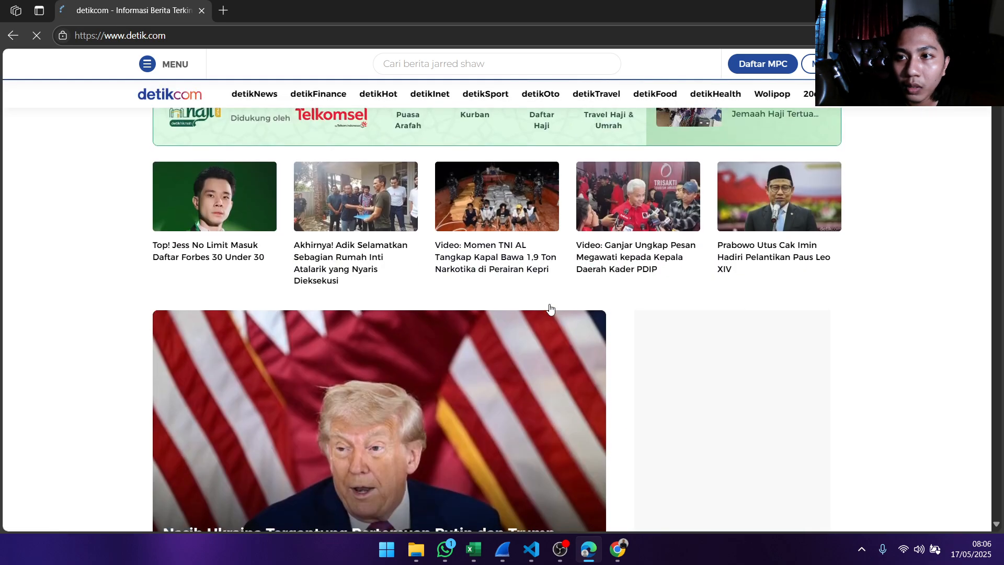
scroll(550, 307, "down", 15)
scroll(550, 307, "up", 6)
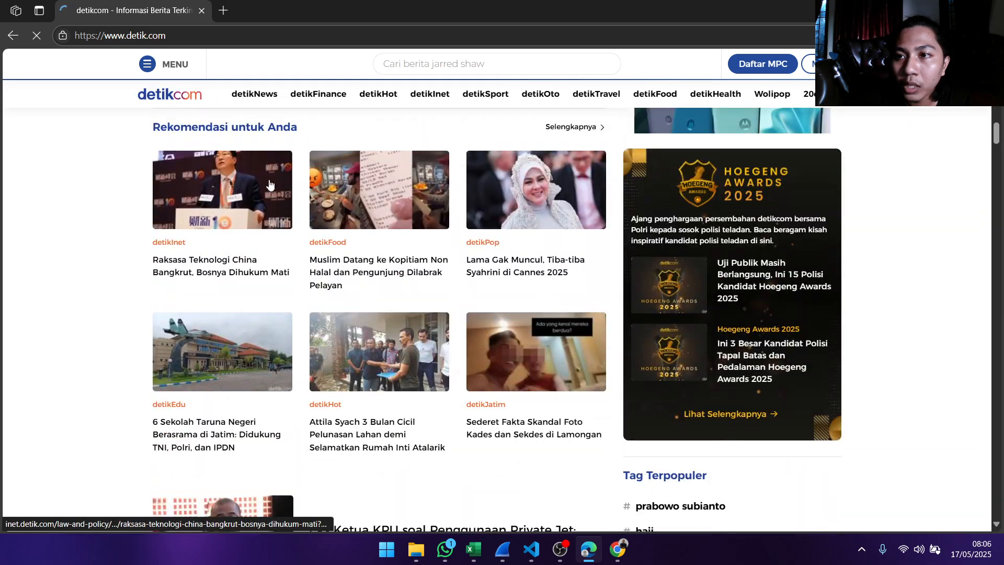
scroll(502, 237, "down", 10)
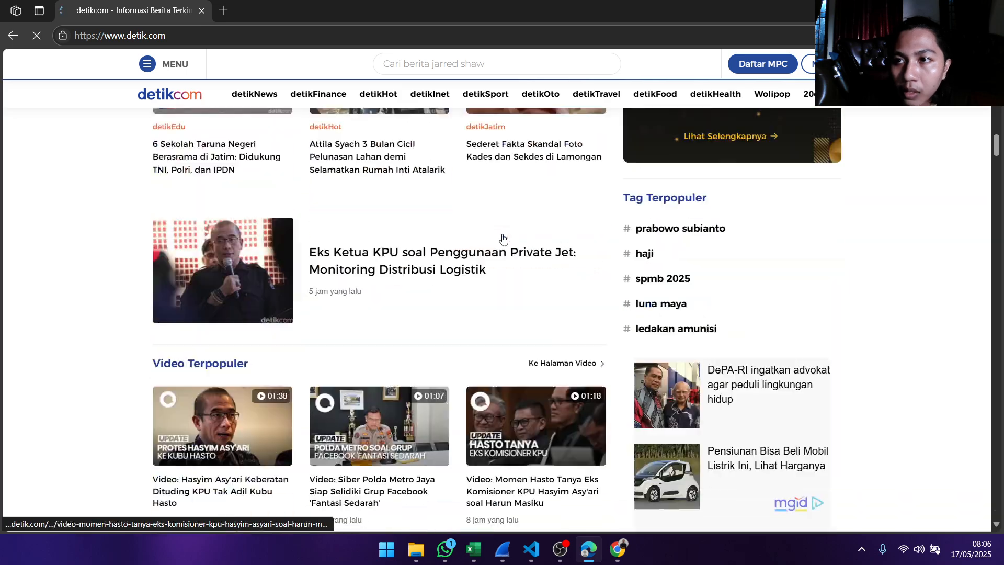
scroll(705, 221, "down", 20)
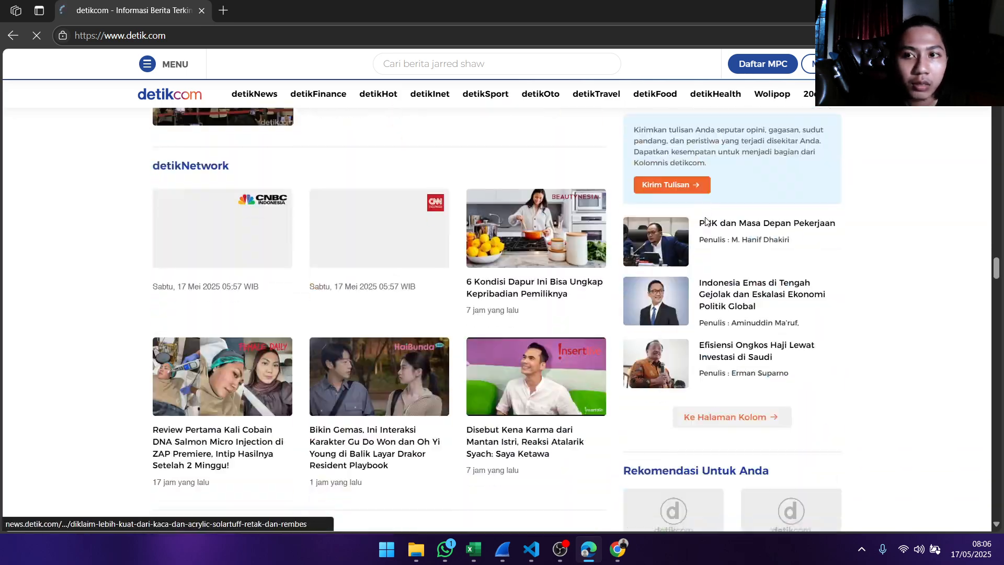
scroll(705, 220, "up", 15)
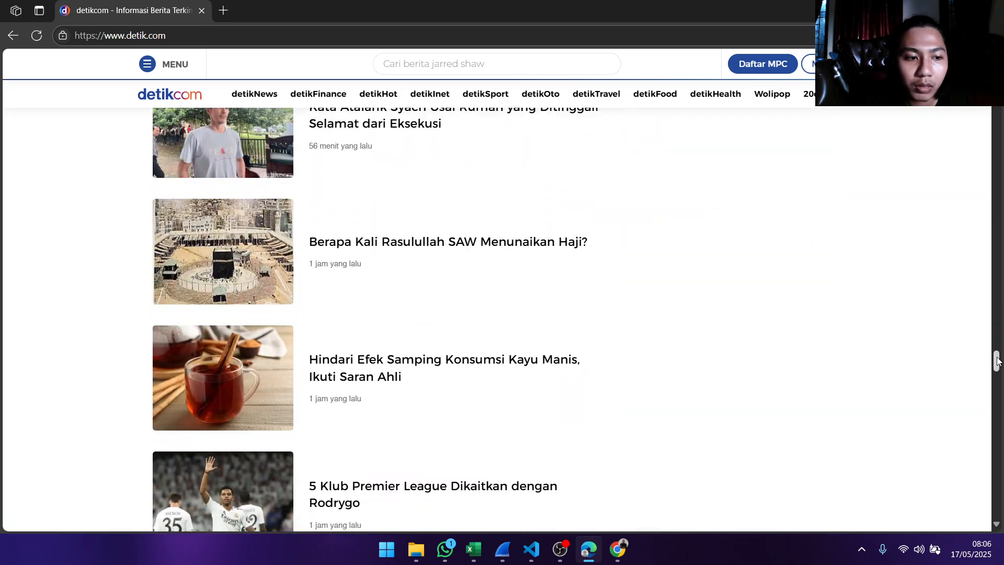
scroll(571, 293, "up", 5)
key("alt+Tab")
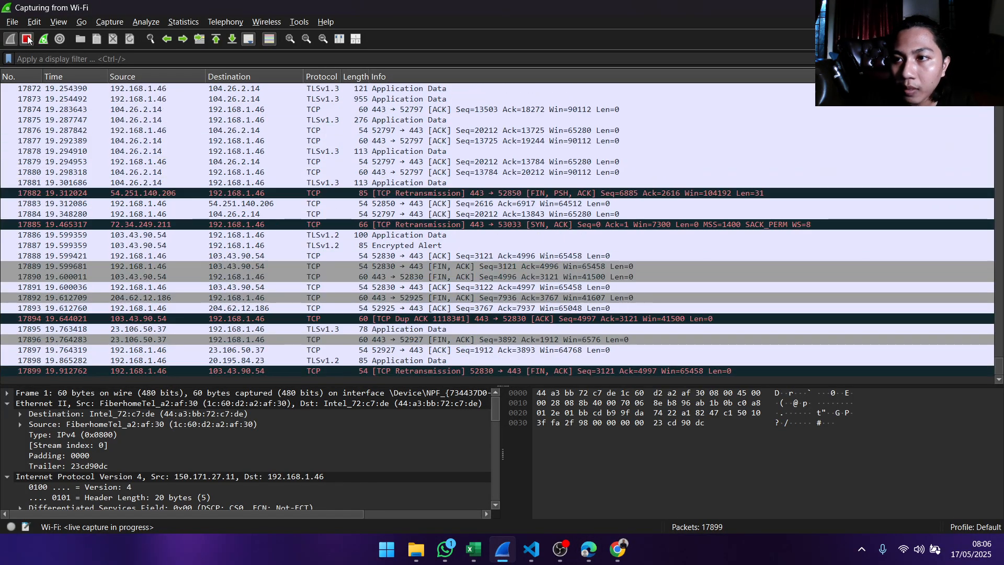
left_click(27, 39)
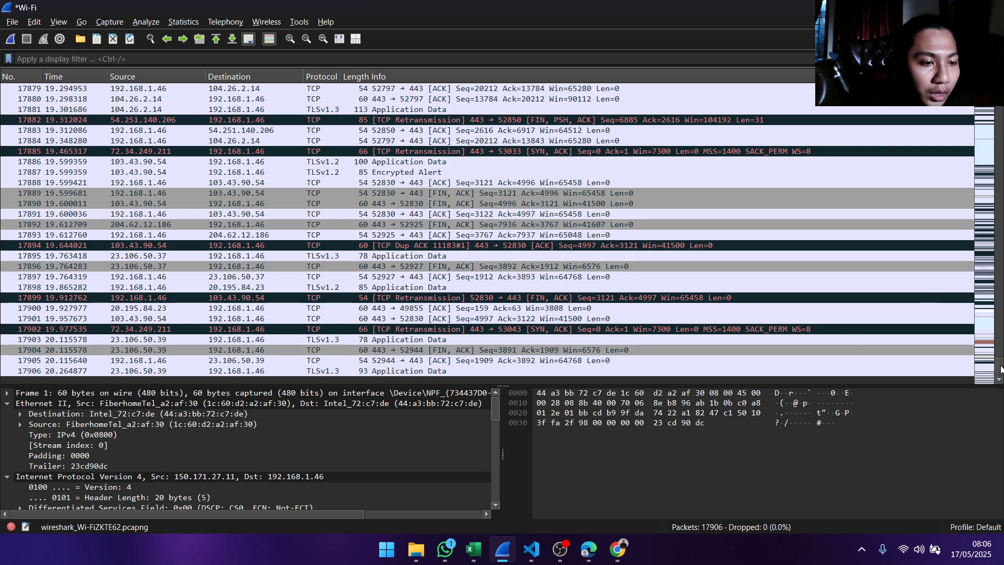
- Return to the first captured packets and start entering a display filter for the Wi-Fi capture
left_click_drag(1001, 369, 998, 111)
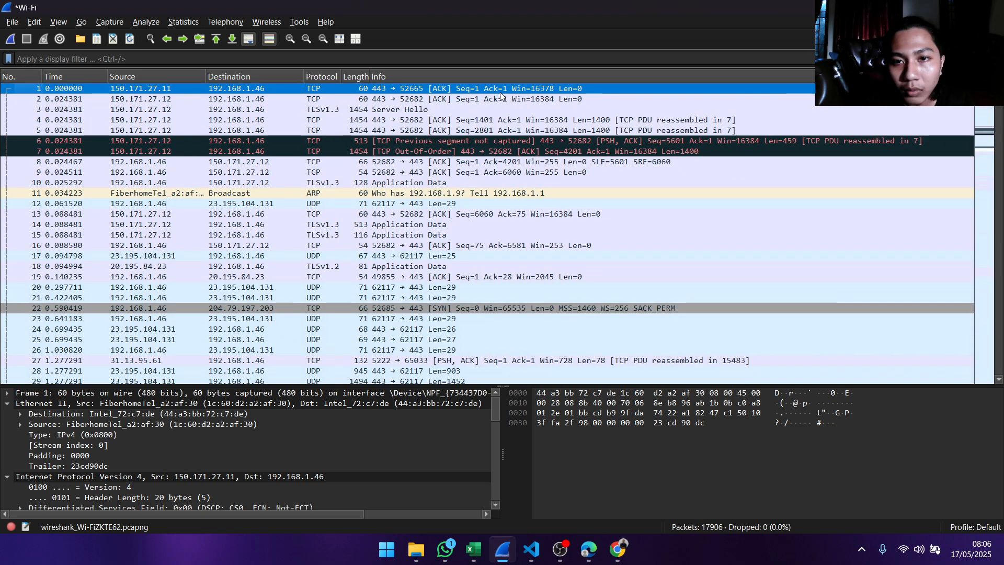
left_click(149, 60)
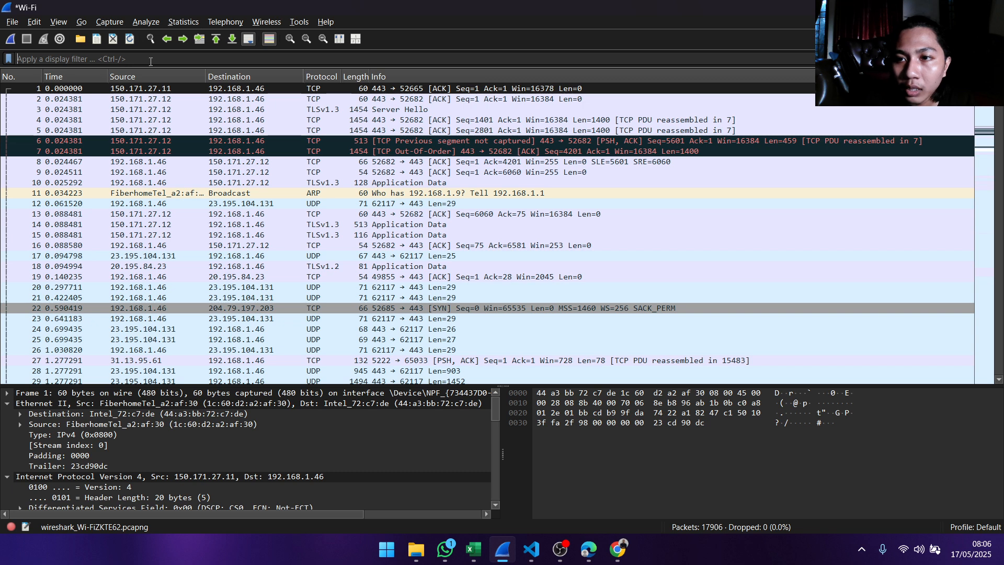
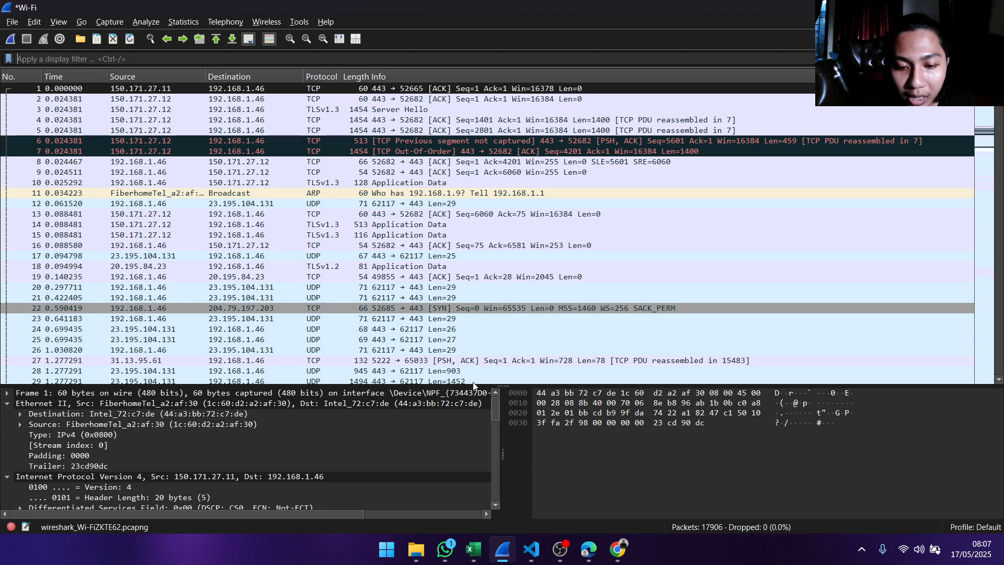
- Copy the detik.com page address from Edge and paste it in Excel as the Nama Website value of the Informasi Website Publik table
left_click(445, 549)
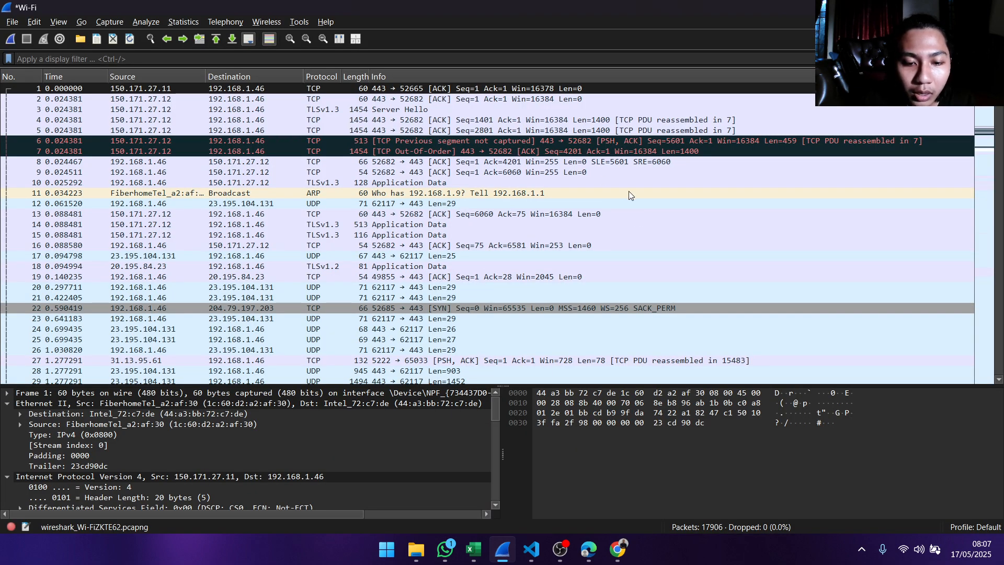
left_click(473, 549)
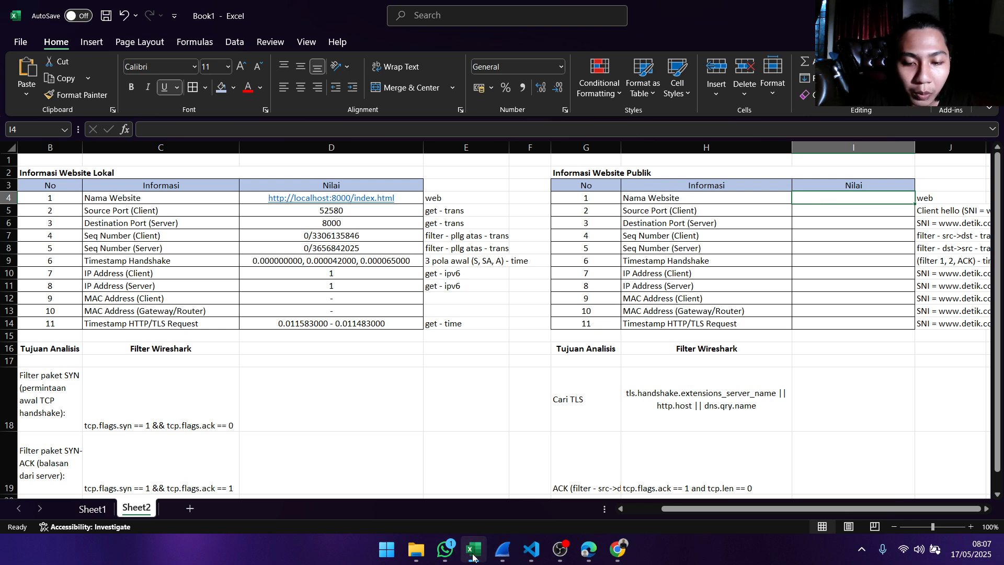
mouse_move(501, 554)
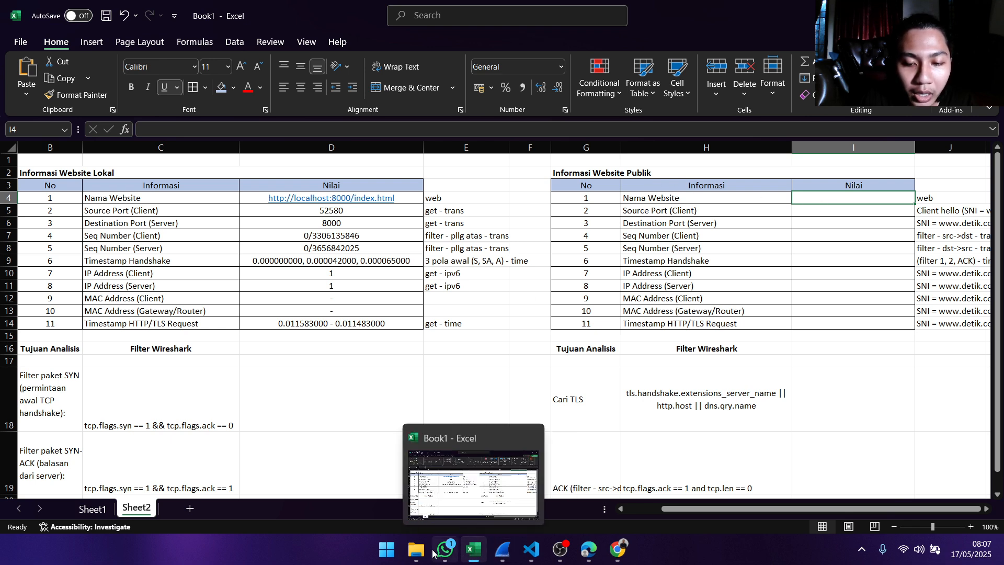
left_click(589, 549)
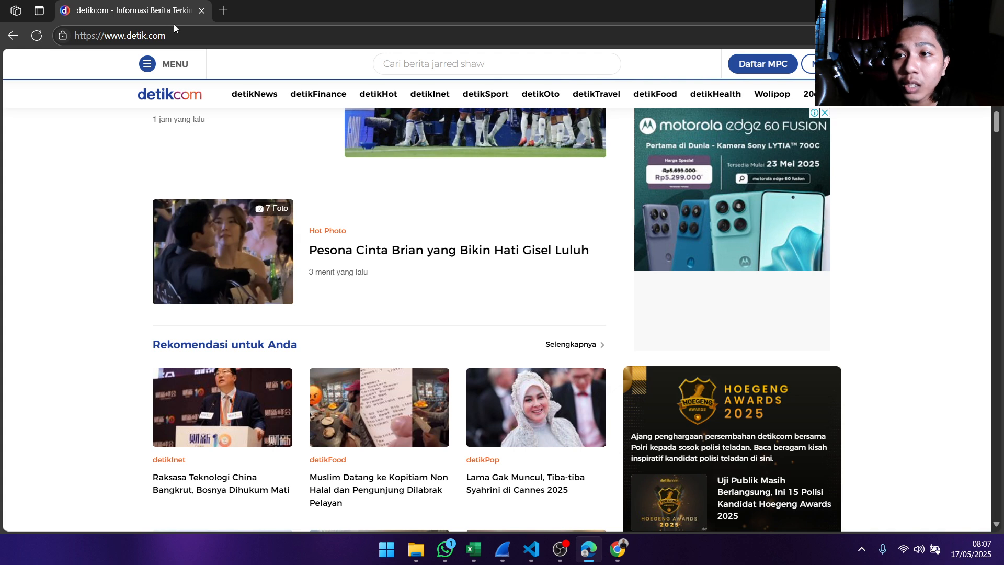
left_click(186, 34)
key("ctrl+c")
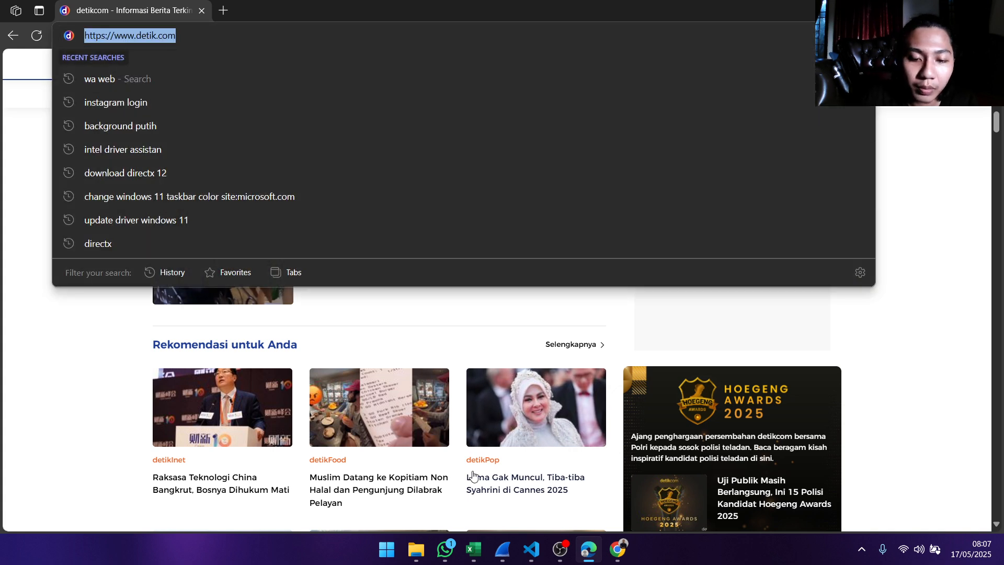
left_click(474, 549)
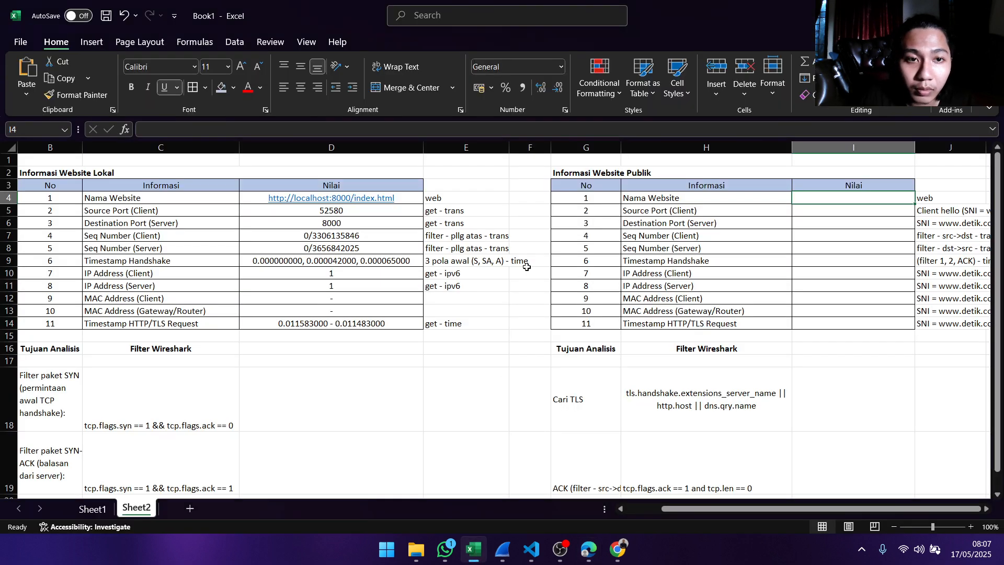
double_click(853, 198)
key("ctrl+v")
key("Return")
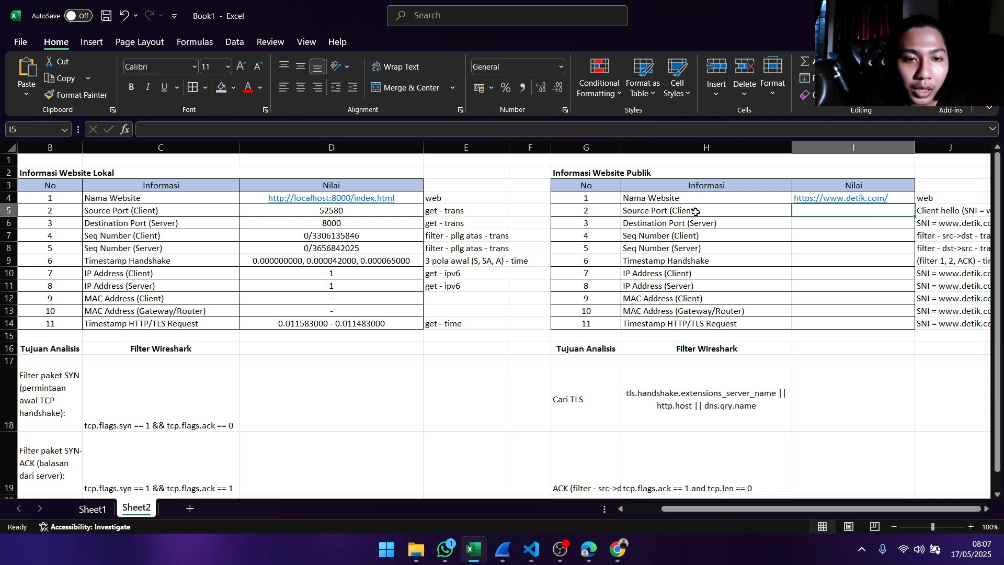
- Review the note for the public website's Source Port (Client) row and the Cari TLS filter listed below the table
key("Down")
key("Down")
left_click(827, 213)
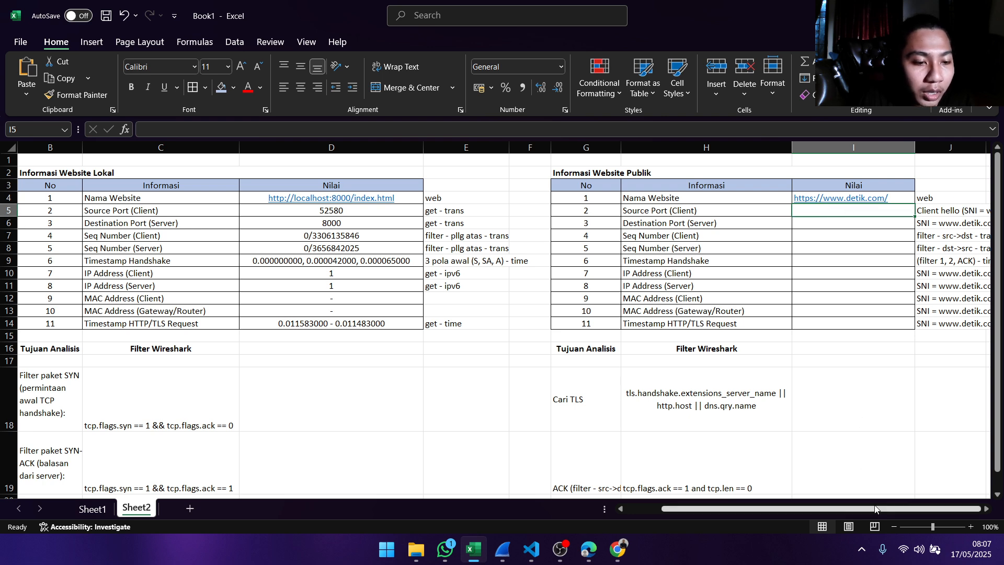
left_click_drag(878, 507, 877, 507)
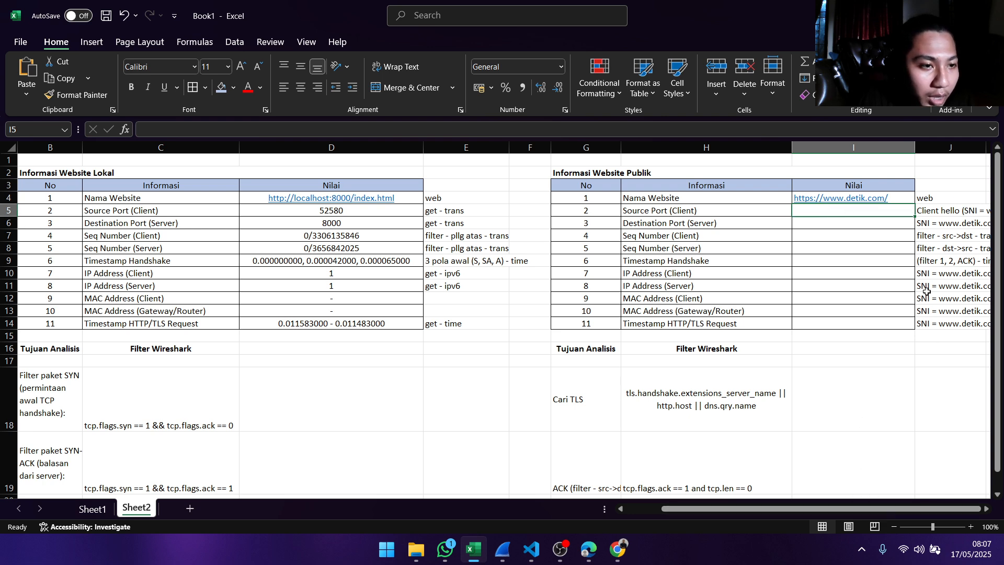
left_click(958, 212)
double_click(970, 210)
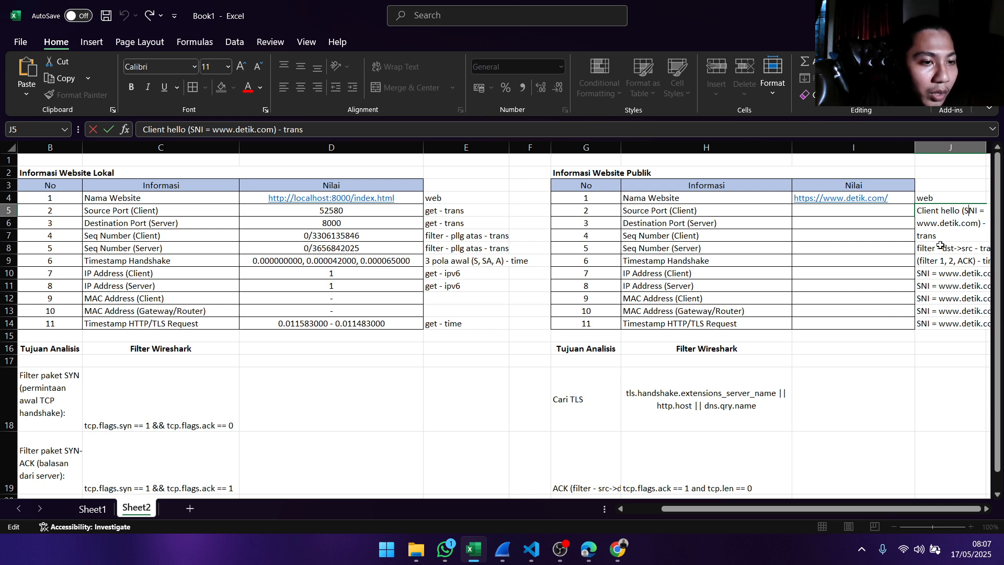
mouse_move(498, 550)
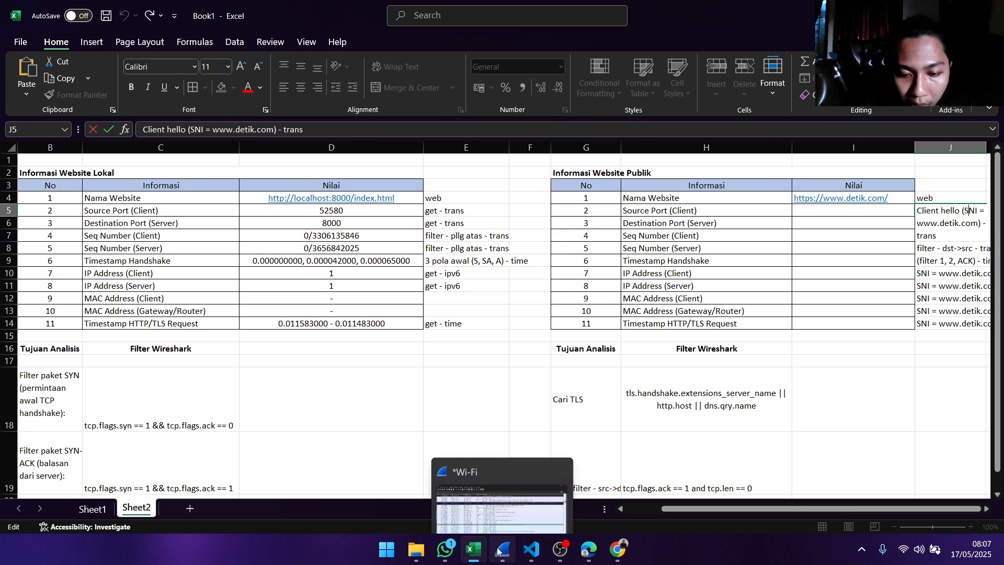
left_click(505, 488)
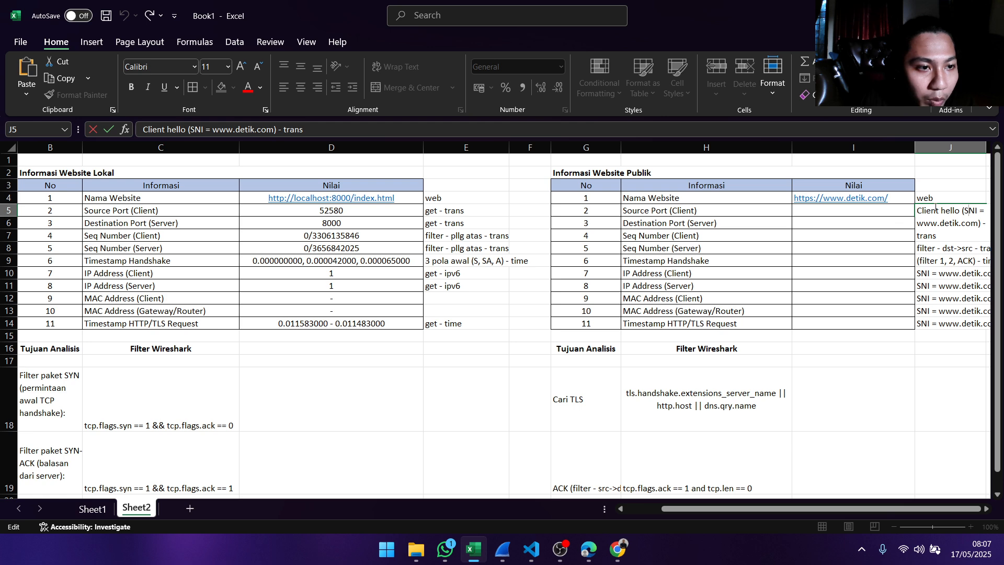
scroll(649, 400, "down", 1)
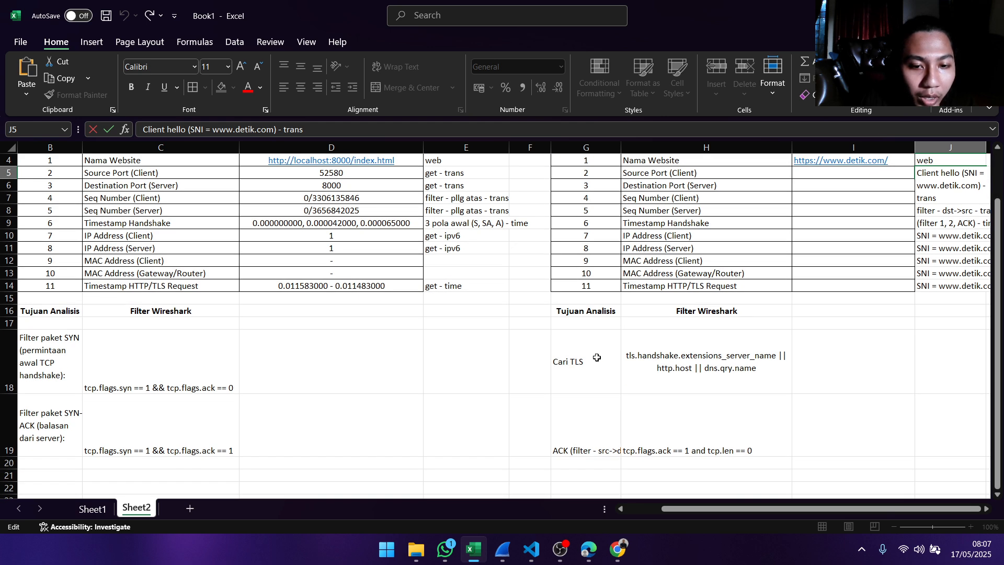
scroll(660, 358, "up", 1)
scroll(664, 356, "down", 1)
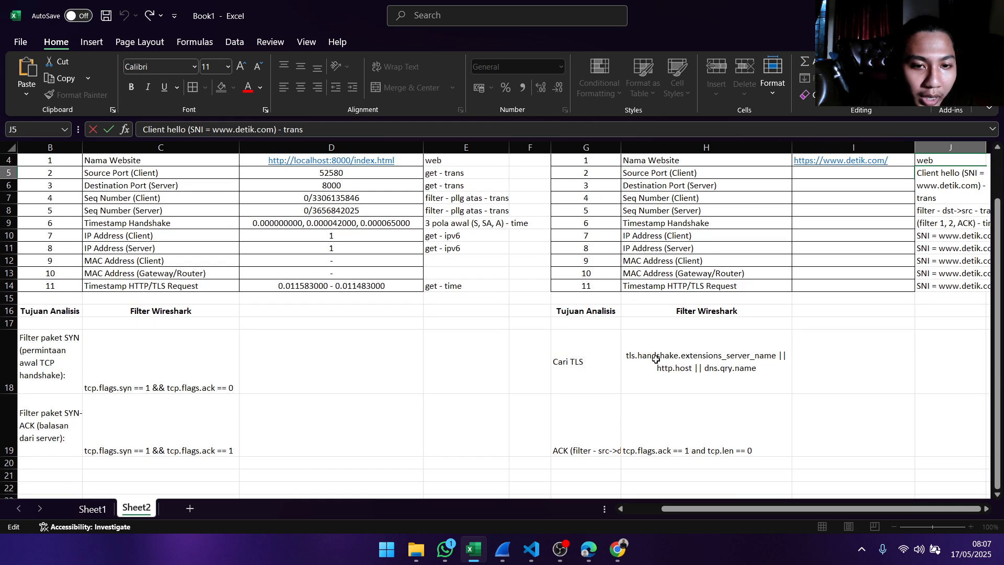
scroll(789, 320, "up", 1)
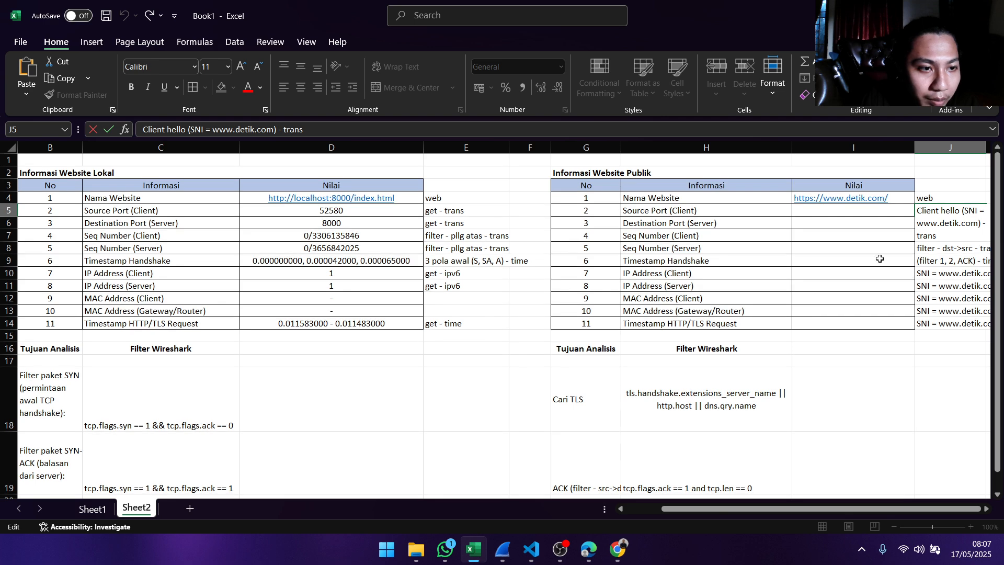
- Switch to Wireshark and apply the display filter tls.handshake.extensions_server_name || http.host || dns.qry.name to the Wi-Fi capture
left_click(499, 549)
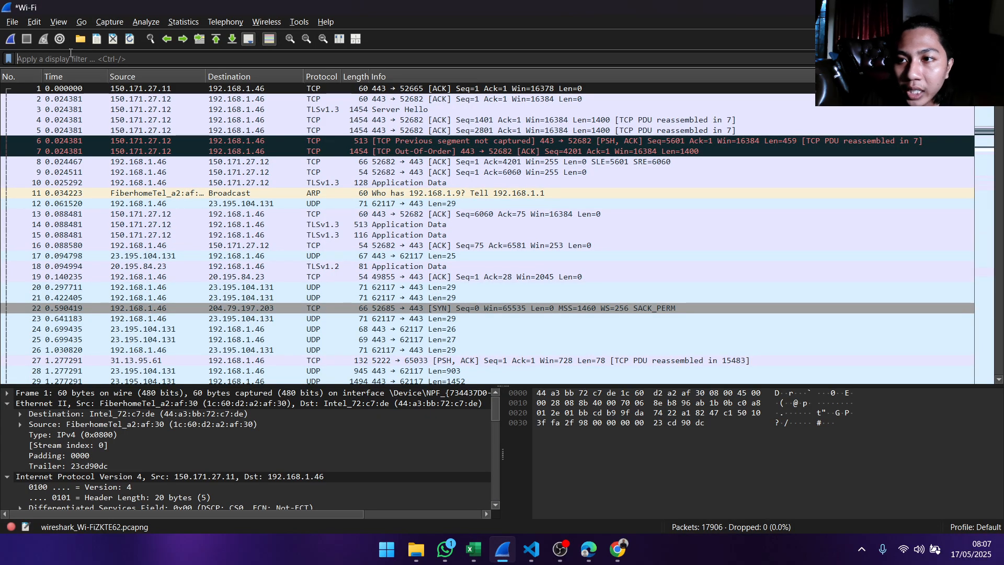
type("t")
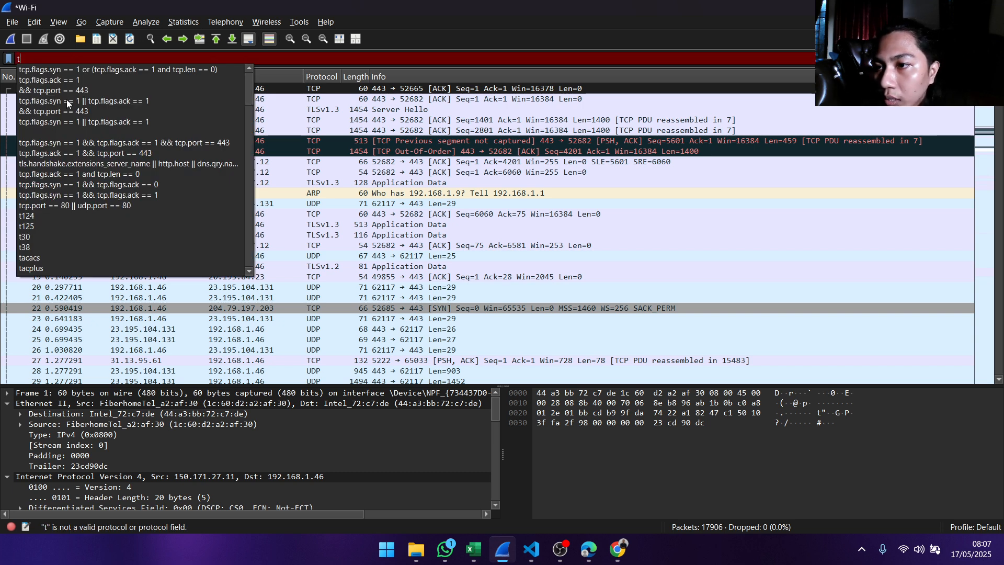
left_click(63, 165)
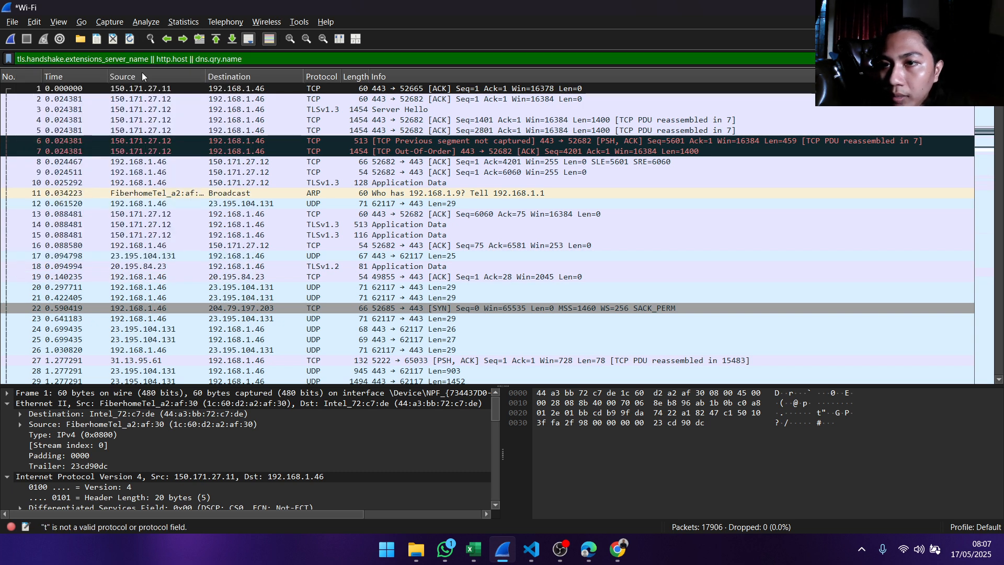
key("Return")
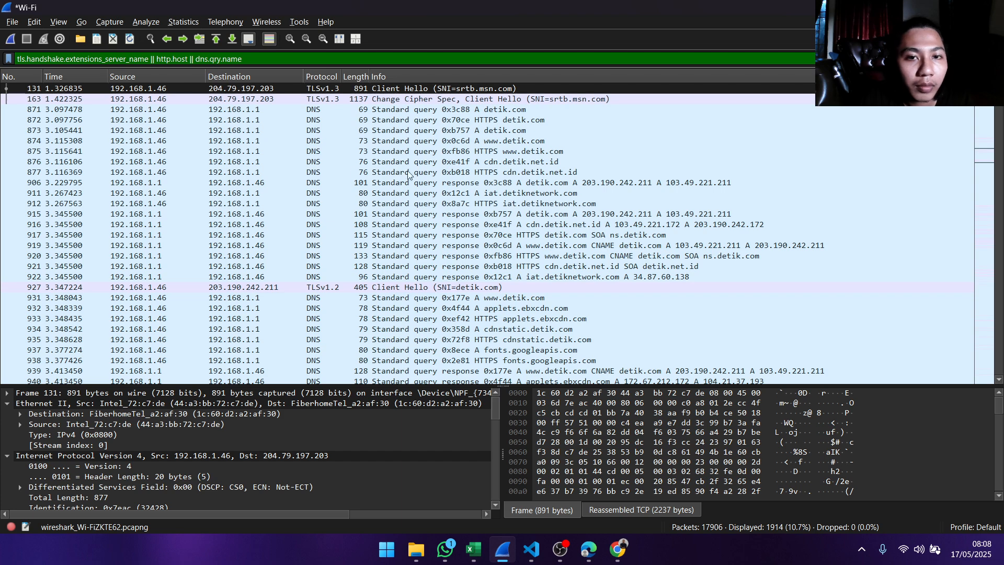
scroll(400, 111, "down", 5)
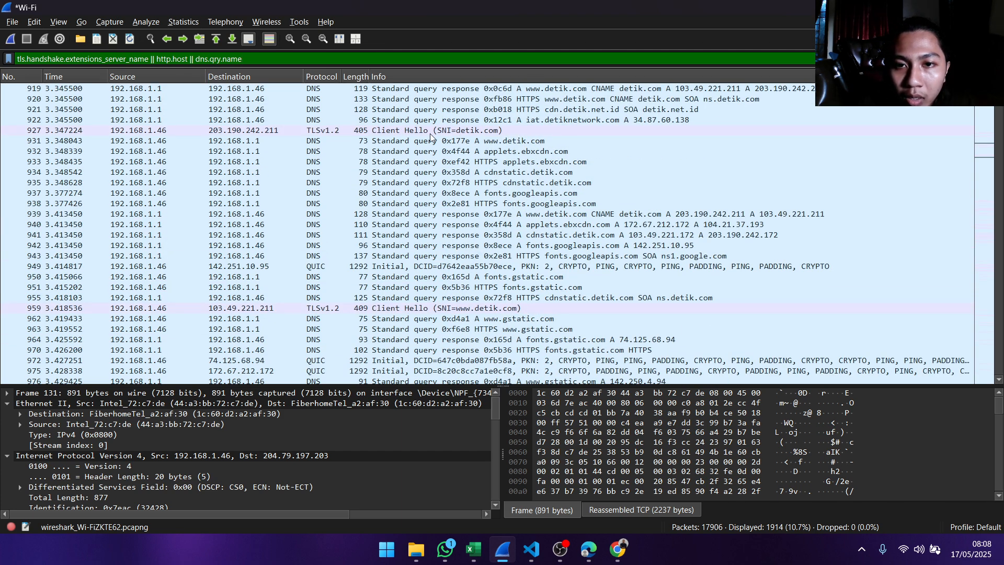
scroll(404, 137, "down", 2)
scroll(402, 137, "down", 2)
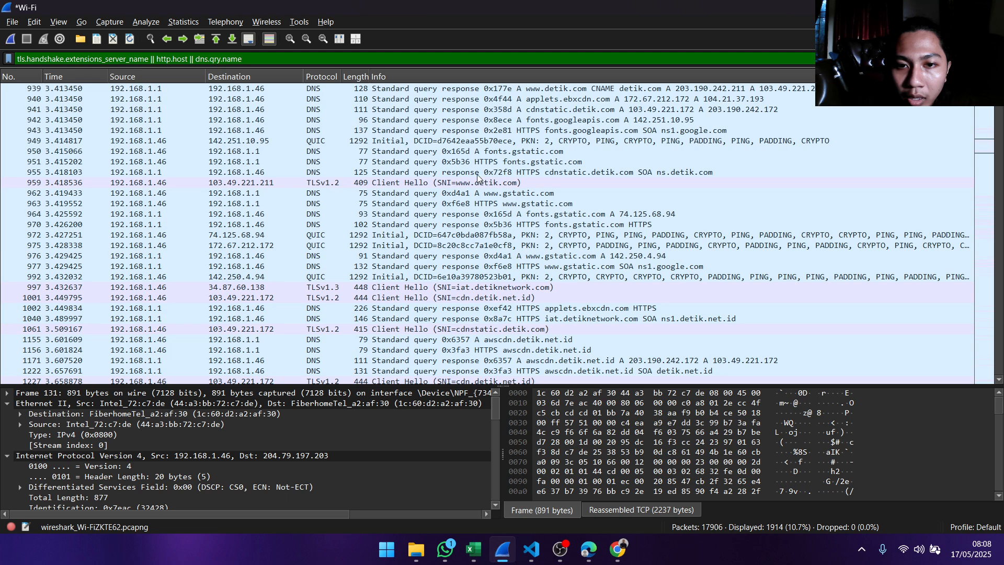
left_click(406, 182)
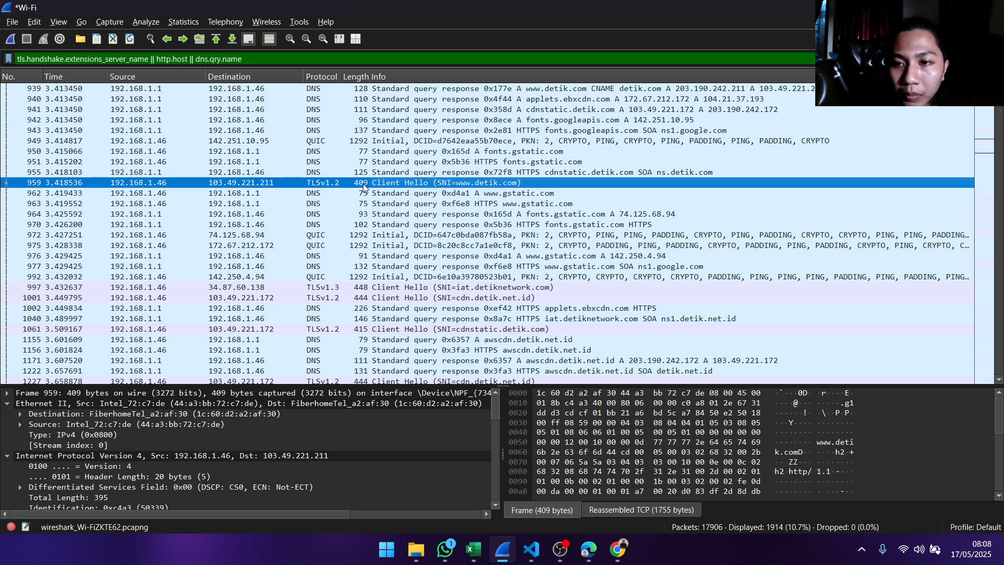
scroll(366, 188, "up", 4)
scroll(395, 191, "down", 2)
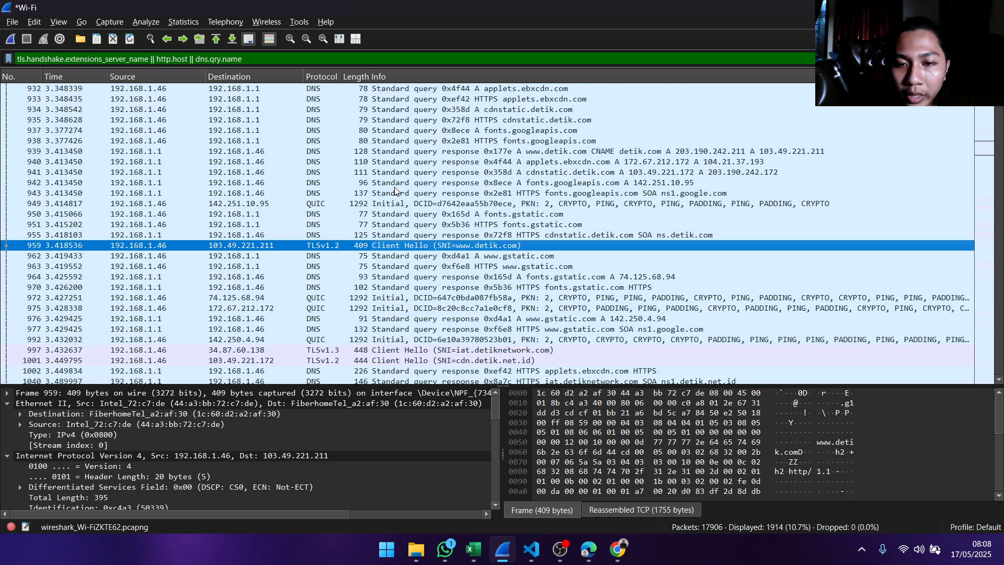
double_click(401, 246)
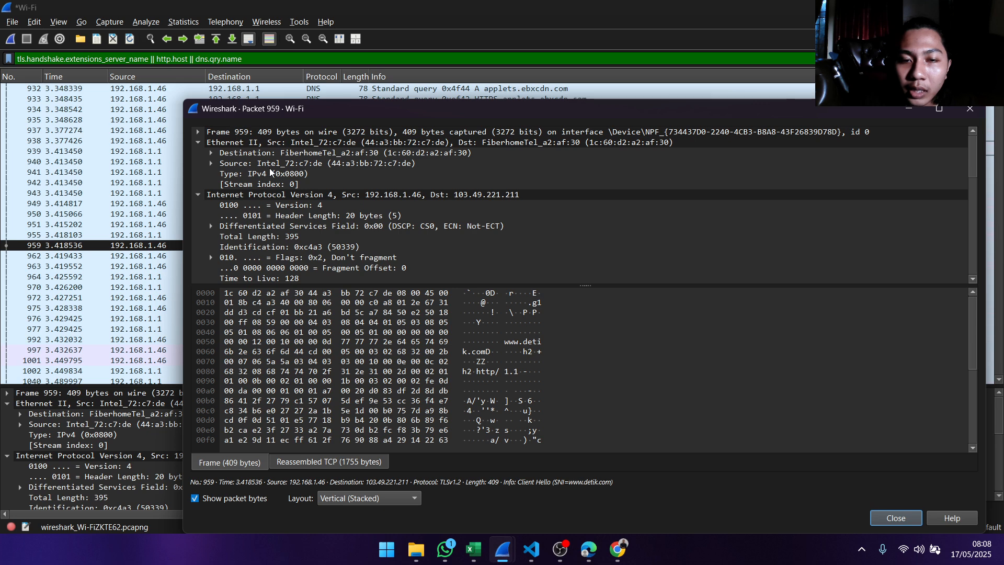
left_click_drag(850, 115, 839, 82)
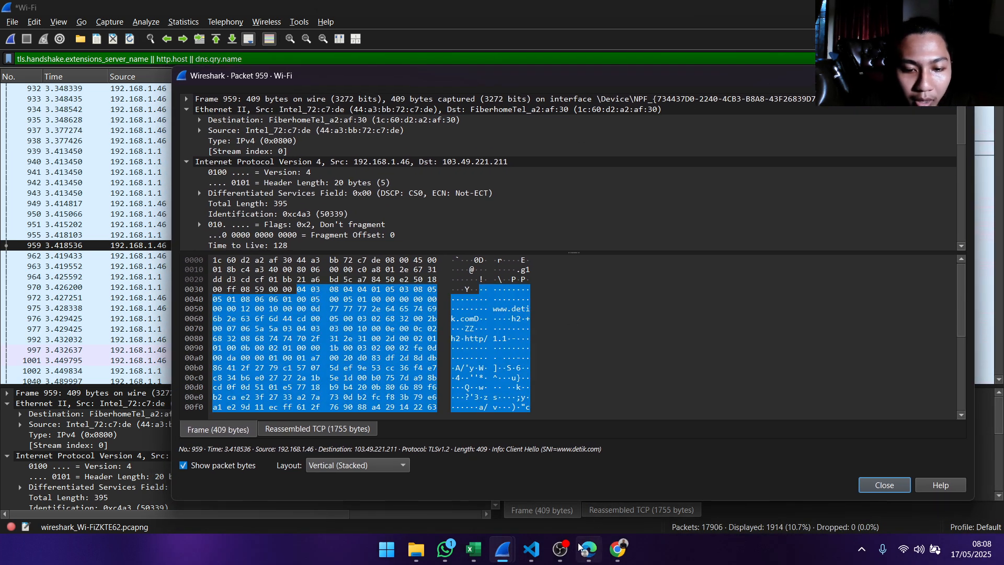
- Collapse the packet's Ethernet II and Internet Protocol sections and copy the TCP Source Port value
mouse_move(472, 549)
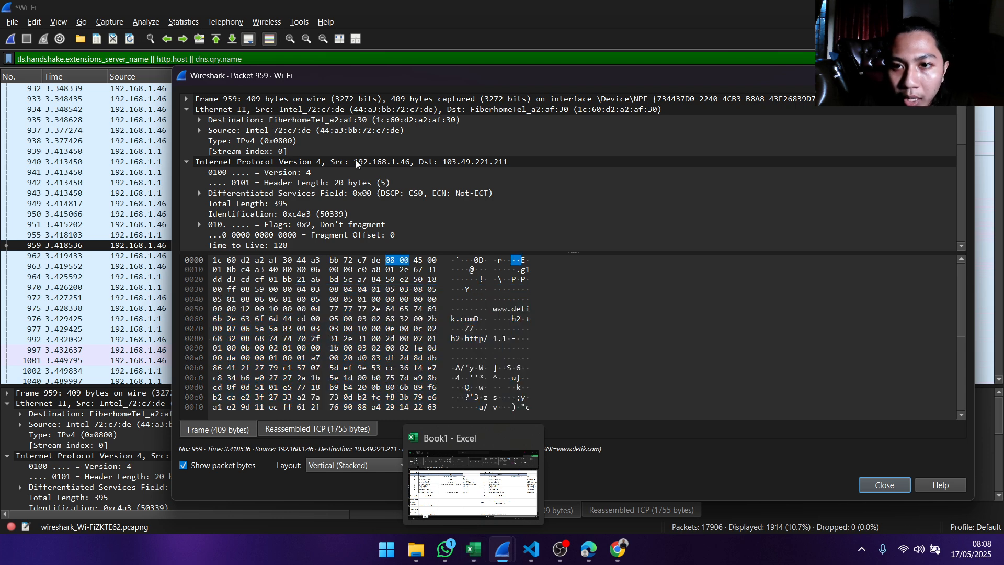
left_click(187, 109)
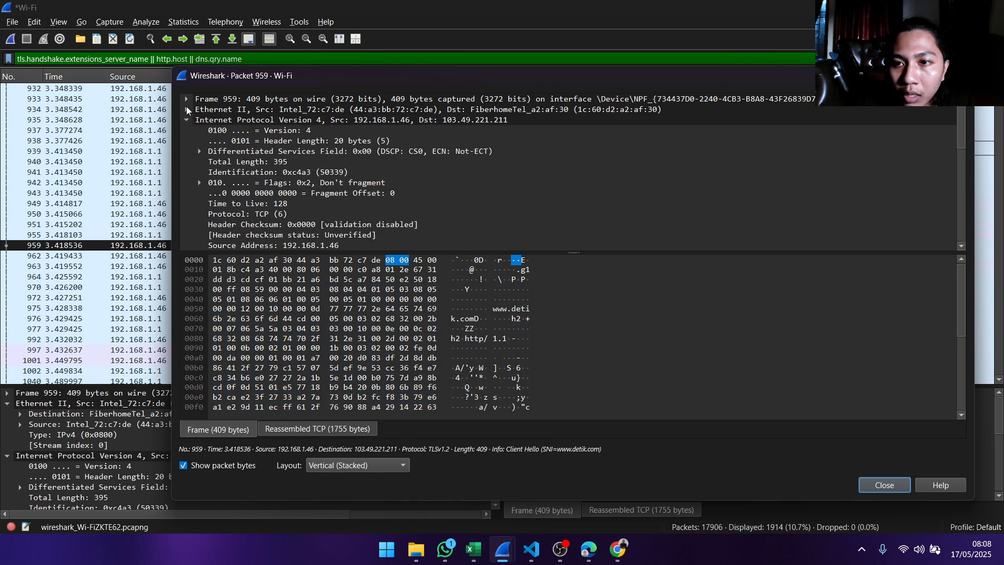
left_click(187, 119)
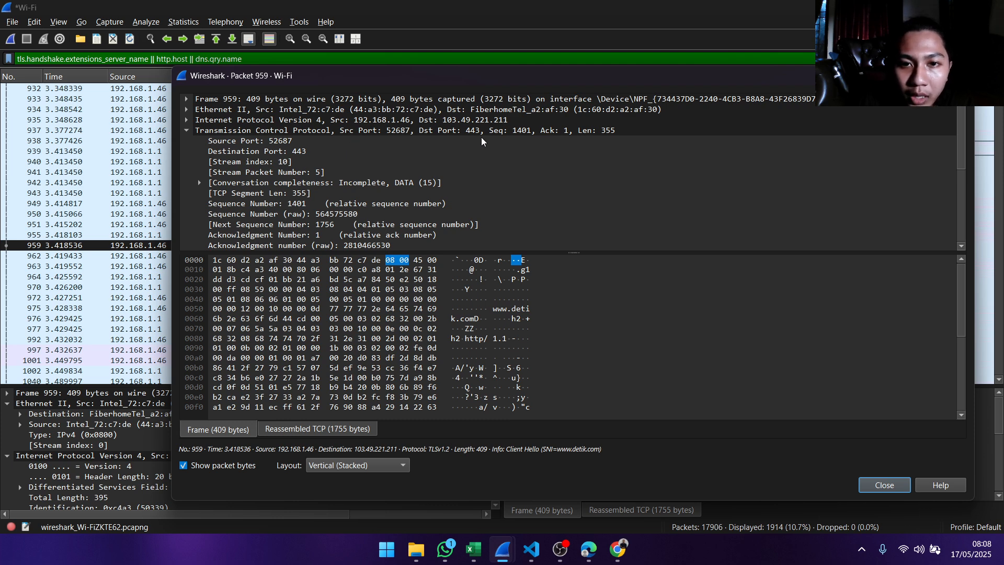
left_click(276, 142)
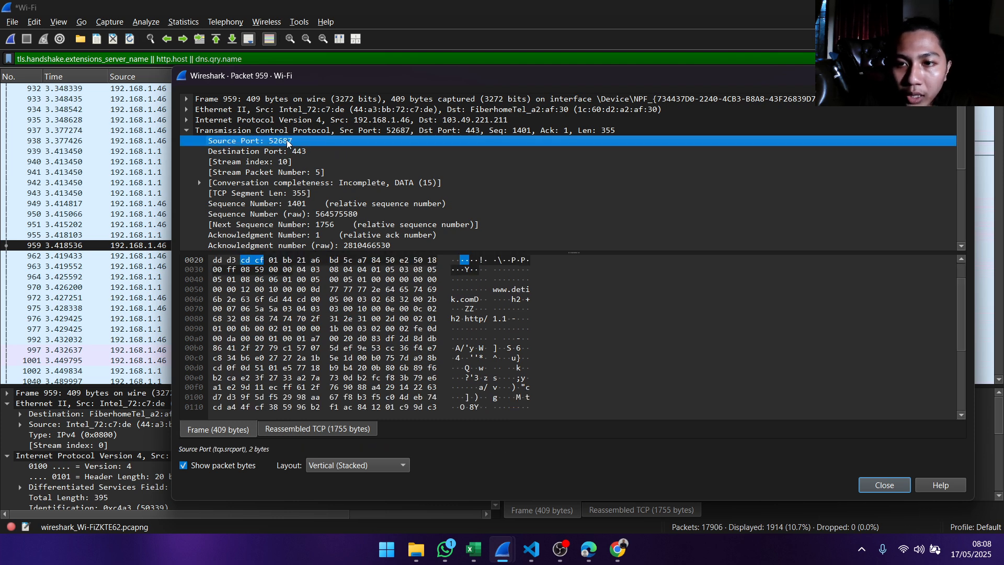
right_click(272, 144)
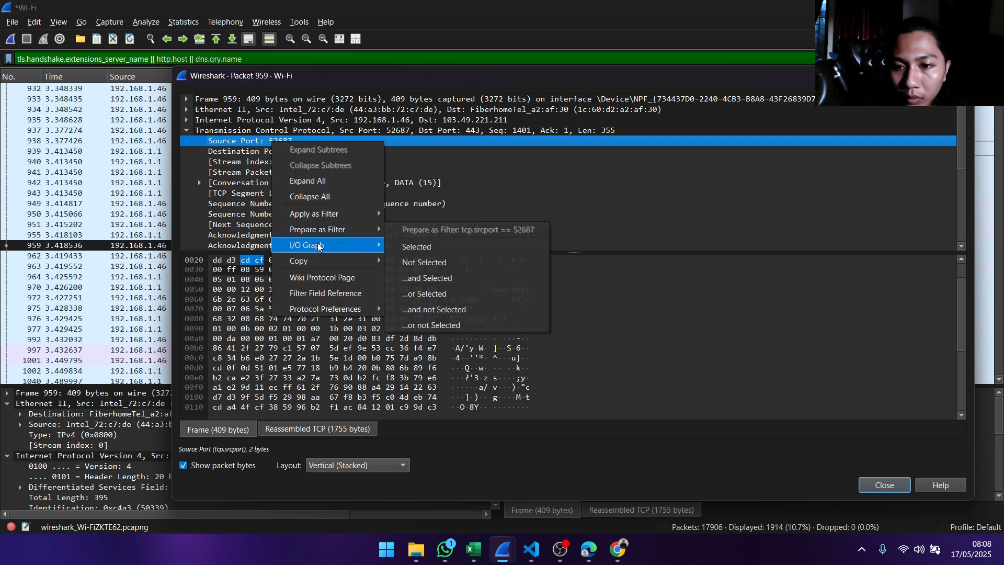
mouse_move(330, 266)
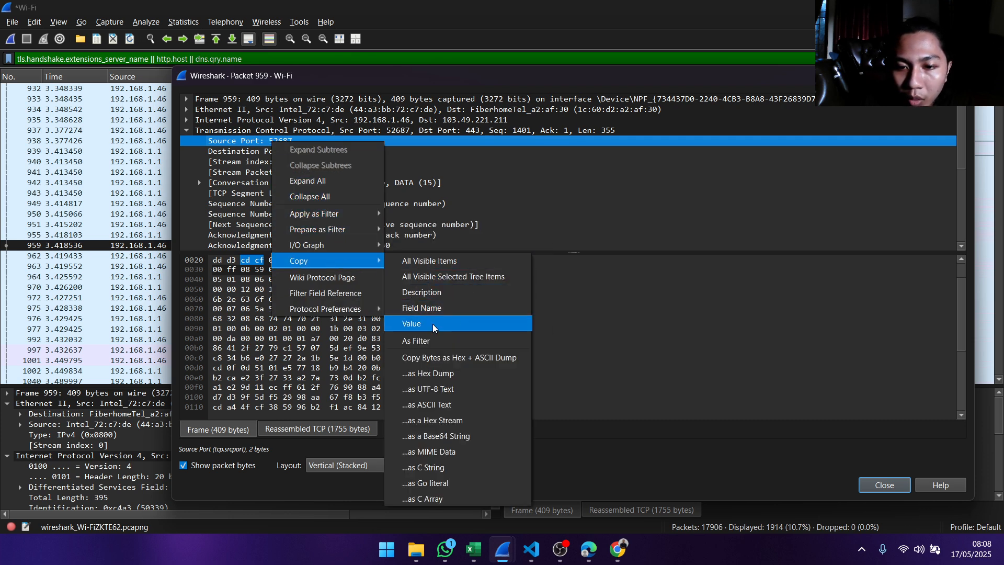
left_click(413, 323)
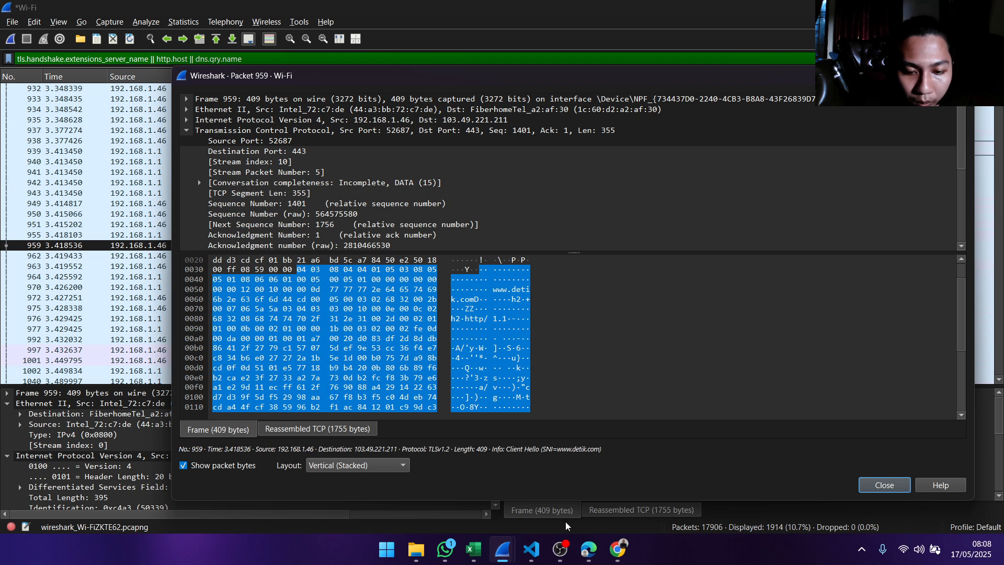
- Switch to Excel and paste 52687 as the Source Port (Client) value in the Informasi Website Publik table
mouse_move(474, 549)
left_click(466, 481)
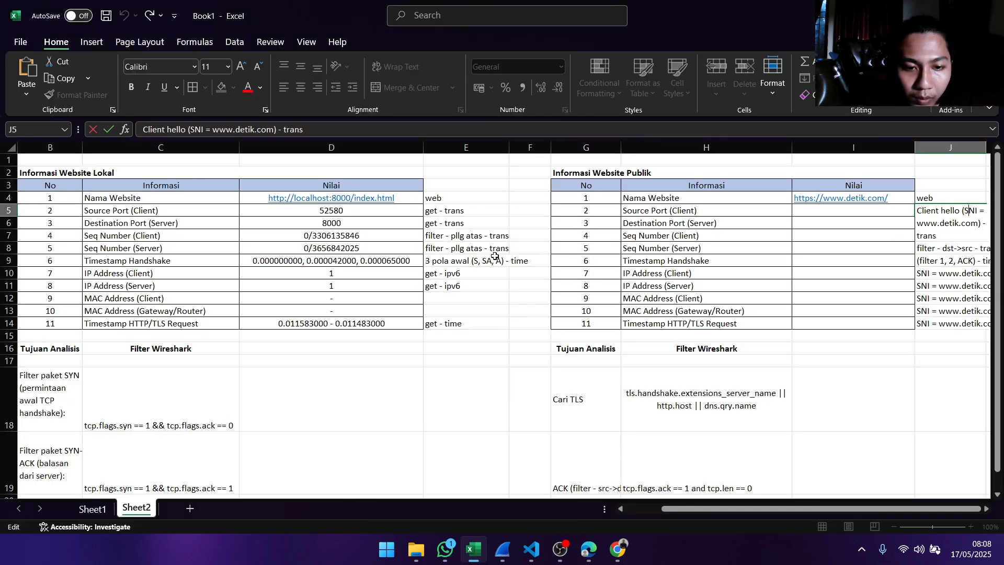
left_click(821, 215)
double_click(828, 209)
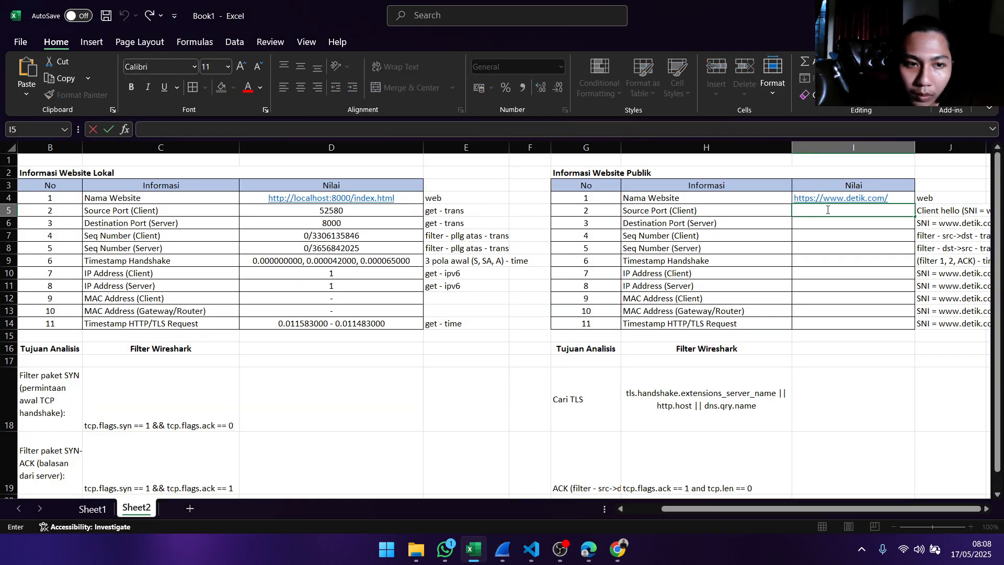
type("52687")
left_click(834, 222)
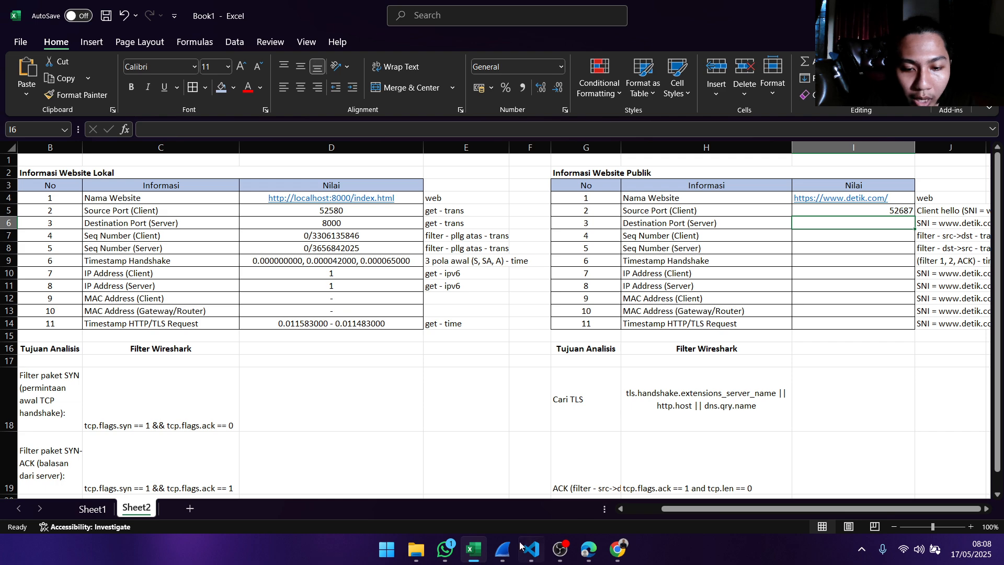
- Switch to the Wireshark details window of packet 959 and copy the TCP Destination Port value
mouse_move(503, 549)
left_click(519, 481)
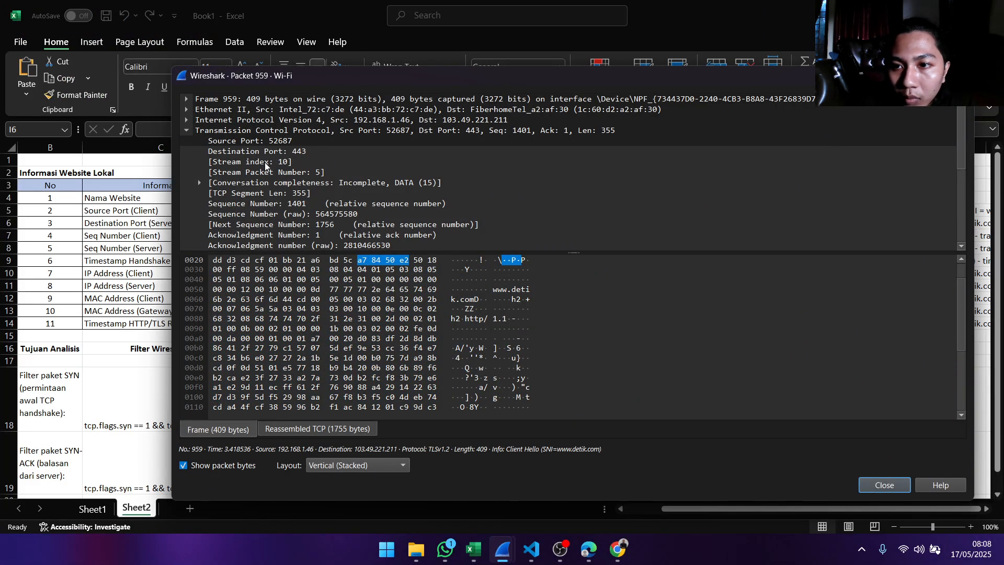
left_click(278, 151)
right_click(295, 152)
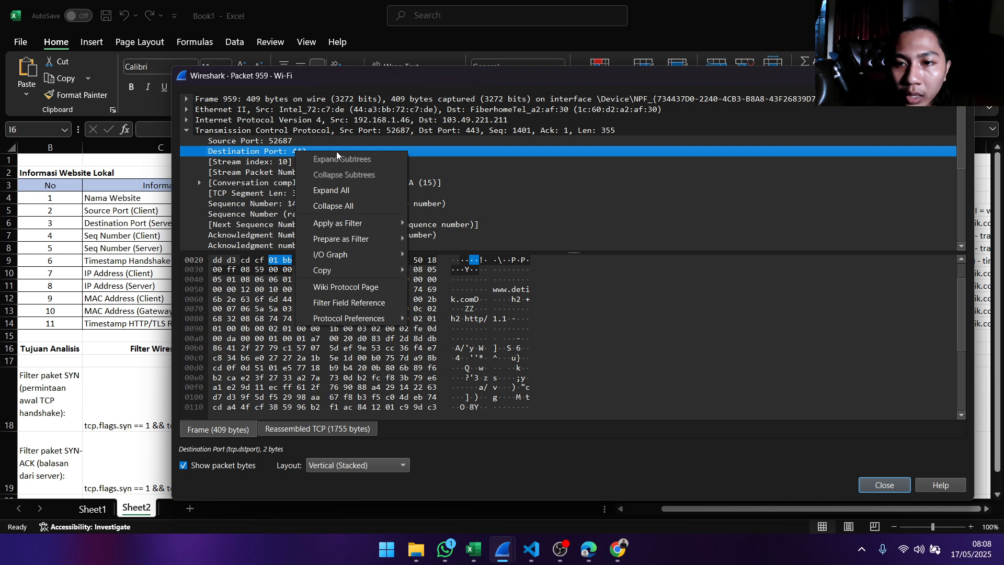
mouse_move(366, 270)
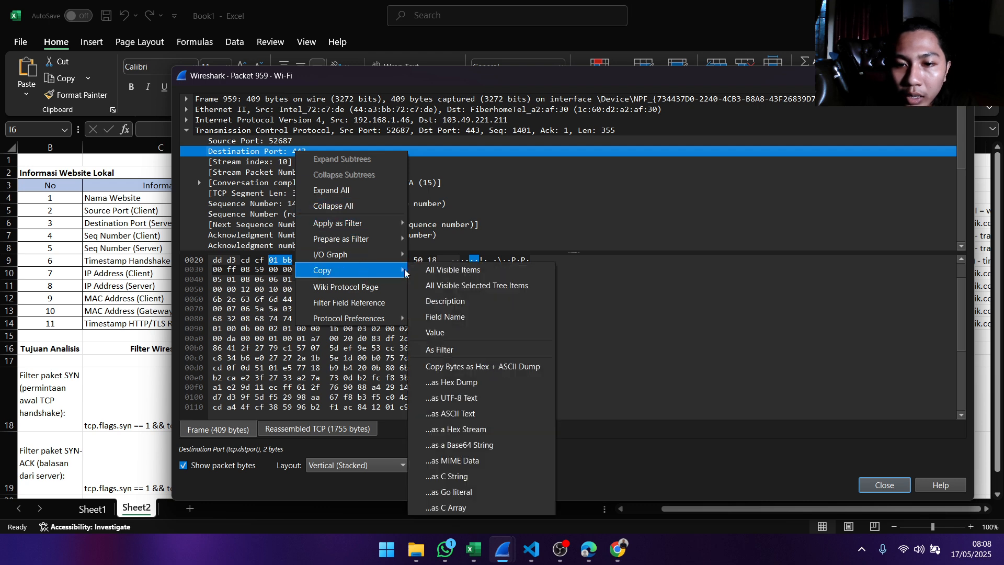
left_click(467, 332)
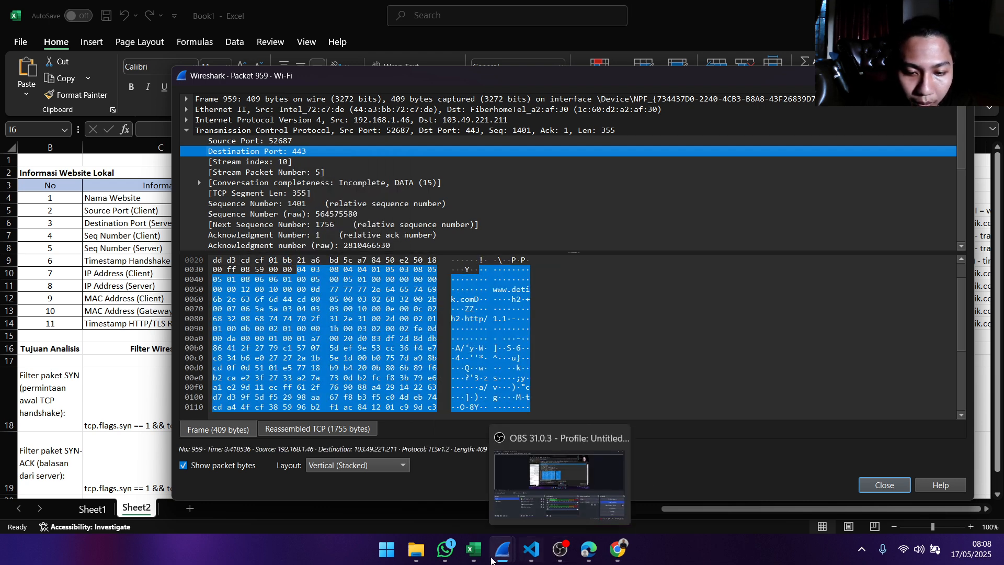
- Switch to Excel and paste 443 as the Destination Port (Server) value in the Informasi Website Publik table
left_click(474, 554)
double_click(858, 222)
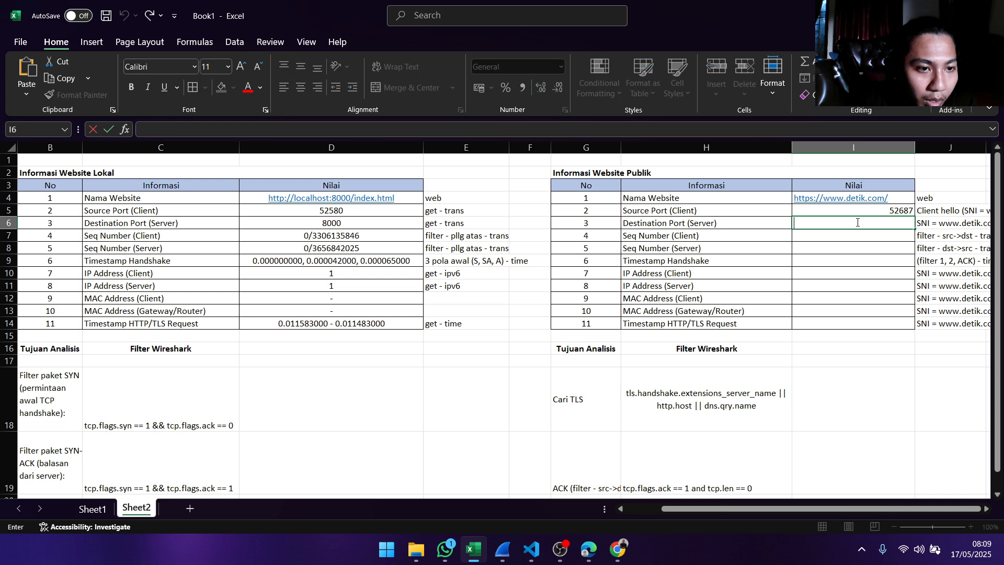
type("443")
left_click(864, 237)
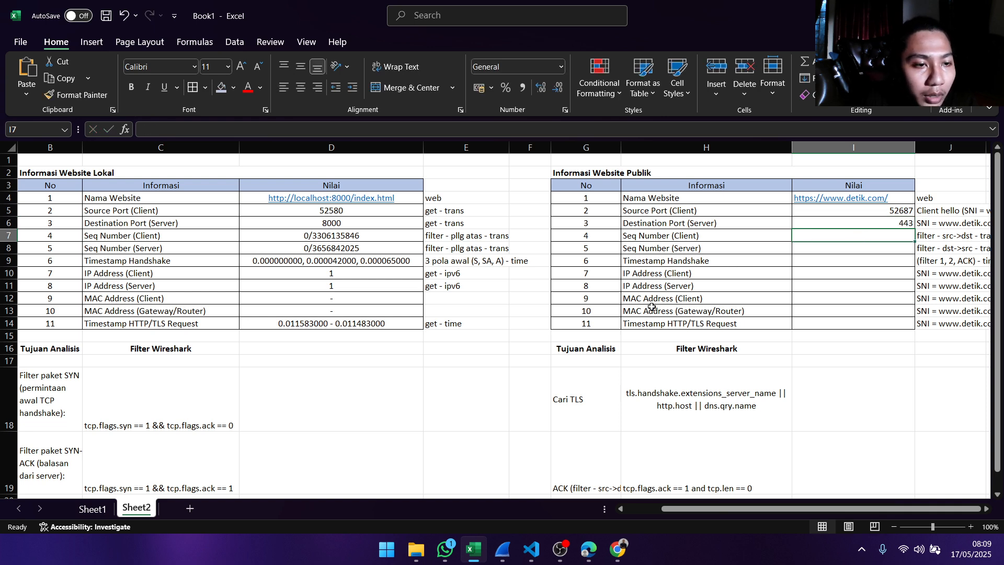
mouse_move(472, 561)
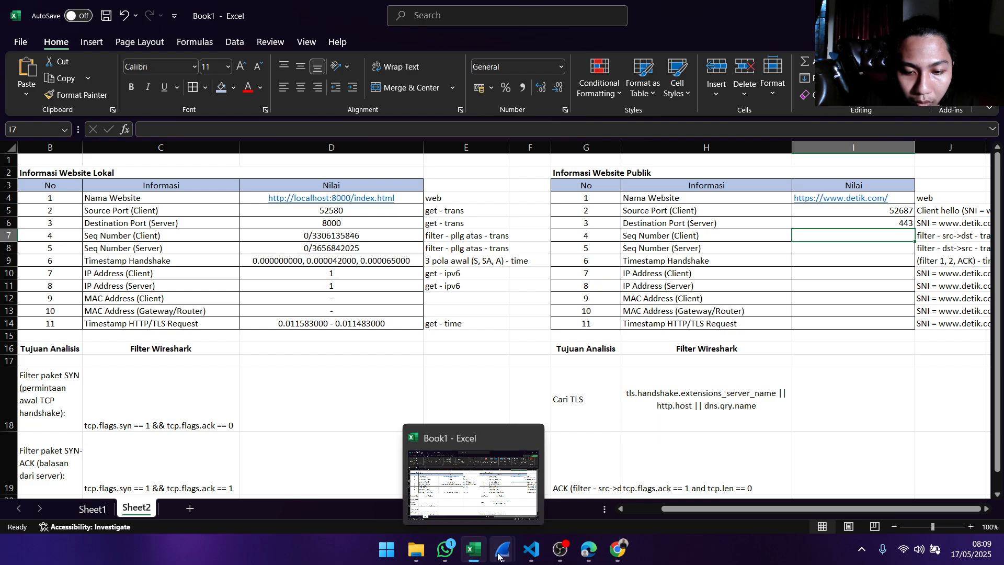
mouse_move(502, 549)
left_click(485, 482)
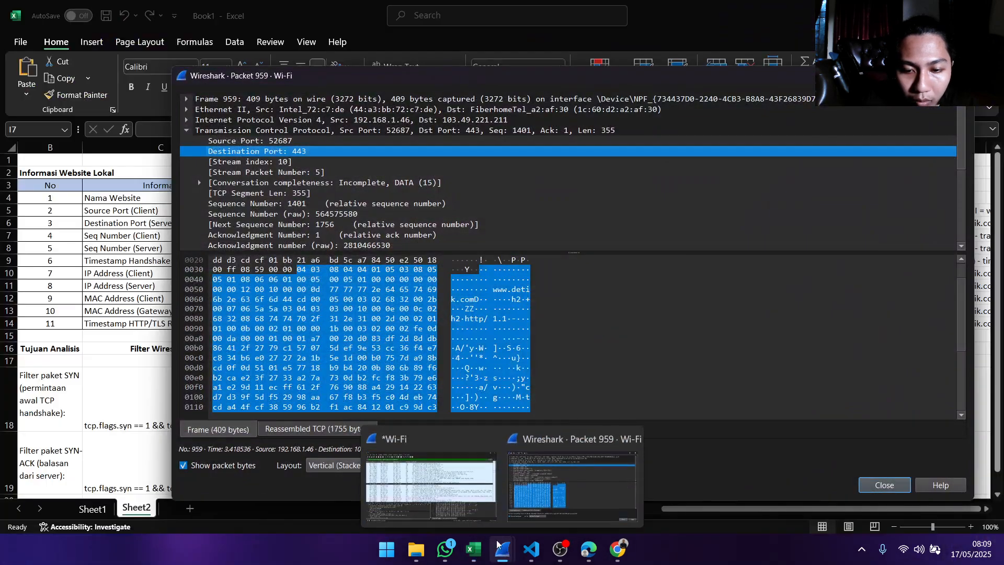
left_click(460, 478)
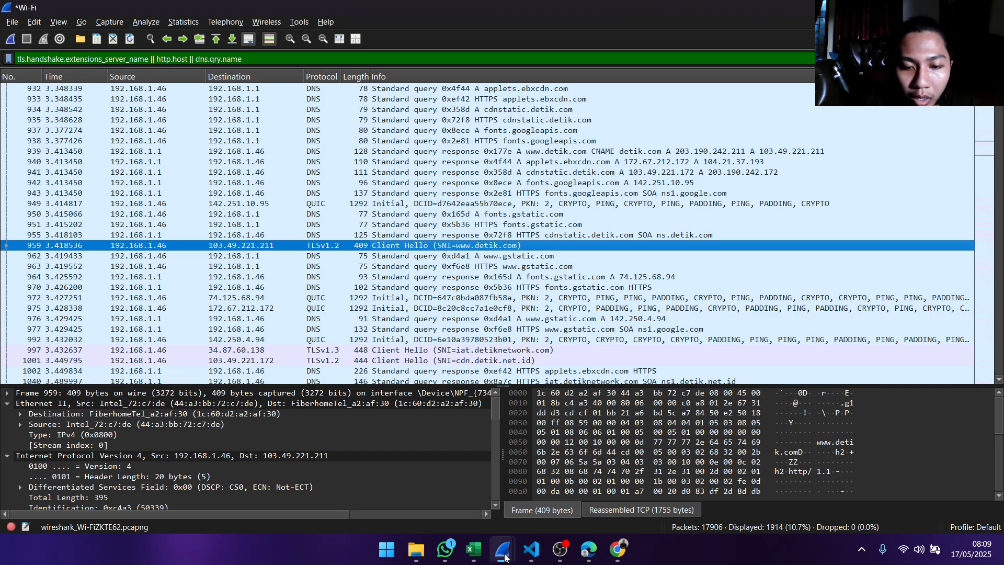
mouse_move(504, 554)
left_click(570, 478)
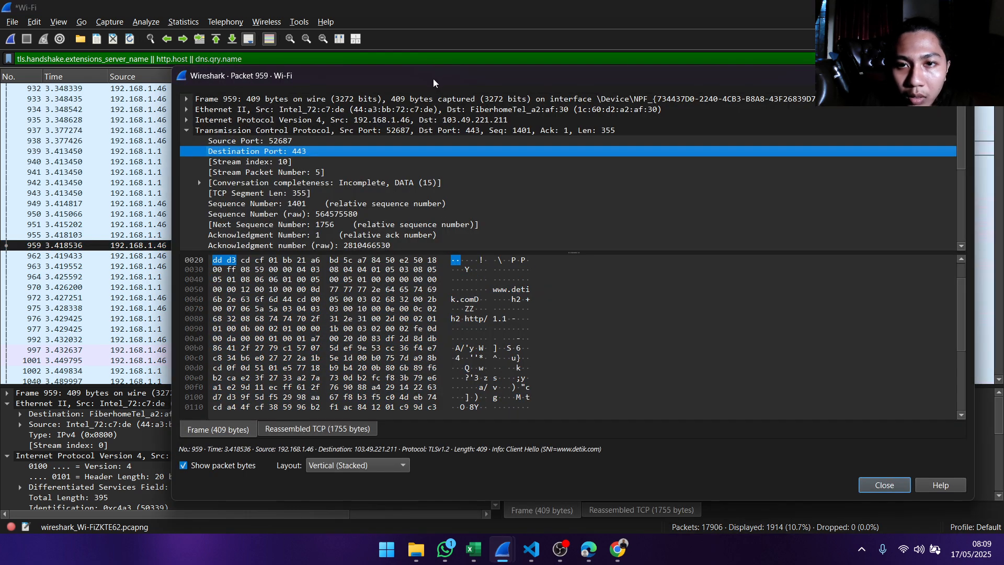
mouse_move(433, 83)
left_mouse_down()
mouse_move(634, 304)
mouse_move(661, 282)
mouse_move(627, 229)
mouse_move(469, 126)
mouse_move(425, 70)
left_mouse_up()
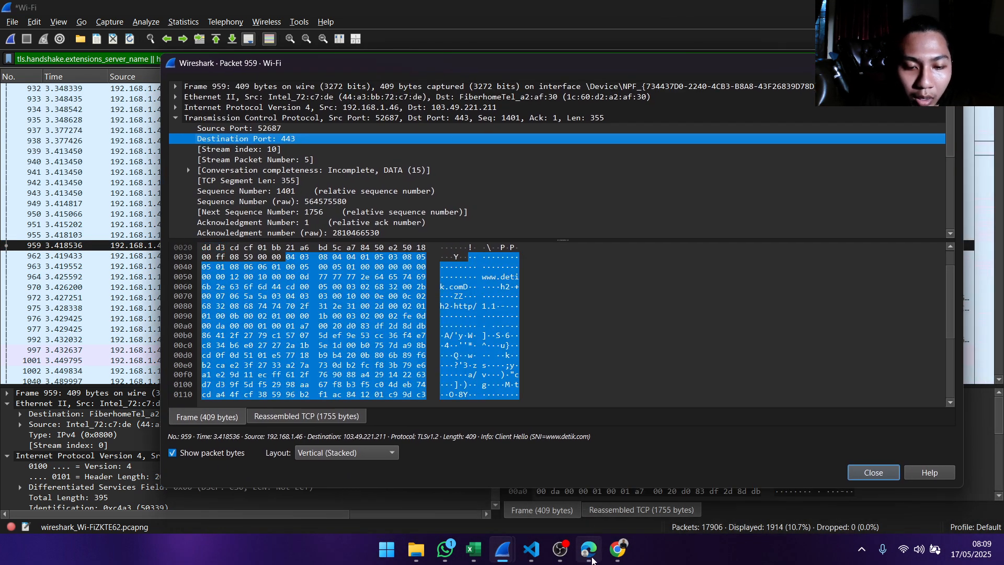
left_click(473, 549)
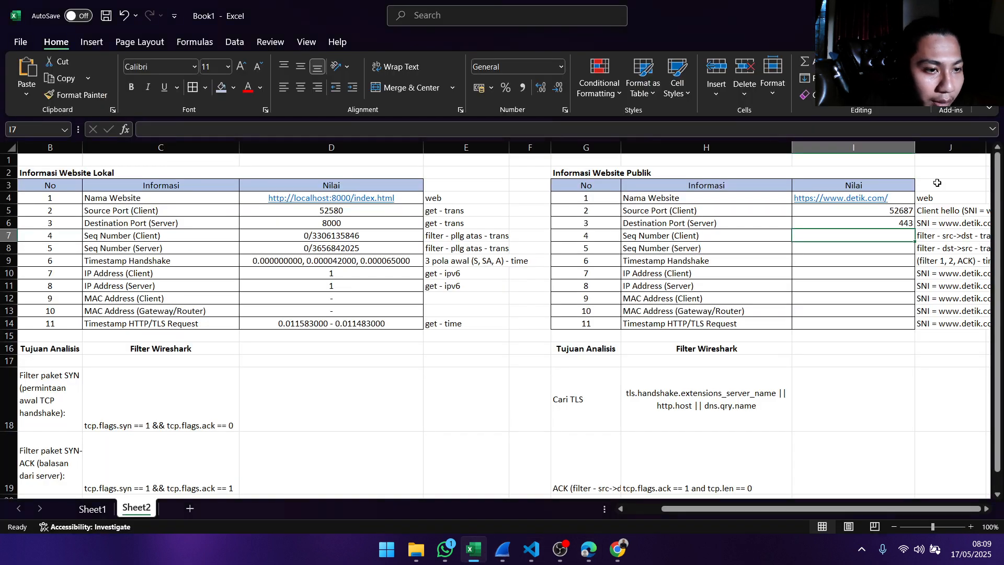
- In Wireshark's packet 959 details window, expand the Internet Protocol Version 4 section and copy the Source Address value
left_click(888, 278)
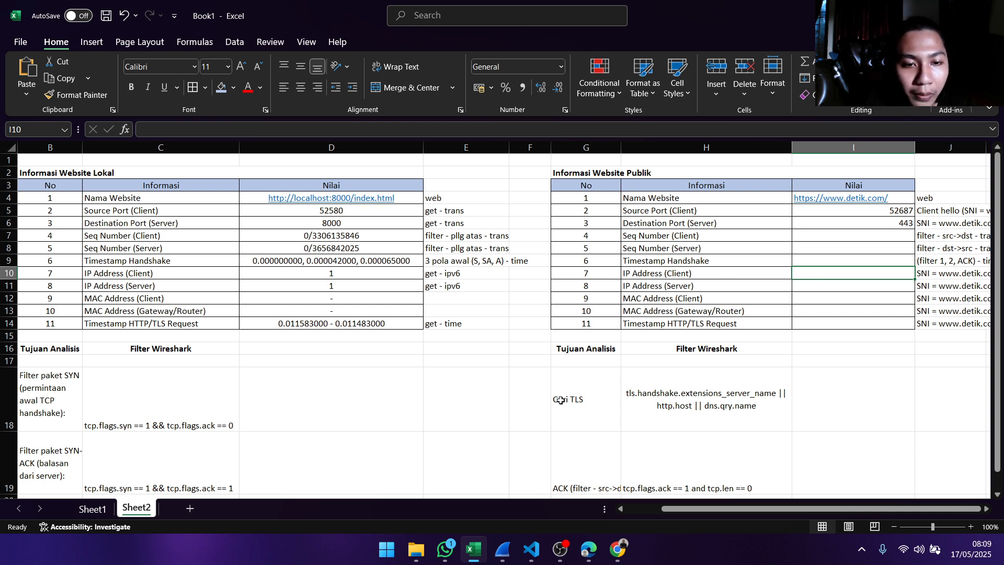
mouse_move(503, 549)
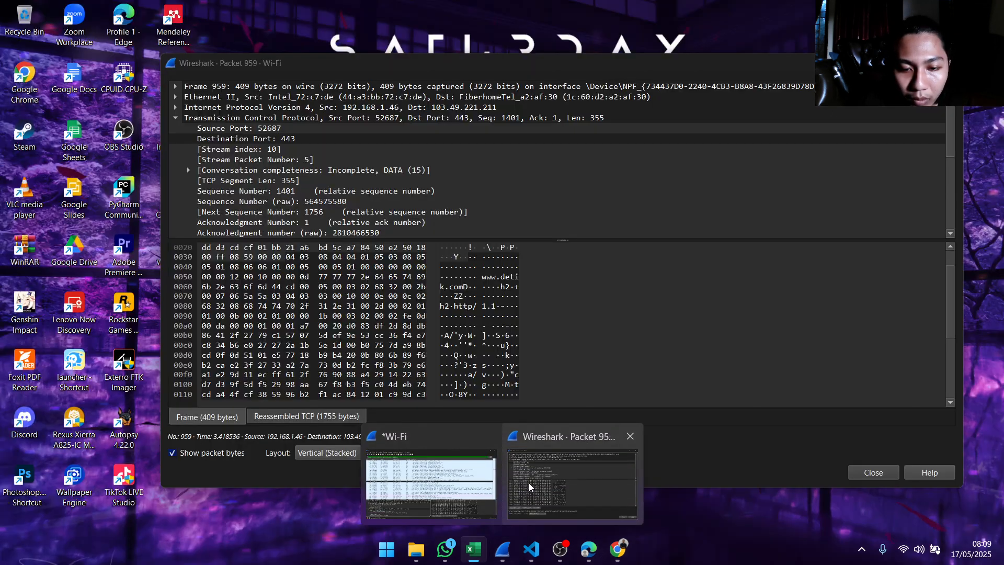
left_click(572, 483)
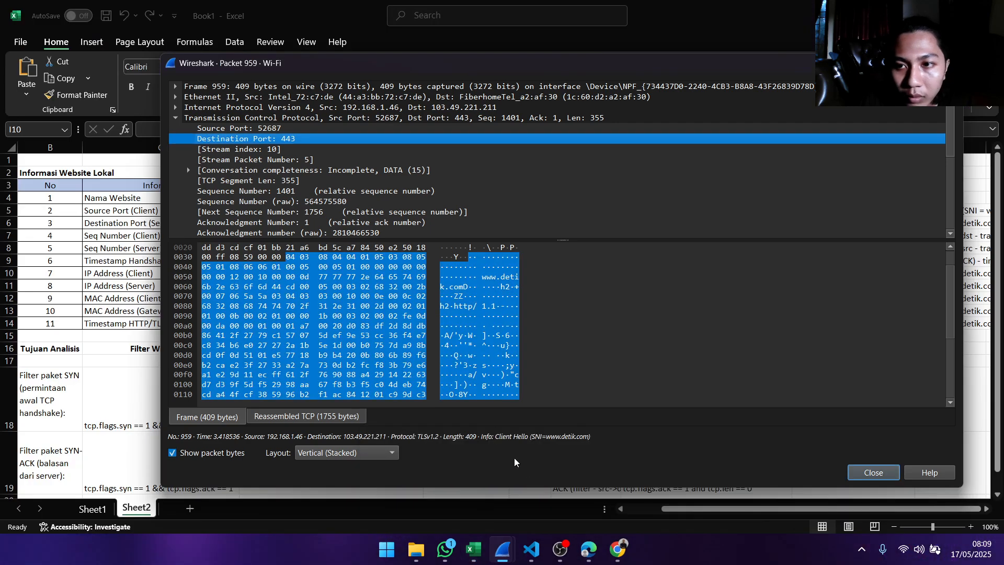
left_click(175, 108)
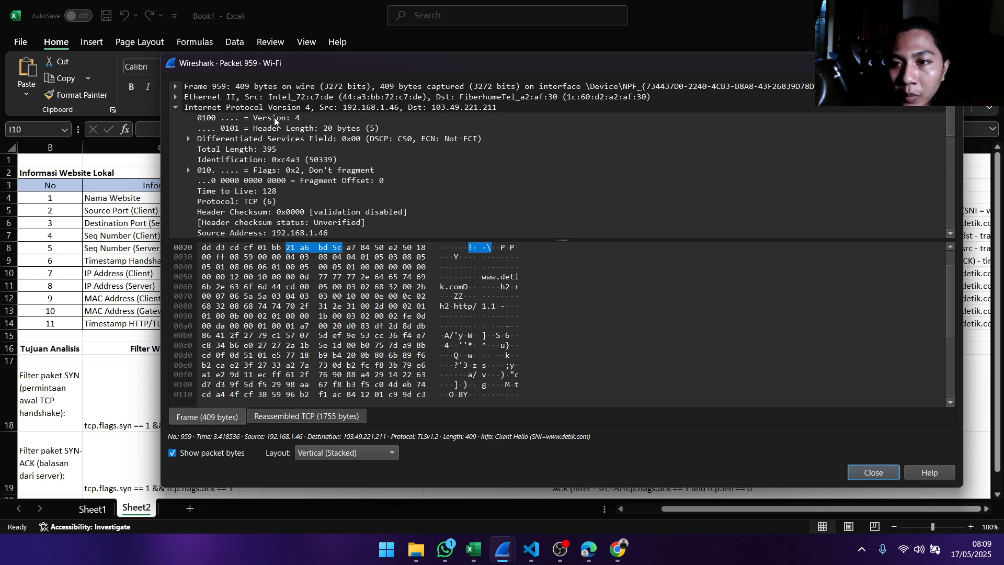
scroll(274, 120, "down", 3)
left_click(312, 139)
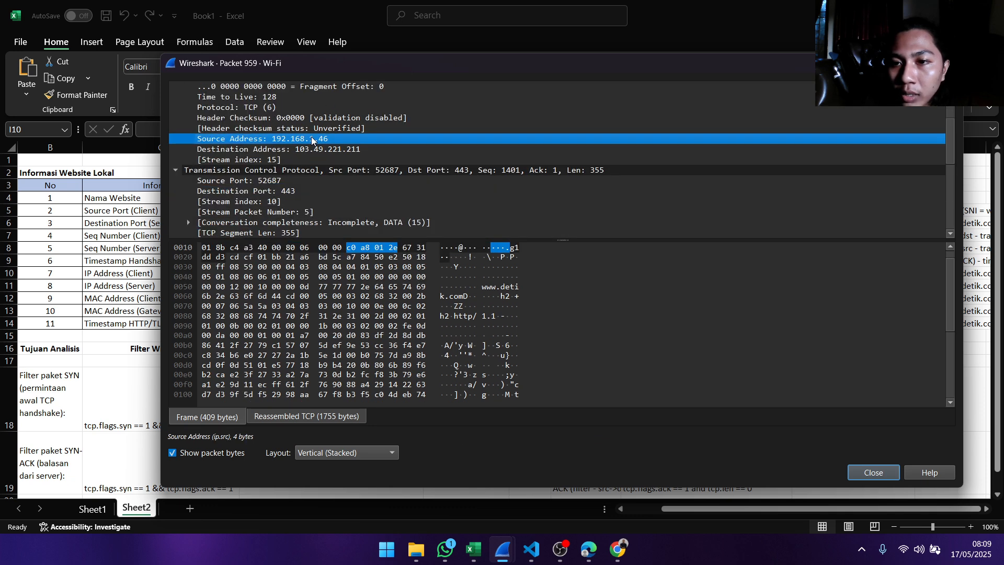
right_click(271, 140)
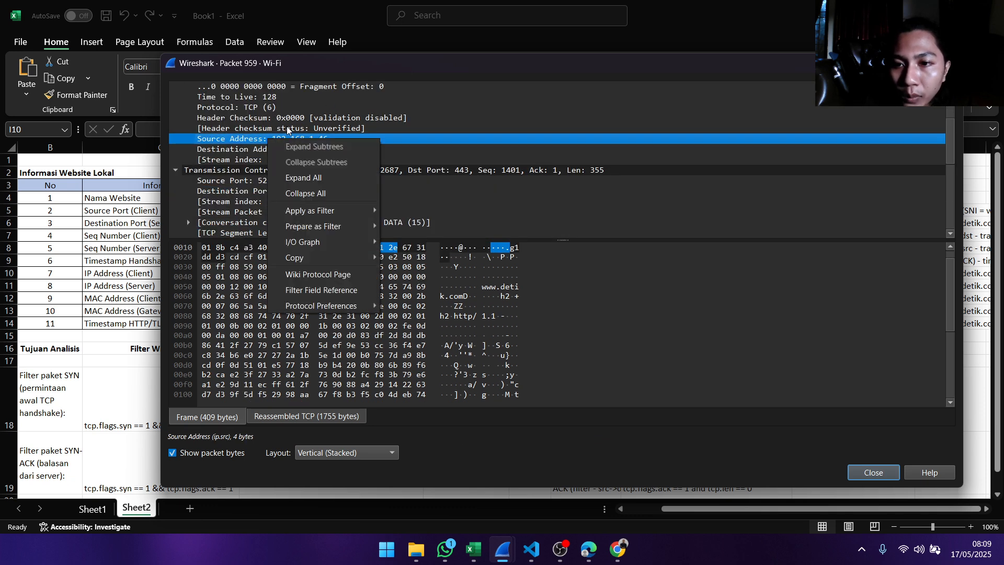
mouse_move(325, 258)
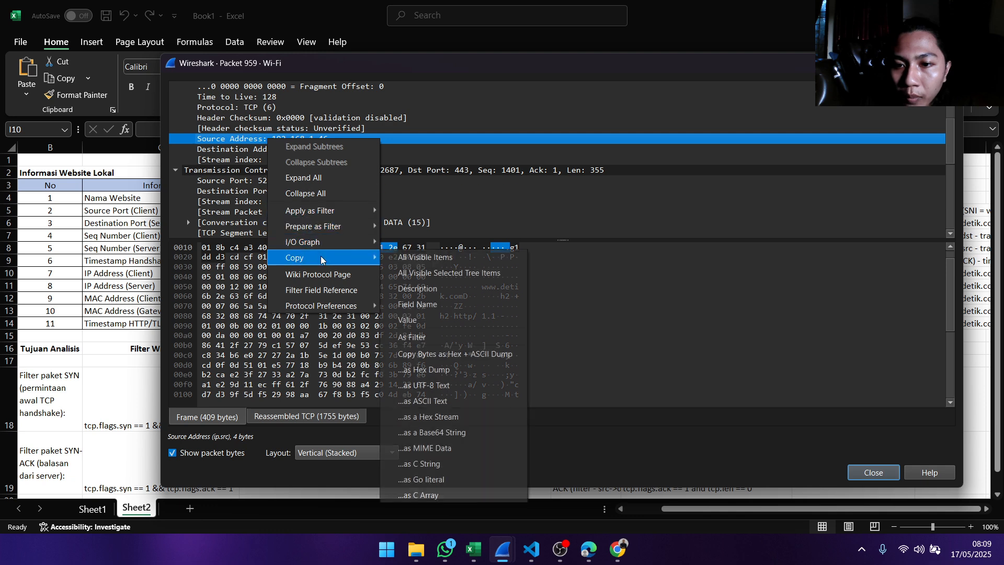
left_click(424, 319)
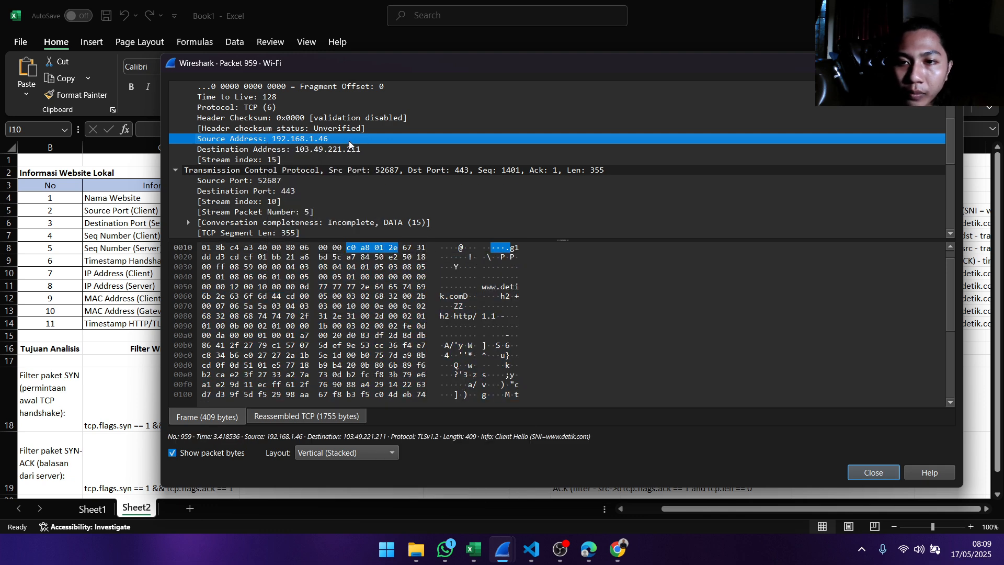
- Switch to Excel and paste 192.168.1.46 as the IP Address (Client) value in the Informasi Website Publik table
mouse_move(531, 555)
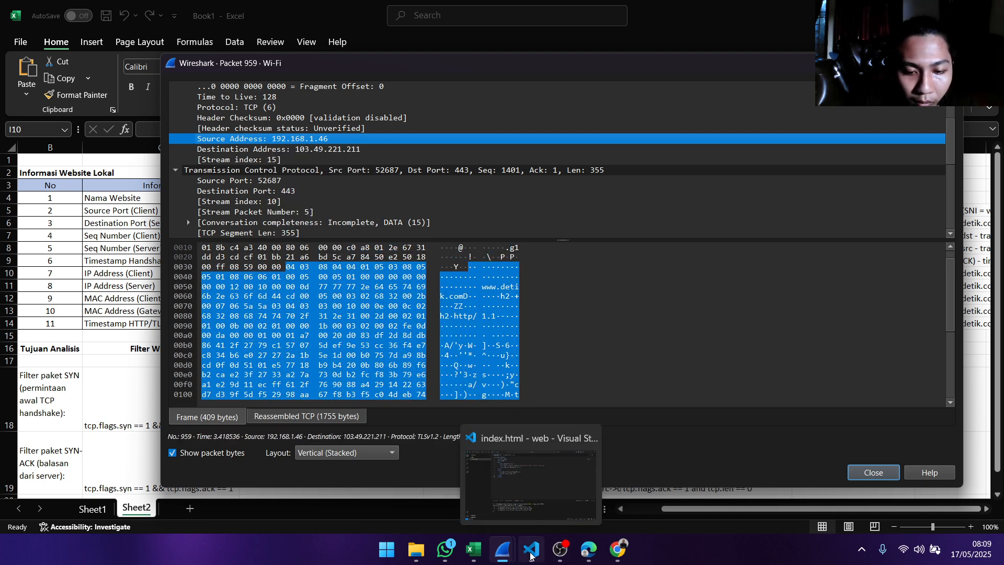
left_click(473, 549)
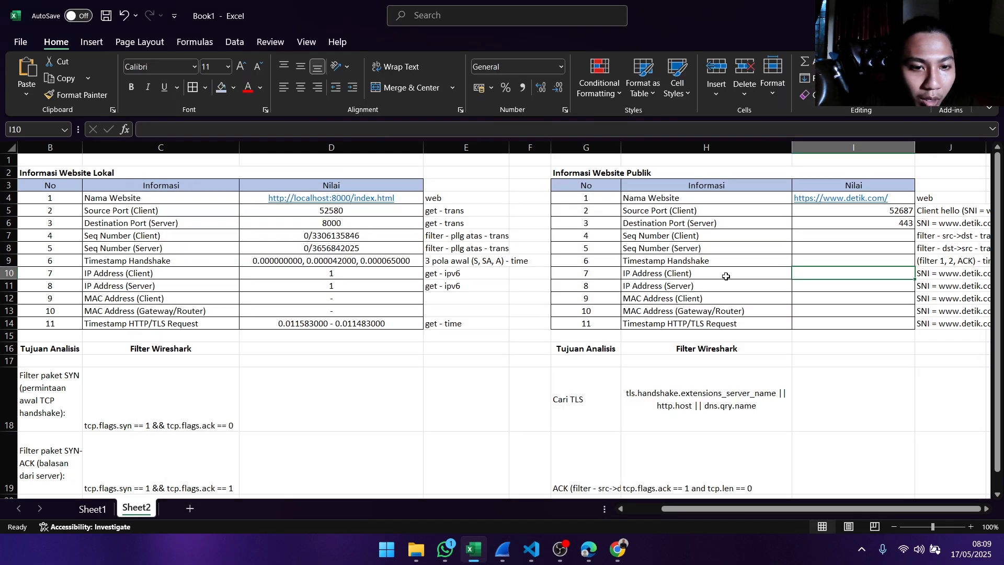
double_click(858, 272)
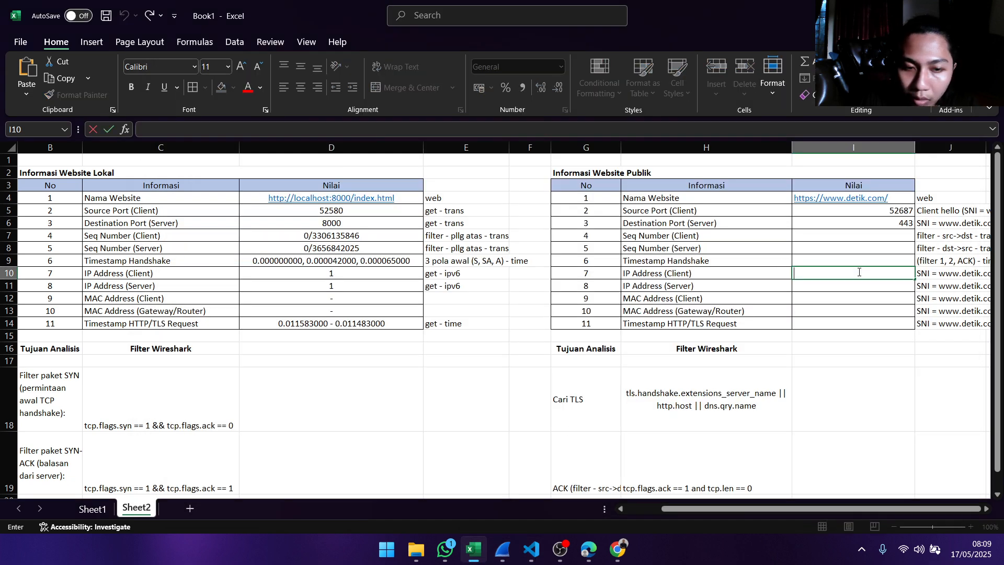
type("192.168.1.46")
double_click(946, 274)
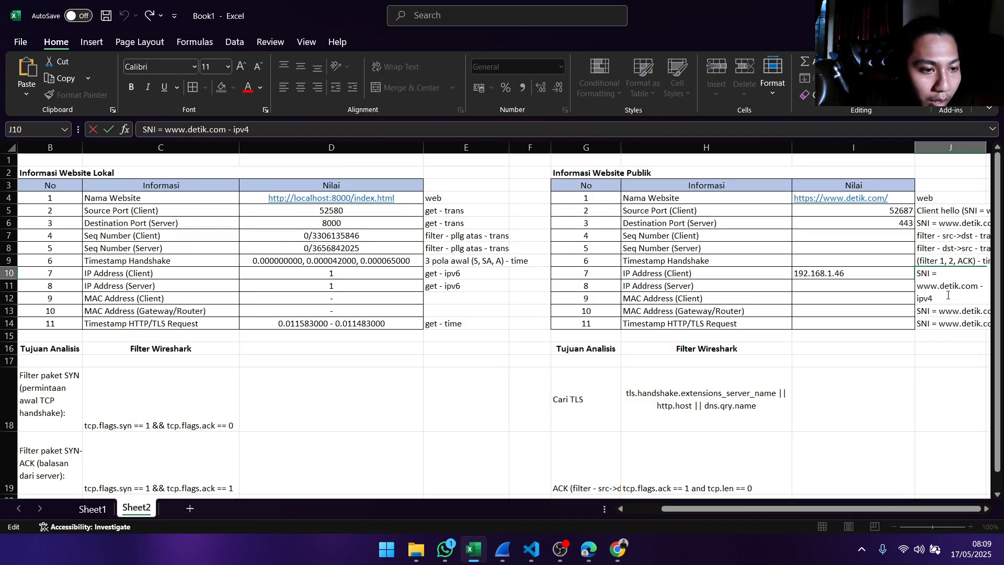
left_click(853, 274)
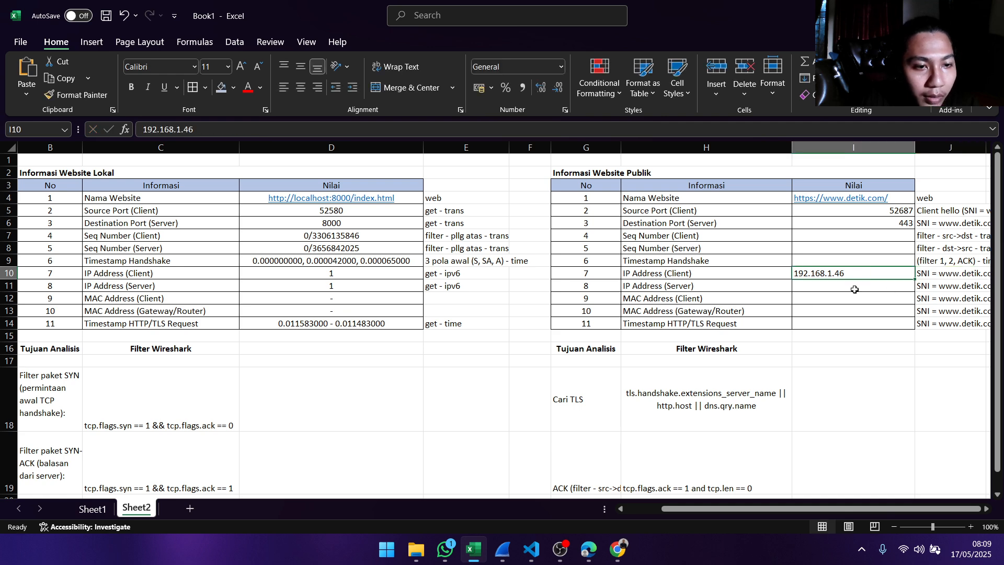
- Switch to the Wireshark packet details and copy the Destination Address value from the Internet Protocol Version 4 section
left_click(833, 285)
key("alt+Tab")
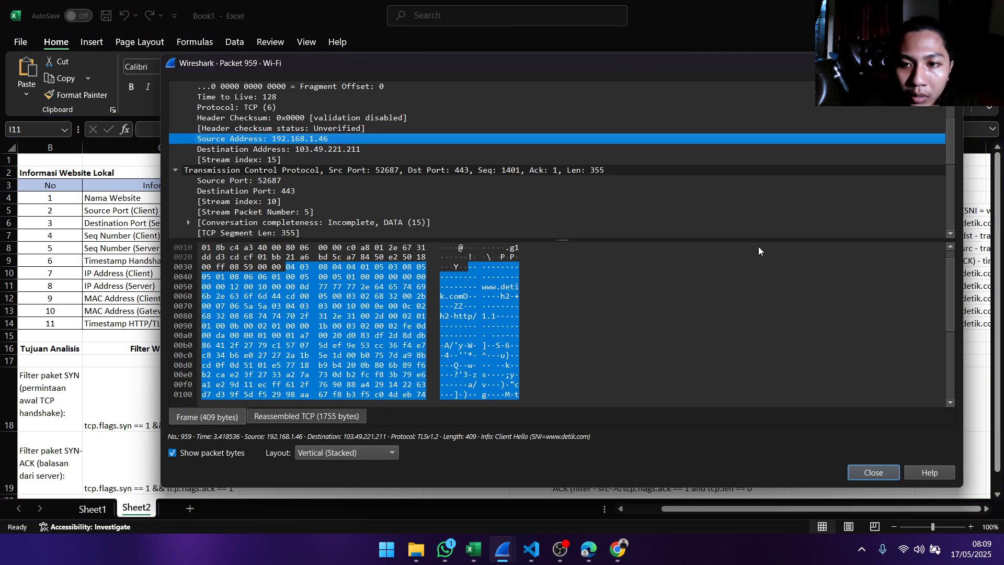
left_click(301, 150)
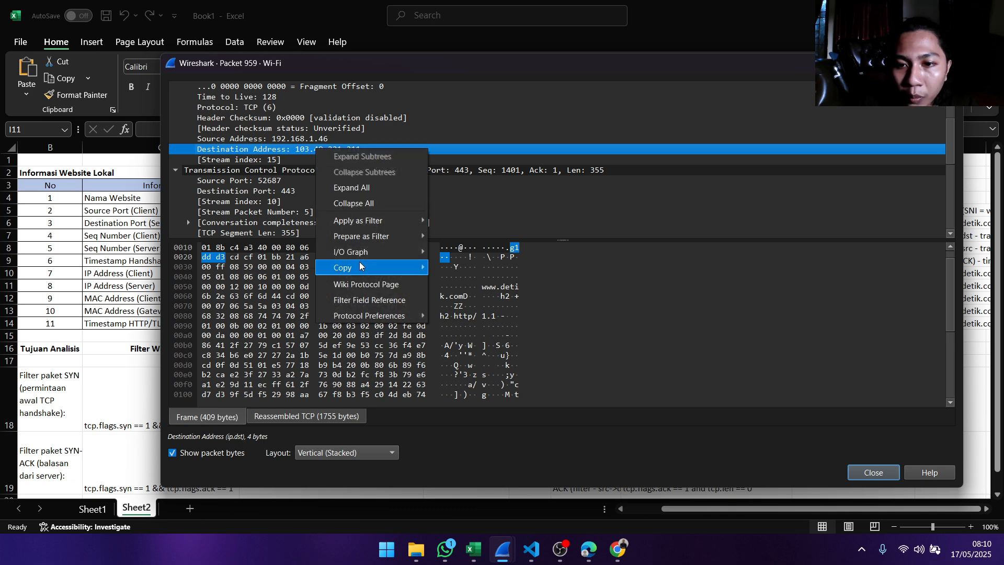
mouse_move(366, 268)
left_click(520, 330)
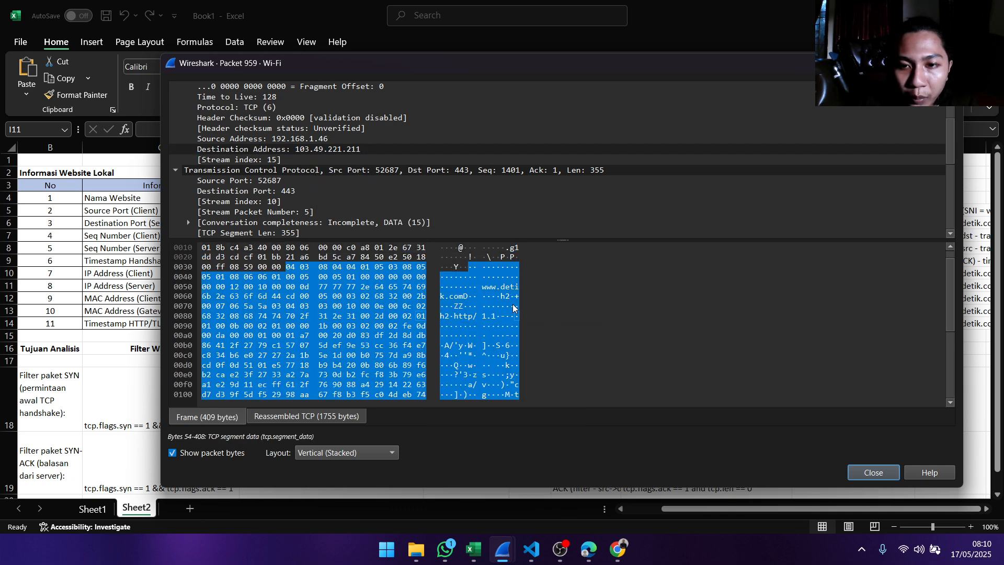
scroll(322, 147, "up", 3)
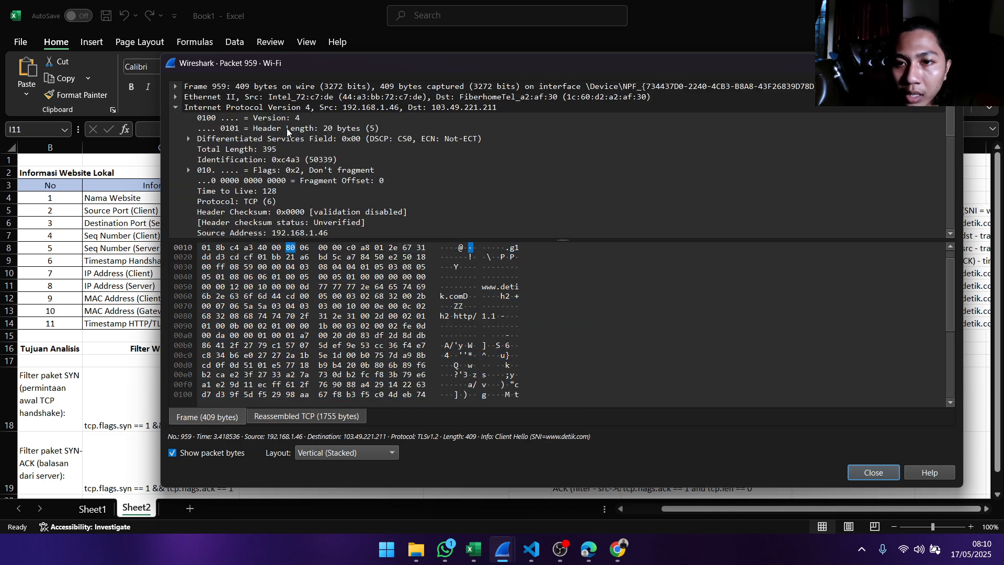
scroll(291, 136, "down", 2)
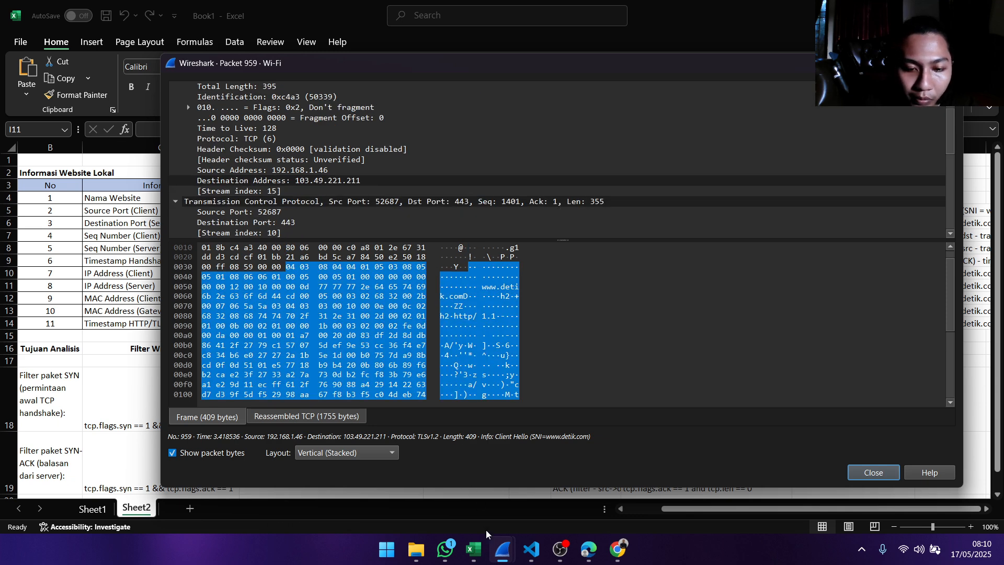
- Switch to Excel and paste 103.49.221.211 as the IP Address (Server) value in the Informasi Website Publik table
left_click(474, 549)
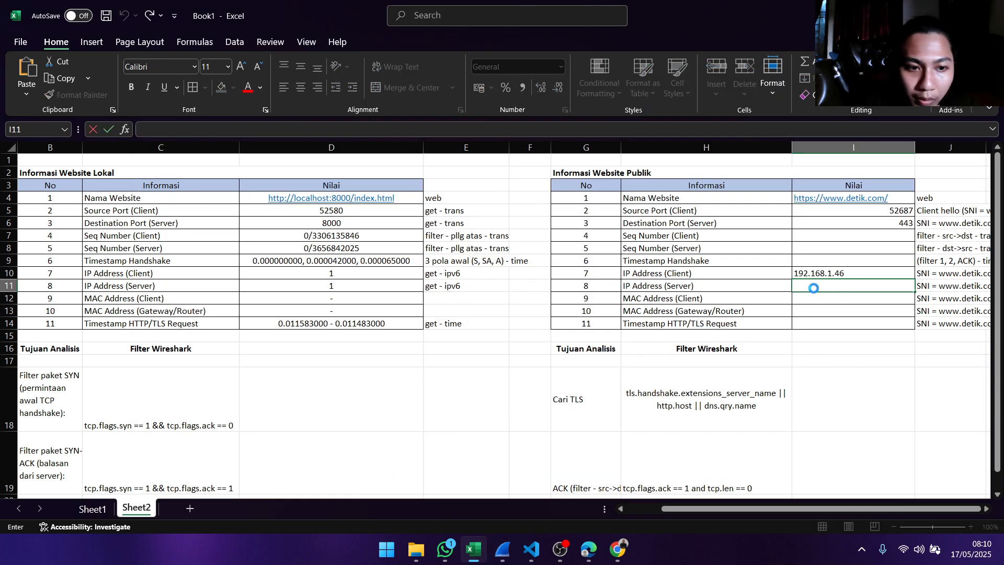
key("ctrl+v")
left_click(822, 298)
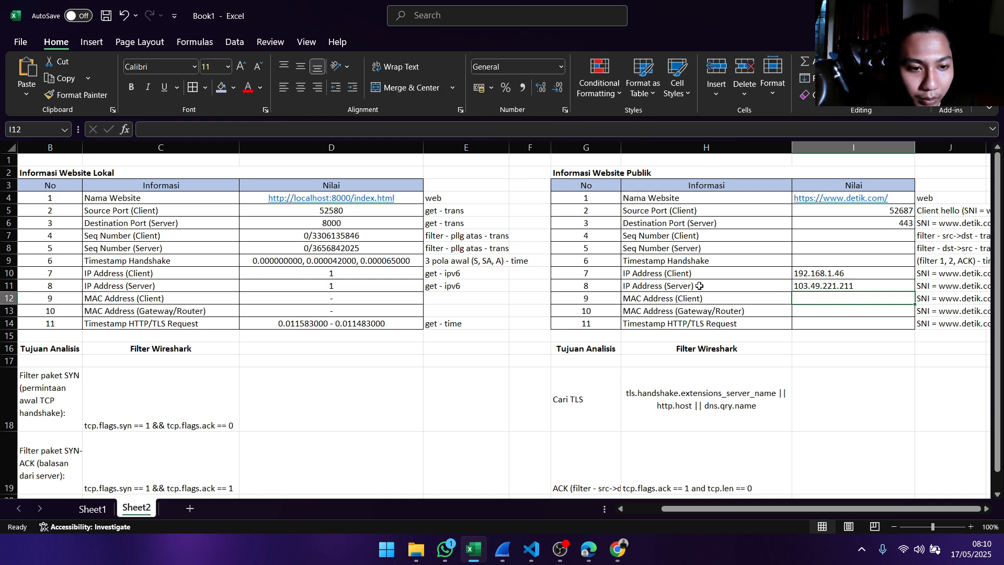
- Switch to Wireshark's packet 959 details window and copy the Source value from the Ethernet II section
mouse_move(500, 560)
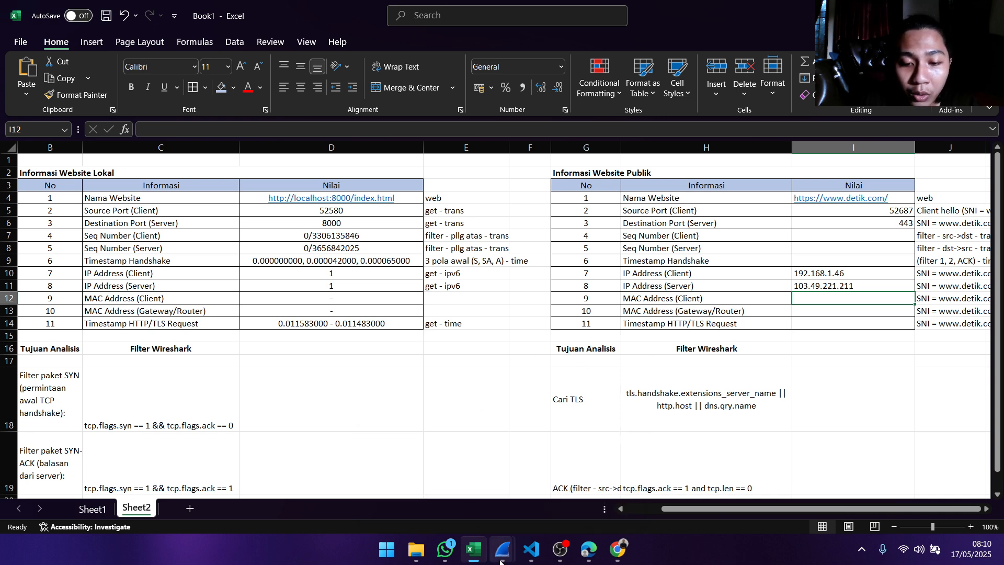
mouse_move(535, 495)
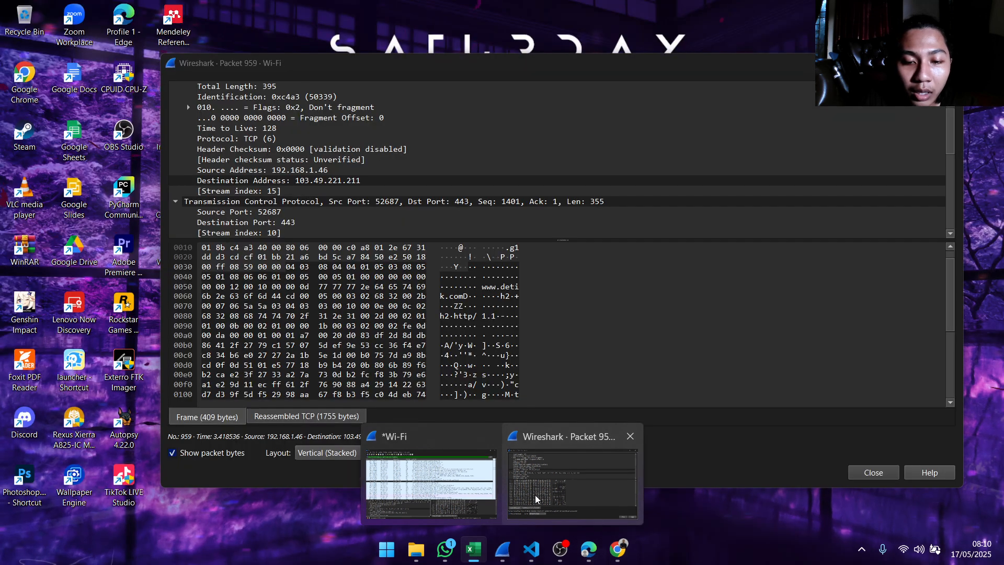
left_click(535, 498)
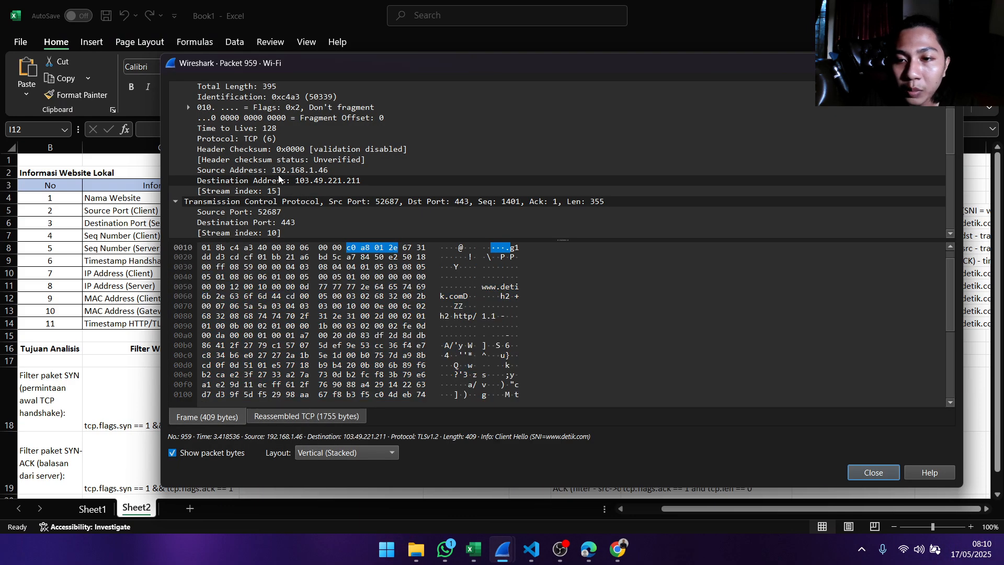
scroll(240, 124, "up", 2)
left_click(175, 97)
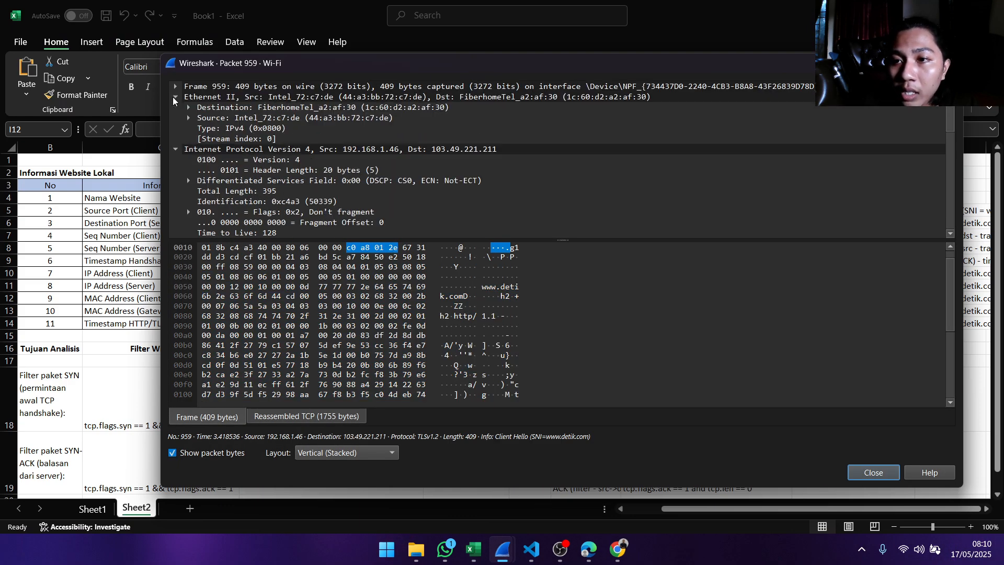
left_click(285, 118)
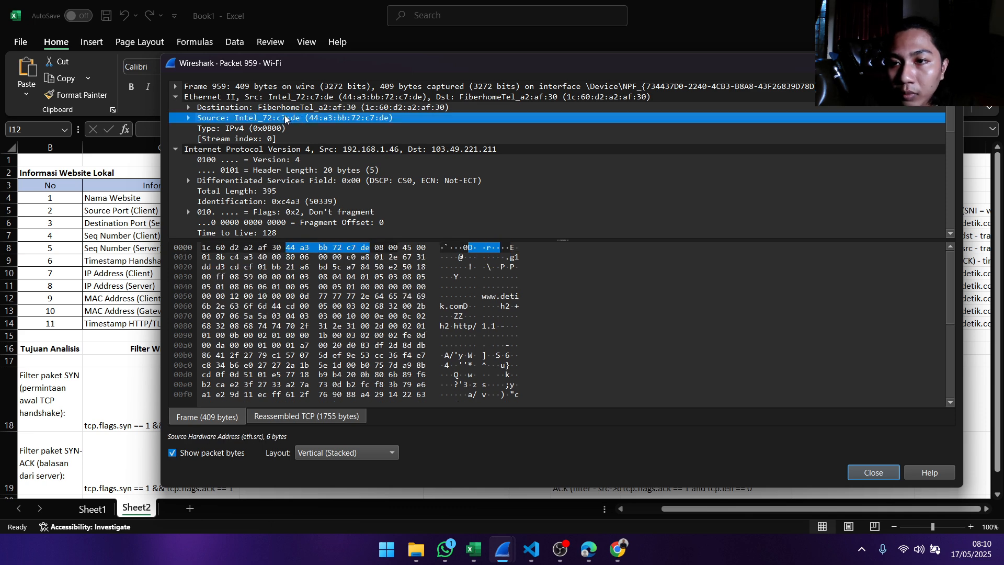
right_click(322, 120)
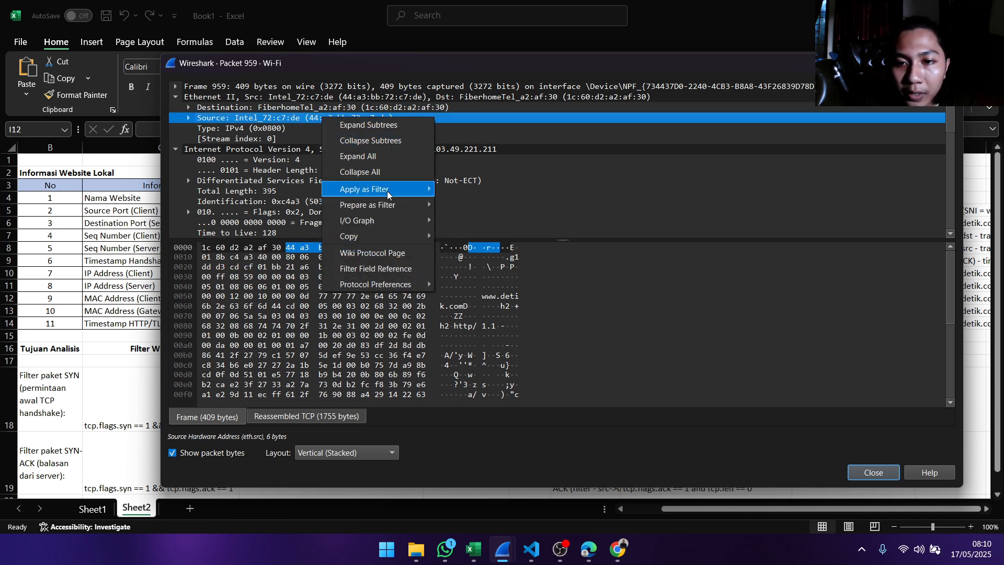
mouse_move(397, 236)
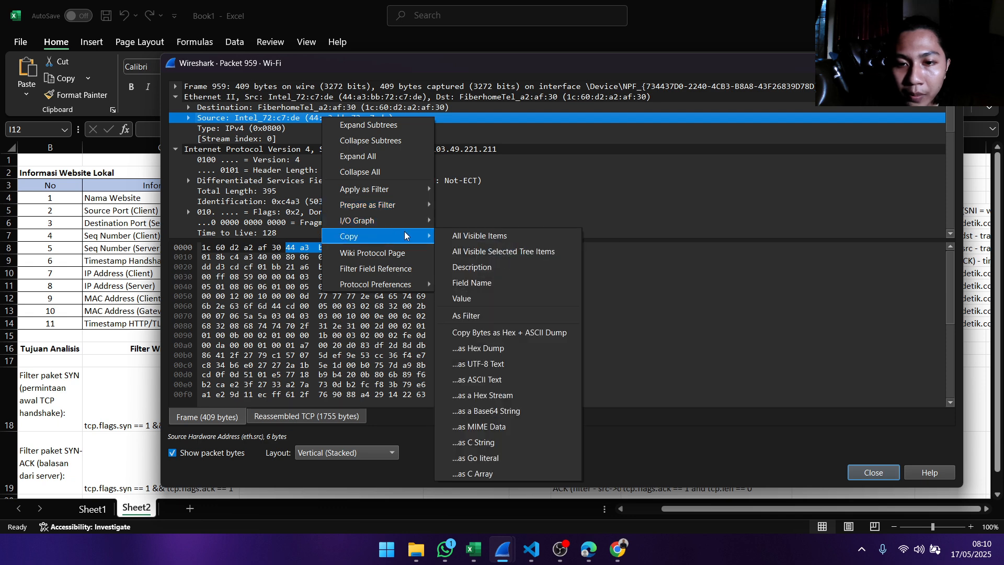
left_click(474, 298)
- Switch to Excel and paste 44:a3:bb:72:c7:de as the MAC Address (Client) value in the Informasi Website Publik table
mouse_move(472, 550)
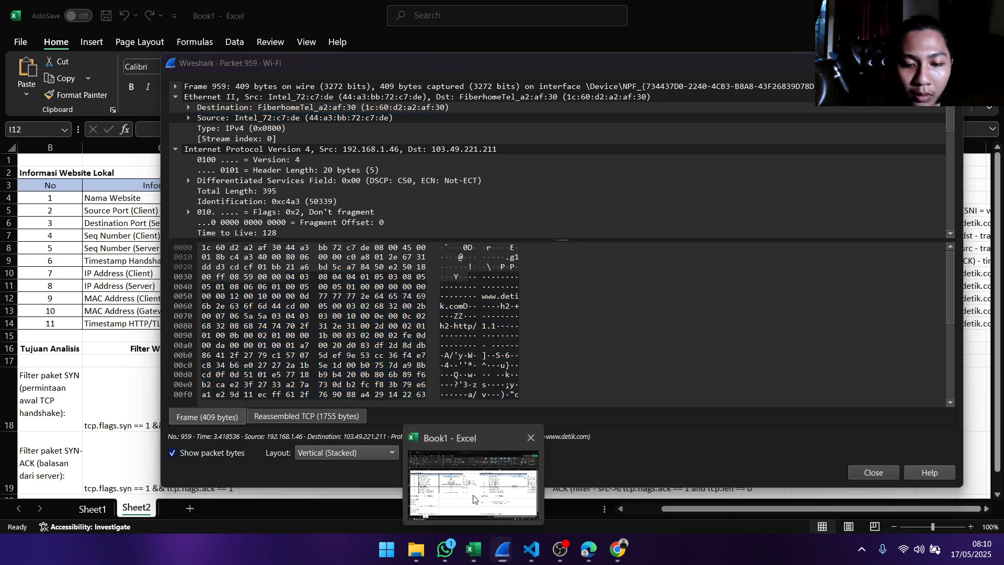
left_click(473, 499)
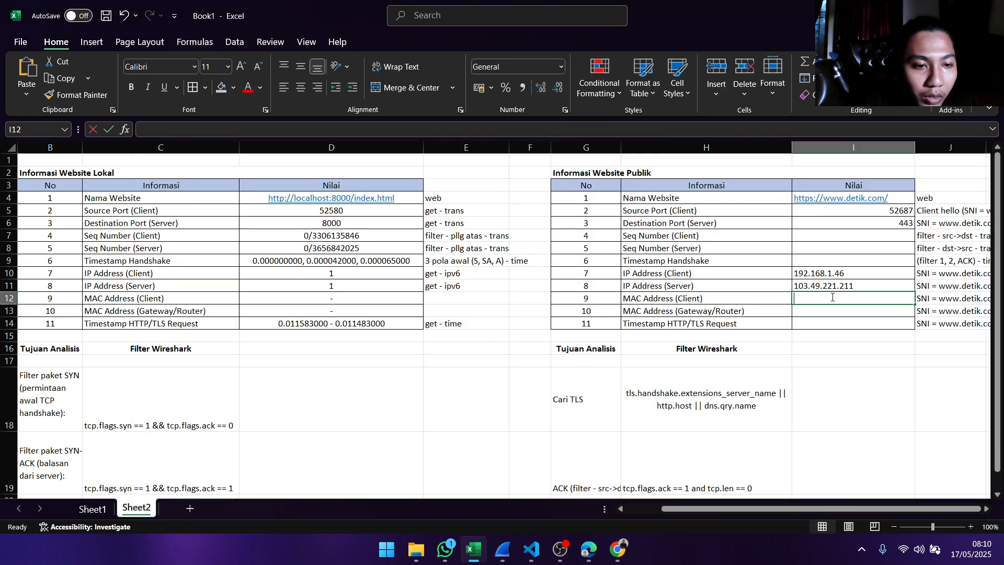
key("ctrl+v")
key("Return")
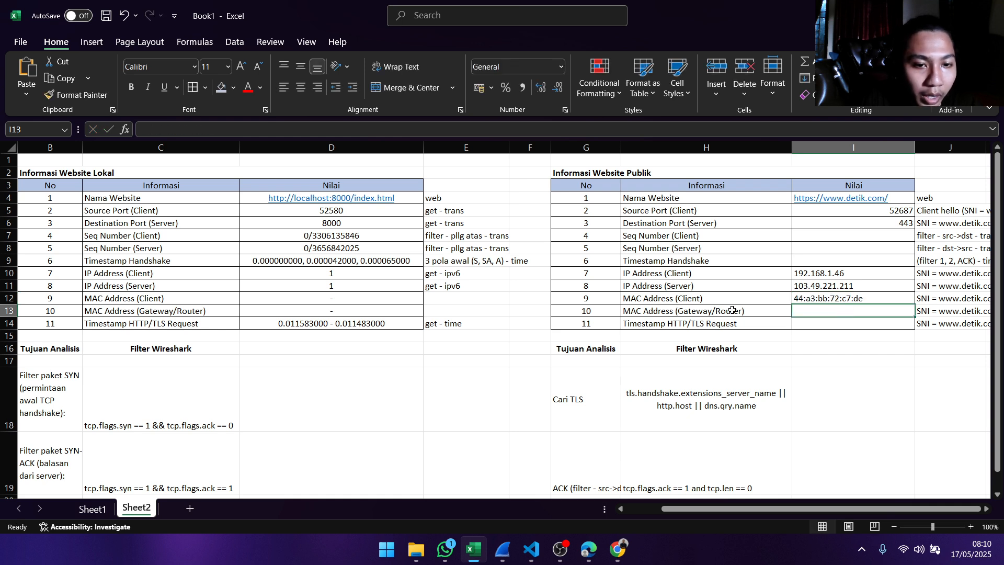
left_click(827, 299)
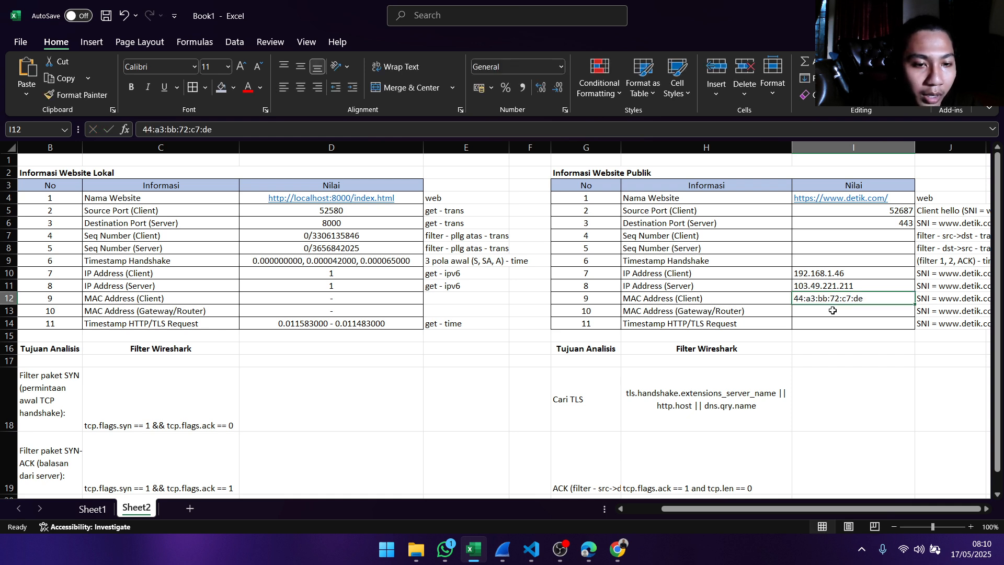
left_click(832, 310)
left_click(764, 300)
left_click(809, 300)
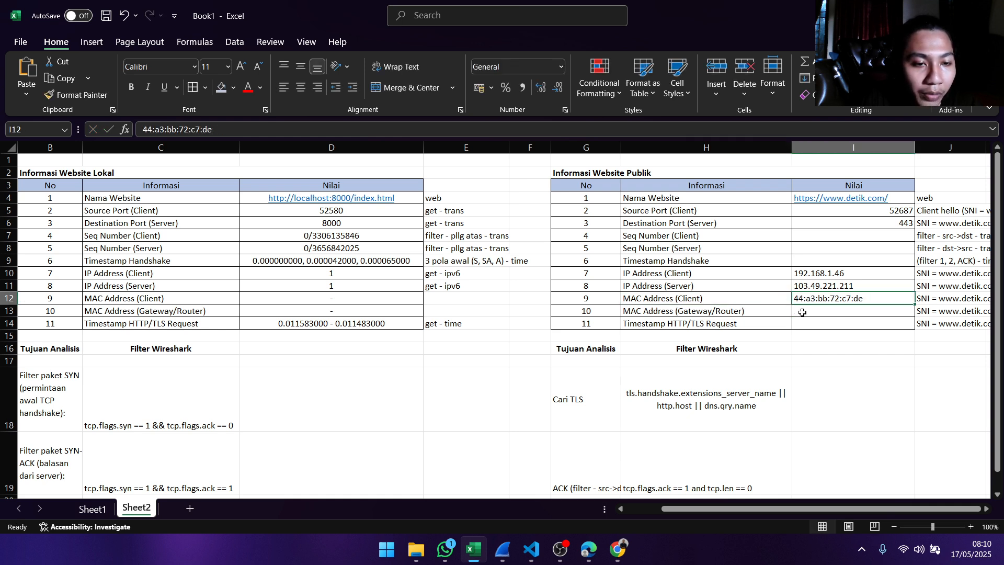
left_click(802, 311)
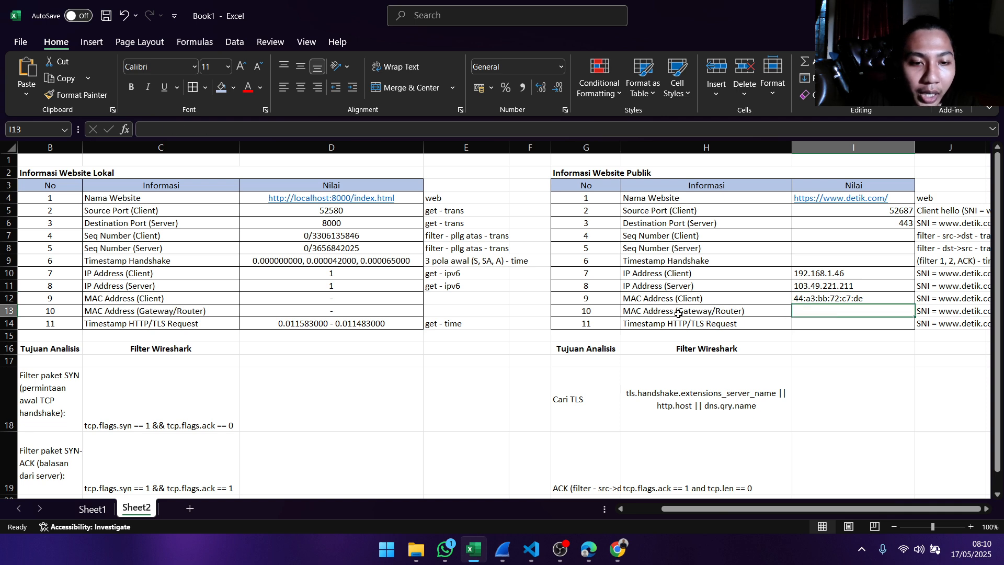
- Switch to the Wireshark packet details and copy the Destination value from the Ethernet II section
key("alt+Tab")
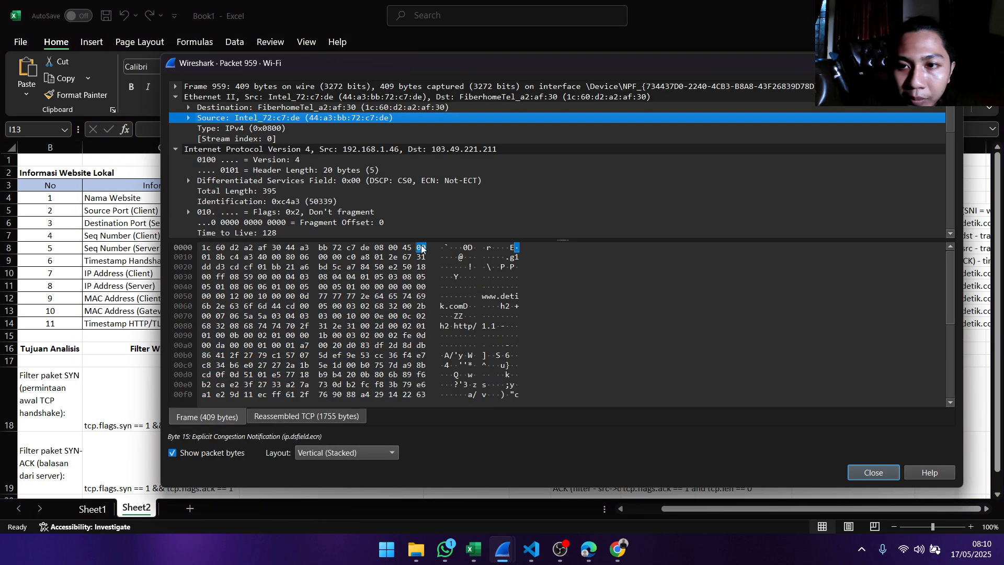
left_click(230, 108)
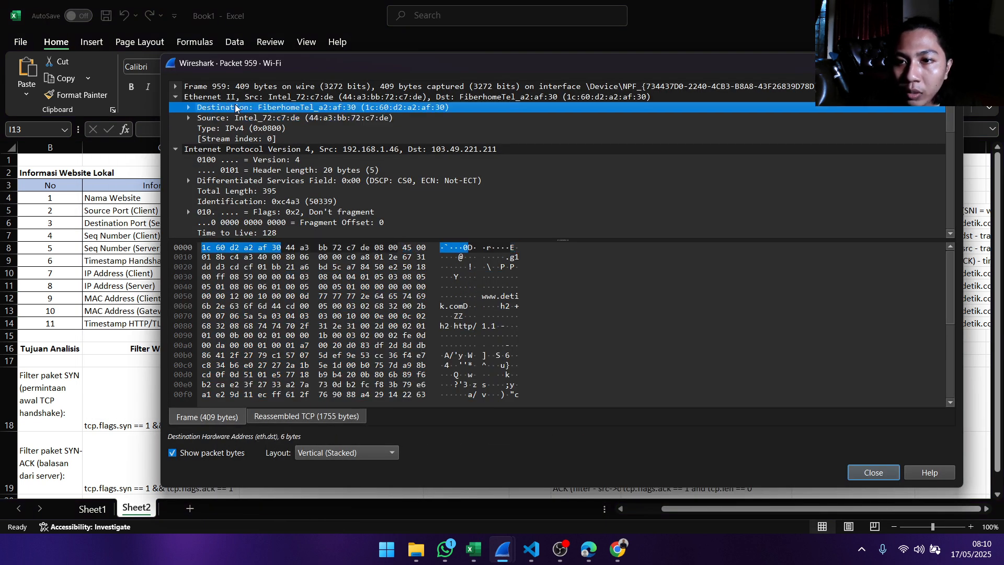
right_click(373, 107)
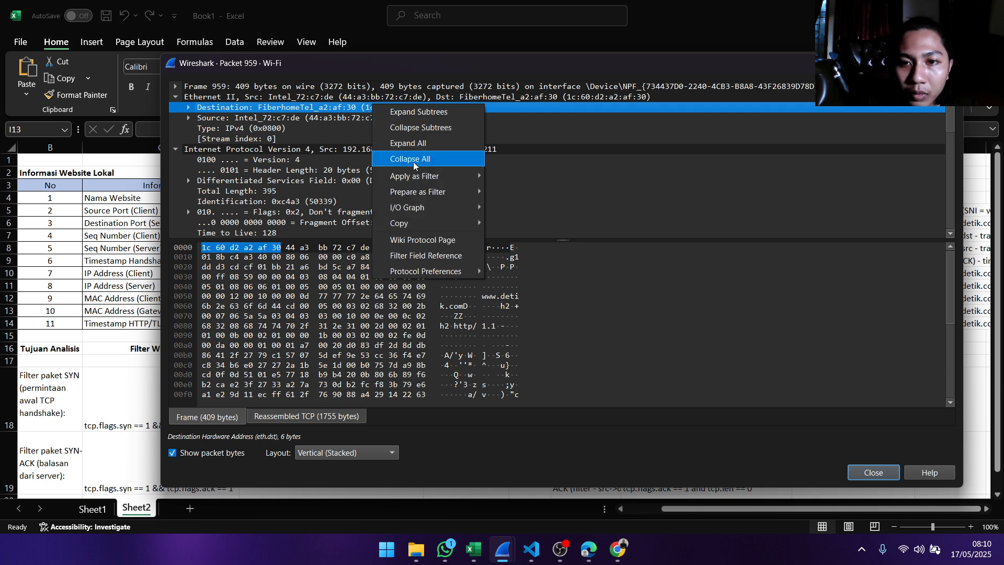
mouse_move(460, 223)
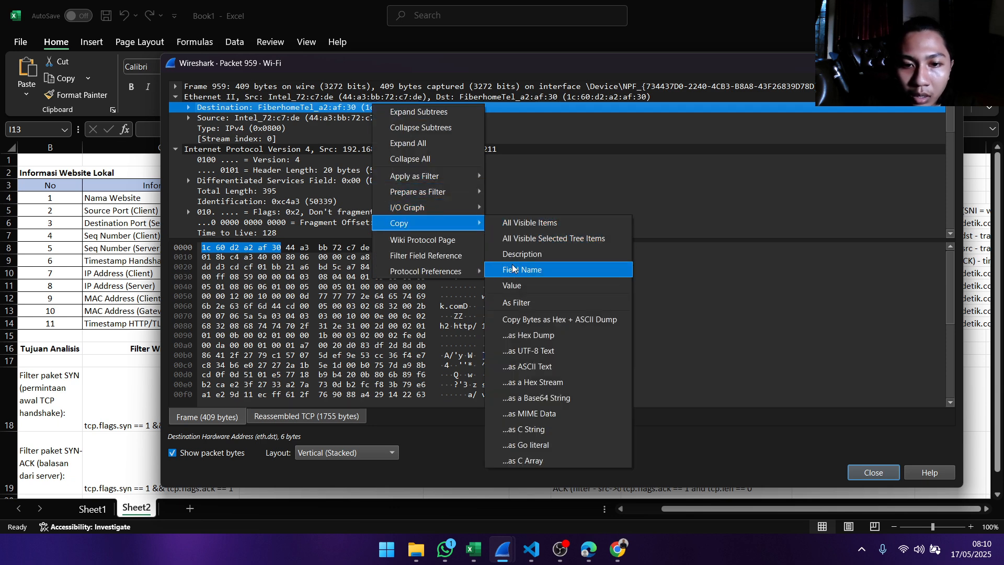
left_click(515, 285)
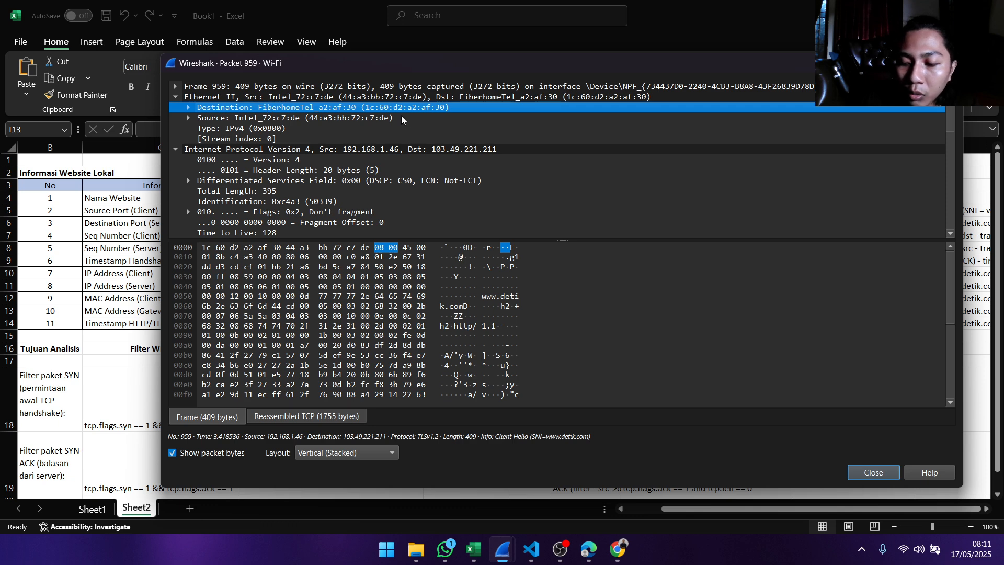
- Switch to Excel and paste 1c:60:d2:a2:af:30 as the MAC Address (Gateway/Router) value in the Informasi Website Publik table
key("alt+Tab")
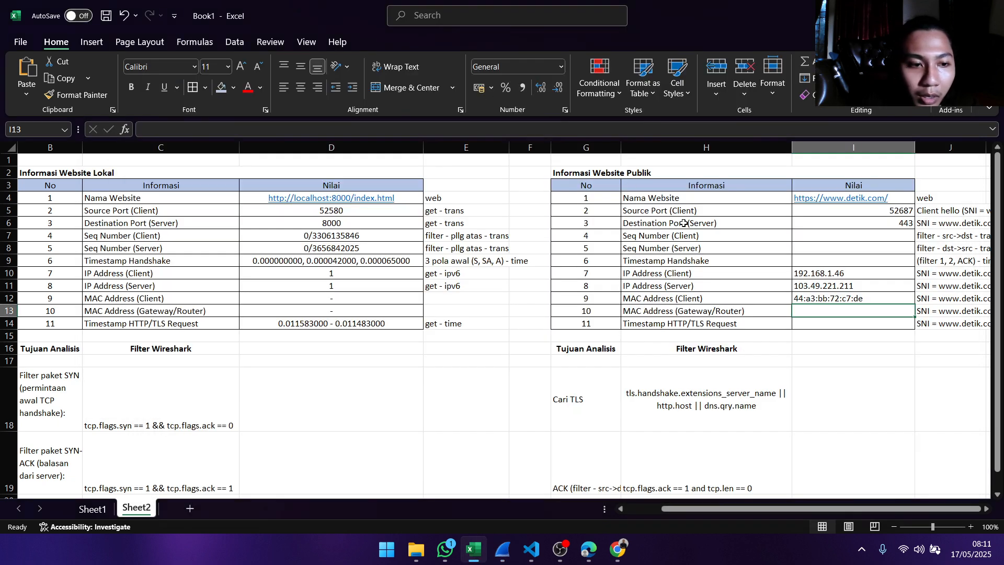
double_click(828, 312)
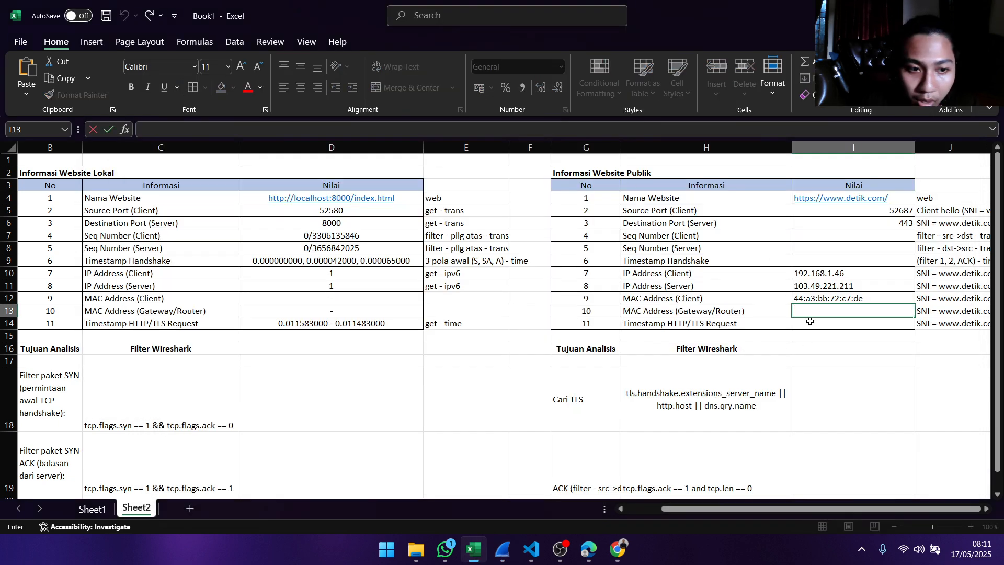
key("ctrl+v")
left_click(868, 323)
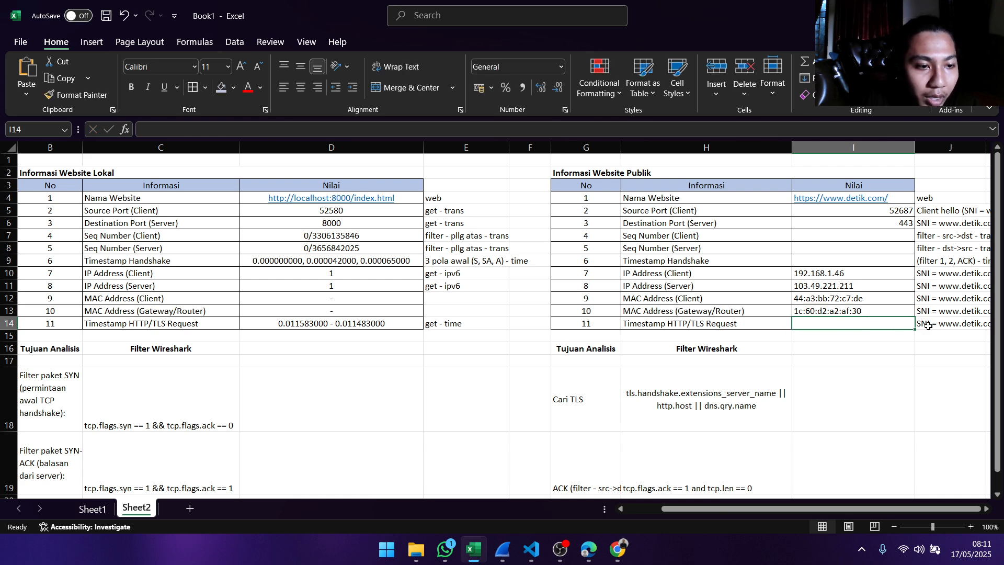
- Switch to the Wireshark packet details and copy the value of Time since first frame in this TCP stream from the Timestamps section
key("alt+Tab")
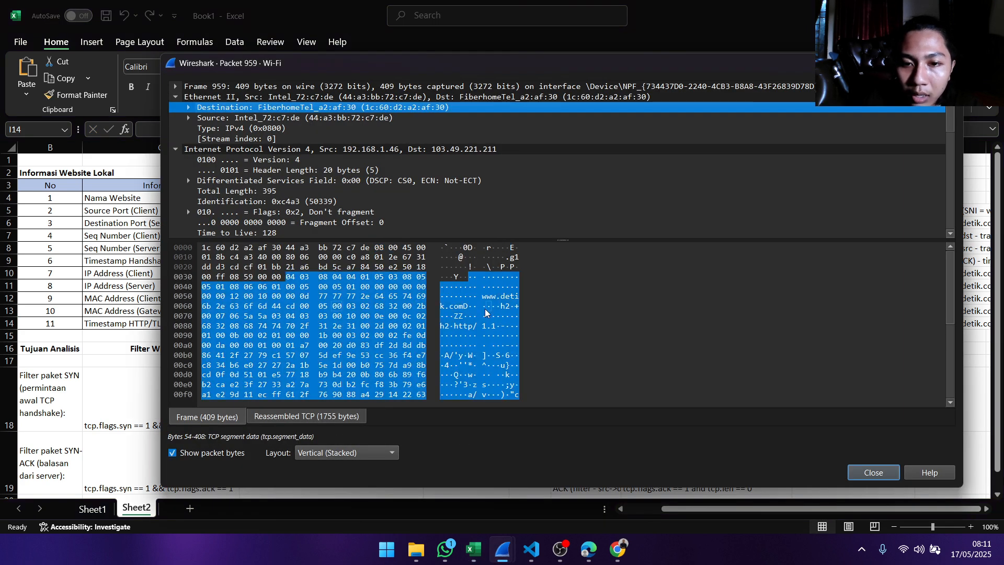
scroll(323, 168, "down", 11)
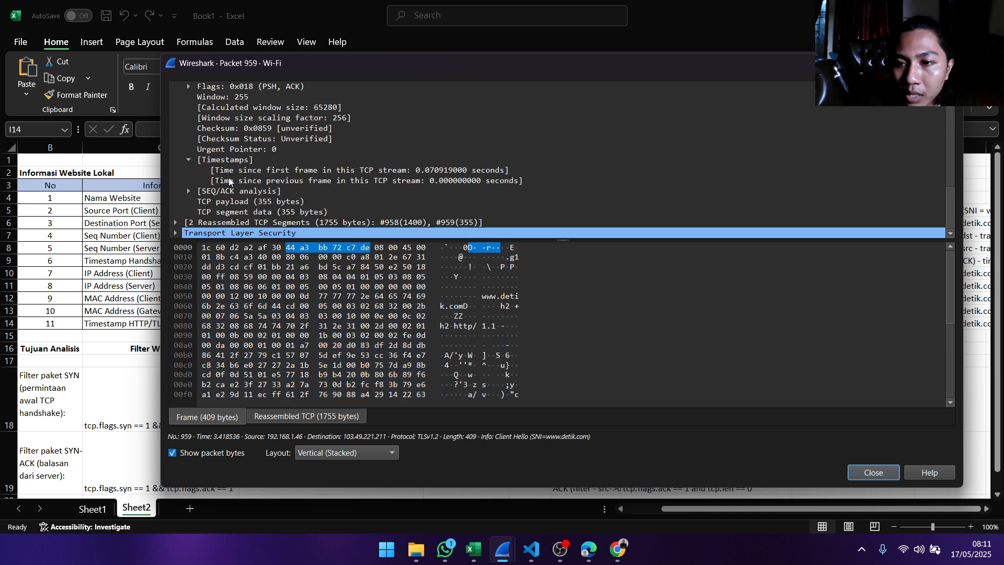
left_click(247, 170)
left_click(398, 181)
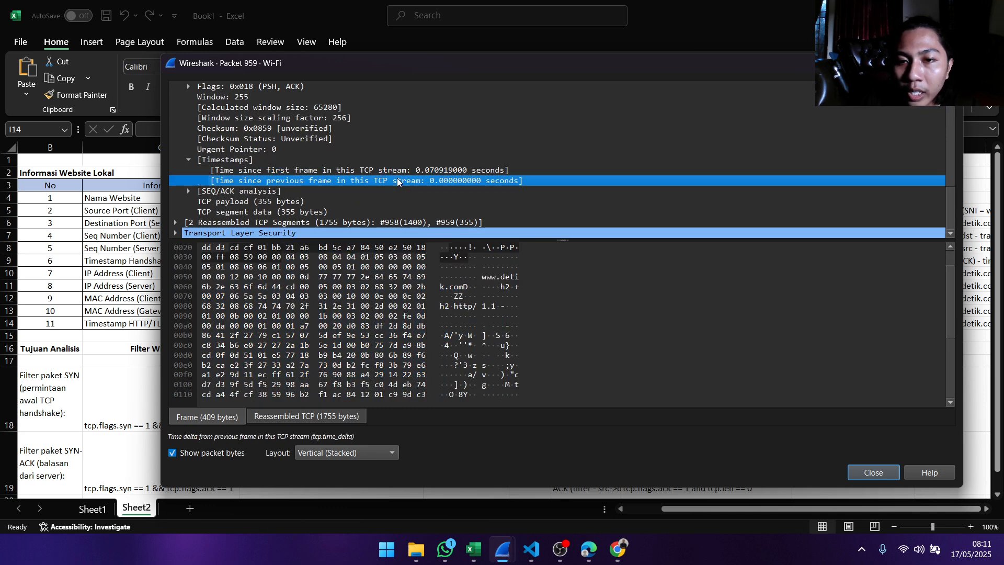
left_click(415, 171)
right_click(465, 170)
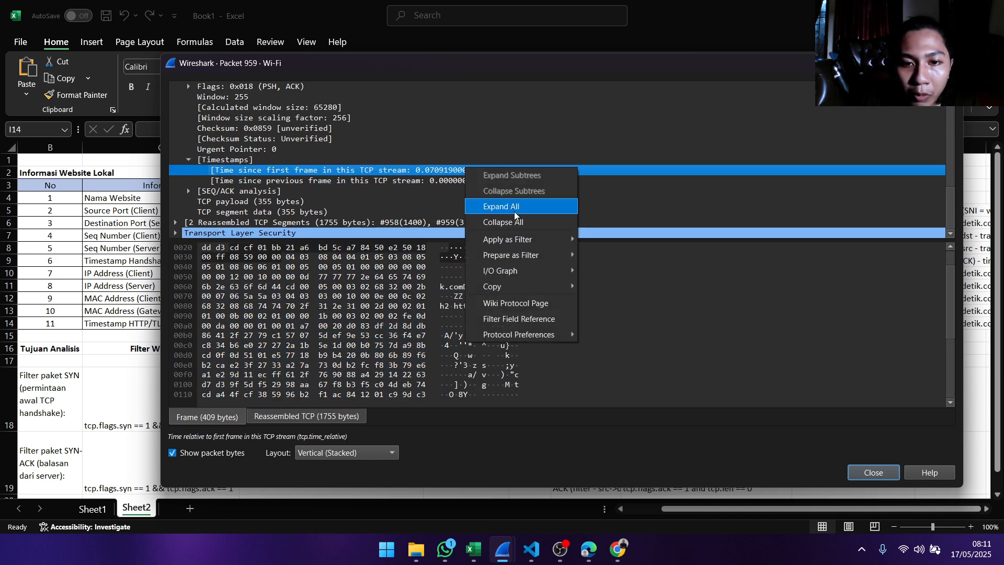
mouse_move(569, 290)
left_click(622, 347)
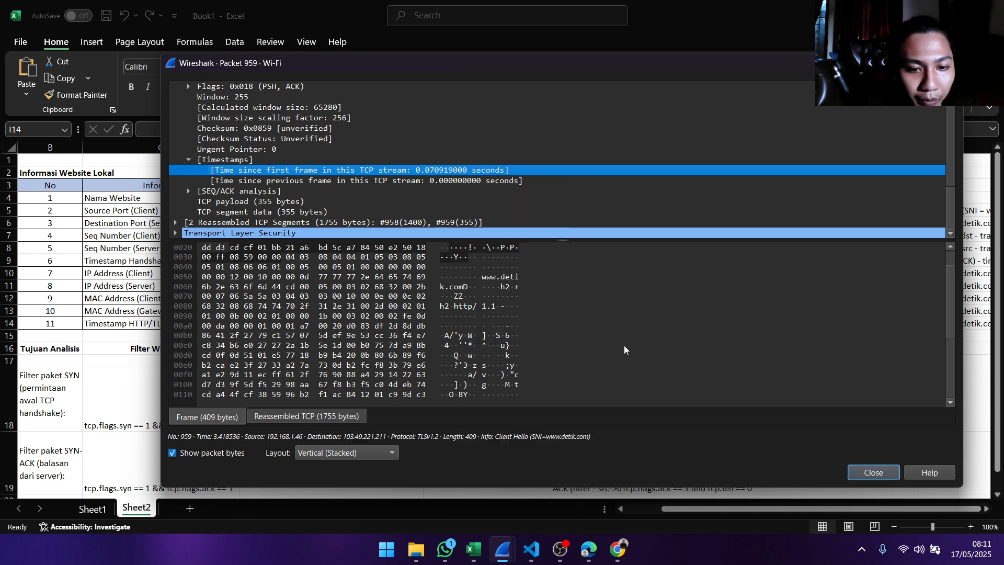
- Switch to Excel and paste 0.070919000 into the Timestamp HTTP/TLS Request value cell of the Informasi Website Publik table
key("alt+Tab")
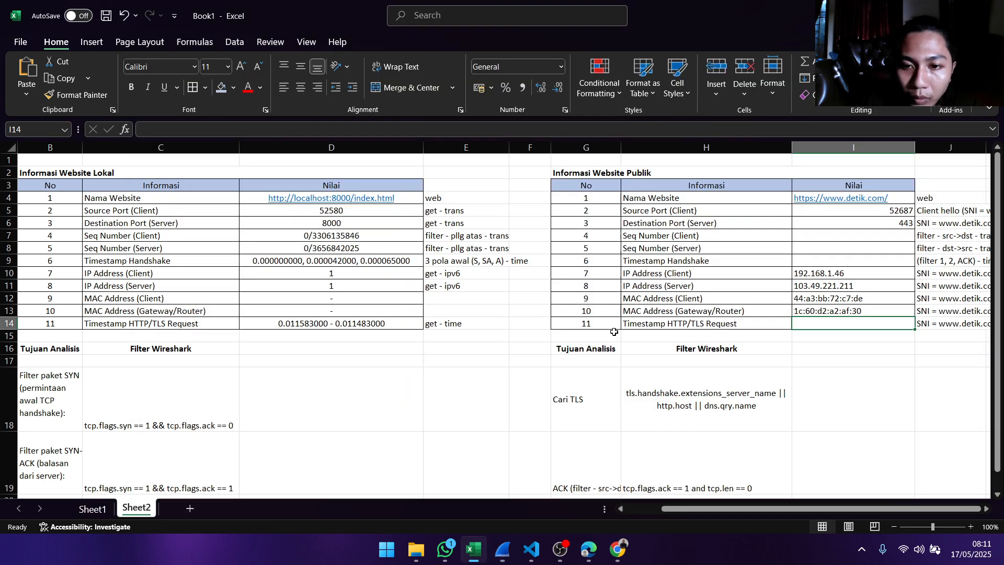
double_click(811, 324)
type("0.070919000")
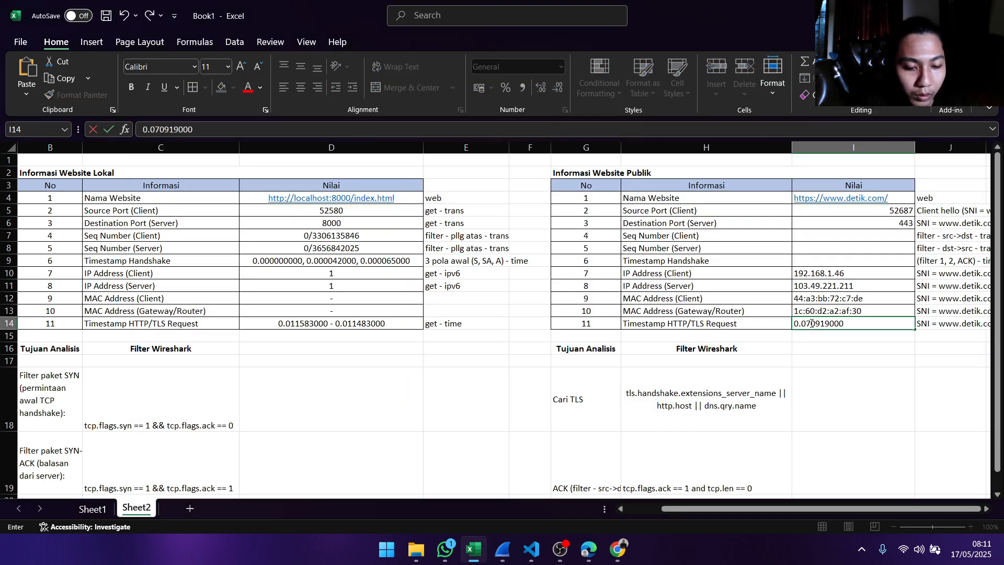
- Switch to the Wireshark packet details and copy the value of Time since previous frame in this TCP stream
key("alt+Tab")
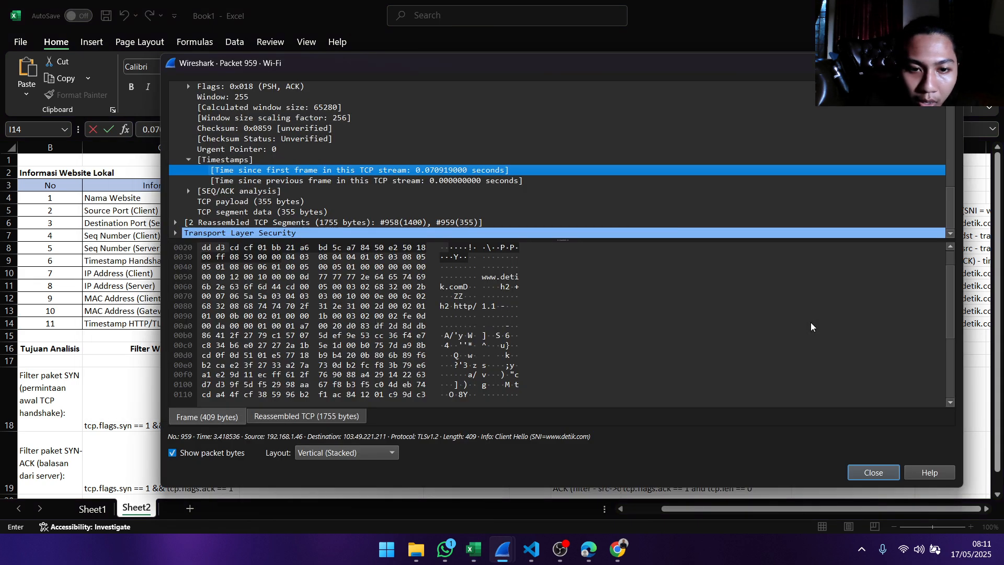
left_click(335, 180)
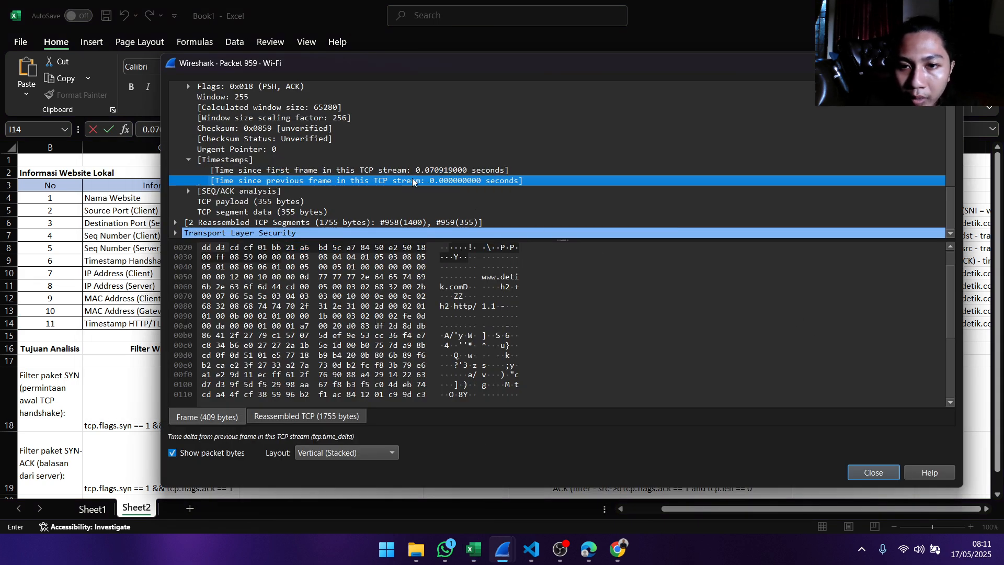
right_click(258, 181)
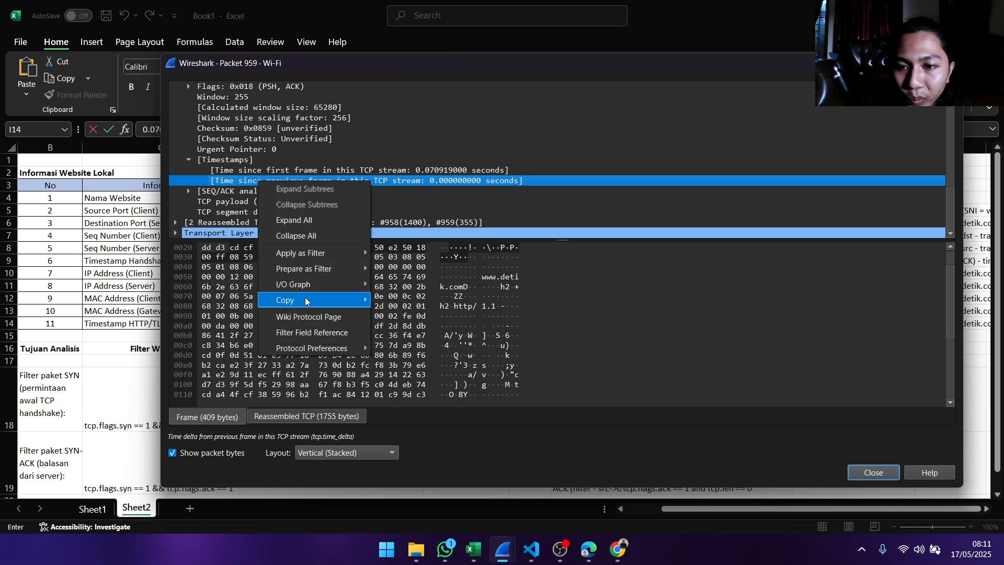
mouse_move(308, 300)
left_click(441, 364)
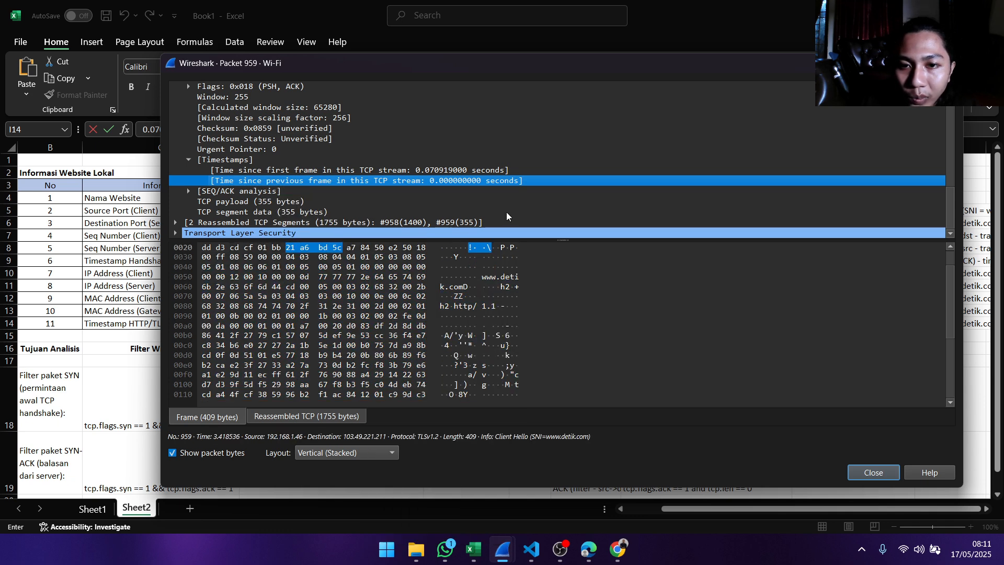
- Switch to Excel and complete the public website's Timestamp HTTP/TLS Request value as 0.070919000 - 0.000000000
key("alt+Tab")
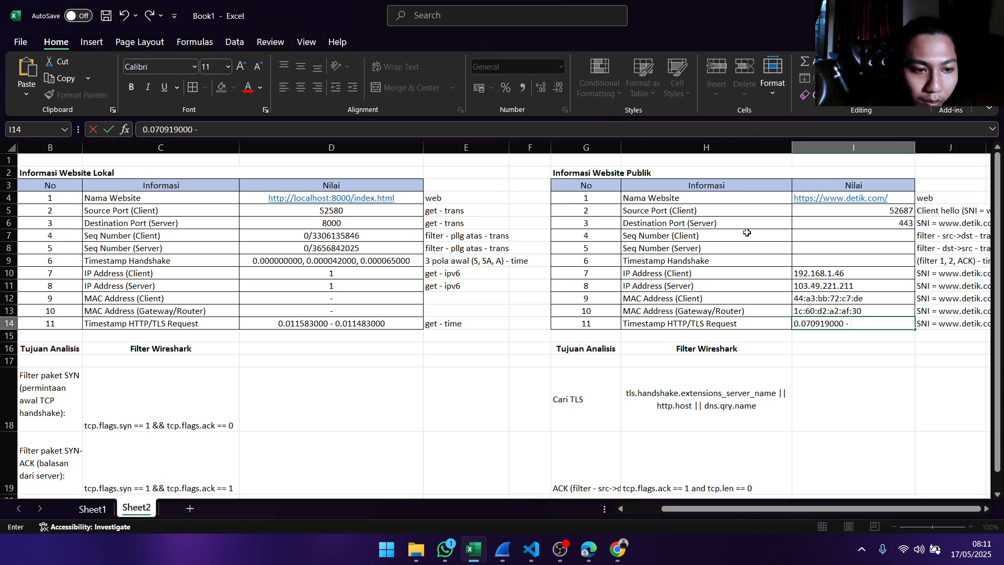
key("ctrl+v")
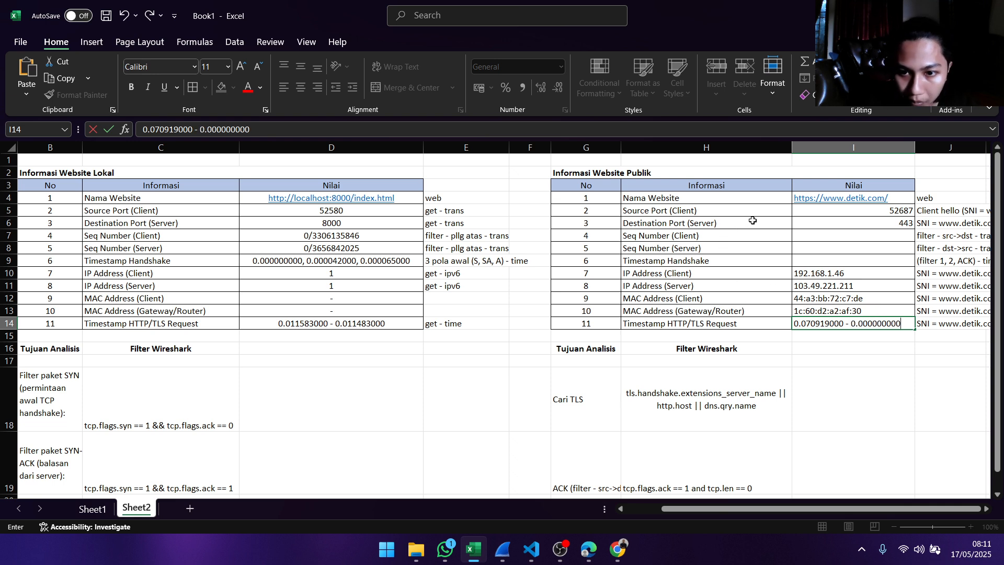
left_click(866, 236)
left_click(873, 249)
left_click(868, 261)
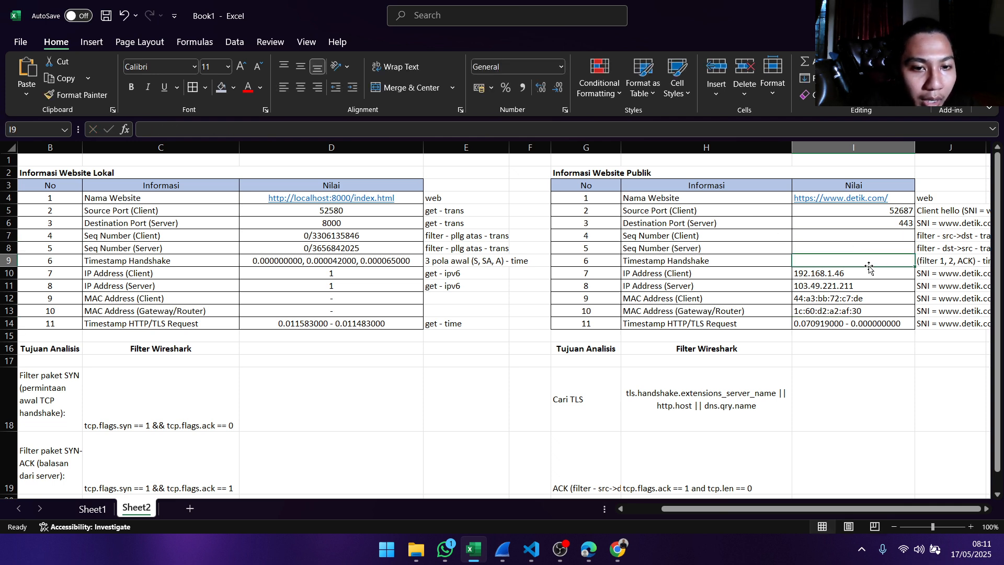
- Check the SYN filter listed in Excel, switch to Wireshark and close the packet 959 details to return to the Wi-Fi capture
left_click(823, 237)
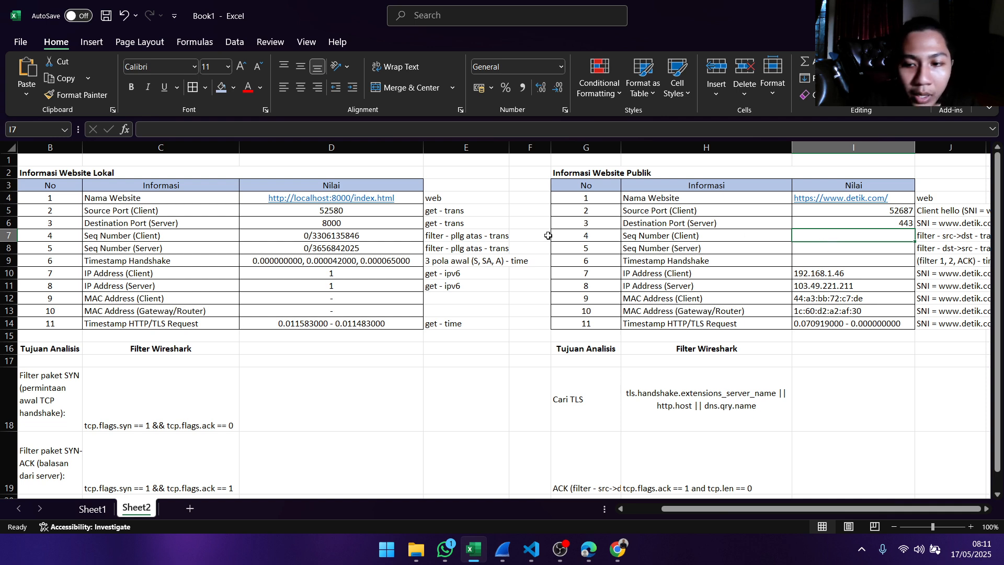
left_click(30, 386)
left_click(175, 398)
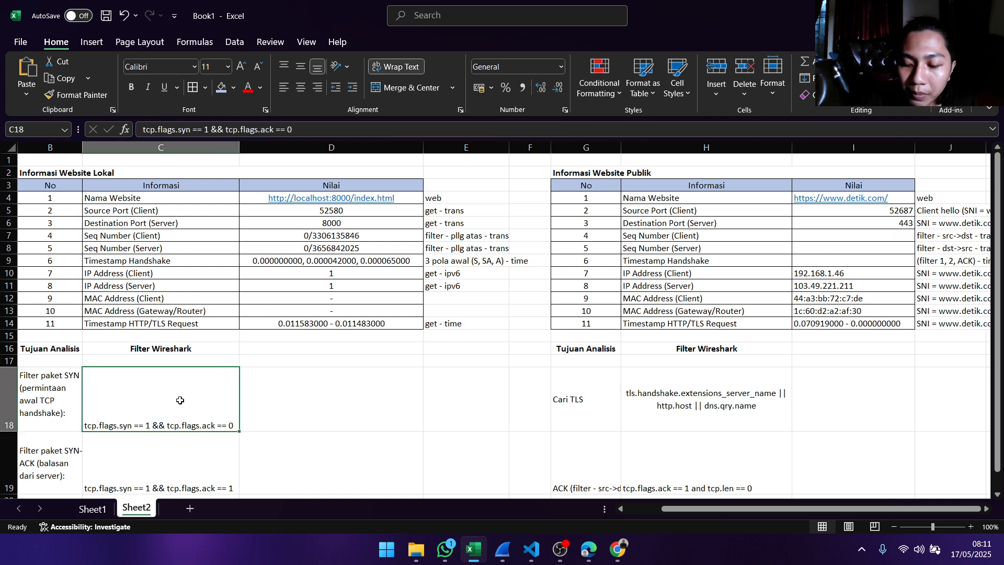
left_click(502, 549)
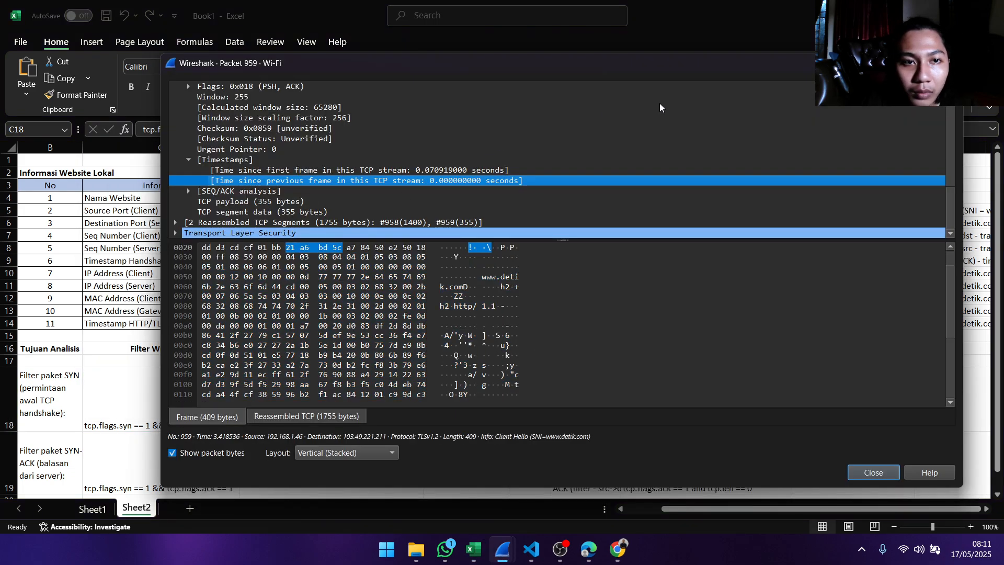
mouse_move(506, 549)
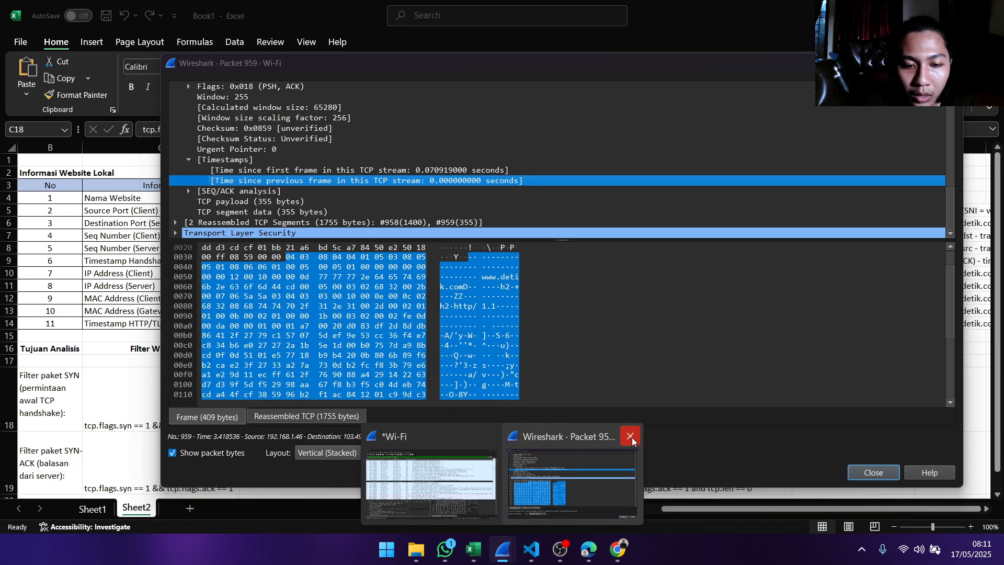
left_click(632, 435)
left_click(541, 490)
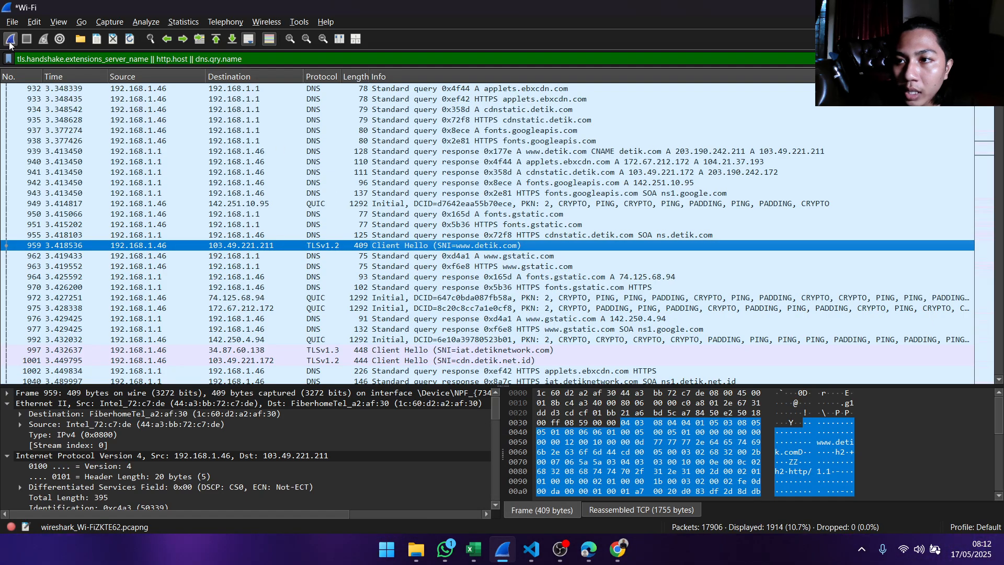
- Replace the display filter on the Wi-Fi capture with tcp.flags.syn == 1 && tcp.flags.ack == 0
left_click(946, 59)
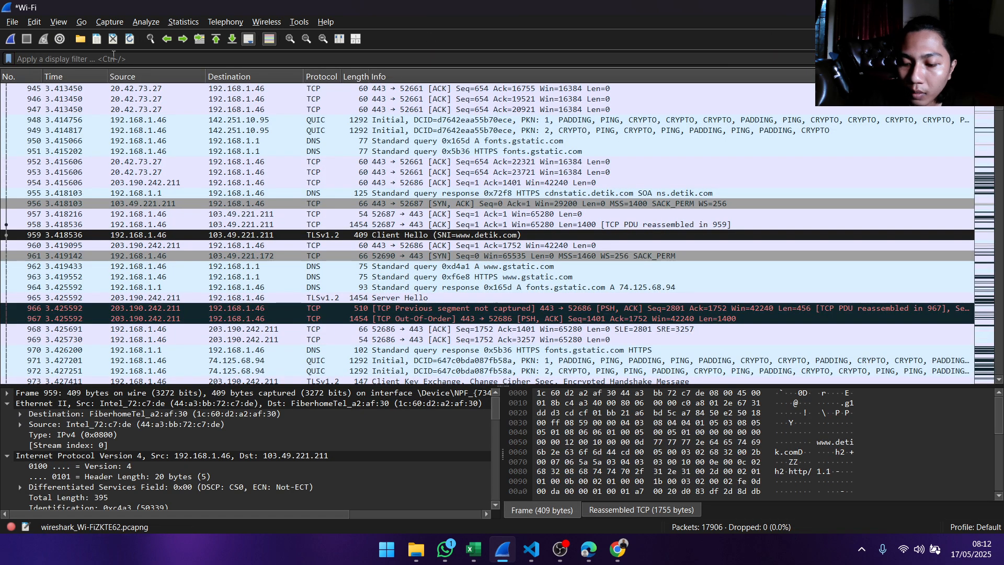
type("t")
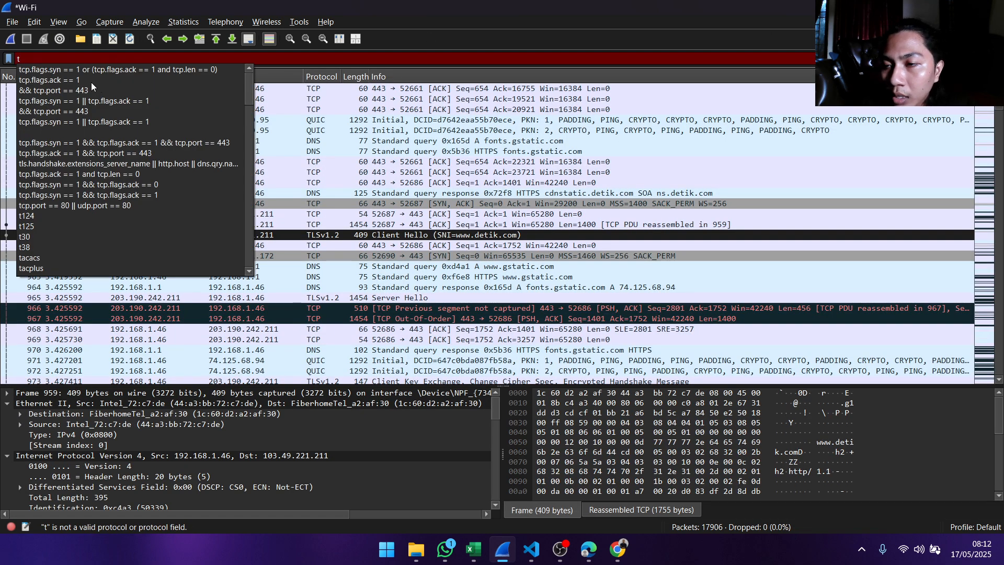
left_click(119, 186)
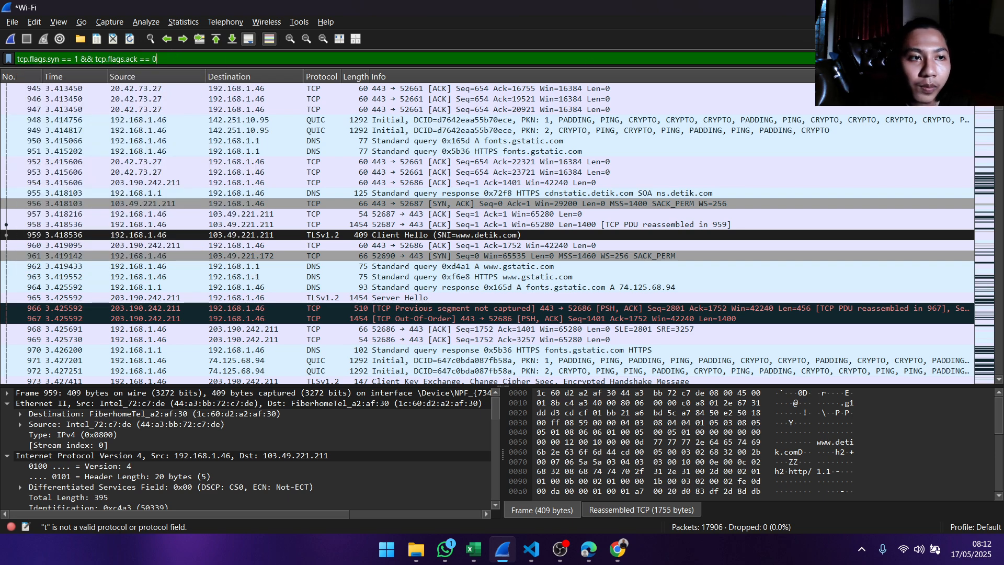
key("Return")
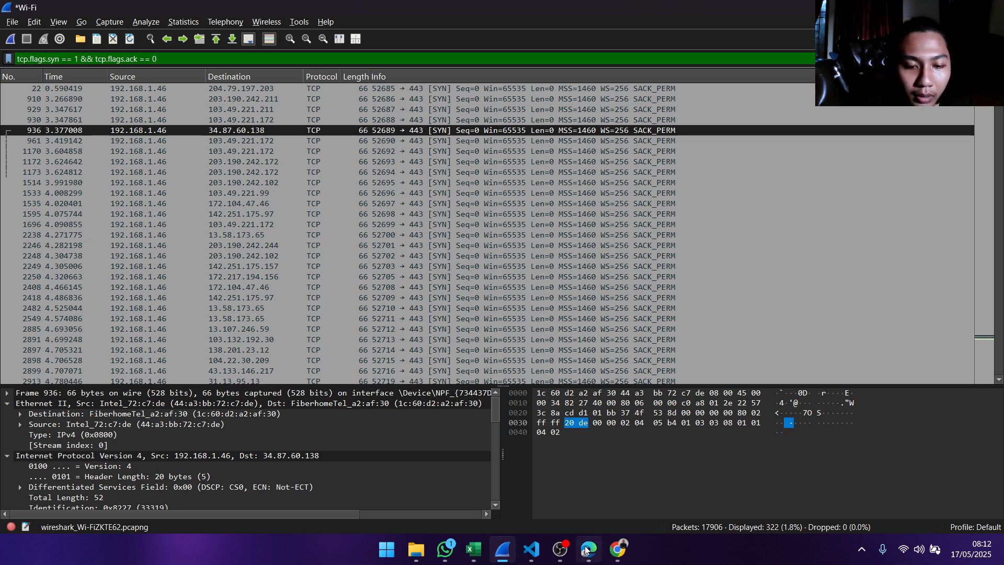
- Check the Seq Number (Client) note in Excel and open the Wireshark details of the SYN packet from port 52687 to 103.49.221.211
mouse_move(527, 552)
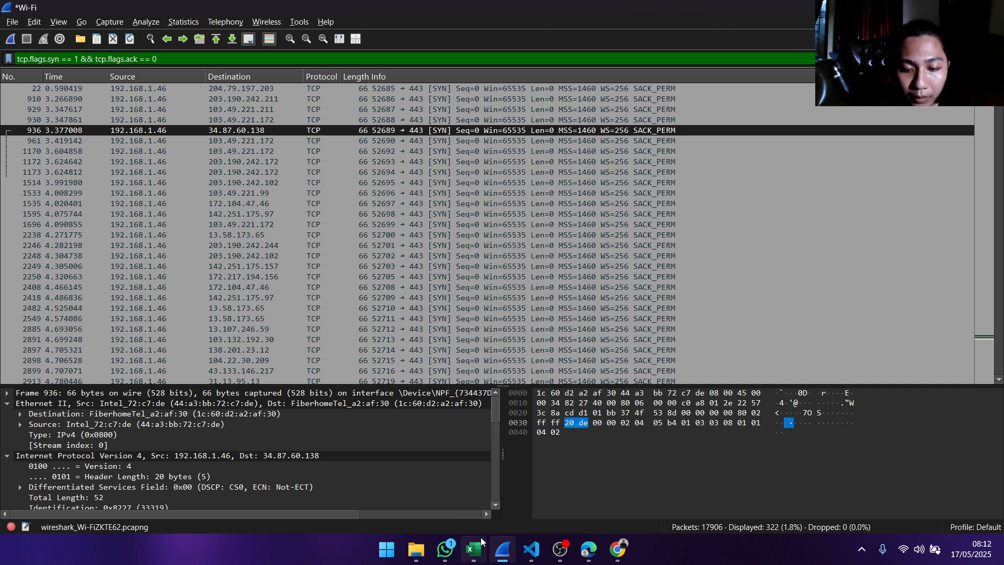
left_click(473, 549)
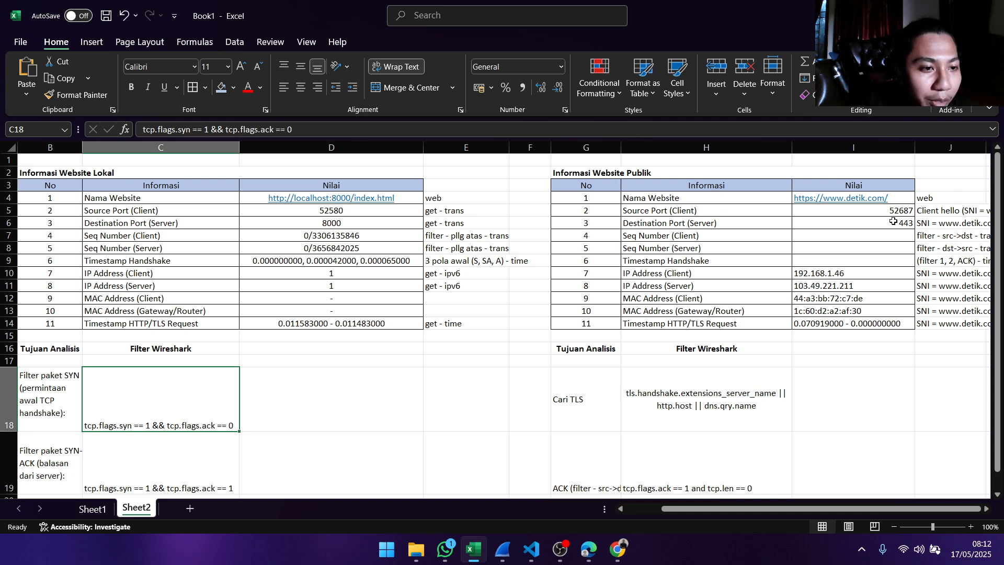
left_click(743, 239)
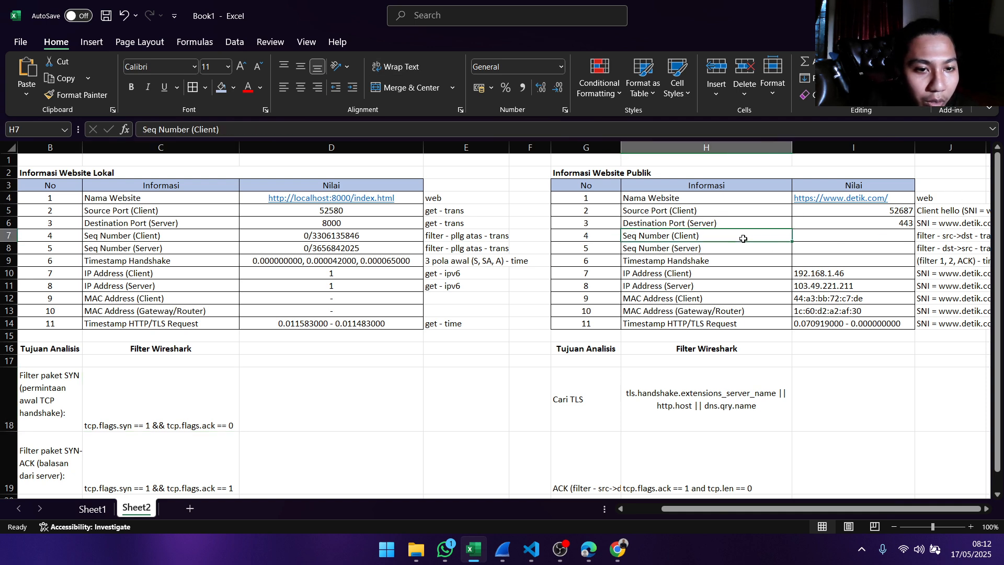
left_click(964, 235)
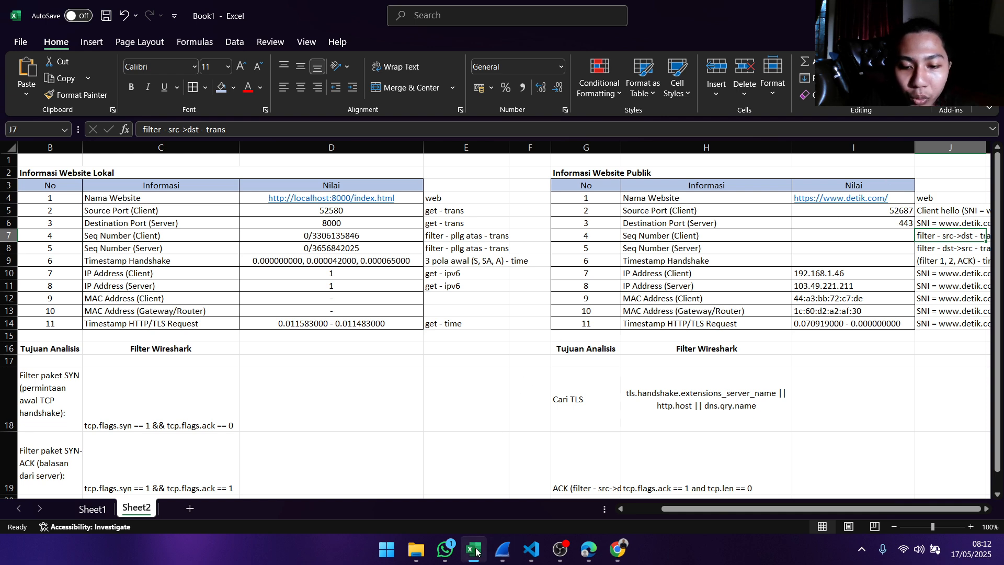
left_click(496, 492)
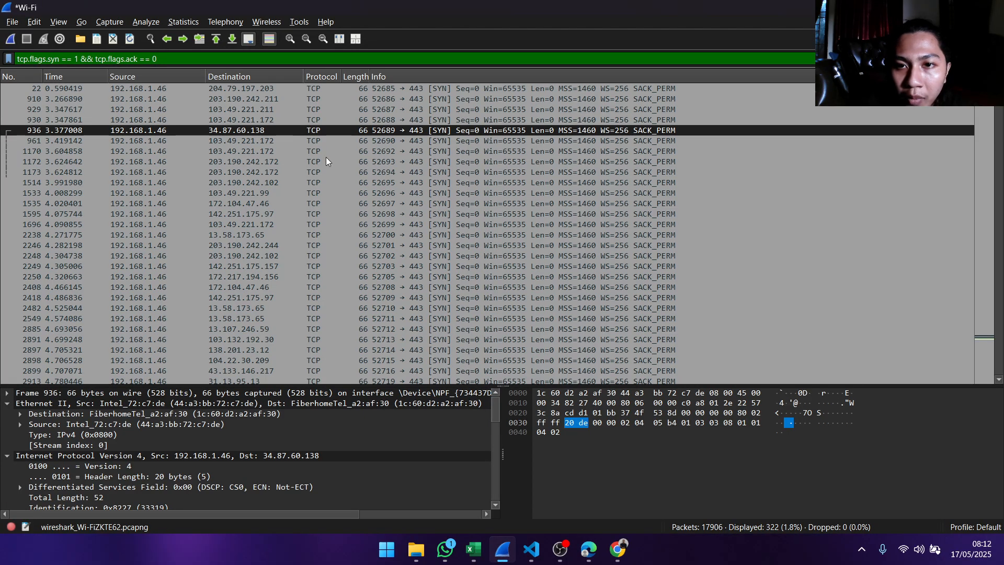
left_click(390, 109)
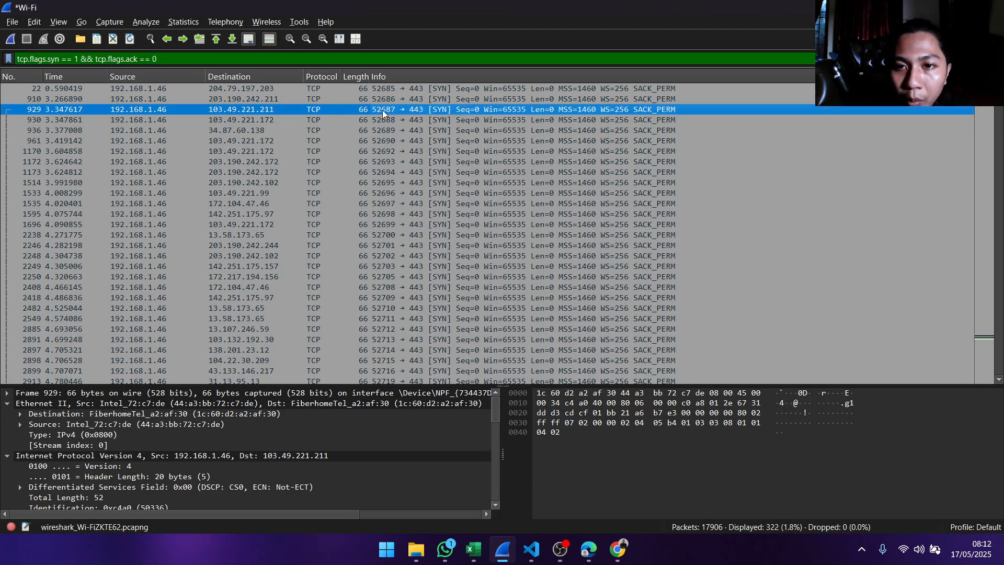
double_click(417, 113)
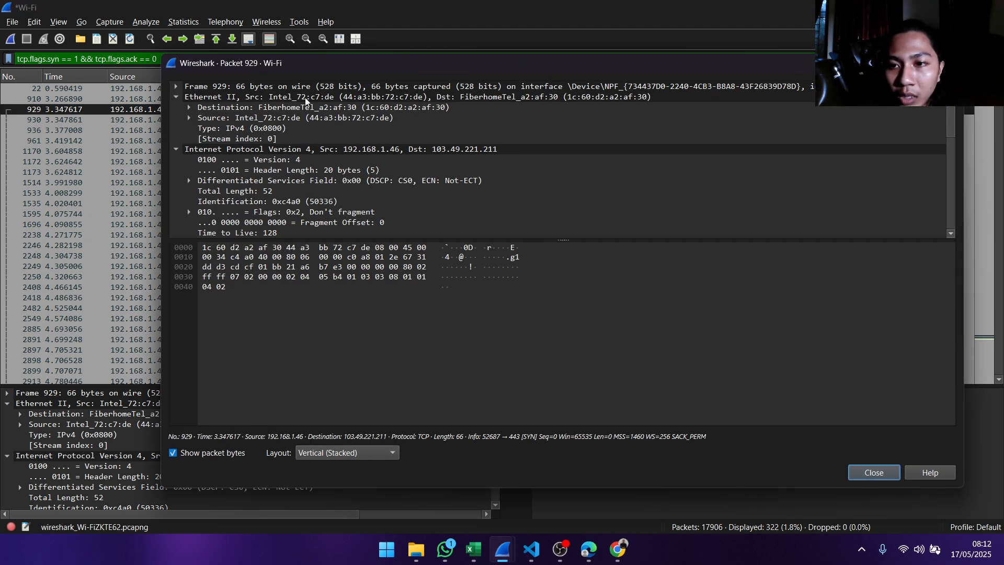
- Copy the value of Sequence Number (raw) from the Transmission Control Protocol section of packet 929
left_click(177, 98)
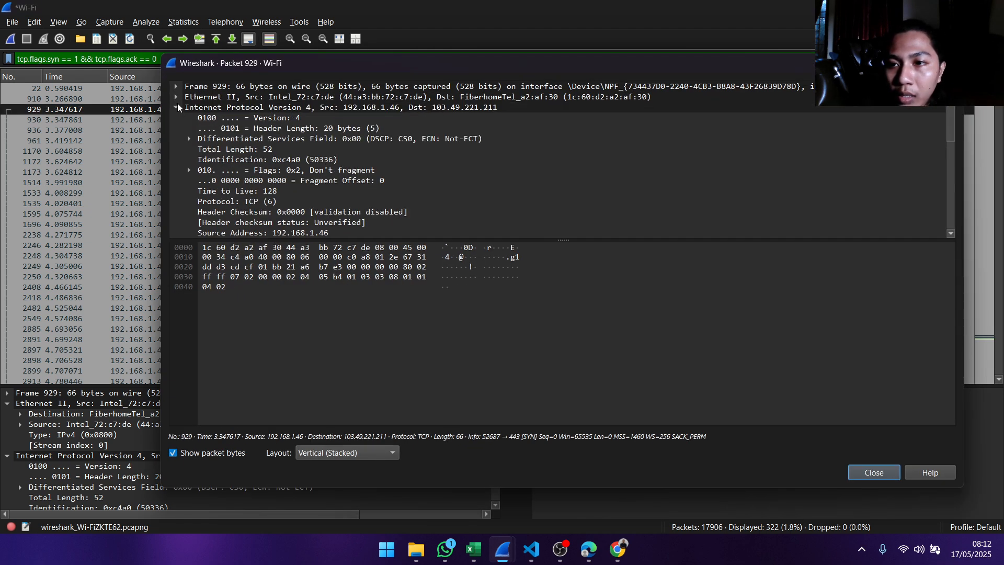
left_click(178, 115)
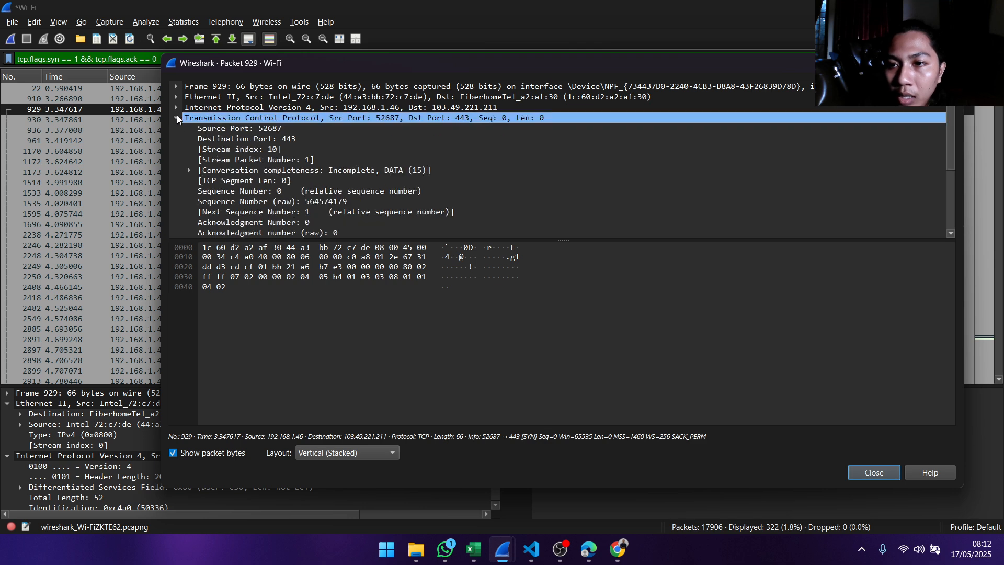
scroll(274, 128, "down", 1)
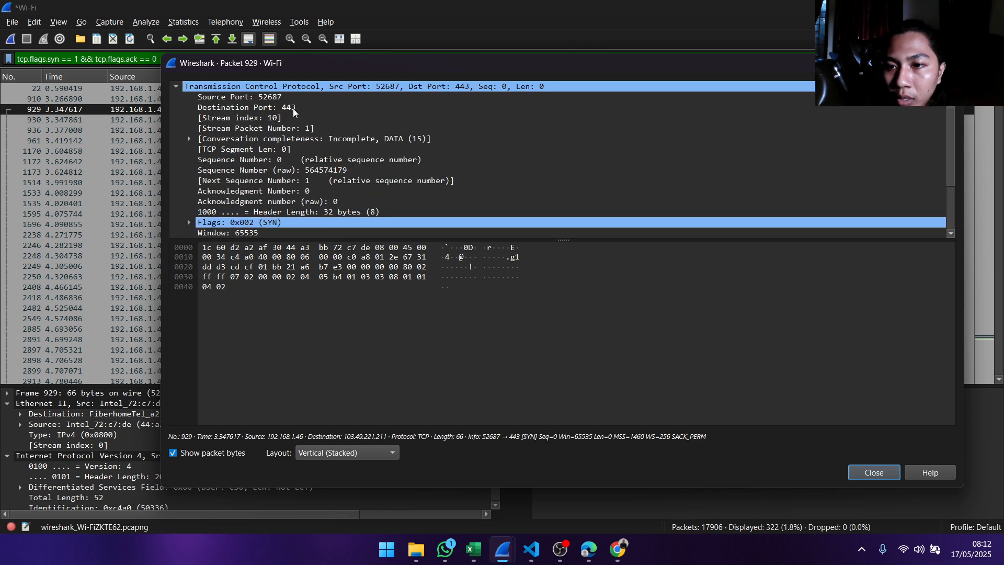
left_click(268, 160)
left_click(291, 170)
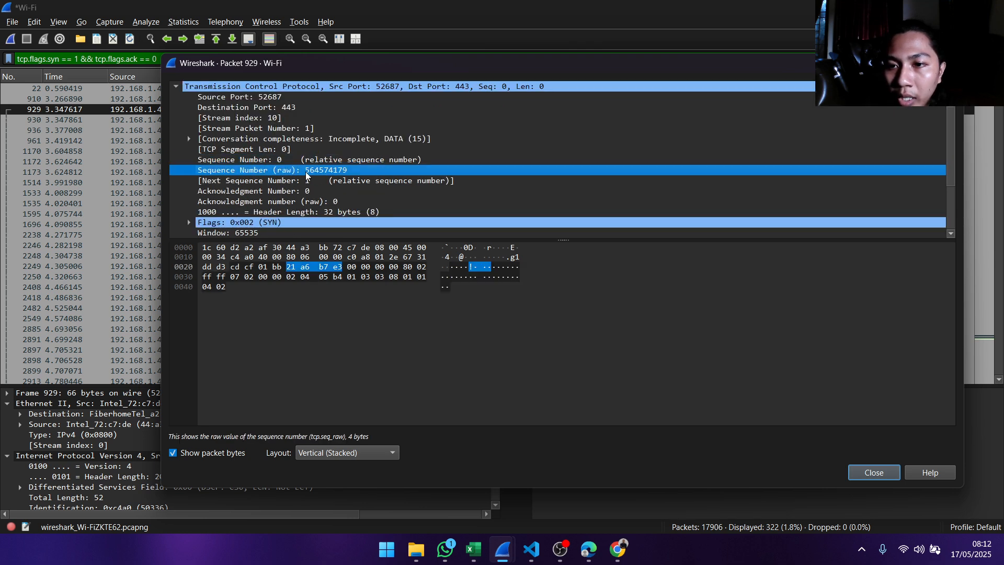
right_click(334, 172)
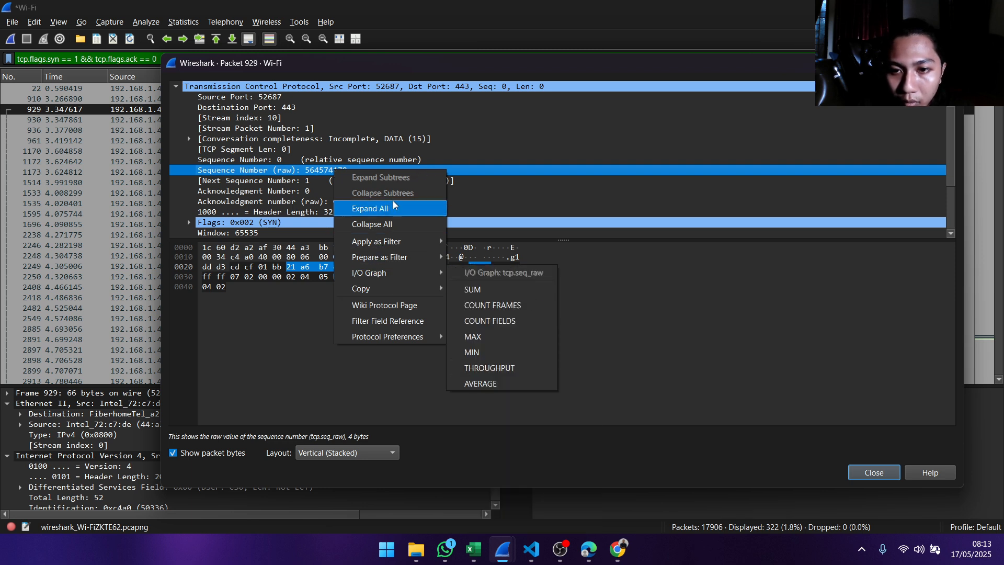
mouse_move(380, 291)
left_click(473, 351)
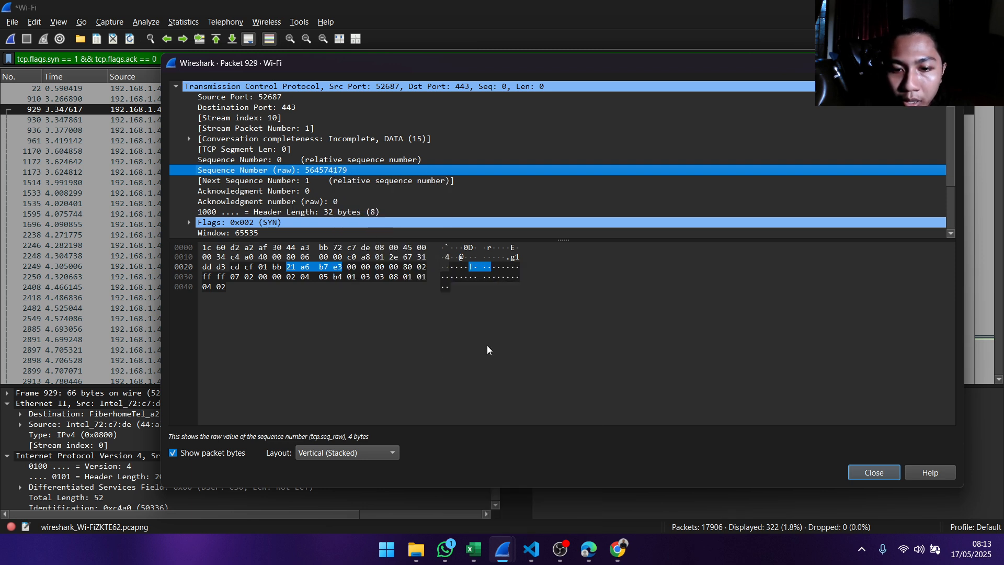
- Switch to Excel and enter 0/564574179 as the Seq Number (Client) value in the Informasi Website Publik table
left_click(470, 548)
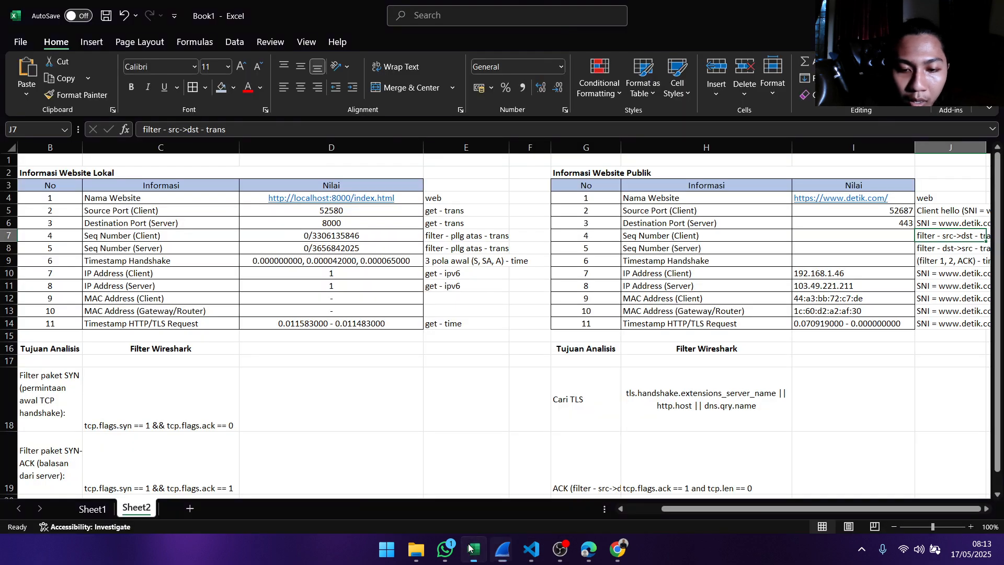
left_click(821, 239)
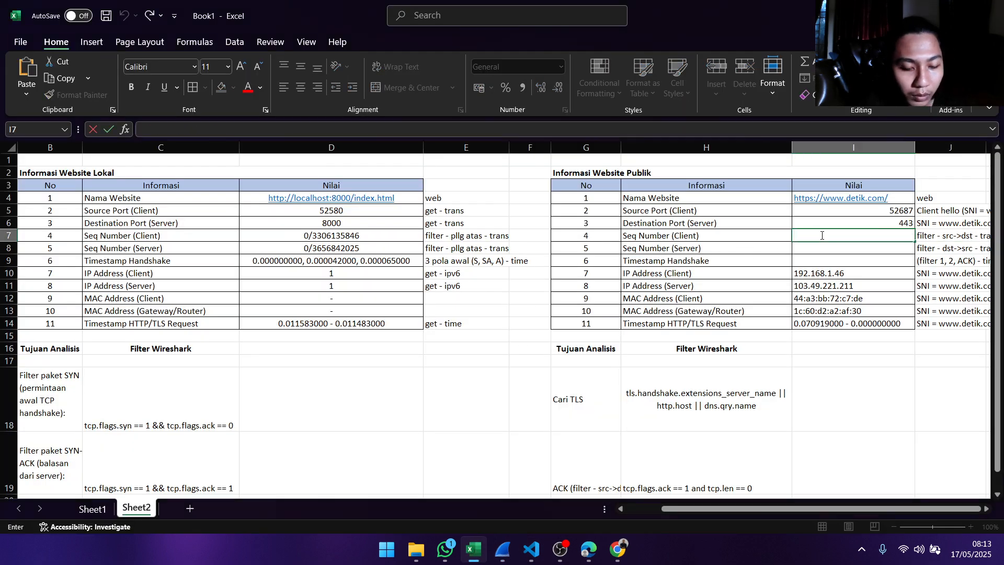
type("0")
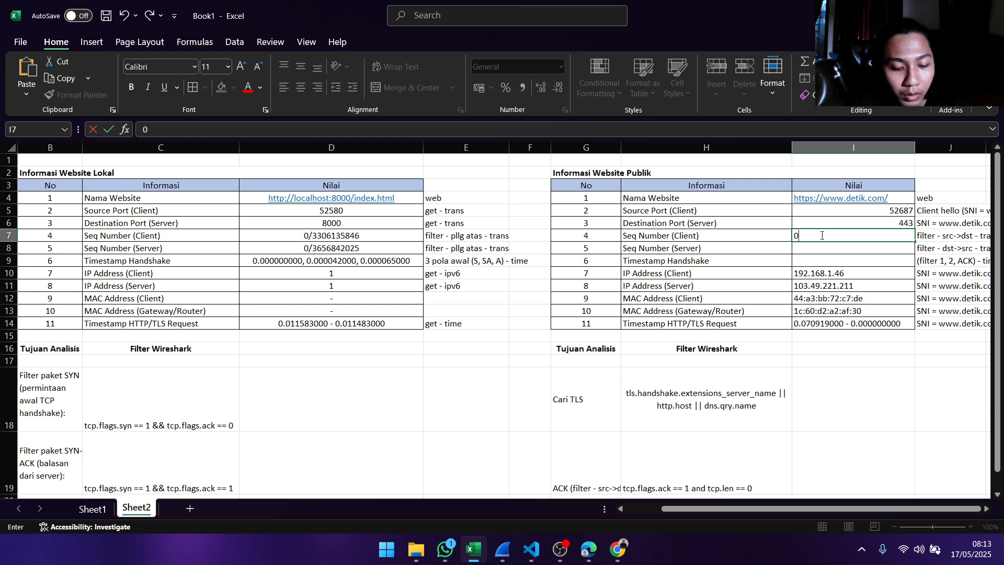
type("/")
type("564574179")
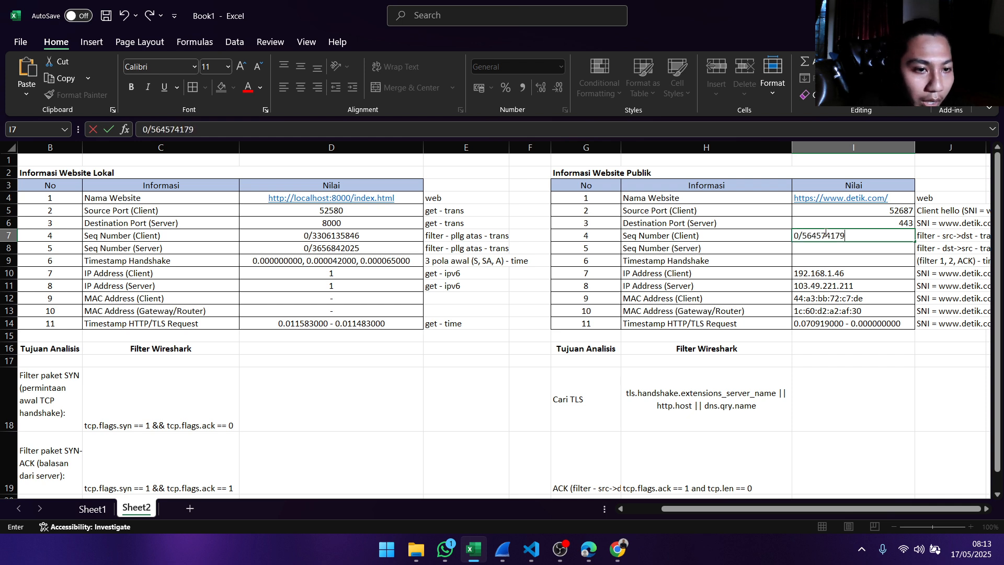
left_click(845, 249)
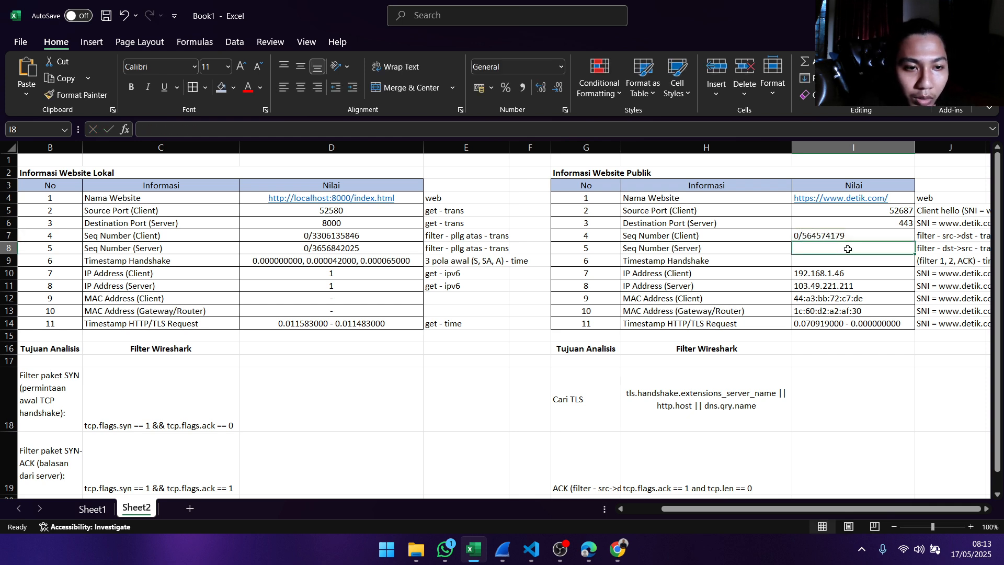
- Enter 0/ as the start of the public website's Seq Number (Server) value and select the SYN-ACK filter cell for reference
double_click(847, 249)
type("0/")
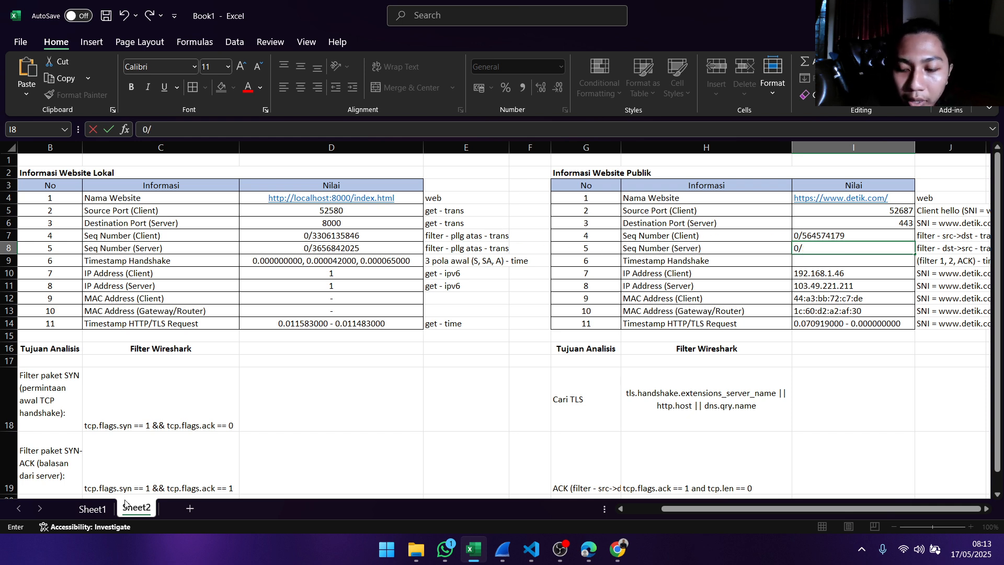
left_click(204, 473)
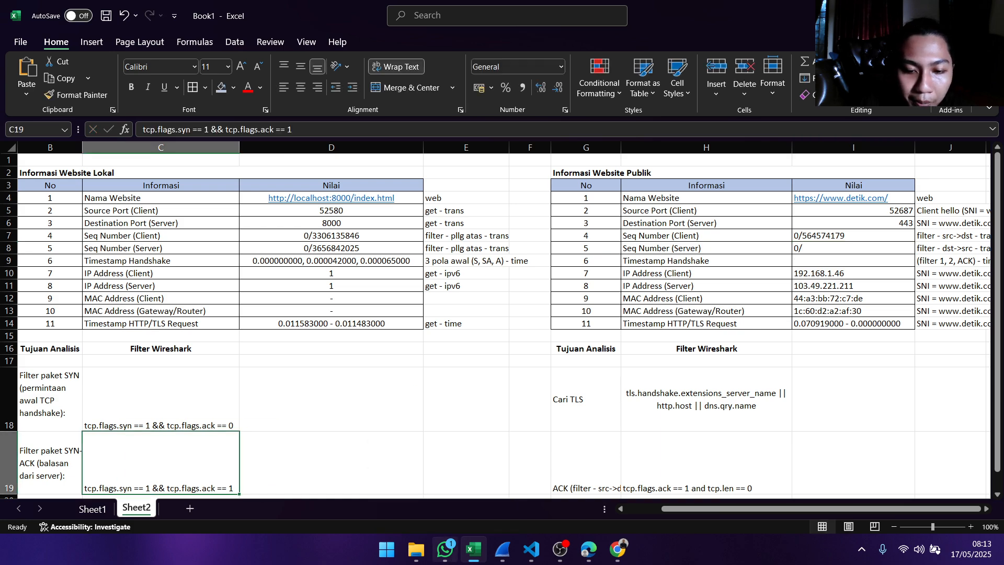
- Switch to Wireshark, close the packet 929 details and filter the Wi-Fi capture by tcp.flags.syn == 1 && tcp.flags.ack == 1
mouse_move(502, 549)
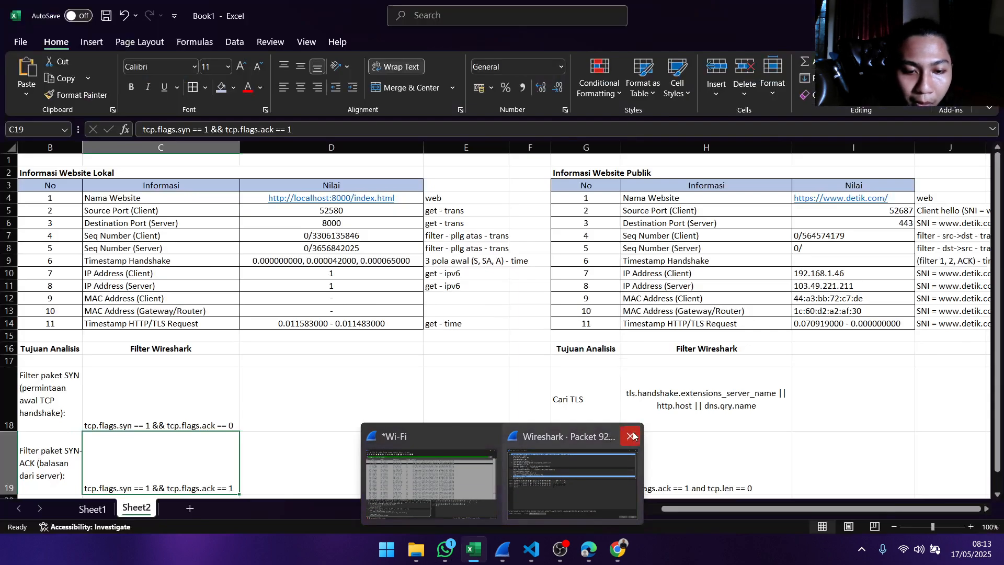
left_click(633, 436)
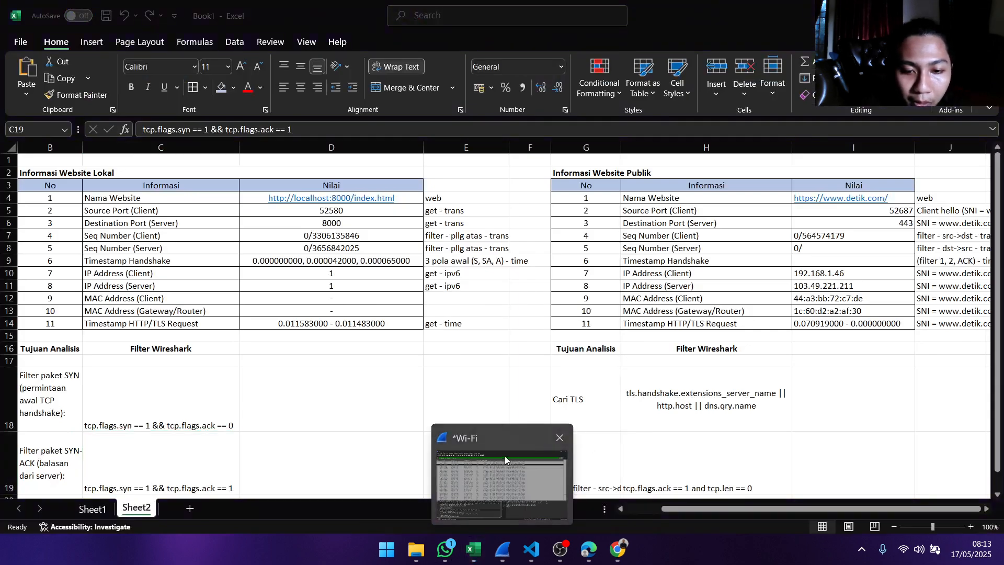
left_click(504, 456)
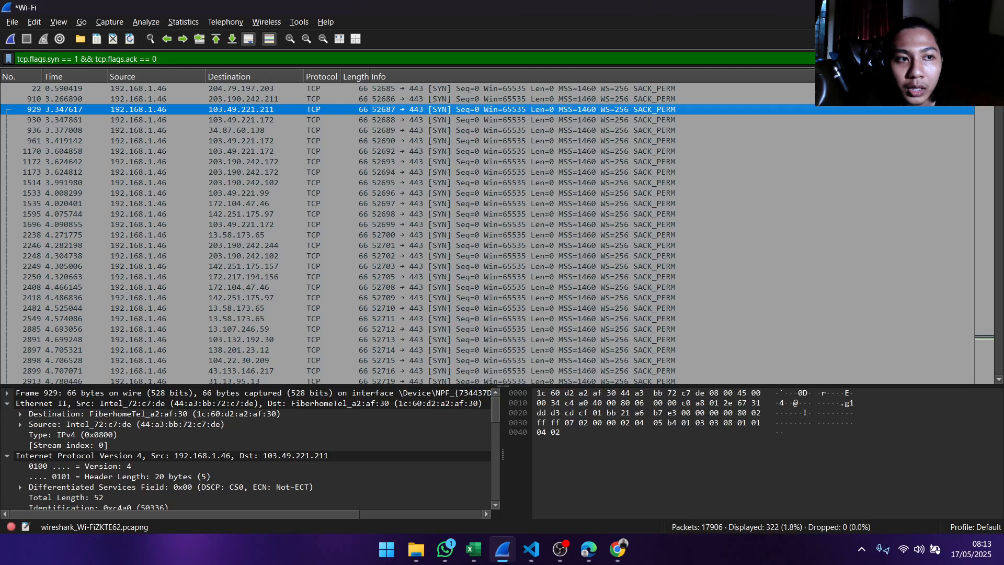
left_click(955, 58)
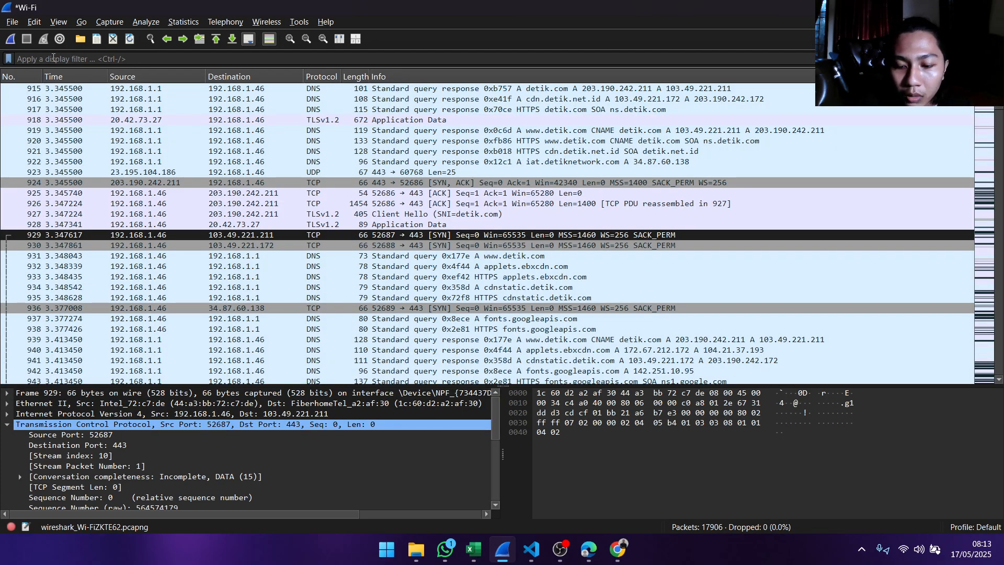
type("t")
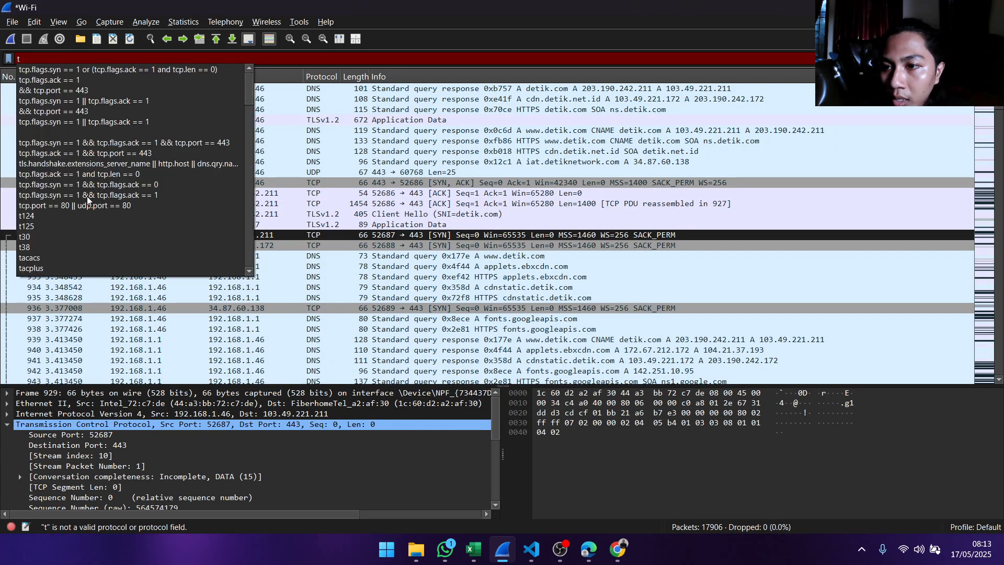
left_click(87, 195)
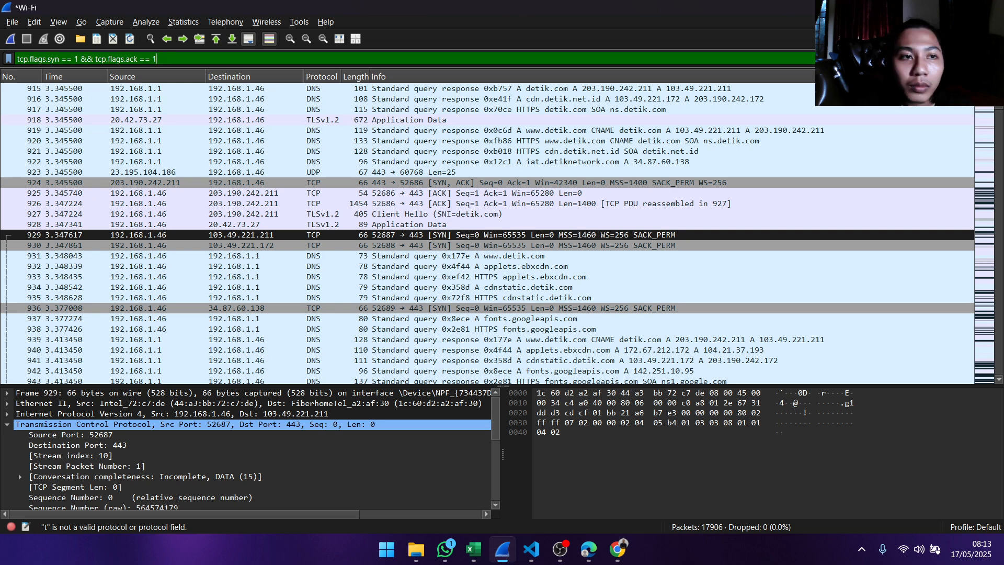
key("Return")
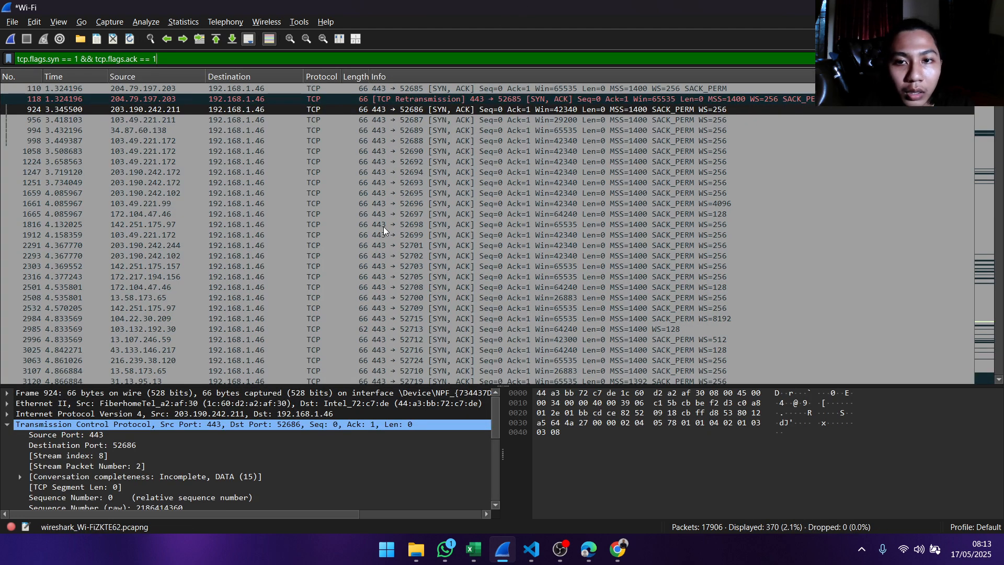
- Switch to Excel to check the note beside the public website's Seq Number (Server) row, and return to Wireshark
left_click(483, 554)
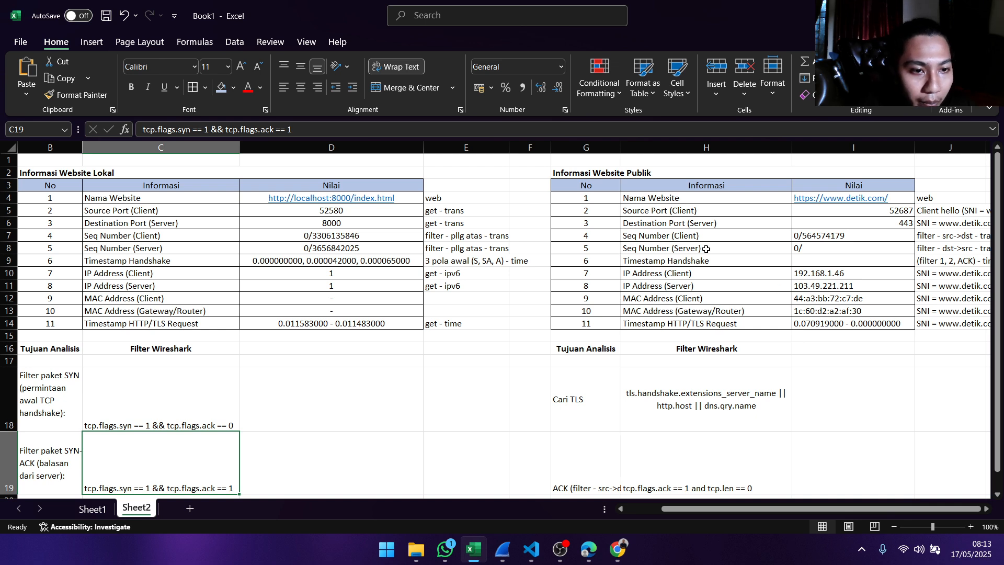
left_click(928, 247)
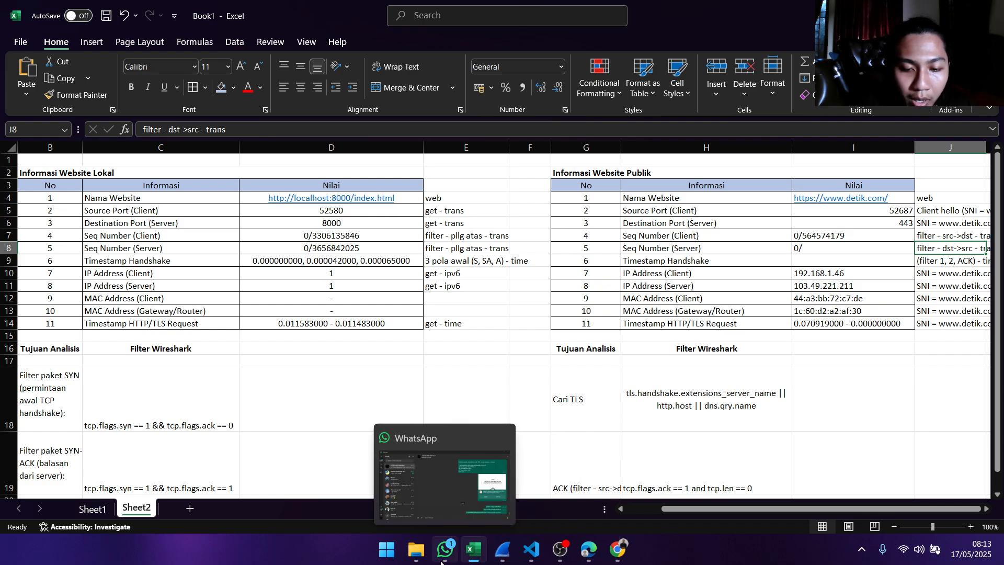
left_click(502, 549)
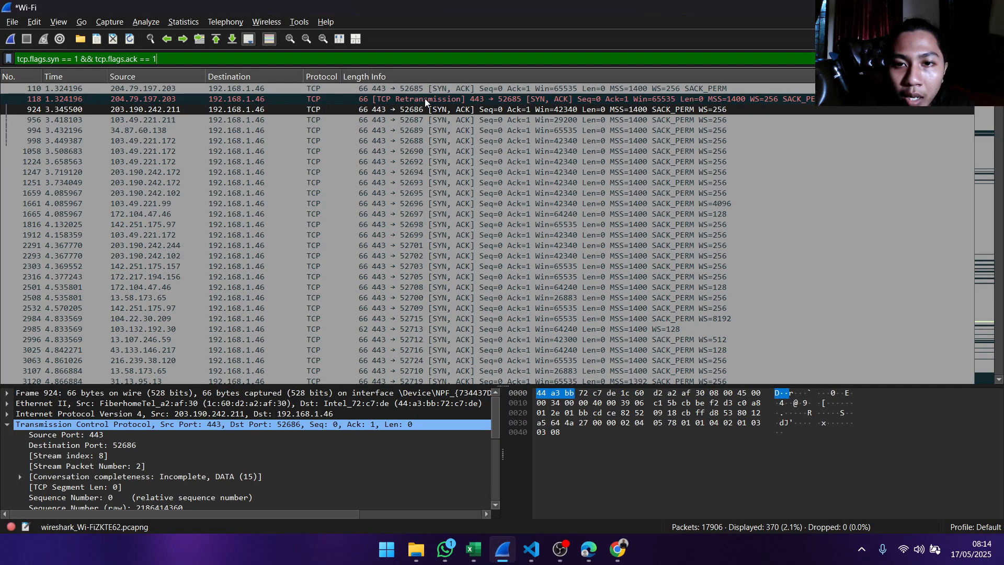
- Open the details of SYN-ACK packet 956 and copy the value of its Sequence Number (raw)
left_click(425, 120)
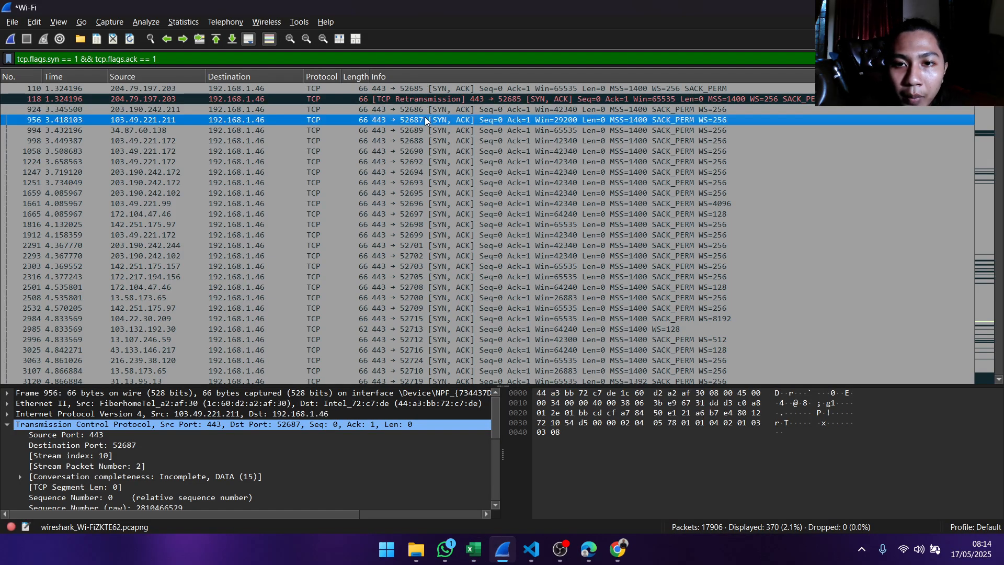
double_click(394, 121)
scroll(273, 155, "down", 4)
left_click(309, 129)
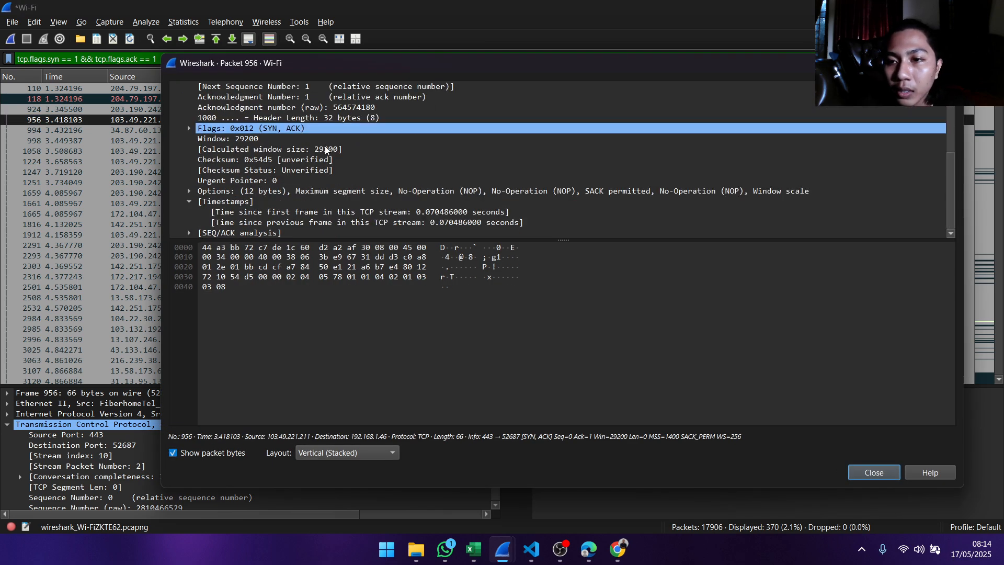
scroll(209, 155, "up", 2)
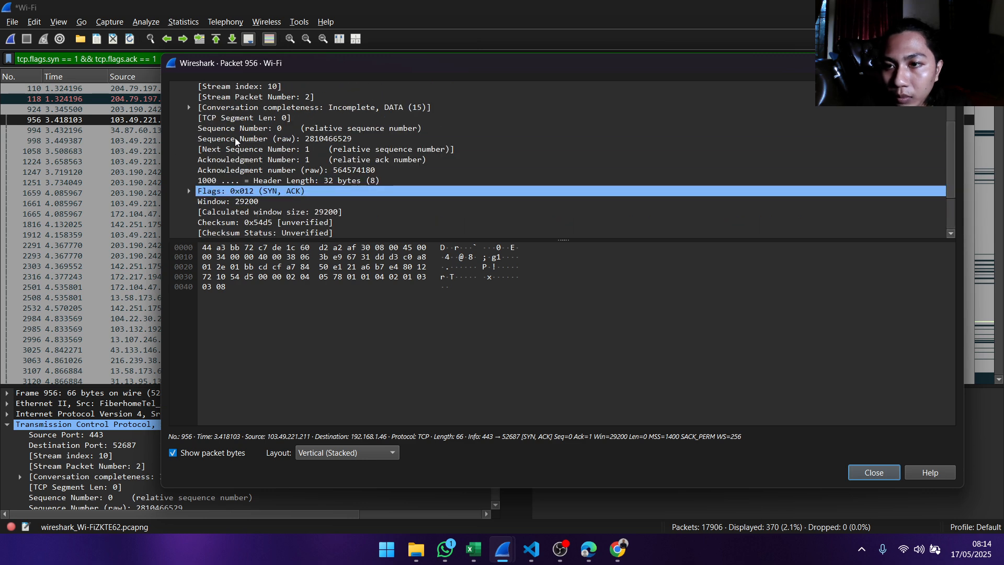
scroll(236, 141, "up", 1)
left_click(251, 171)
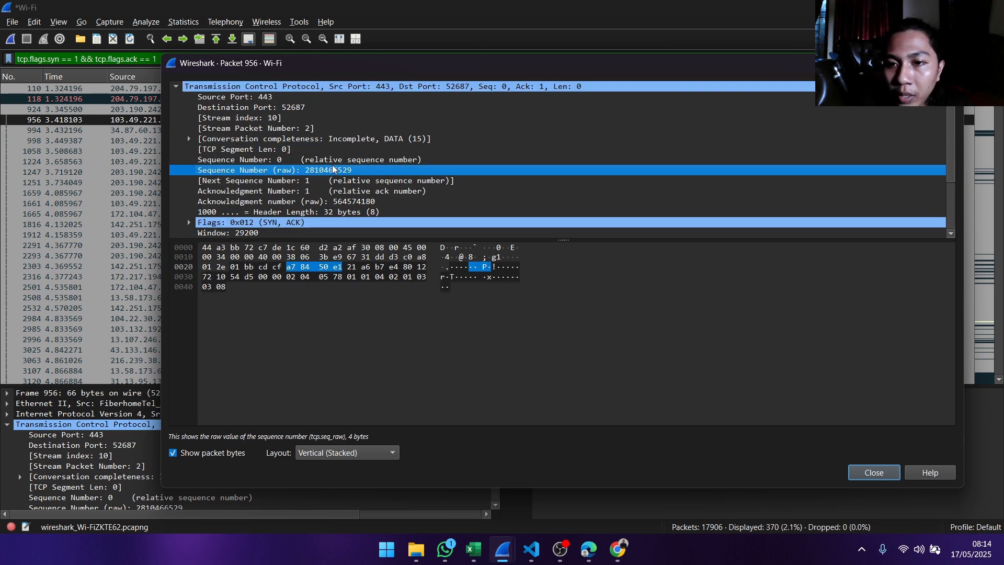
right_click(279, 171)
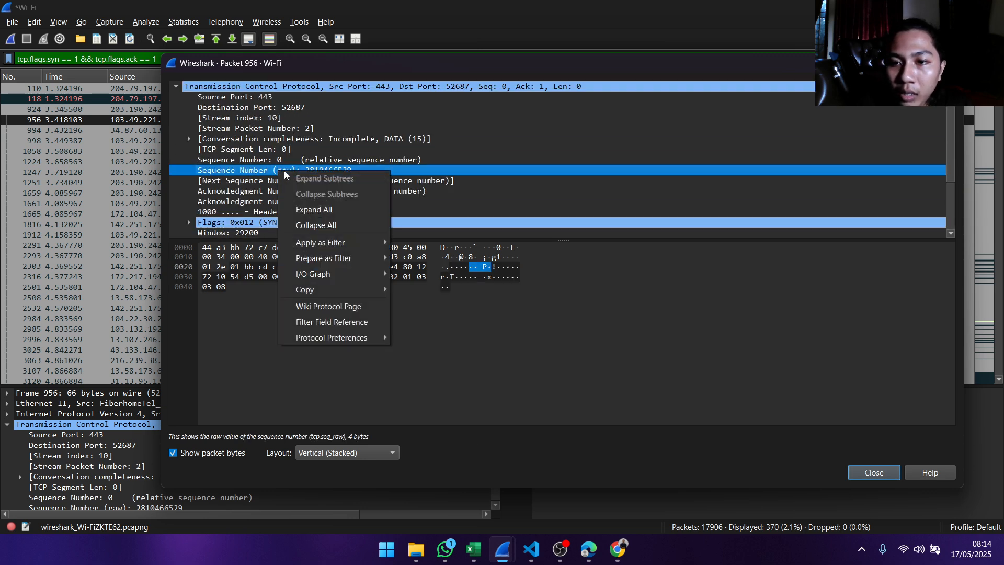
mouse_move(348, 289)
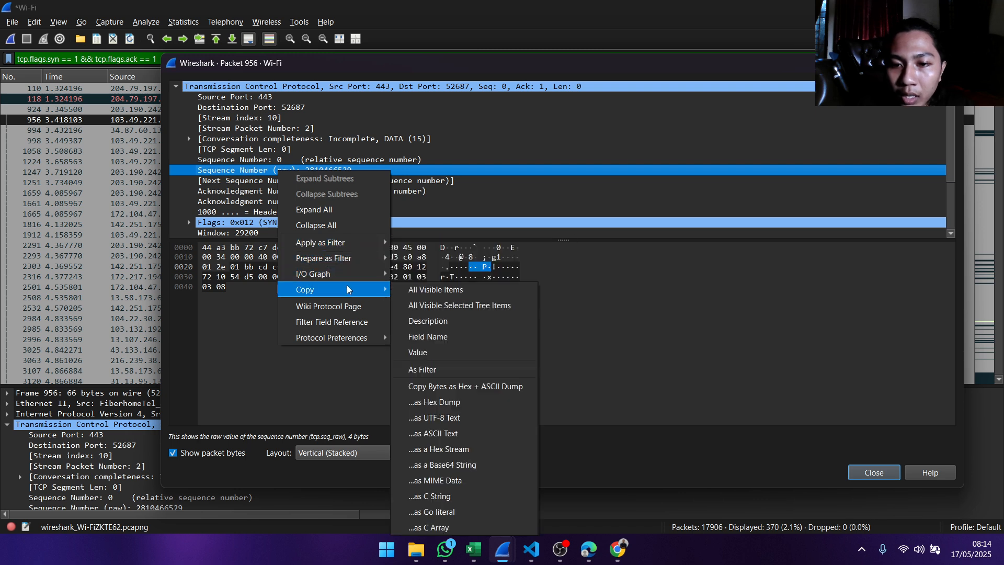
left_click(426, 352)
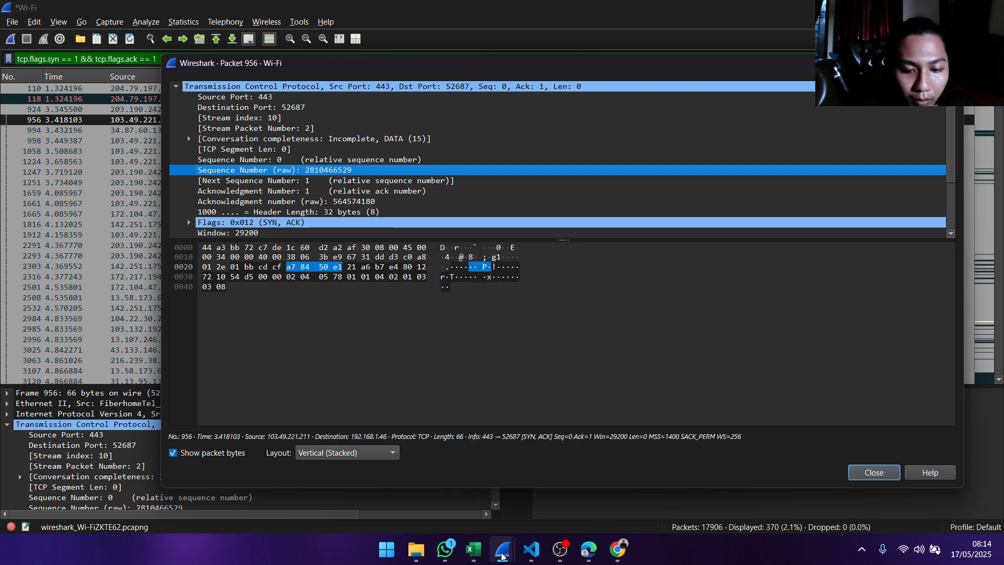
mouse_move(495, 557)
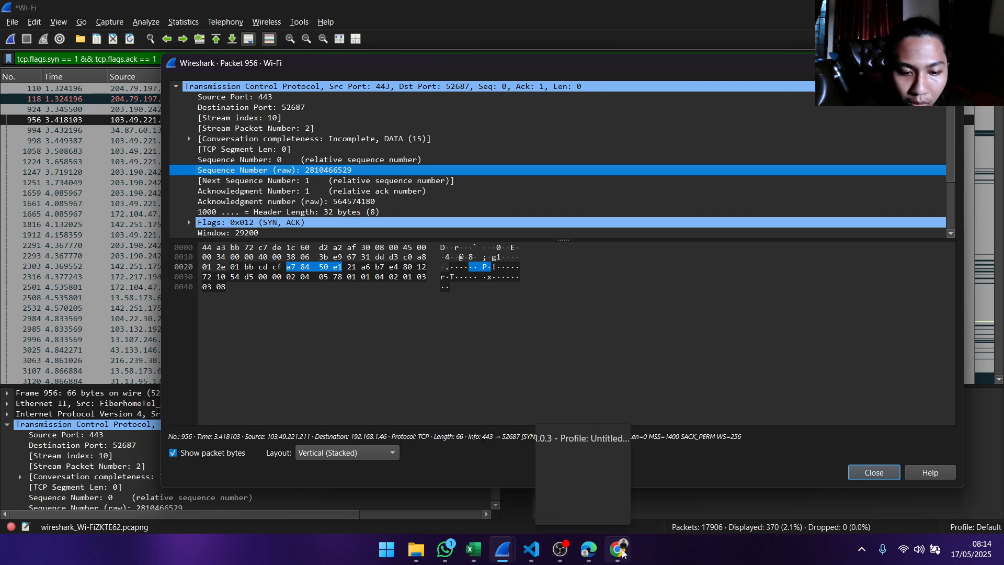
left_click(473, 549)
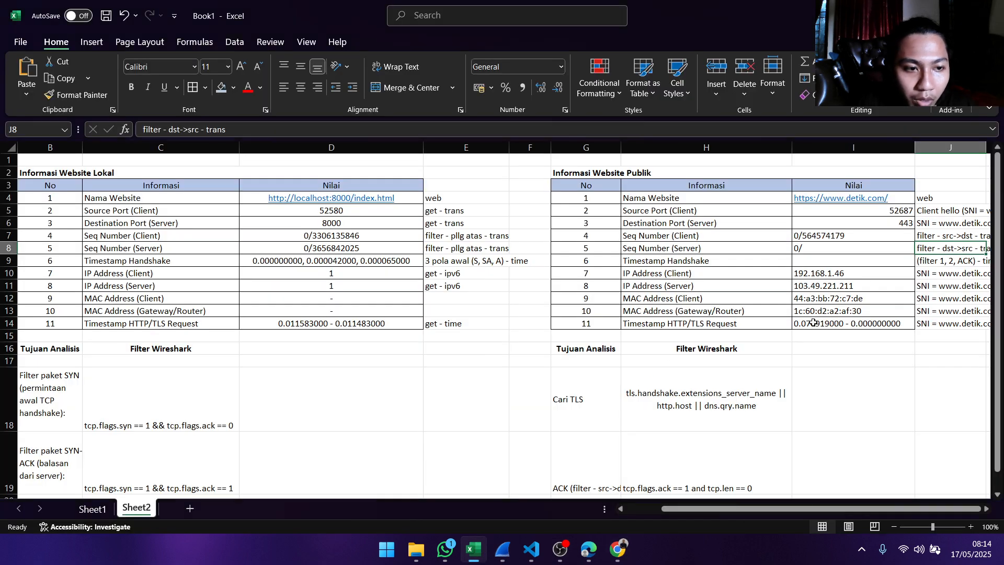
double_click(831, 247)
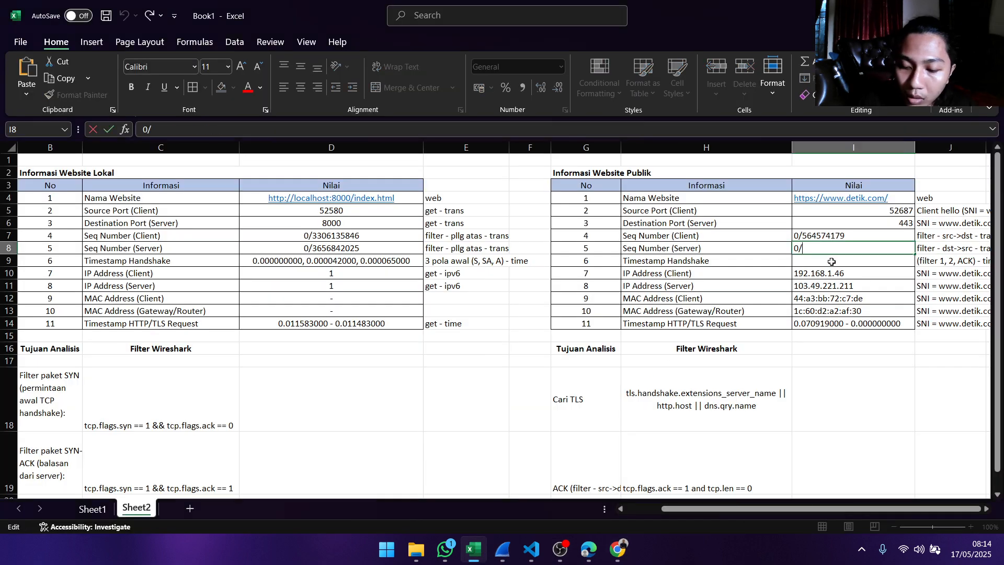
key("ctrl+v")
key("Return")
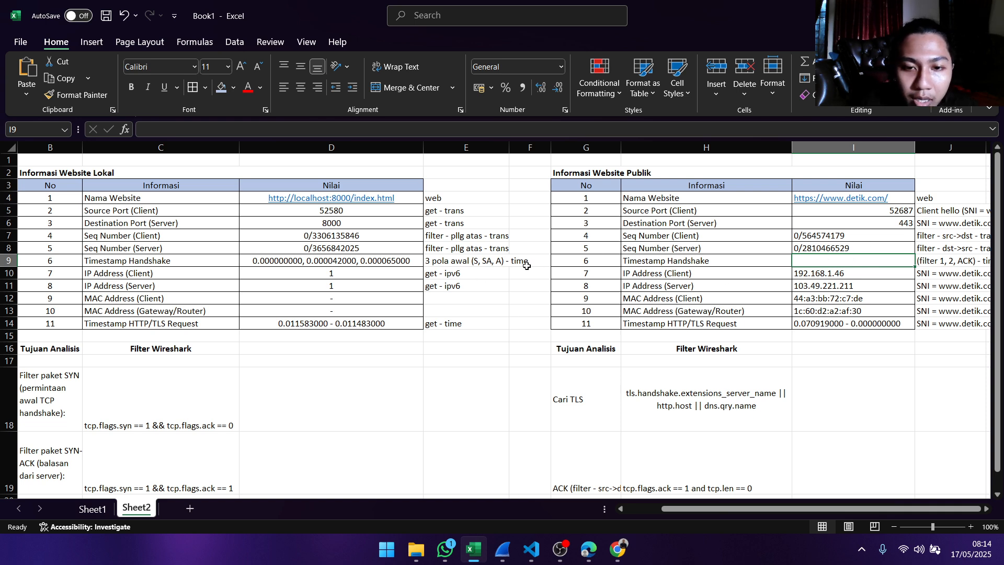
- Check the Timestamp Handshake note and the ACK filter cell, and open the public website's Timestamp Handshake value for editing
double_click(880, 260)
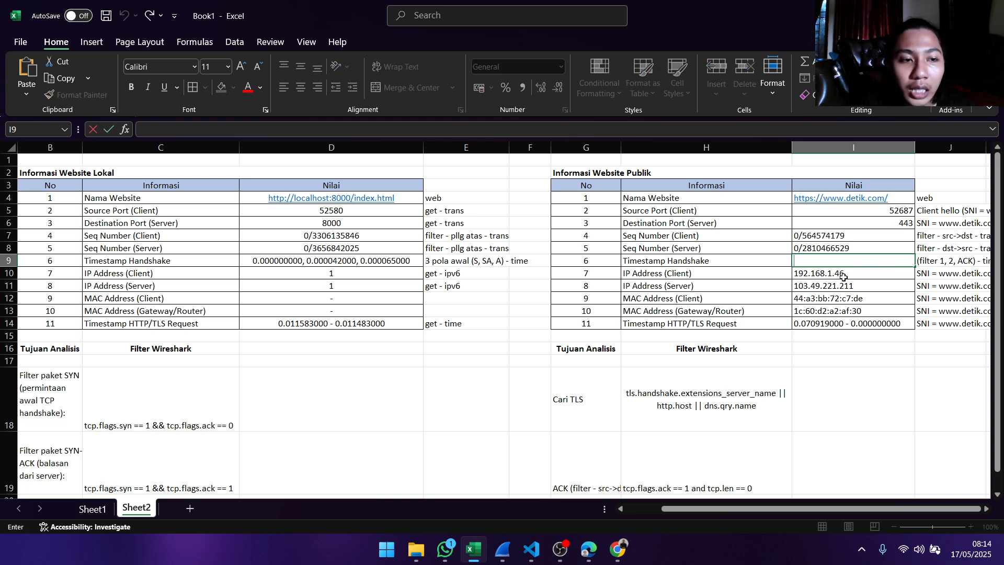
left_click(940, 264)
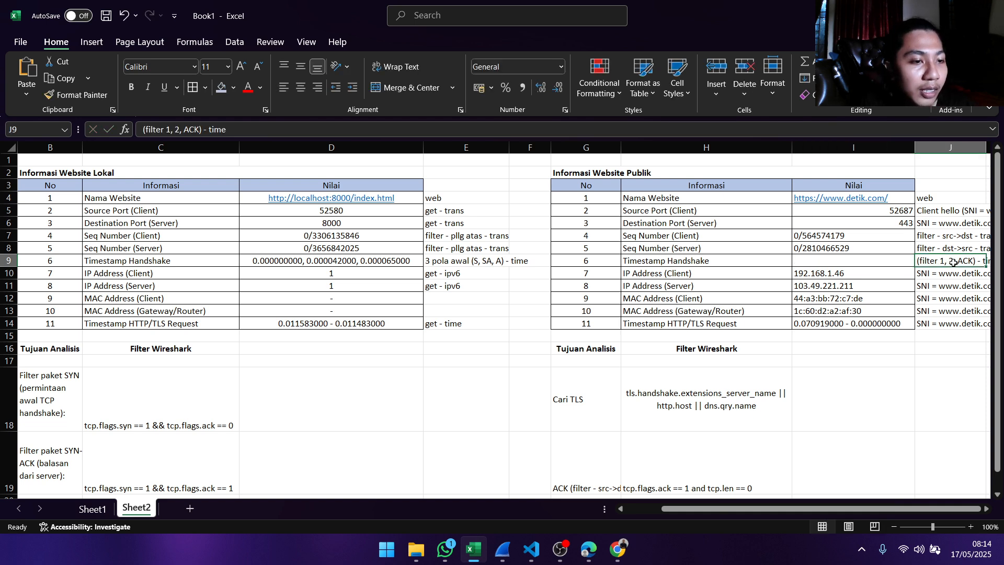
left_click(889, 260)
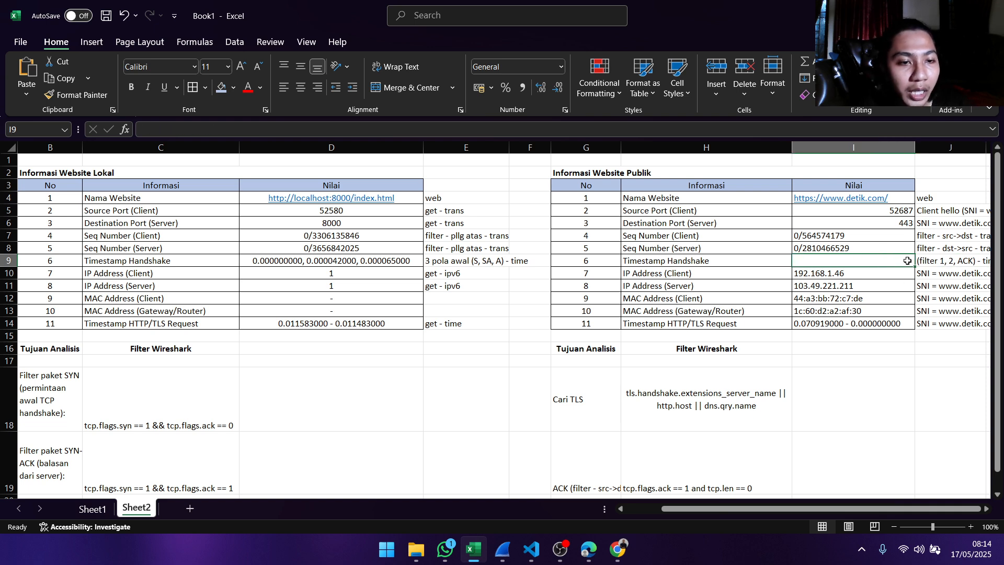
scroll(677, 384, "down", 2)
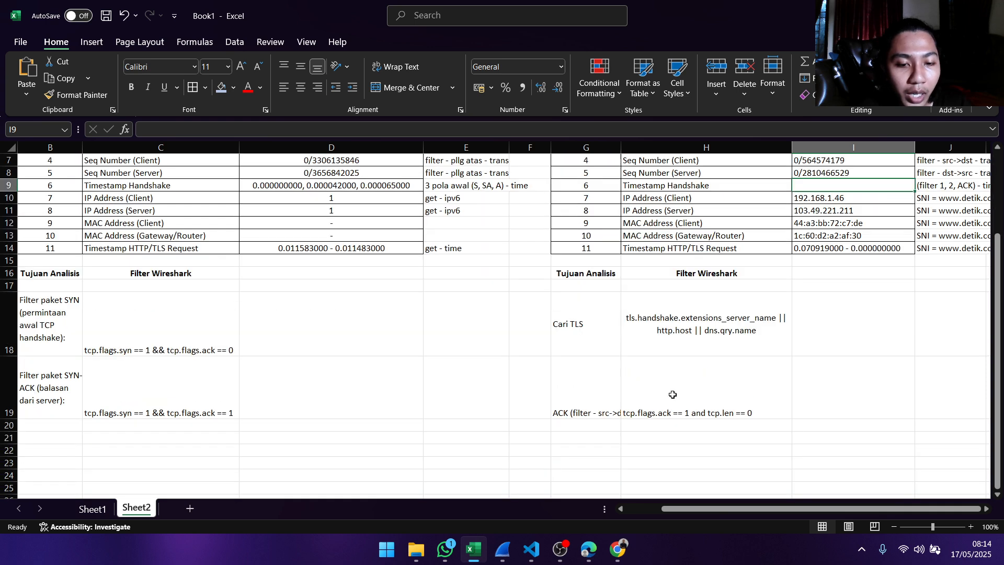
left_click(669, 408)
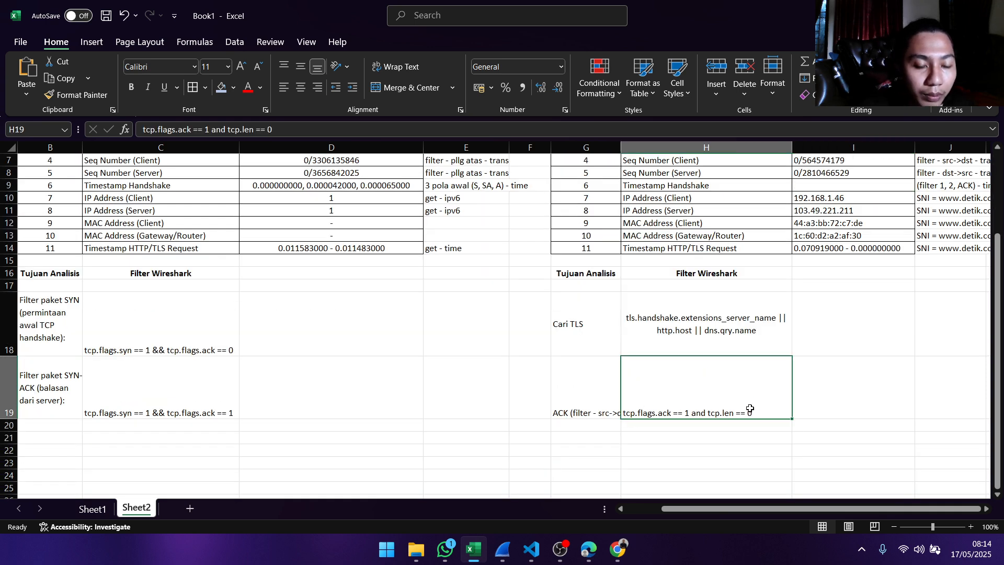
scroll(738, 400, "up", 2)
left_click(797, 263)
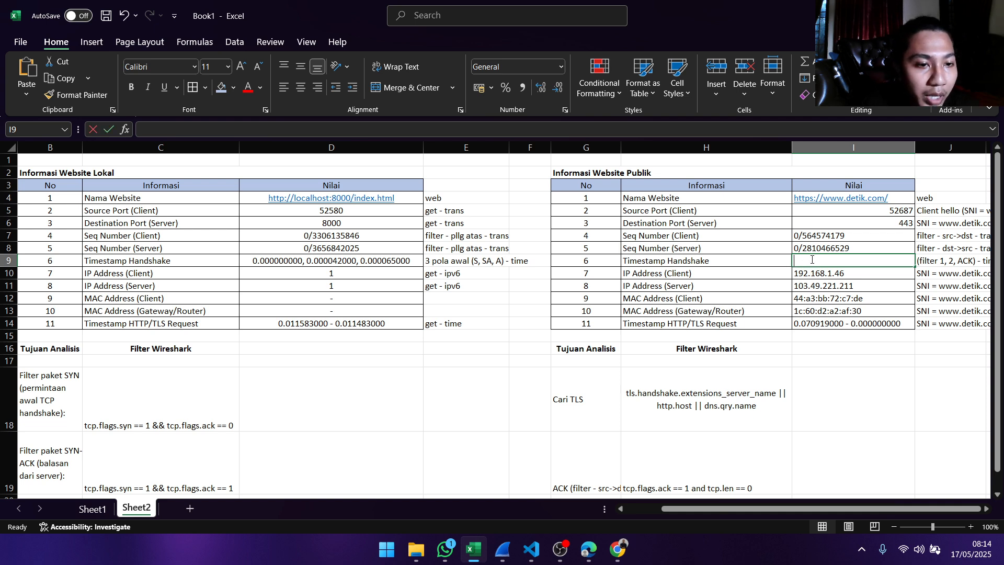
double_click(812, 260)
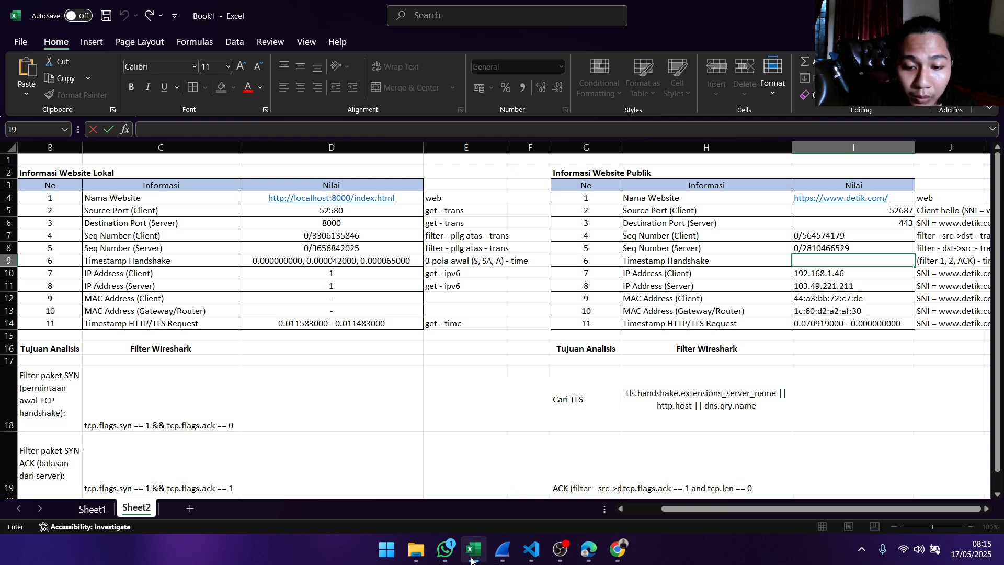
- Switch to the Wireshark Wi-Fi capture and replace its display filter with tcp.flags.syn == 1 && tcp.flags.ack == 0
left_click(504, 549)
left_click(631, 437)
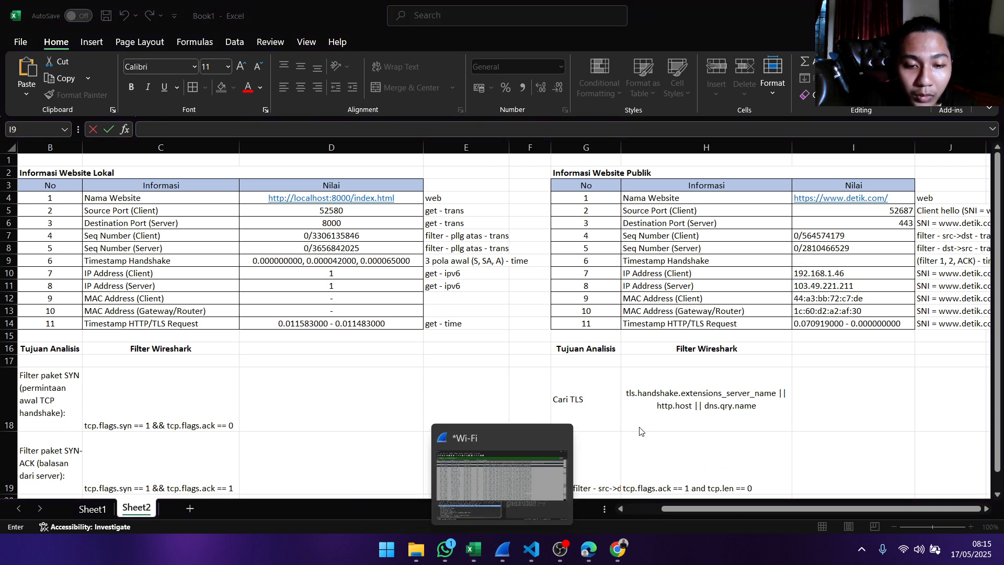
left_click(535, 450)
key("ctrl+/")
key("ctrl+a")
key("BackSpace")
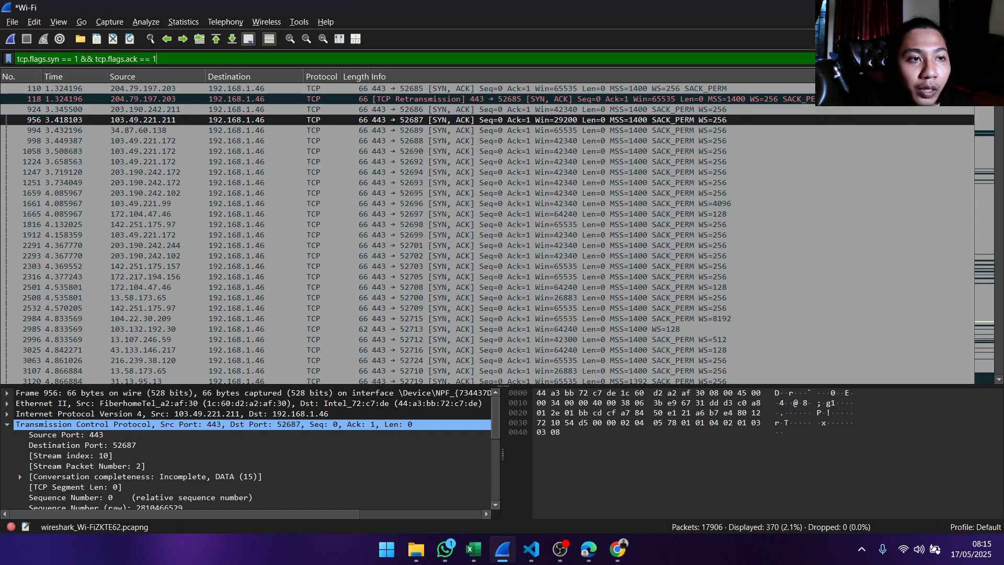
key("Return")
type("t")
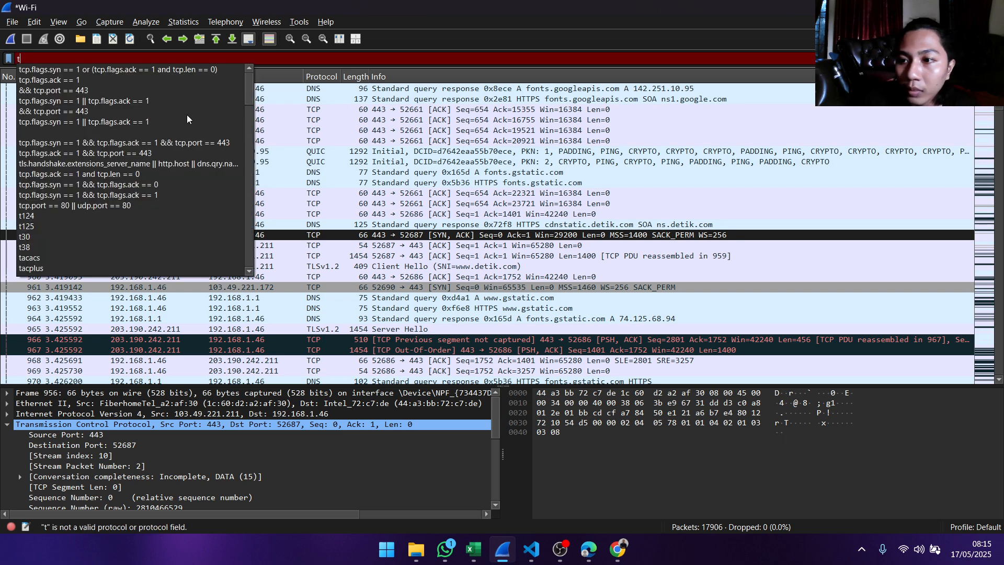
left_click(151, 185)
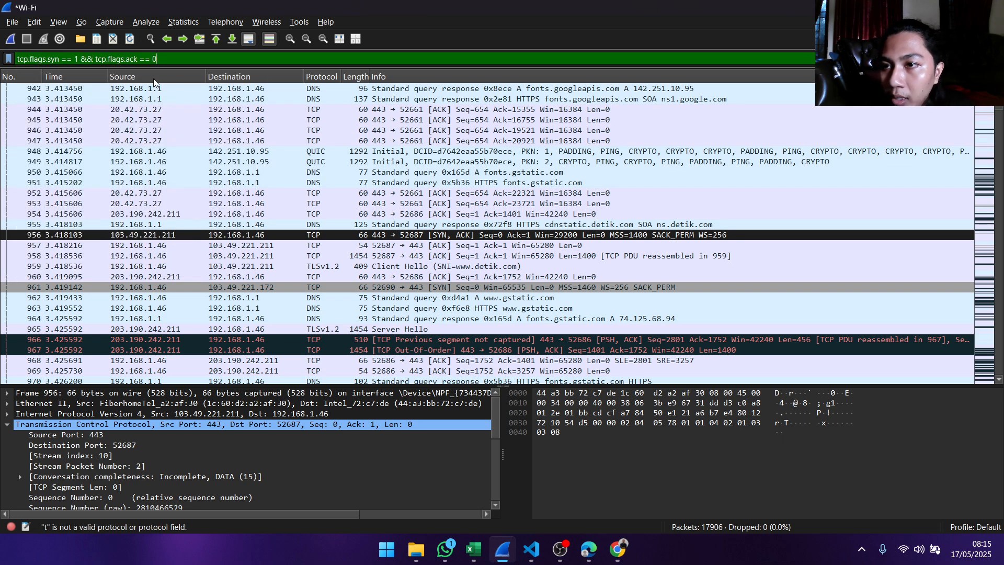
key("Return")
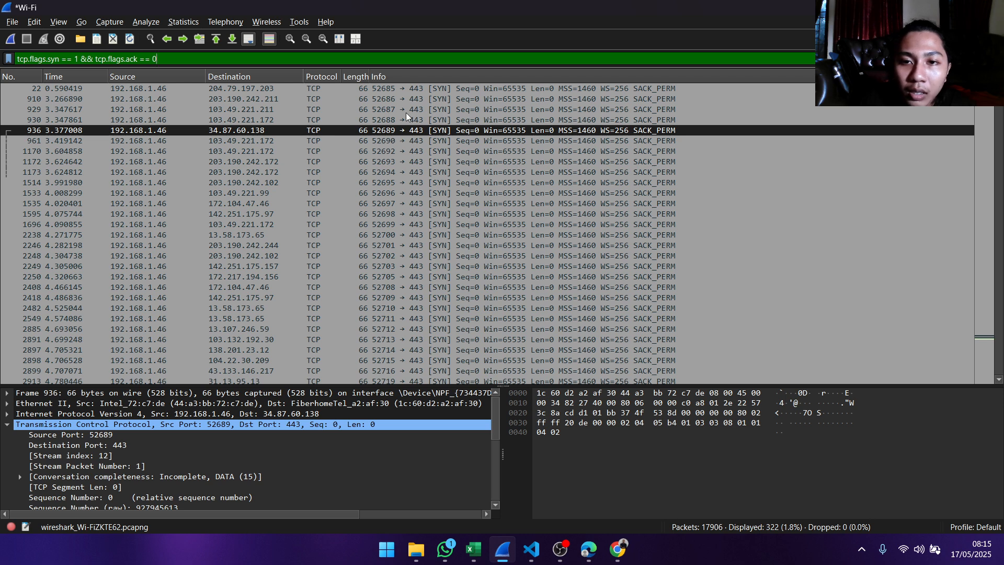
- Copy the value of Time since first frame in this TCP stream from packet 929's details and switch to Excel
left_click(486, 551)
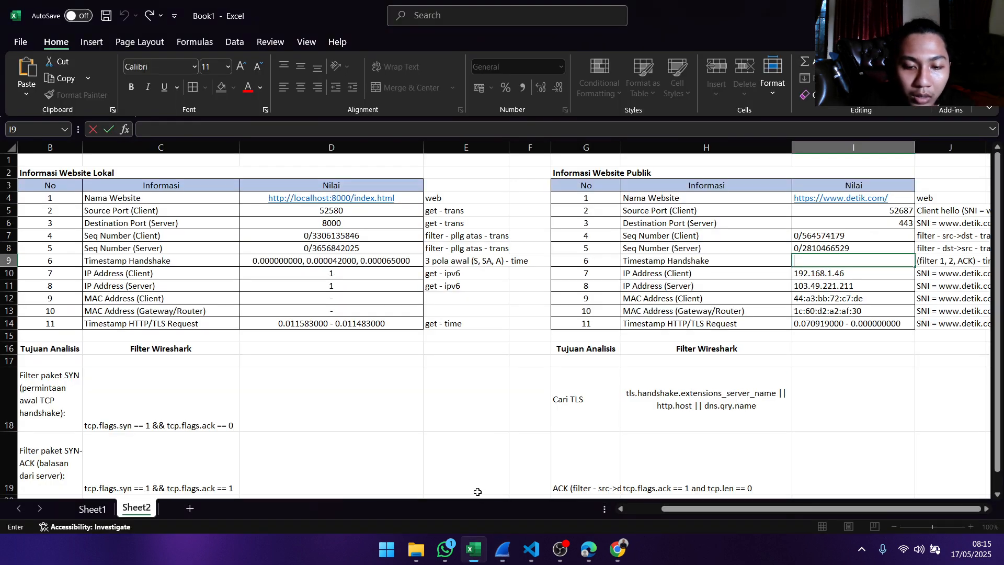
left_click(502, 550)
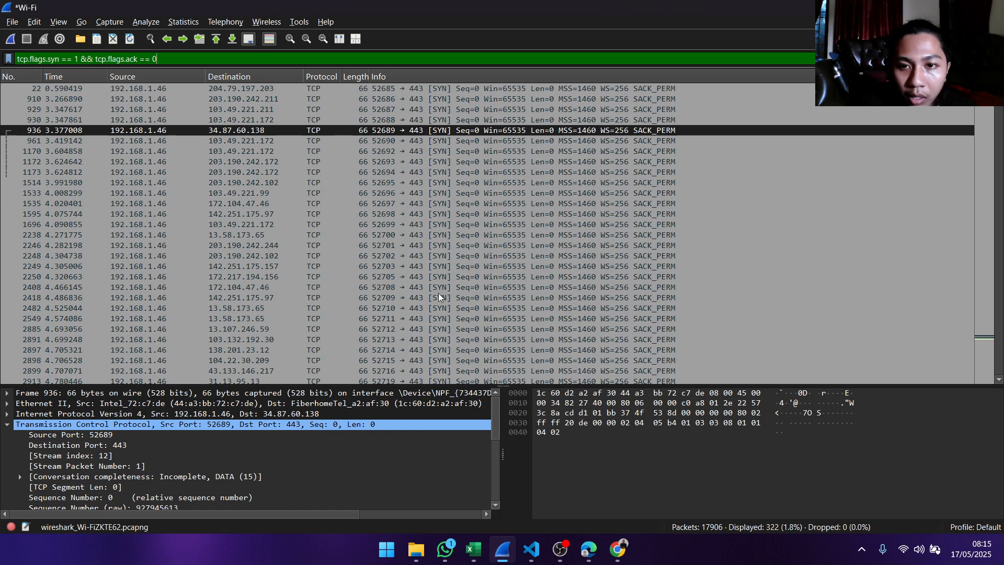
left_click(399, 110)
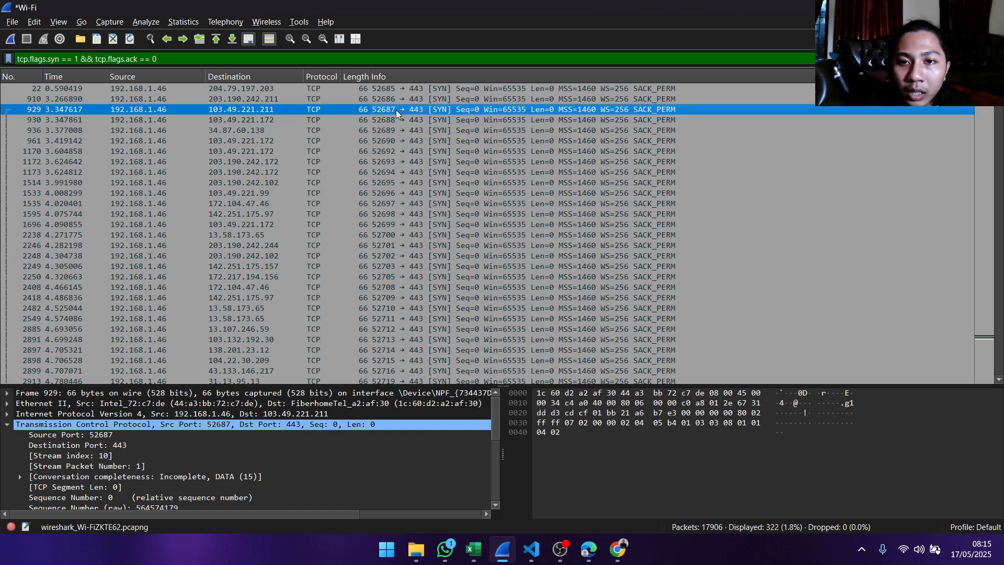
double_click(396, 109)
scroll(334, 162, "down", 3)
scroll(322, 171, "down", 1)
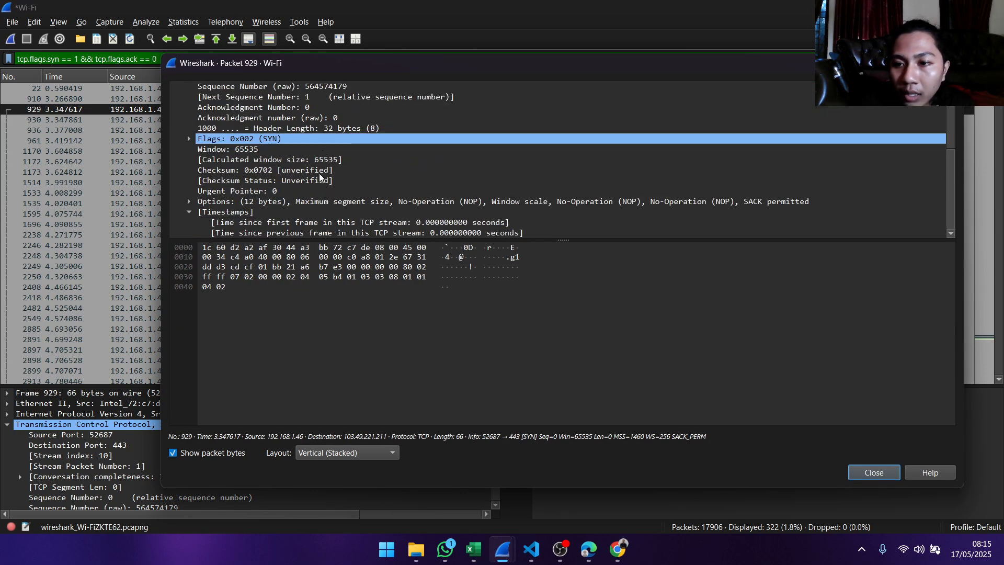
left_click(343, 224)
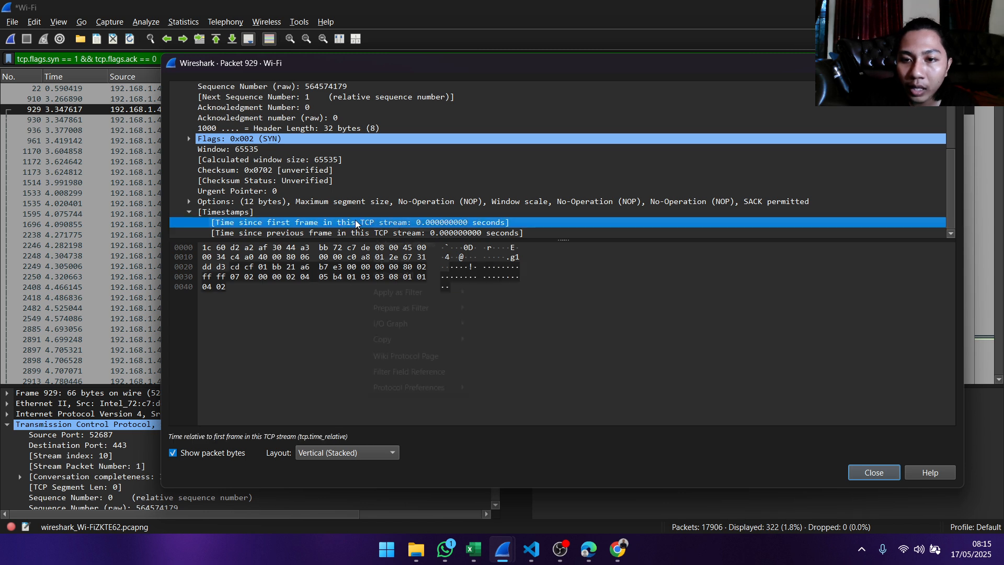
right_click(355, 221)
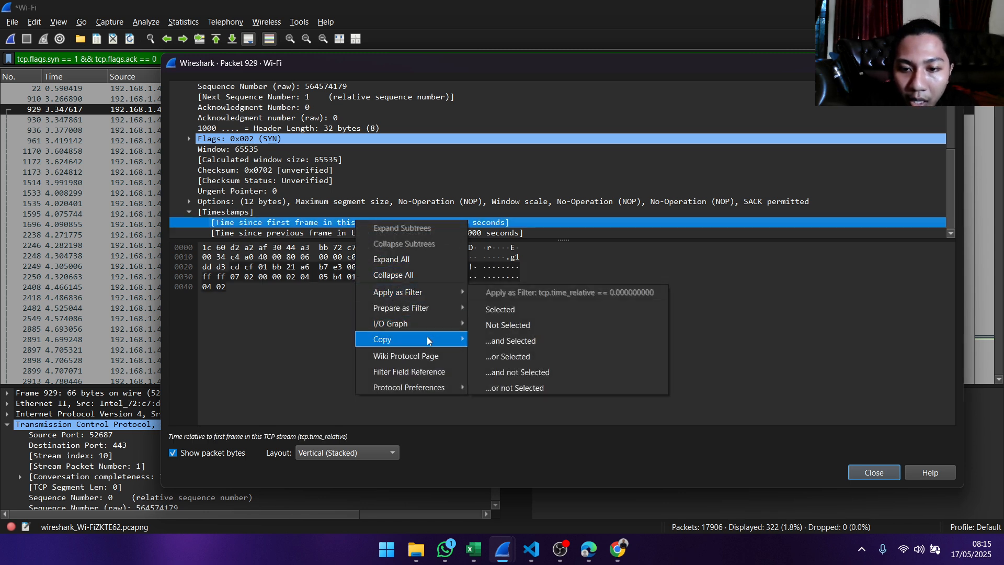
mouse_move(432, 340)
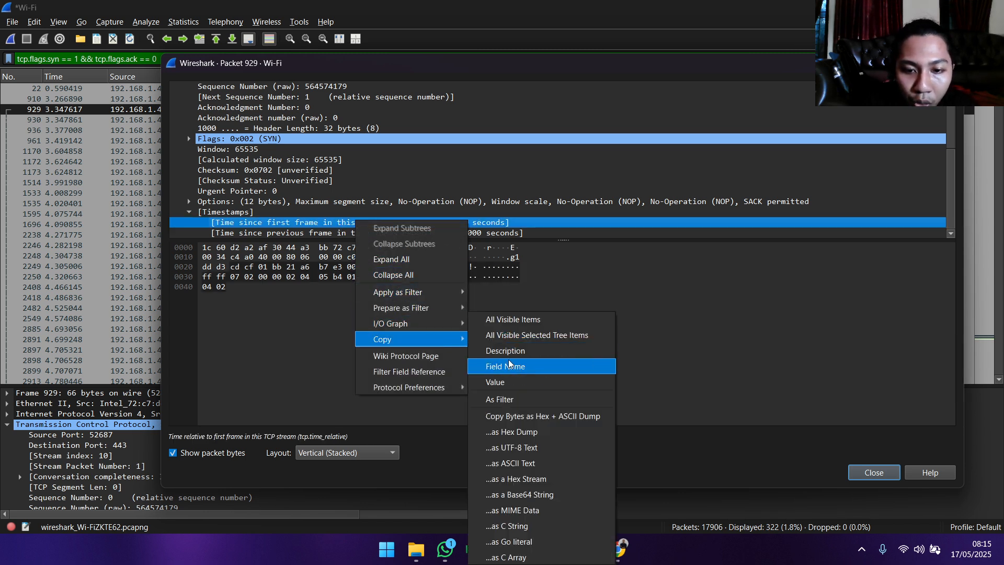
left_click(503, 383)
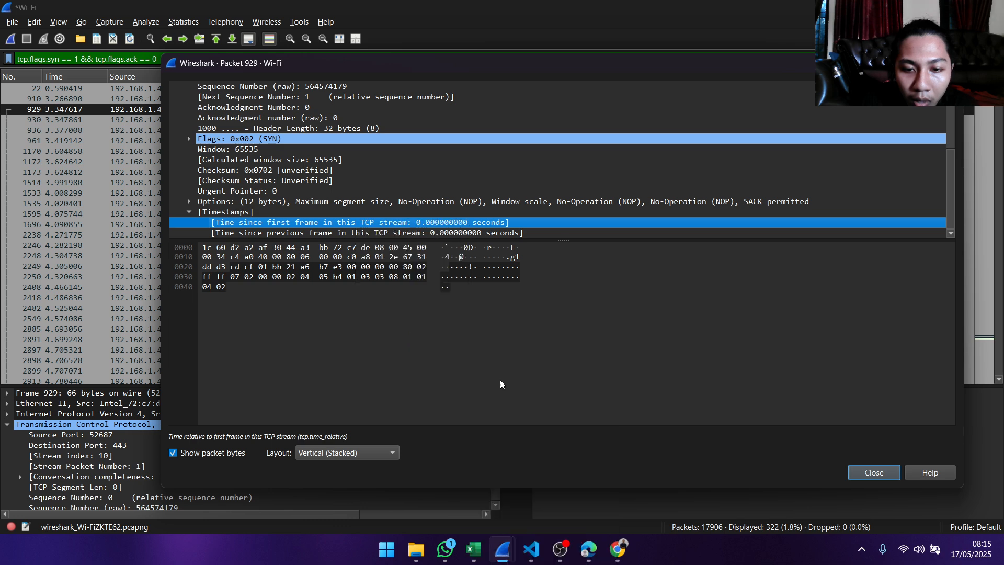
left_click(482, 545)
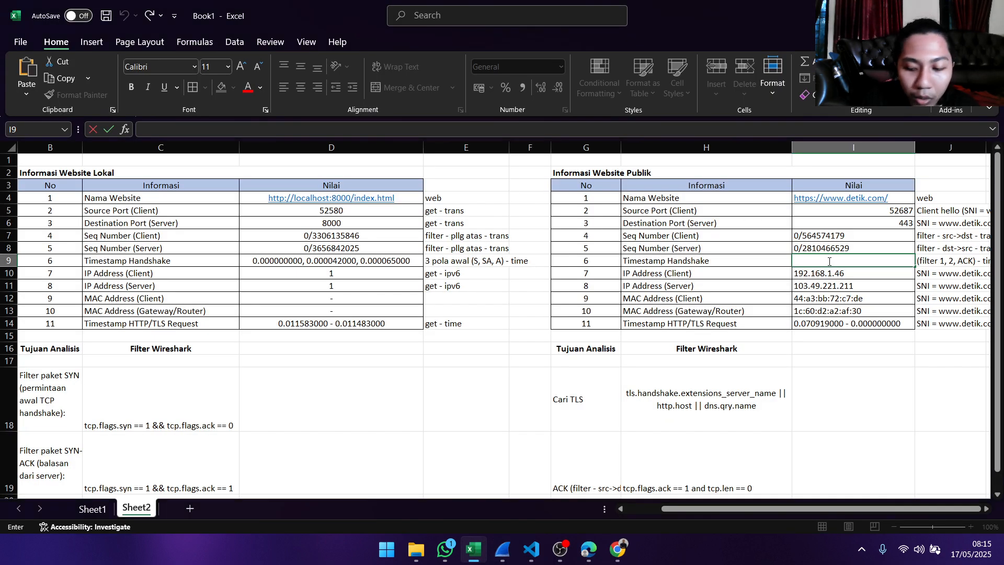
- Enter 0.000000000 as the first handshake timestamp, switch to the Wireshark Wi-Fi capture and filter it by tcp.flags.syn == 1 && tcp.flags.ack == 1
type("0.000000000")
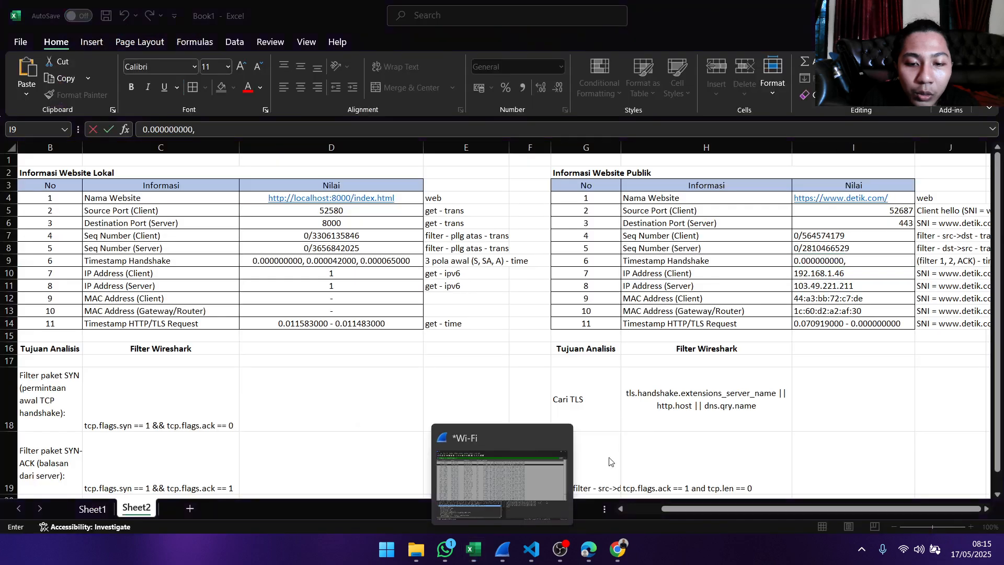
left_click(554, 471)
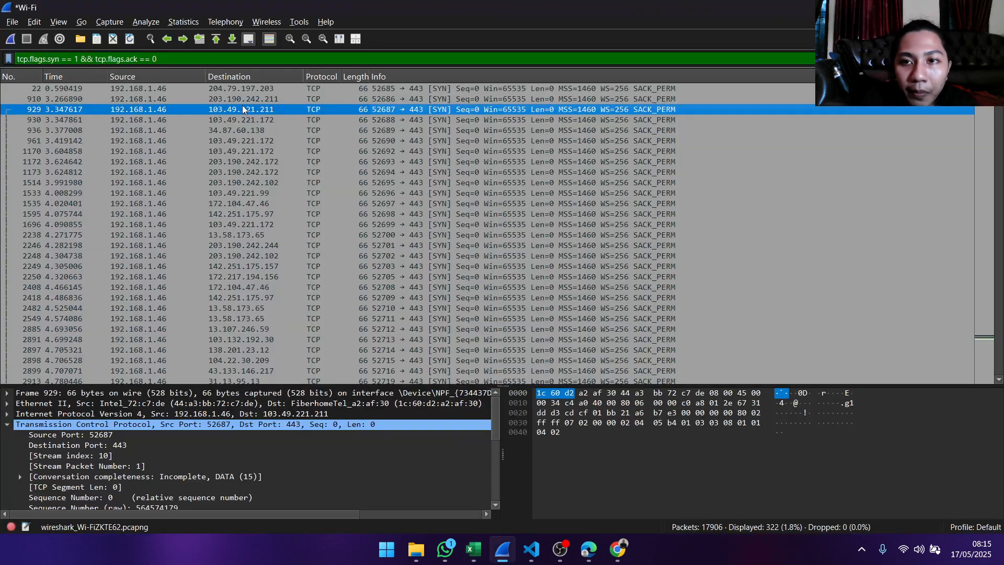
left_click(953, 58)
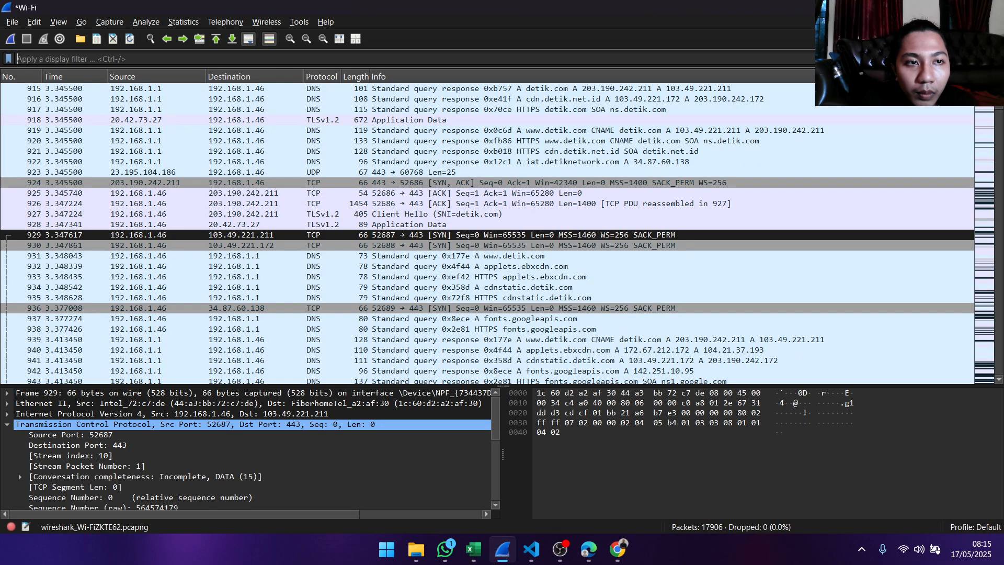
type("t")
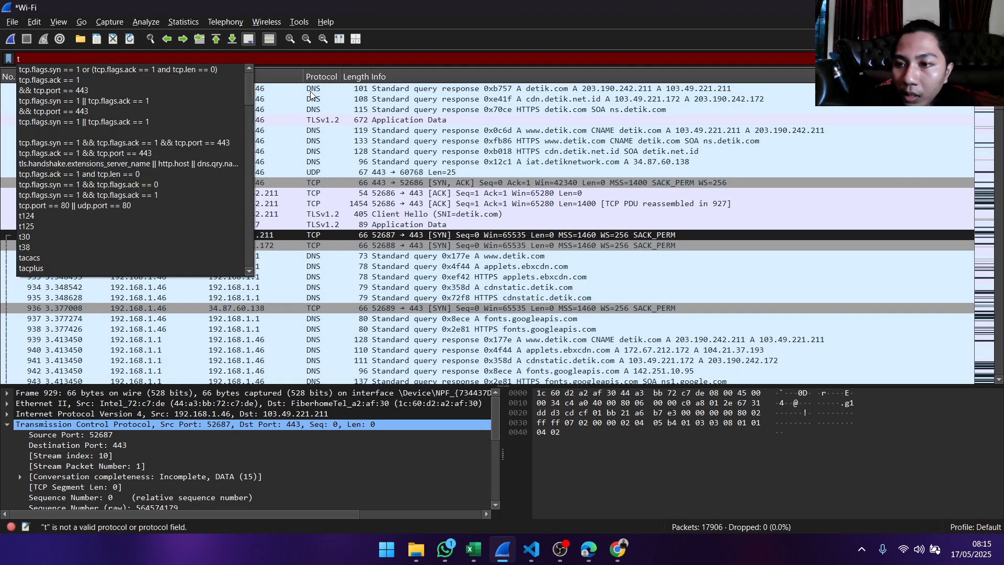
left_click(158, 198)
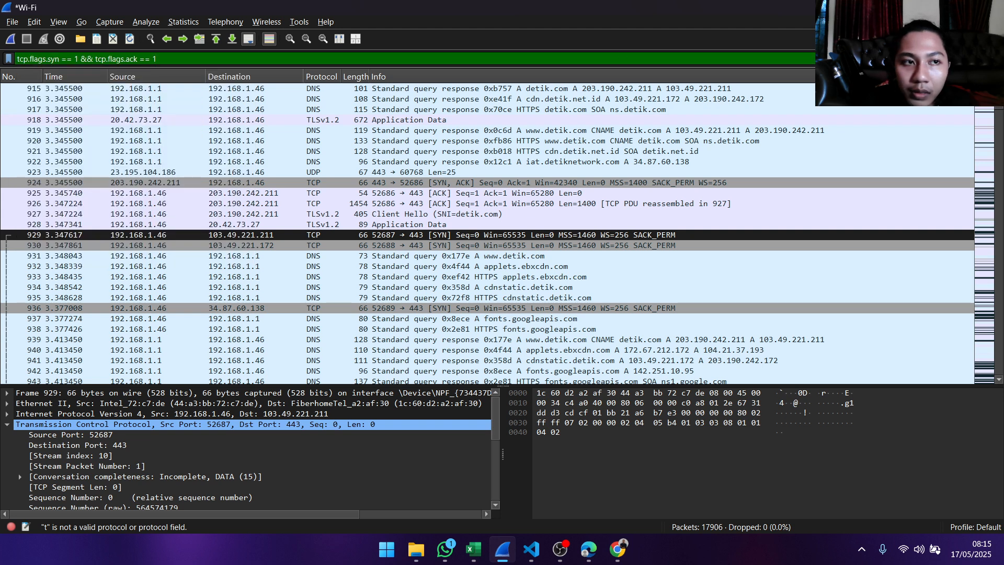
key("Return")
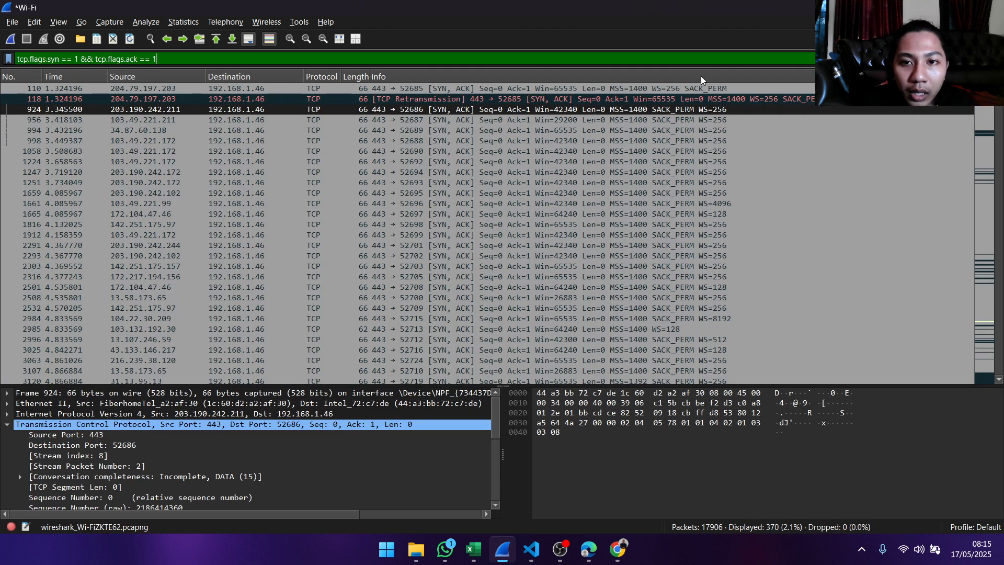
- Copy Time since first frame in this TCP stream from packet 956's details and append 0.070486000 to the public Timestamp Handshake value in Excel
left_click(413, 120)
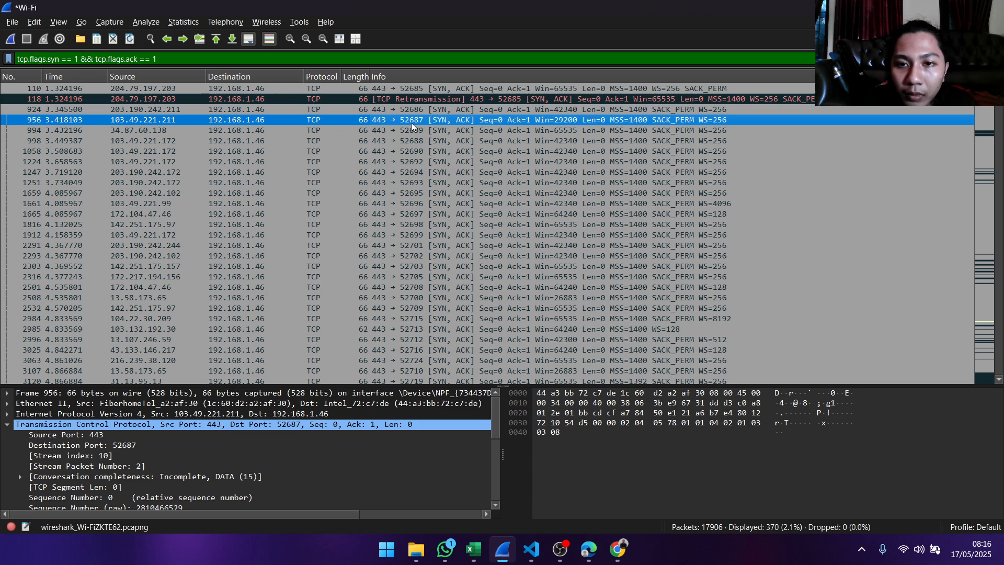
double_click(414, 120)
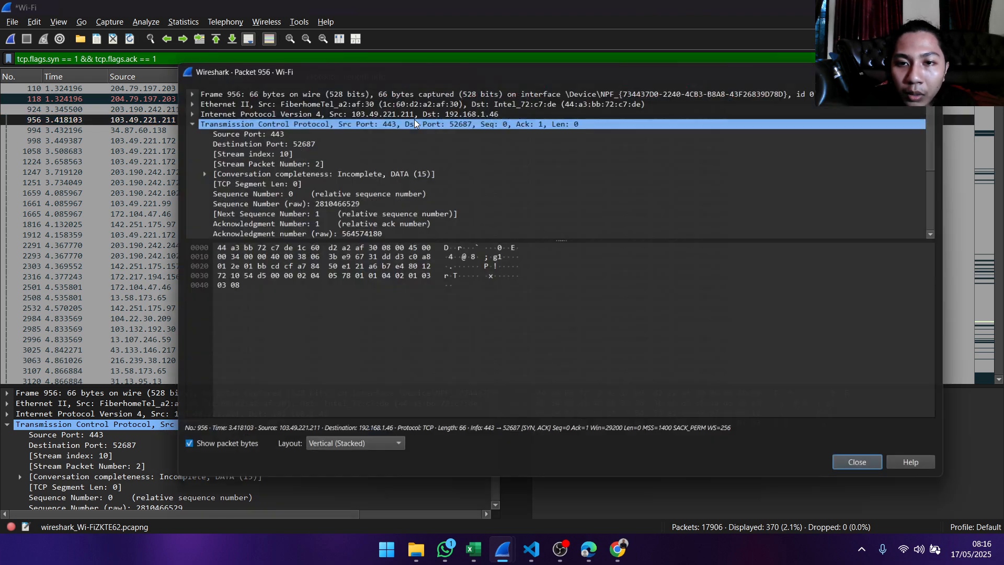
scroll(288, 118, "down", 4)
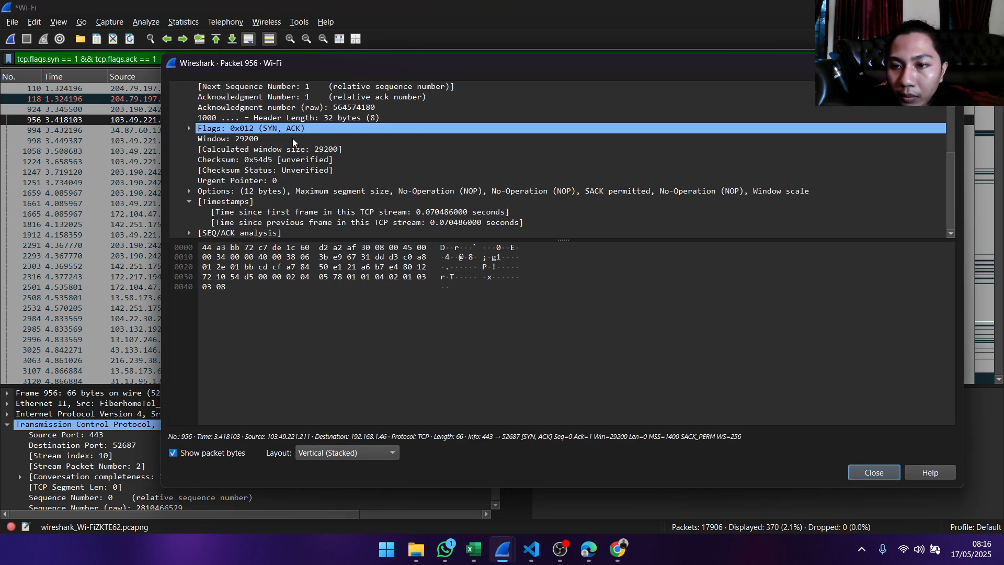
left_click(308, 212)
right_click(328, 216)
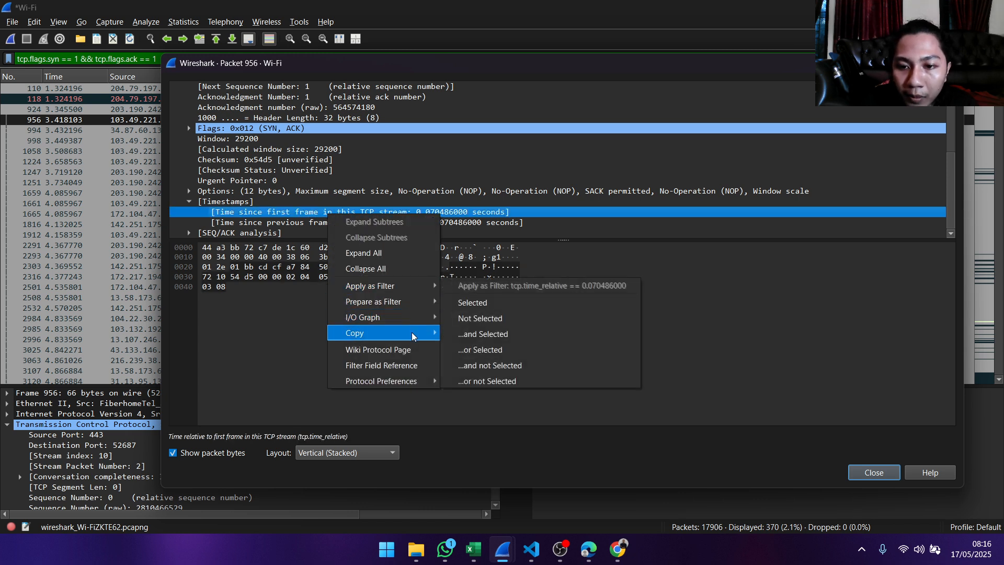
mouse_move(429, 335)
left_click(469, 383)
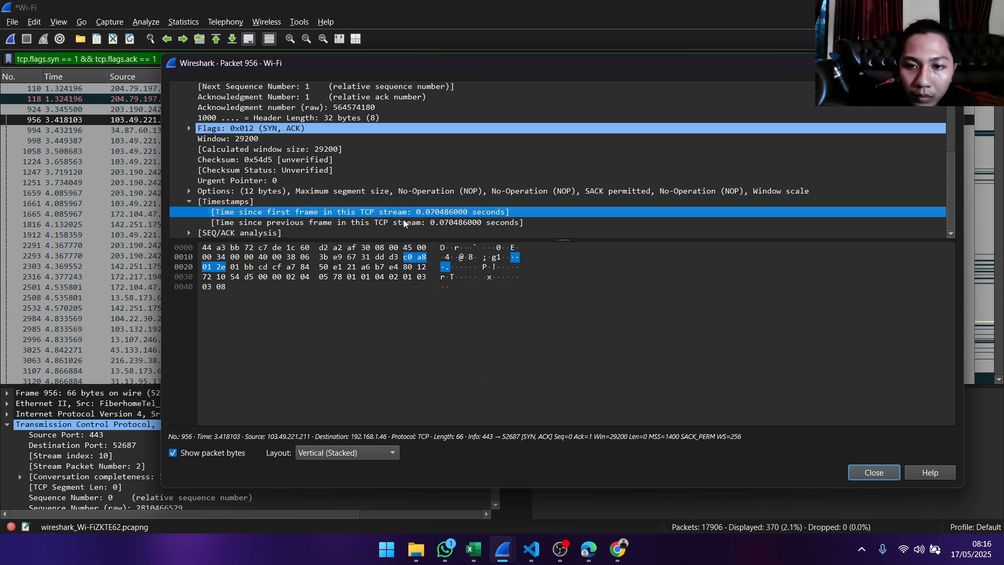
left_click(474, 549)
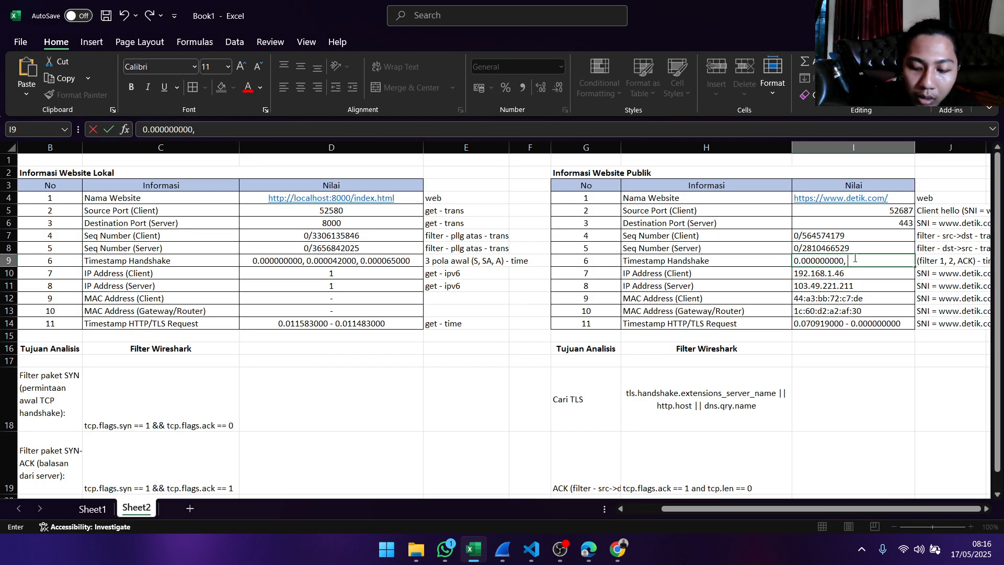
type("0.070486000")
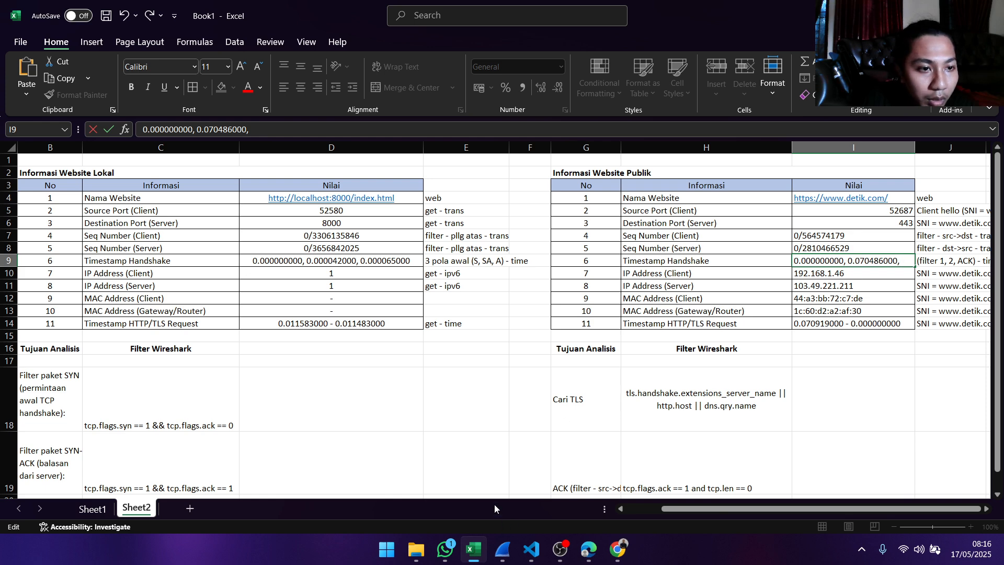
- Switch to Wireshark, close packet 956's details and replace the Wi-Fi capture's display filter with tcp.flags.ack == 1 and tcp.len == 0
mouse_move(503, 548)
mouse_move(541, 467)
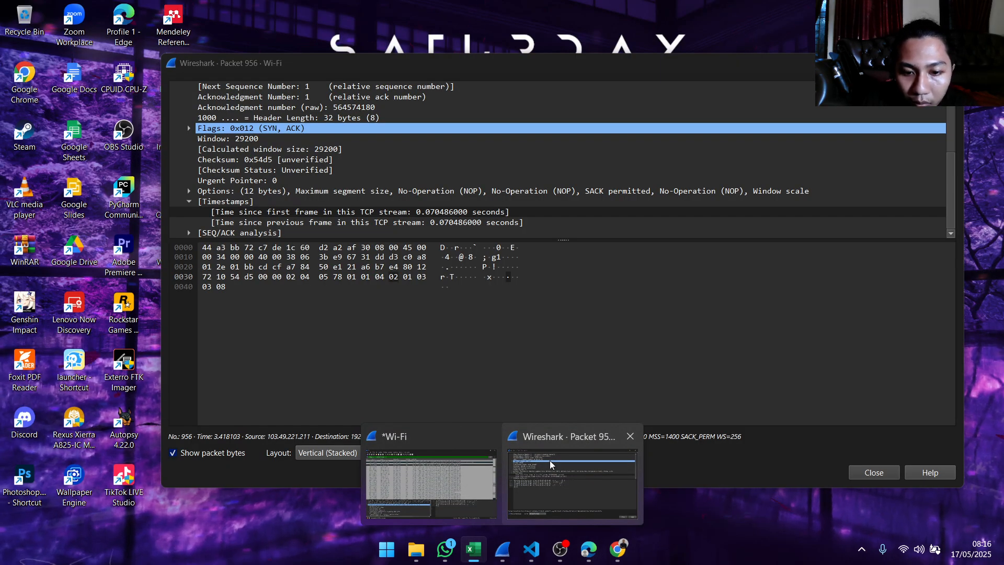
left_click(629, 436)
left_click(491, 502)
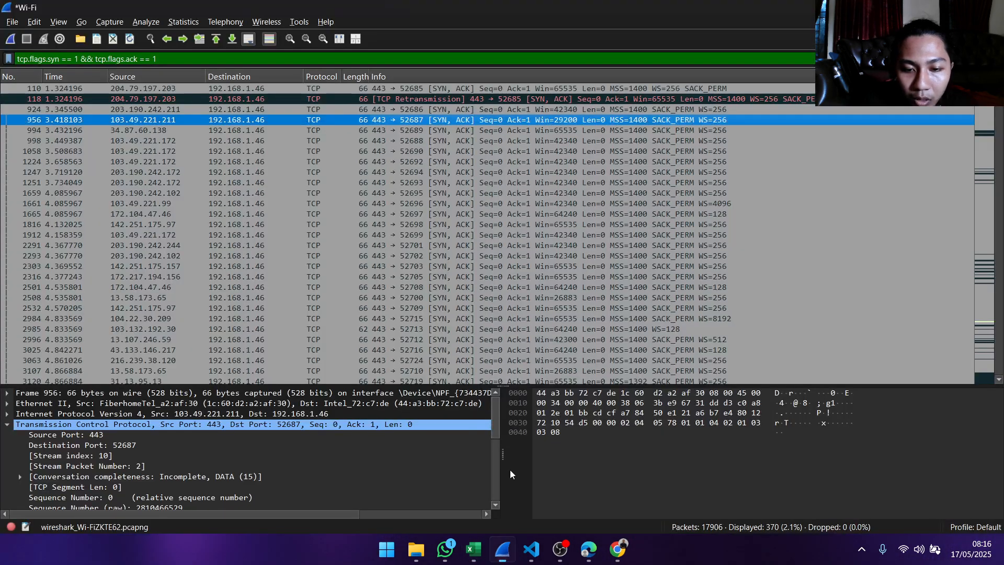
left_click(953, 59)
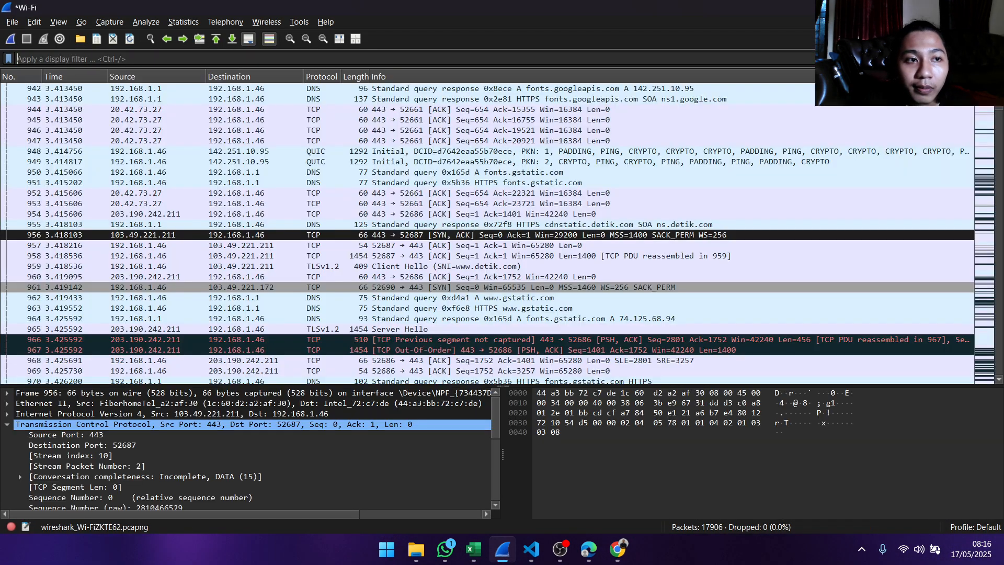
type("t")
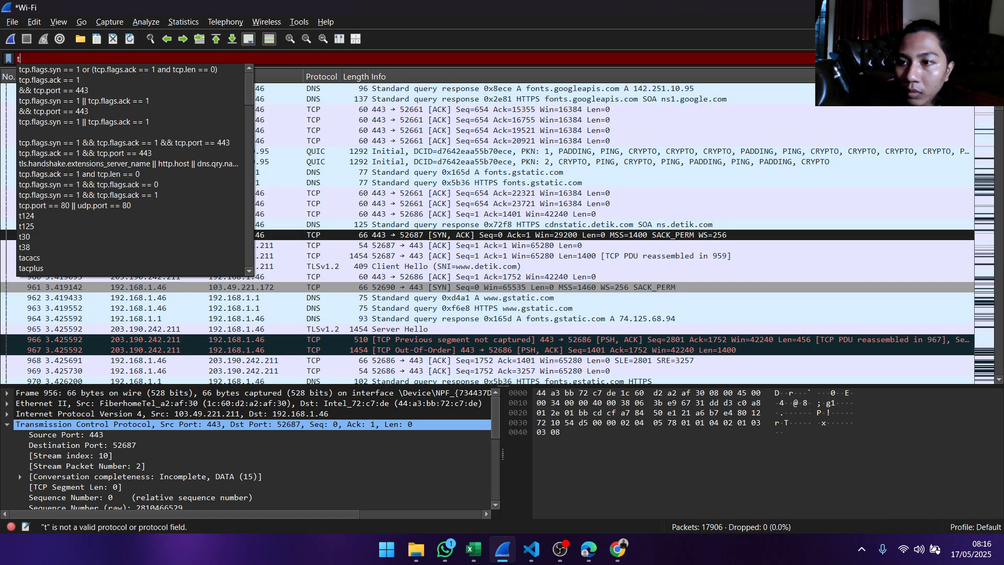
left_click(99, 174)
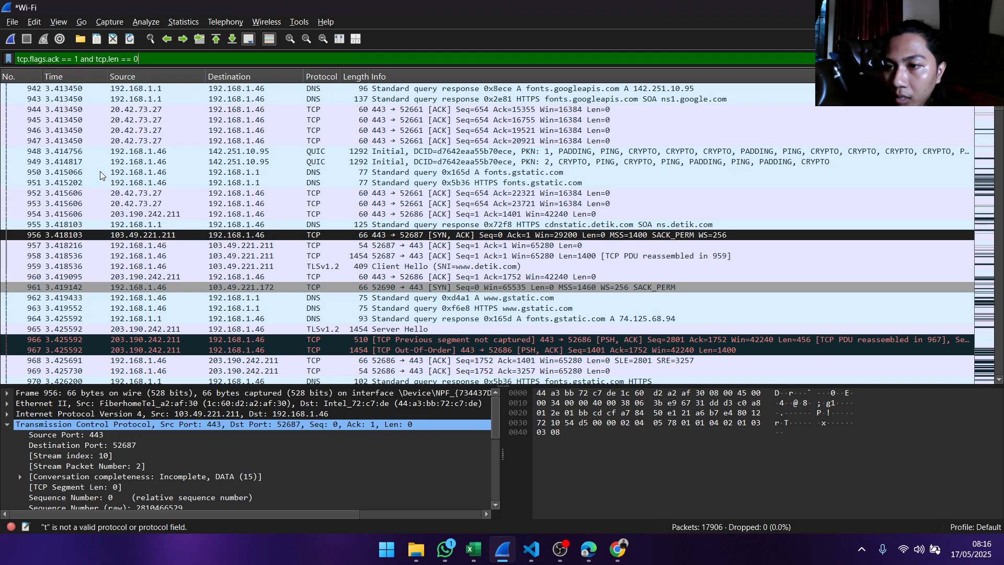
key("Return")
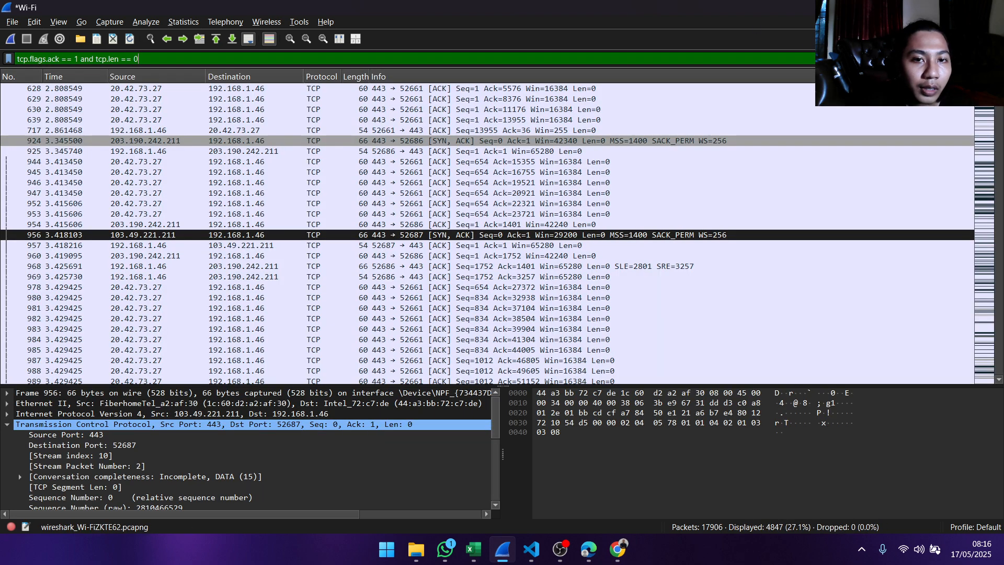
- Open the details of ACK packet 957 (52687 → 443) and copy its Time since first frame in this TCP stream value
scroll(622, 163, "up", 2)
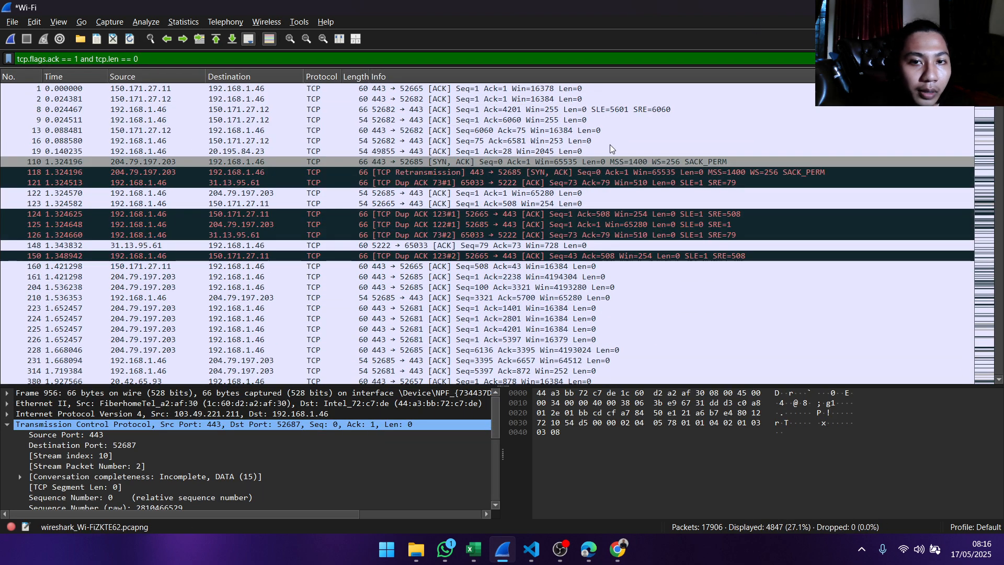
scroll(420, 101, "down", 14)
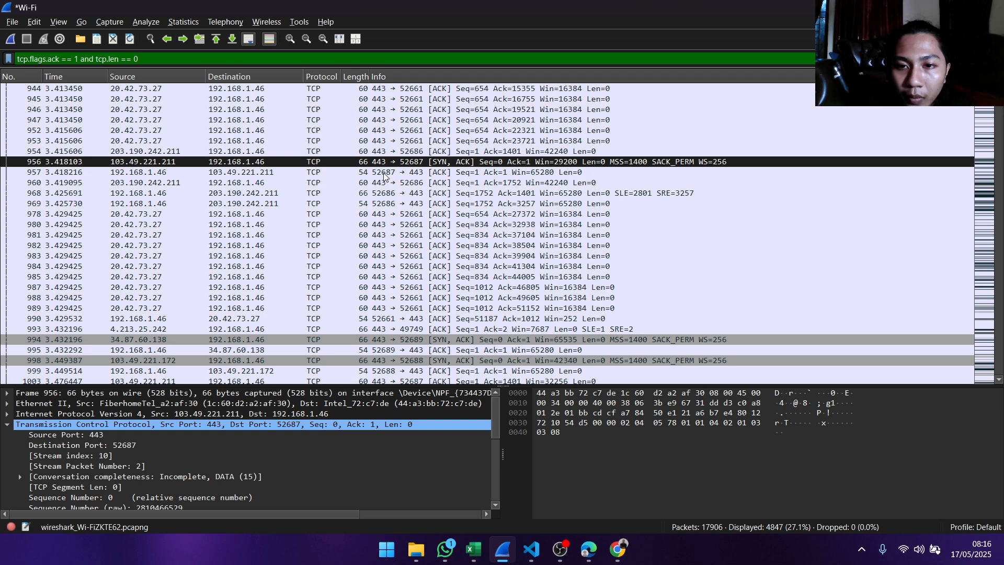
left_click(417, 174)
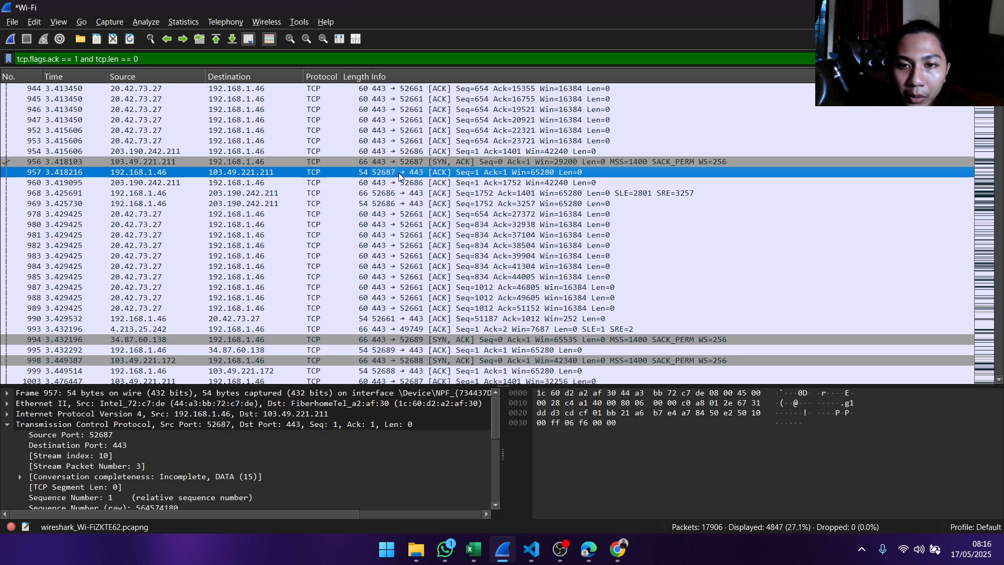
double_click(427, 174)
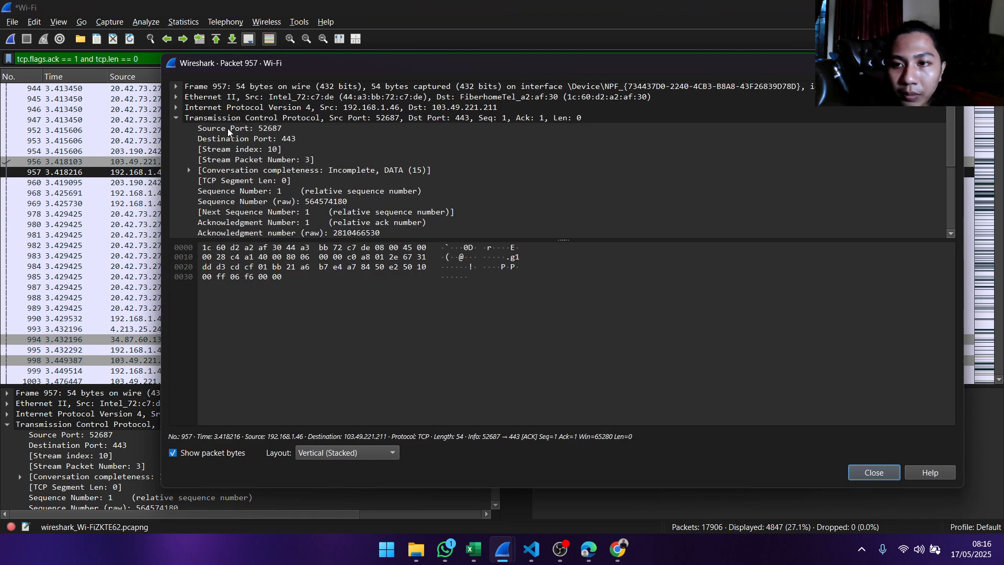
scroll(246, 150, "down", 4)
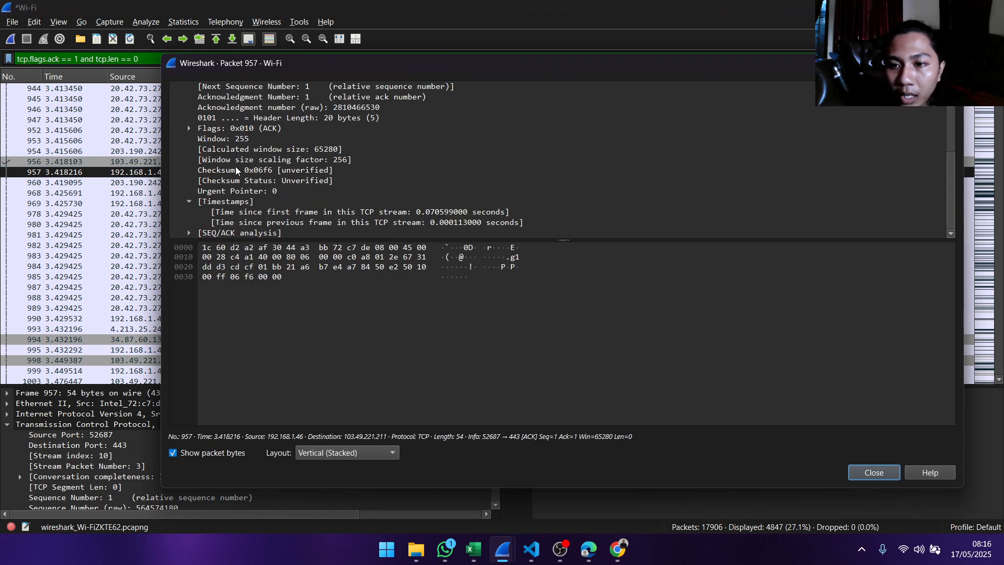
left_click(276, 214)
right_click(278, 214)
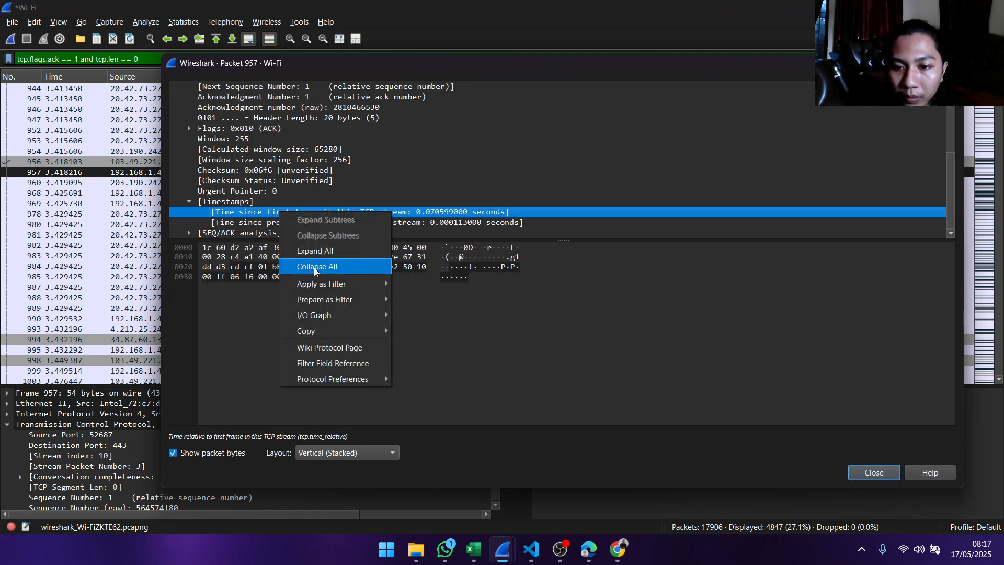
mouse_move(334, 330)
left_click(431, 382)
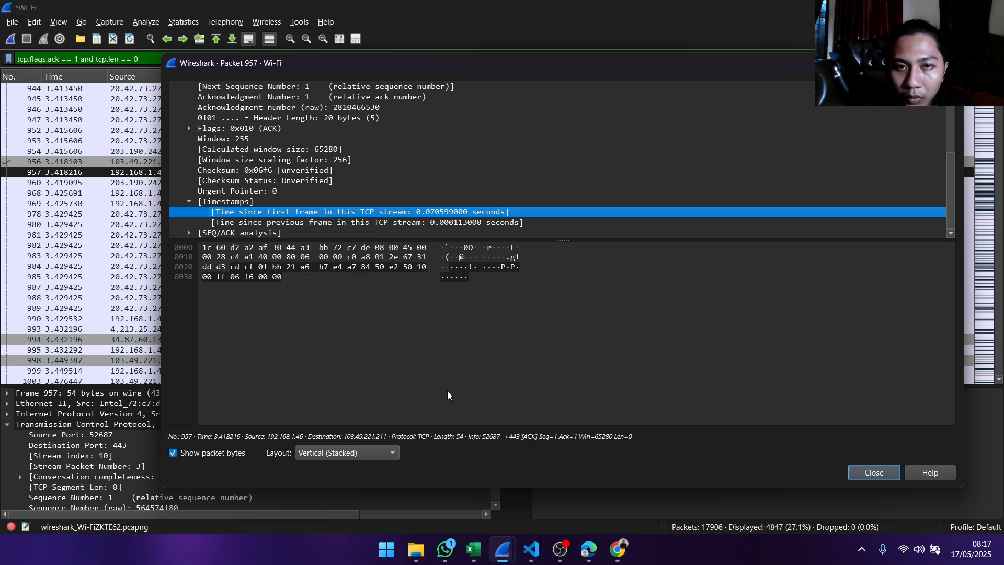
- Switch to Excel and complete the public website's Timestamp Handshake value by appending 0.070599000
left_click(474, 549)
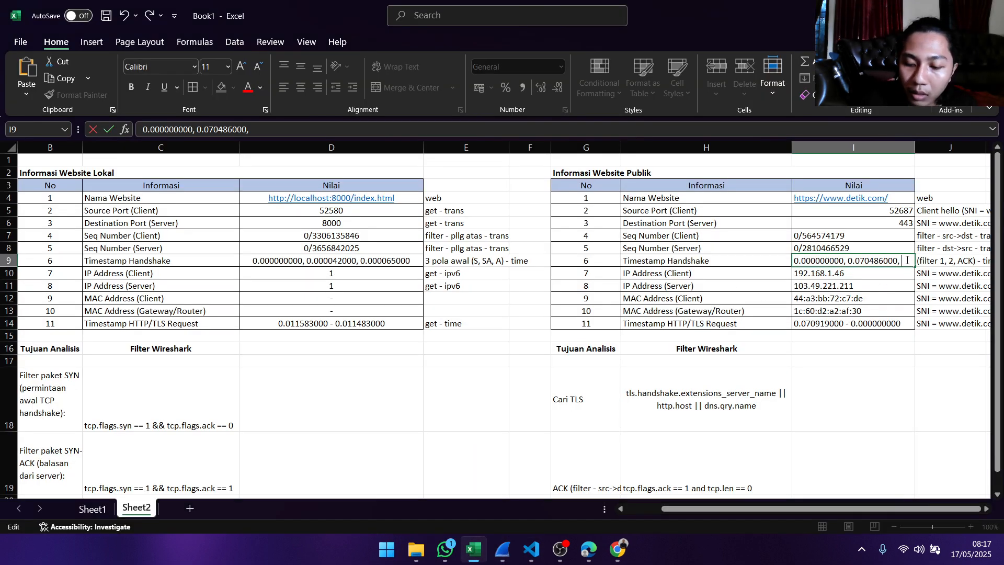
type("0.070599000")
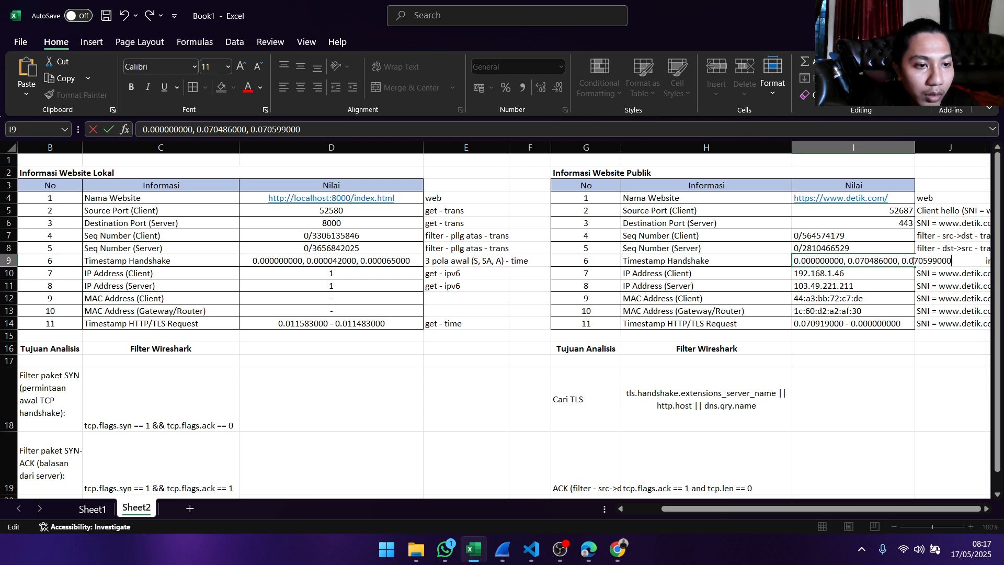
key("Return")
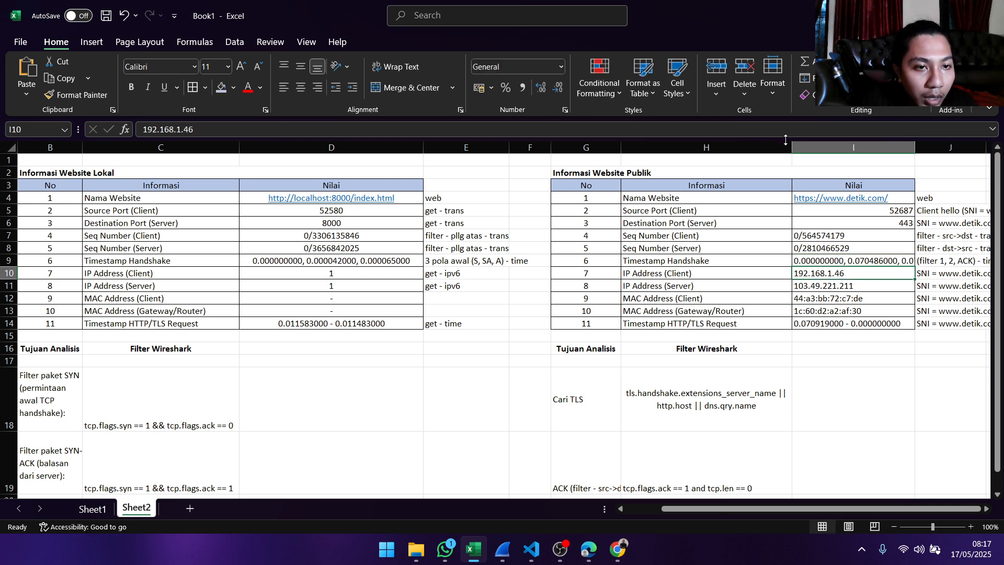
- Narrow column H and widen column I so the public website's three handshake timestamps fit in their cell
left_click_drag(793, 146, 748, 146)
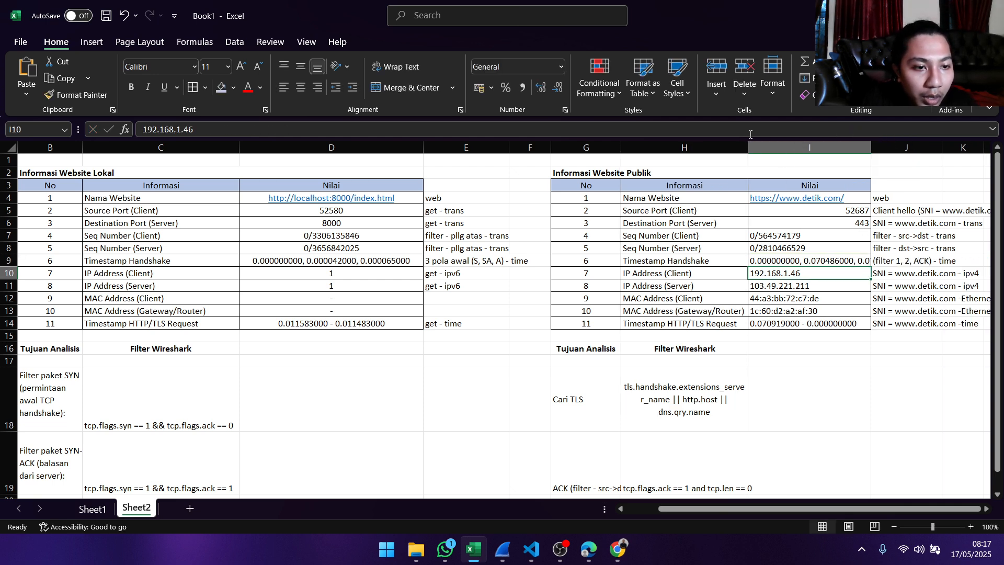
left_click_drag(910, 150, 928, 151)
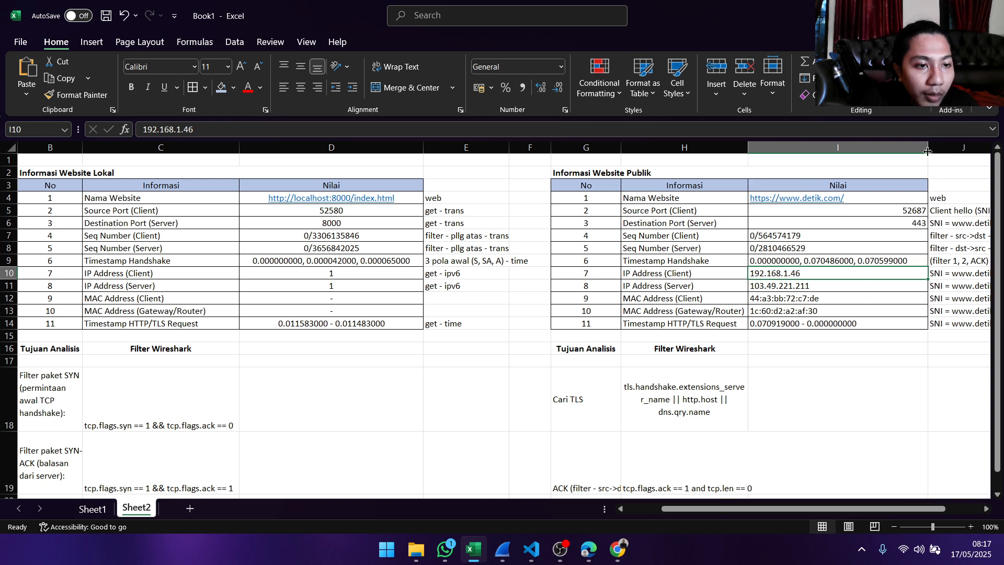
left_click(898, 405)
left_click(869, 324)
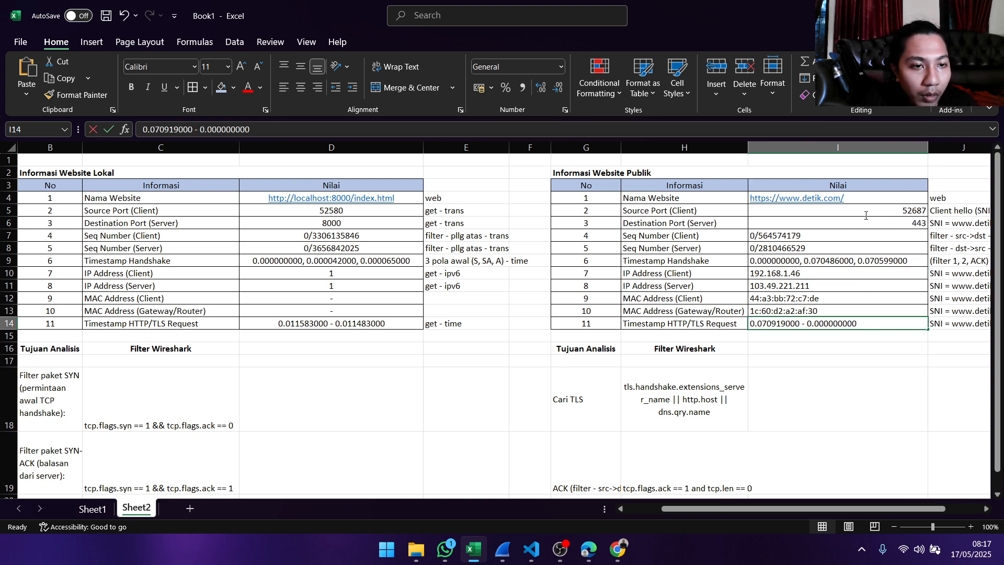
double_click(872, 324)
left_click(858, 360)
- Middle-align and horizontally center the public website's Nilai values in I4:I14
left_click_drag(847, 323, 843, 200)
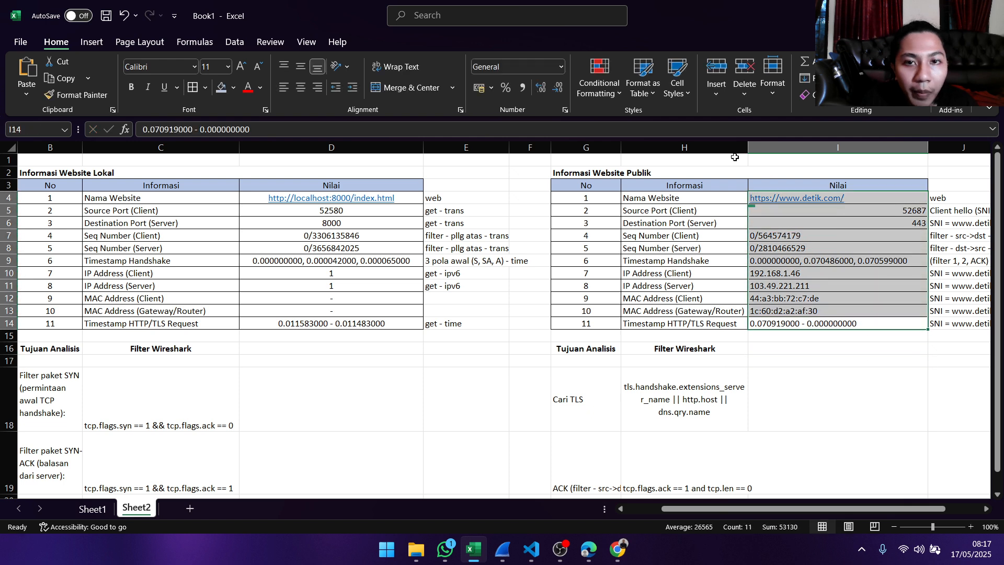
left_click(301, 67)
left_click(300, 87)
left_click(911, 389)
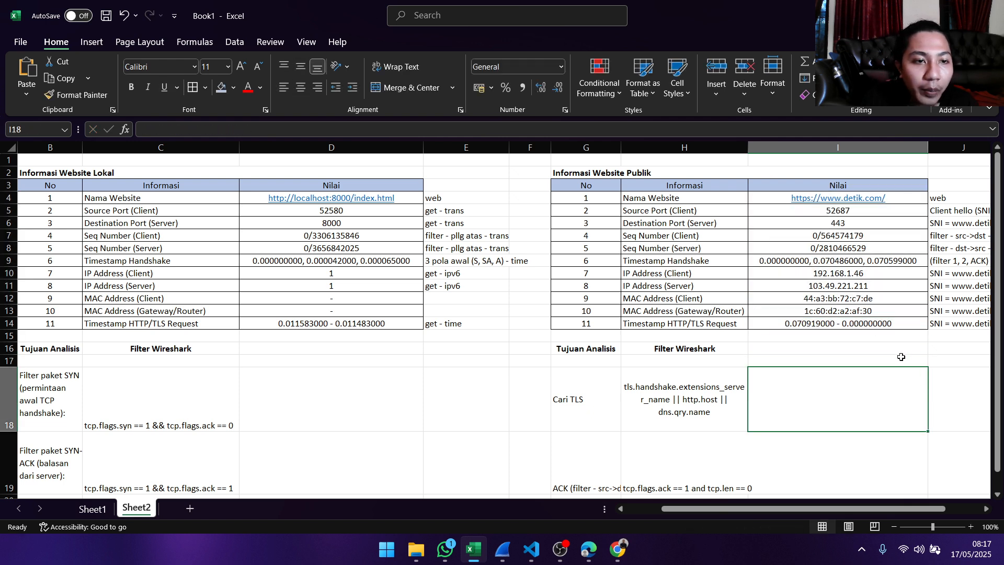
left_click(676, 171)
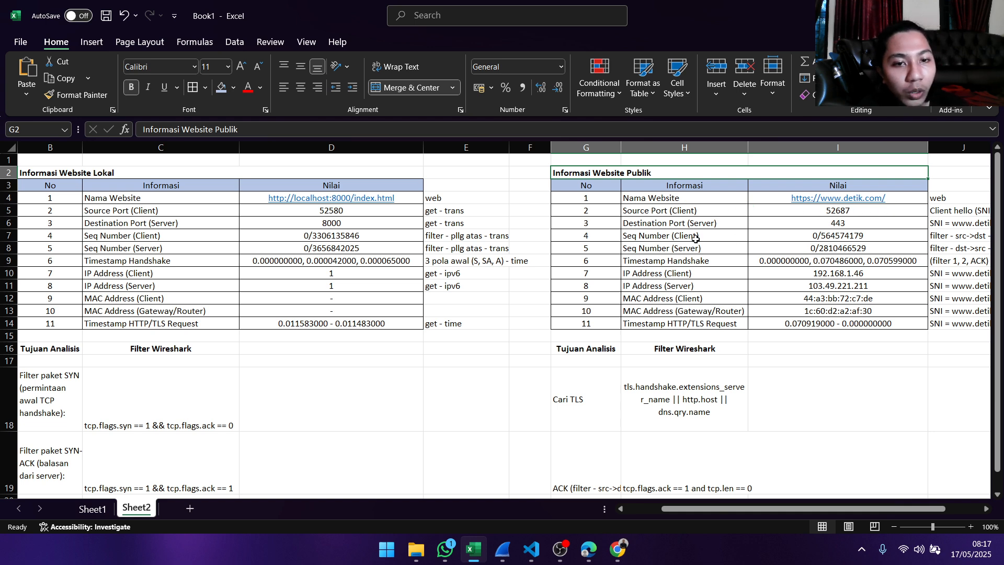
- Review the public website's destination port, sequence numbers, handshake timestamps, and client and server IP addresses in I6:I11
left_click(854, 226)
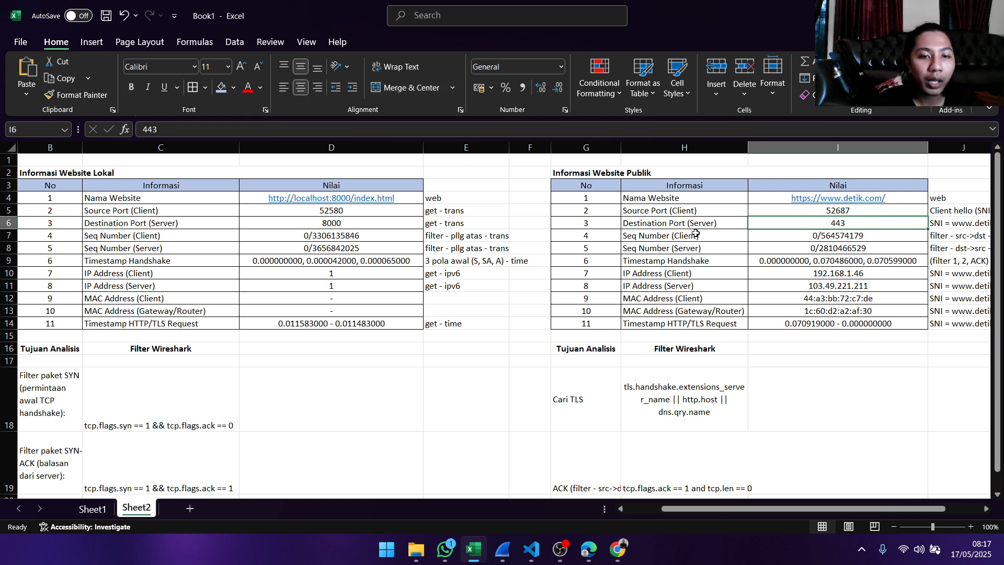
left_click(881, 232)
left_click(878, 246)
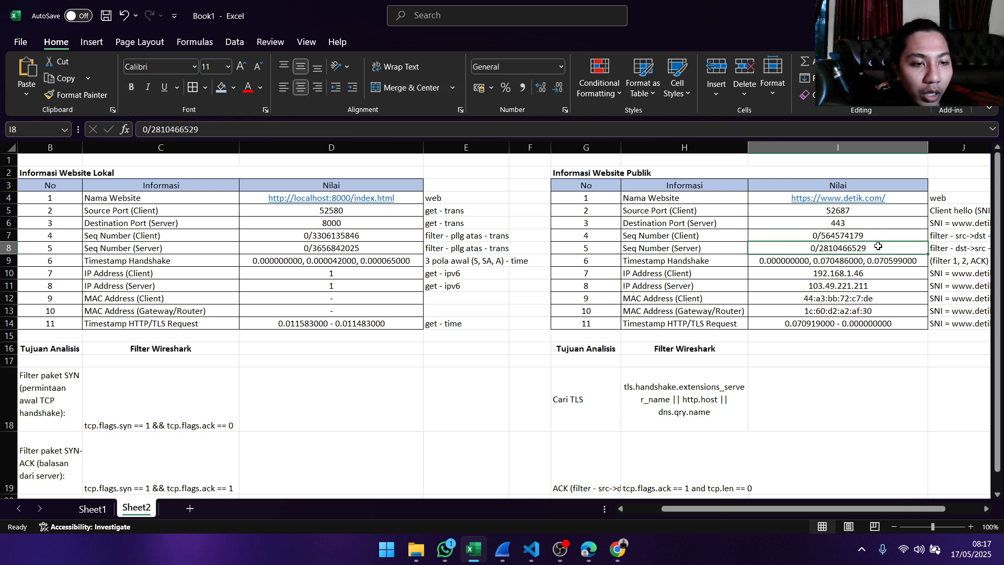
left_click(696, 264)
left_click(775, 261)
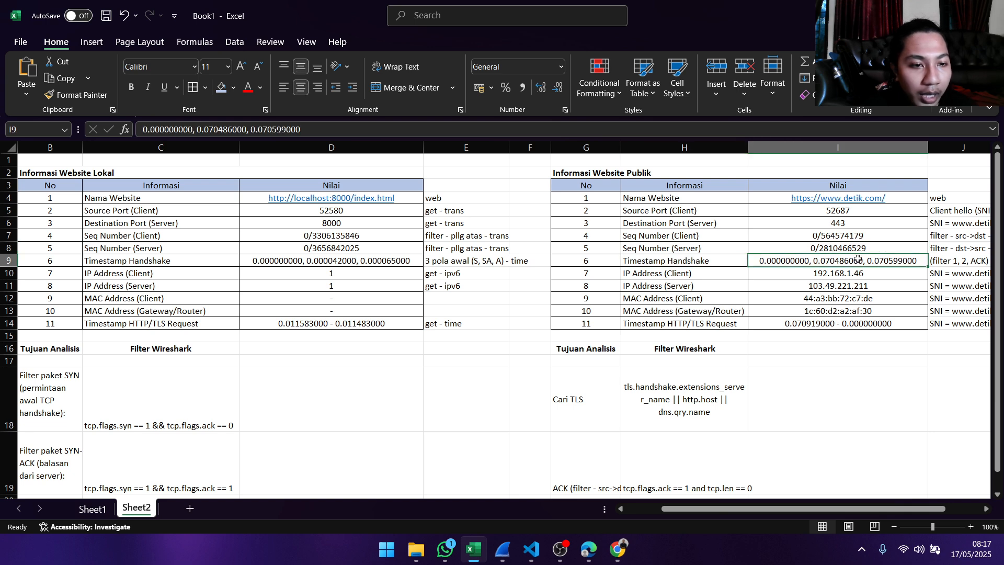
left_click(696, 283)
left_click(695, 274)
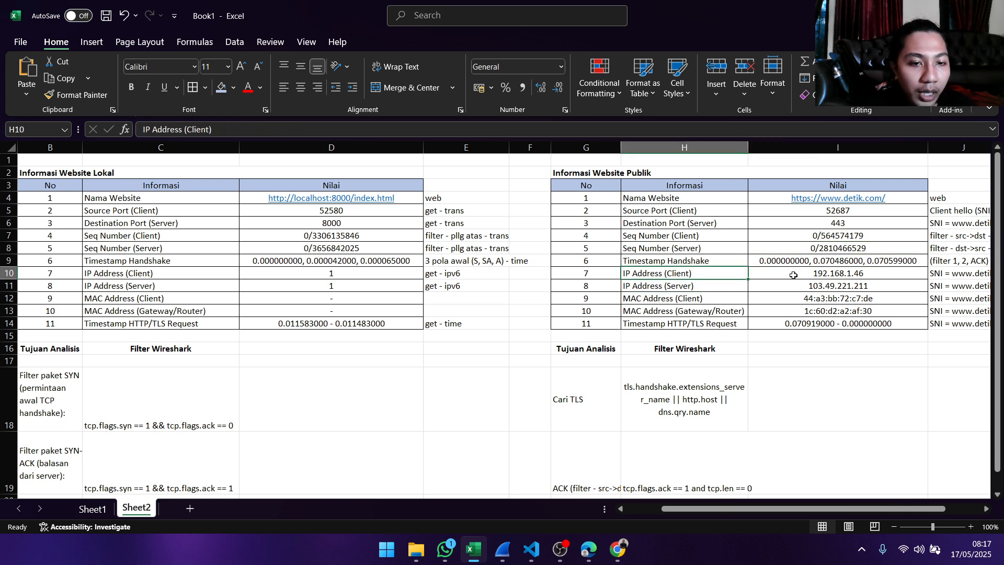
left_click(808, 273)
left_click(698, 288)
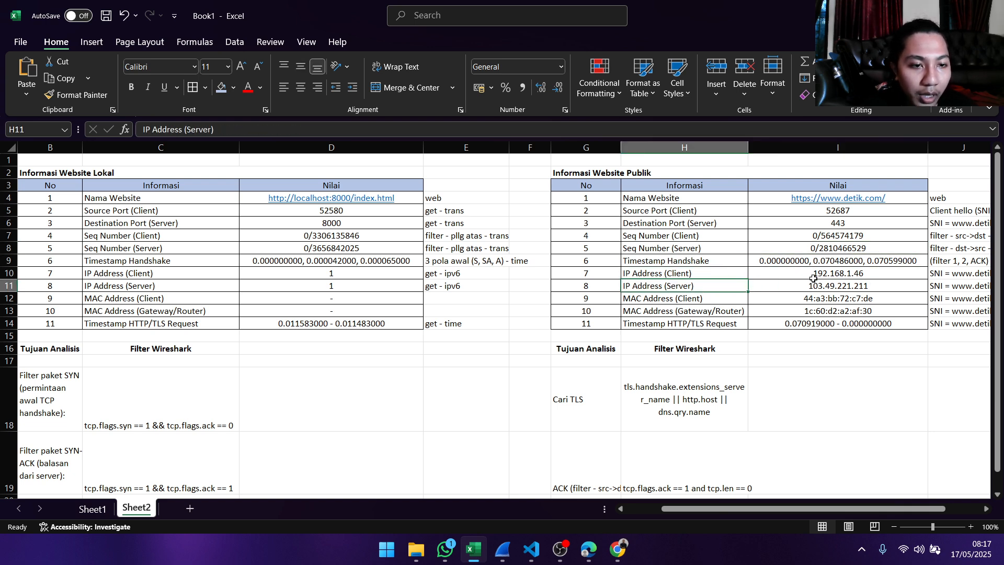
left_click(814, 284)
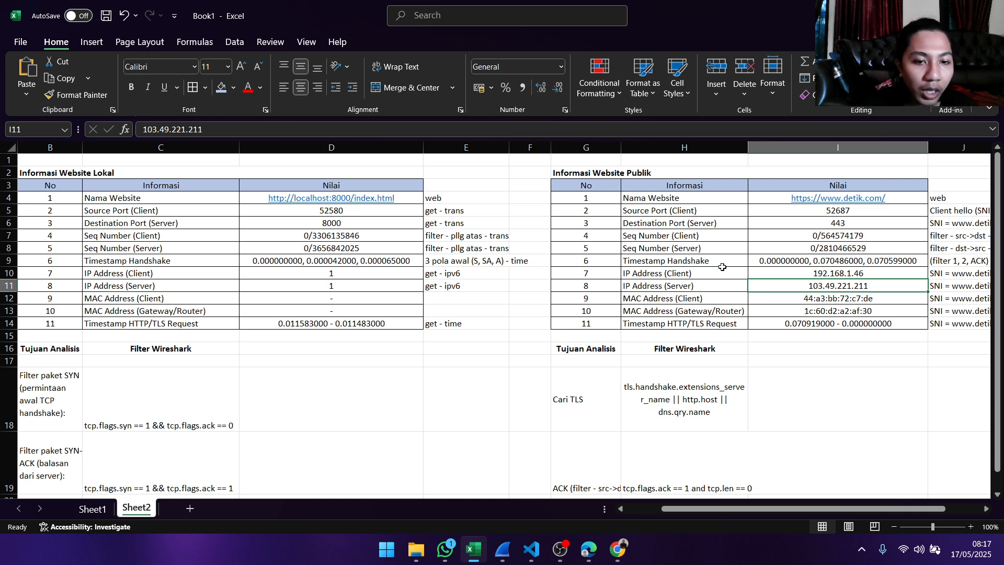
- Compare the public website's client and gateway/router MAC addresses, and check the Timestamp HTTP/TLS Request value in I14
left_click(692, 299)
left_click(722, 311)
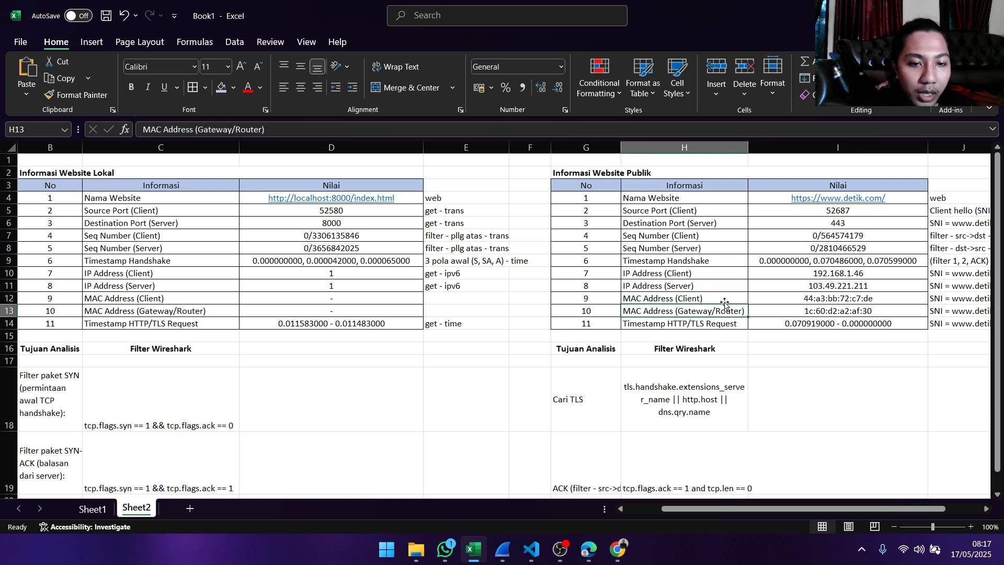
left_click(724, 297)
left_click(725, 310)
left_click(727, 297)
left_click(815, 296)
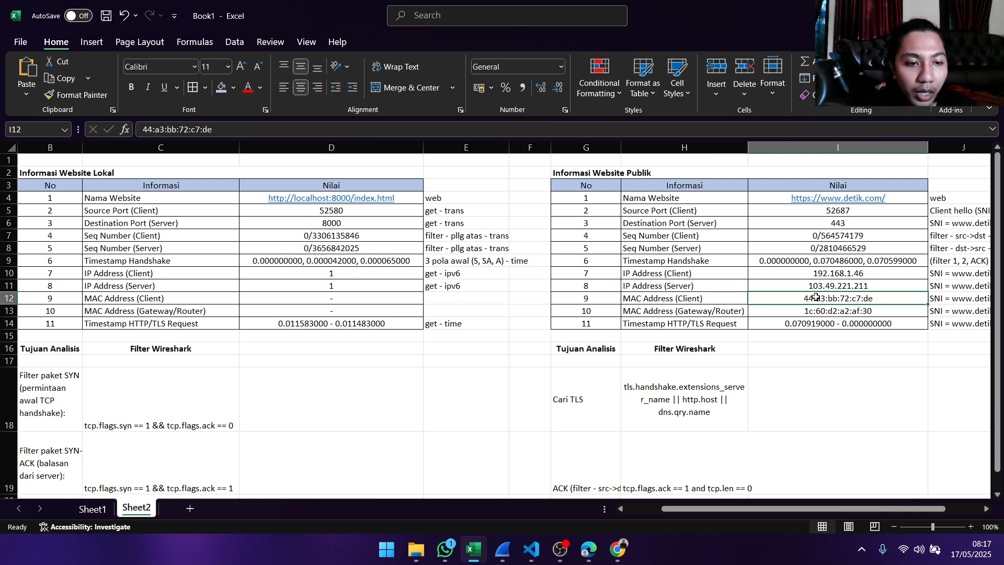
left_click(733, 301)
left_click(738, 311)
left_click(765, 312)
left_click(776, 300)
left_click(743, 298)
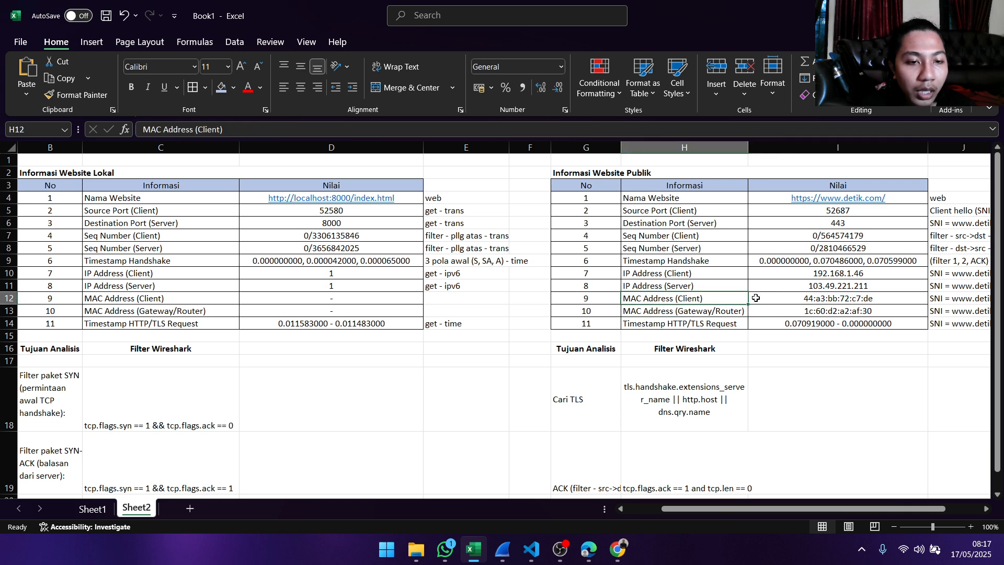
left_click(787, 299)
left_click(779, 312)
left_click(722, 310)
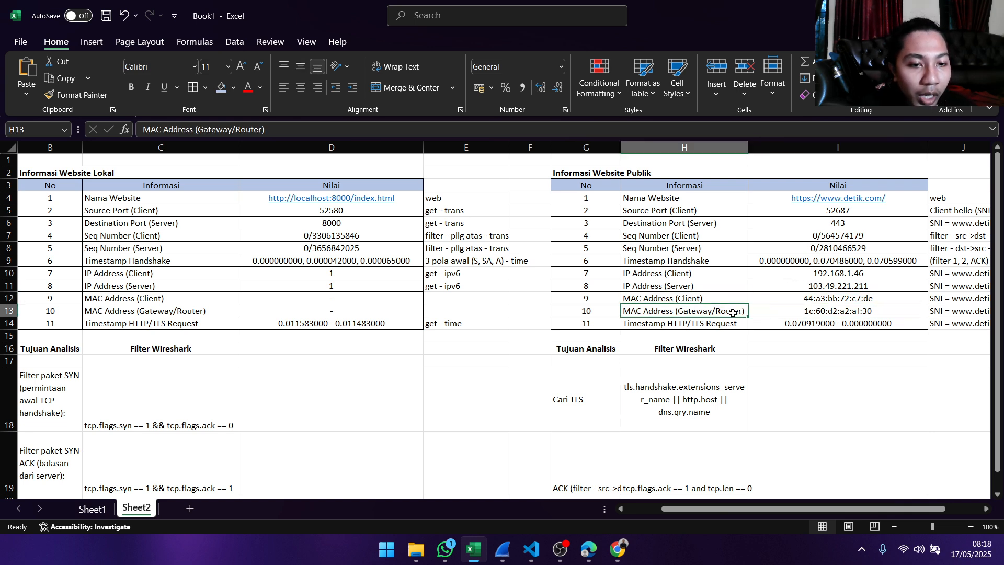
left_click(702, 297)
left_click(703, 309)
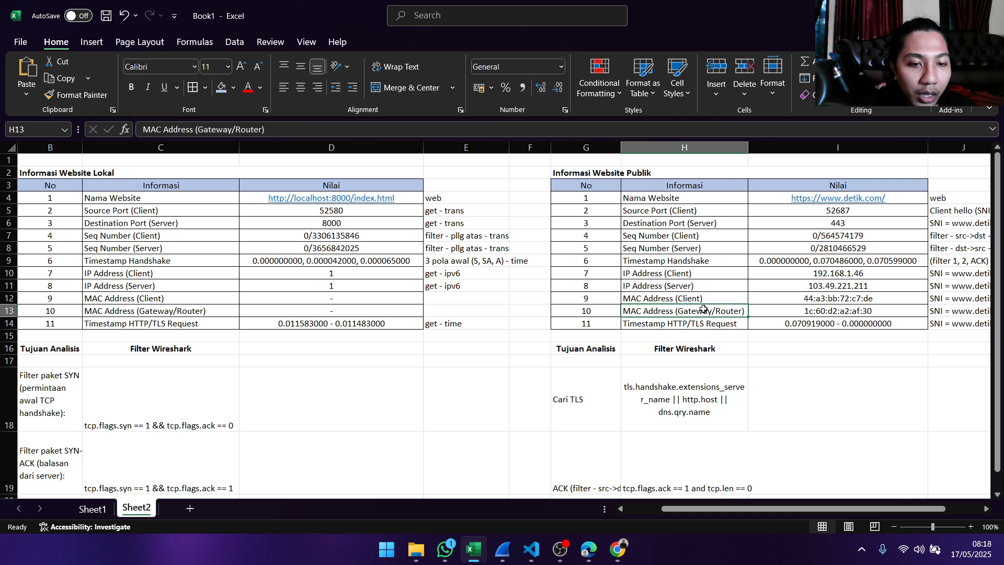
left_click(771, 310)
left_click(796, 301)
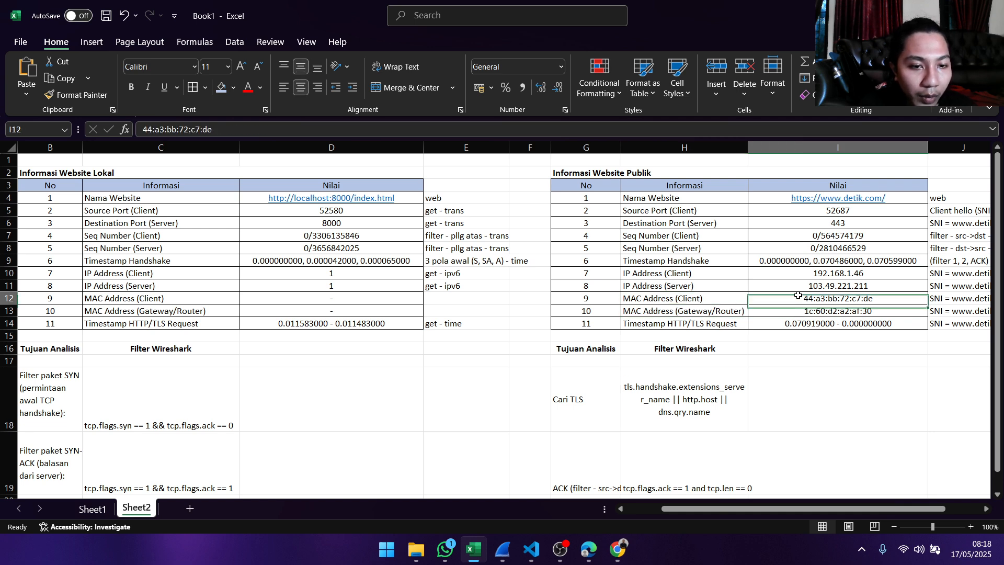
left_click(718, 299)
left_click(796, 298)
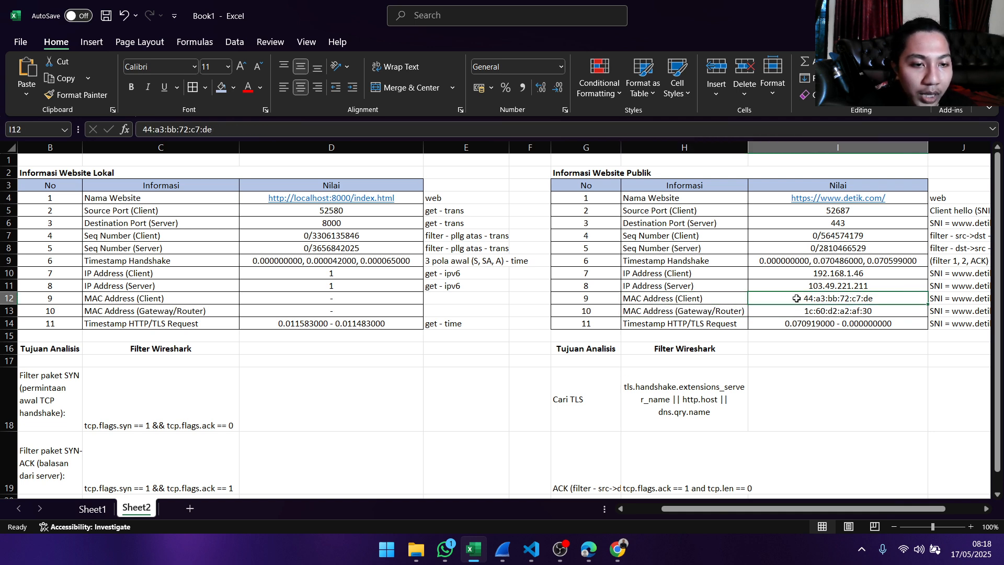
left_click(842, 310)
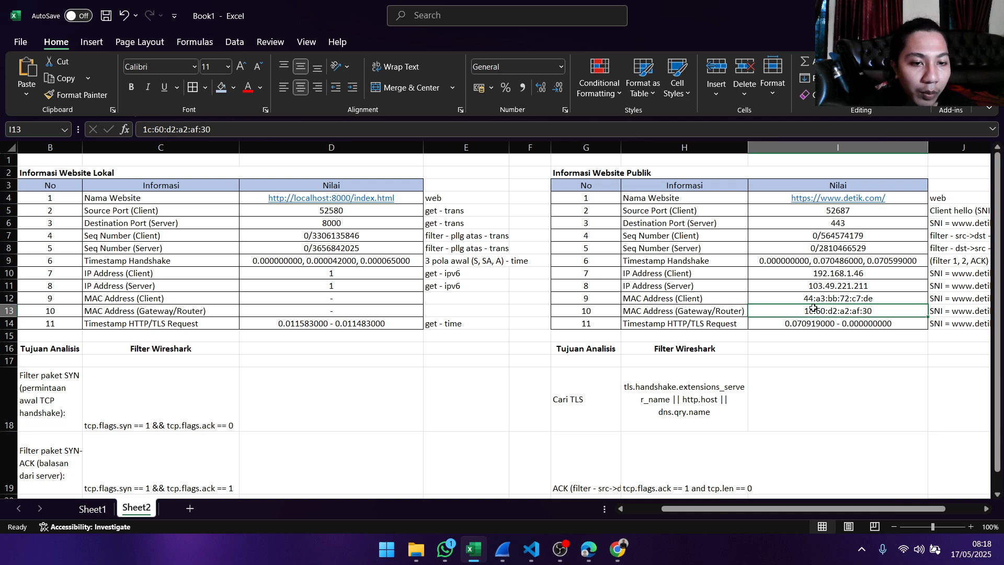
left_click(734, 310)
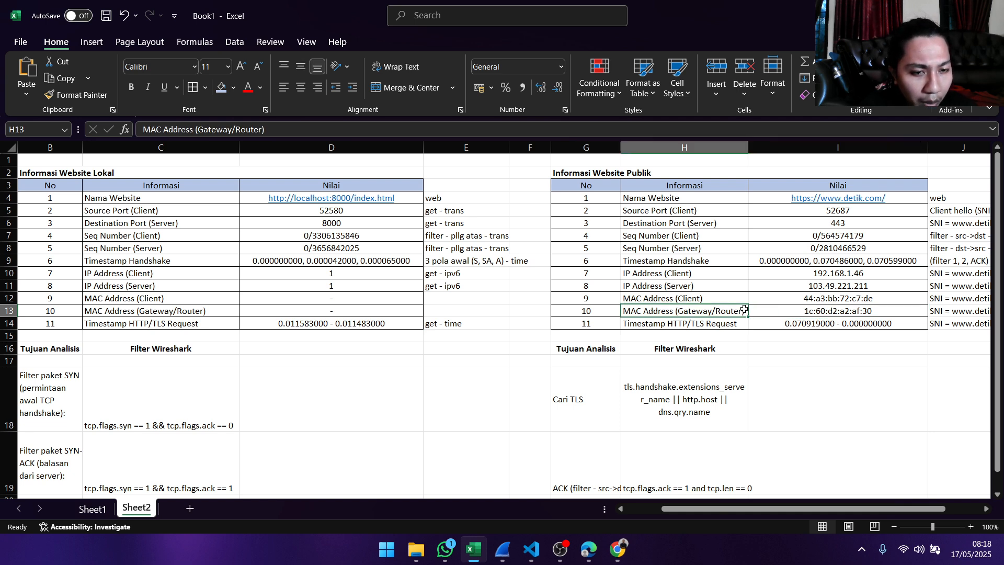
left_click(791, 311)
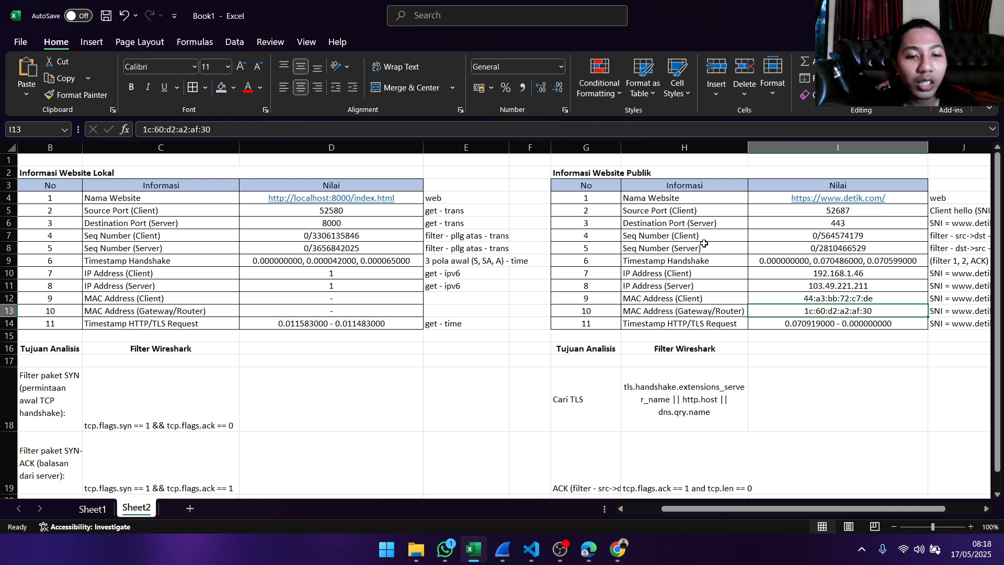
left_click(804, 321)
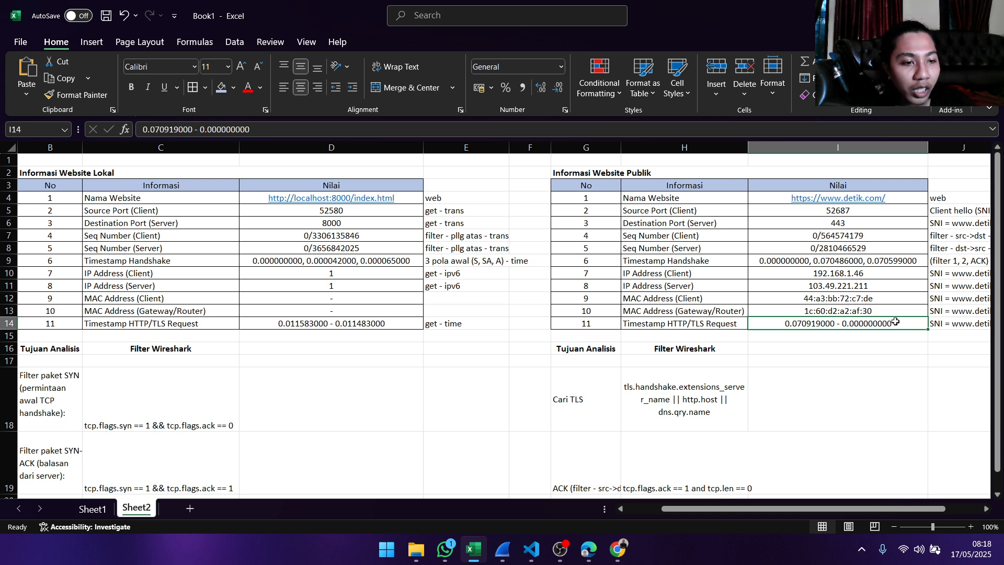
left_click(888, 336)
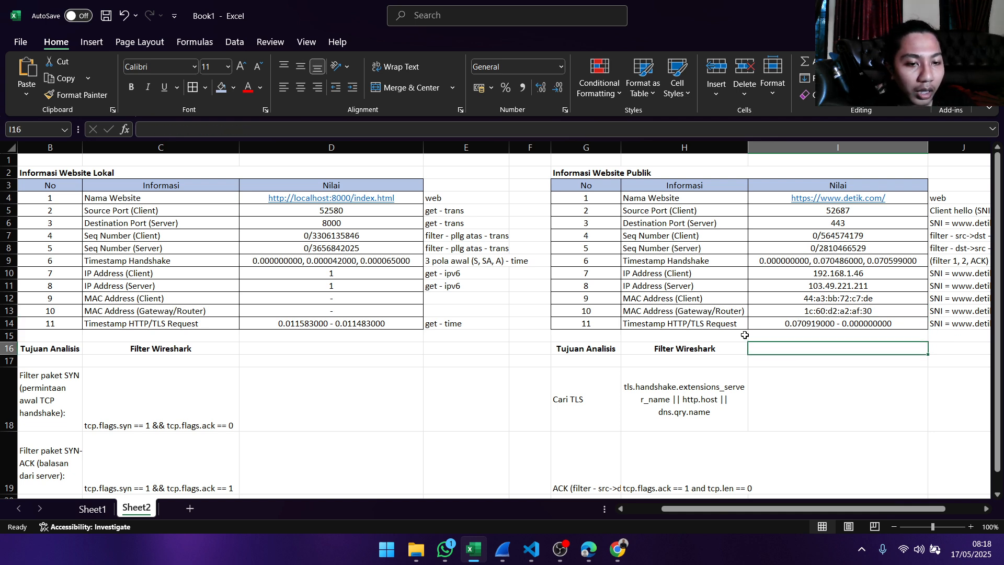
left_click(758, 351)
left_click(654, 364)
left_click(590, 363)
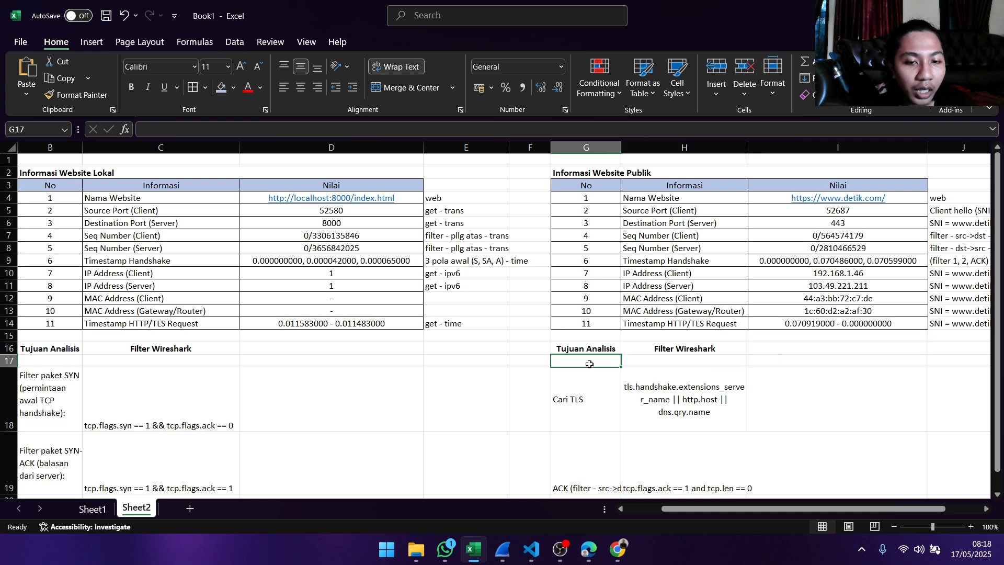
left_click(535, 360)
left_click(536, 348)
left_click(589, 345)
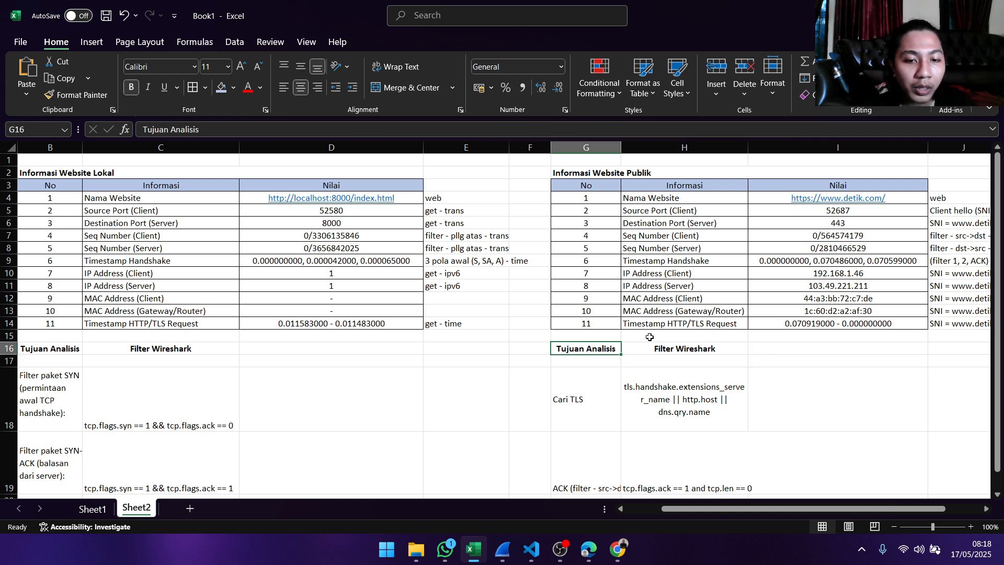
left_click(647, 335)
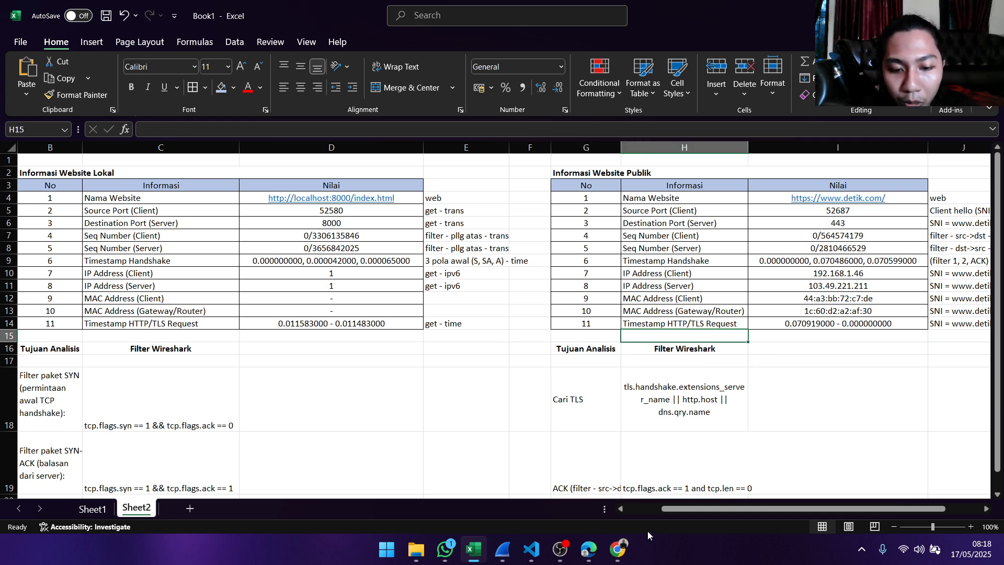